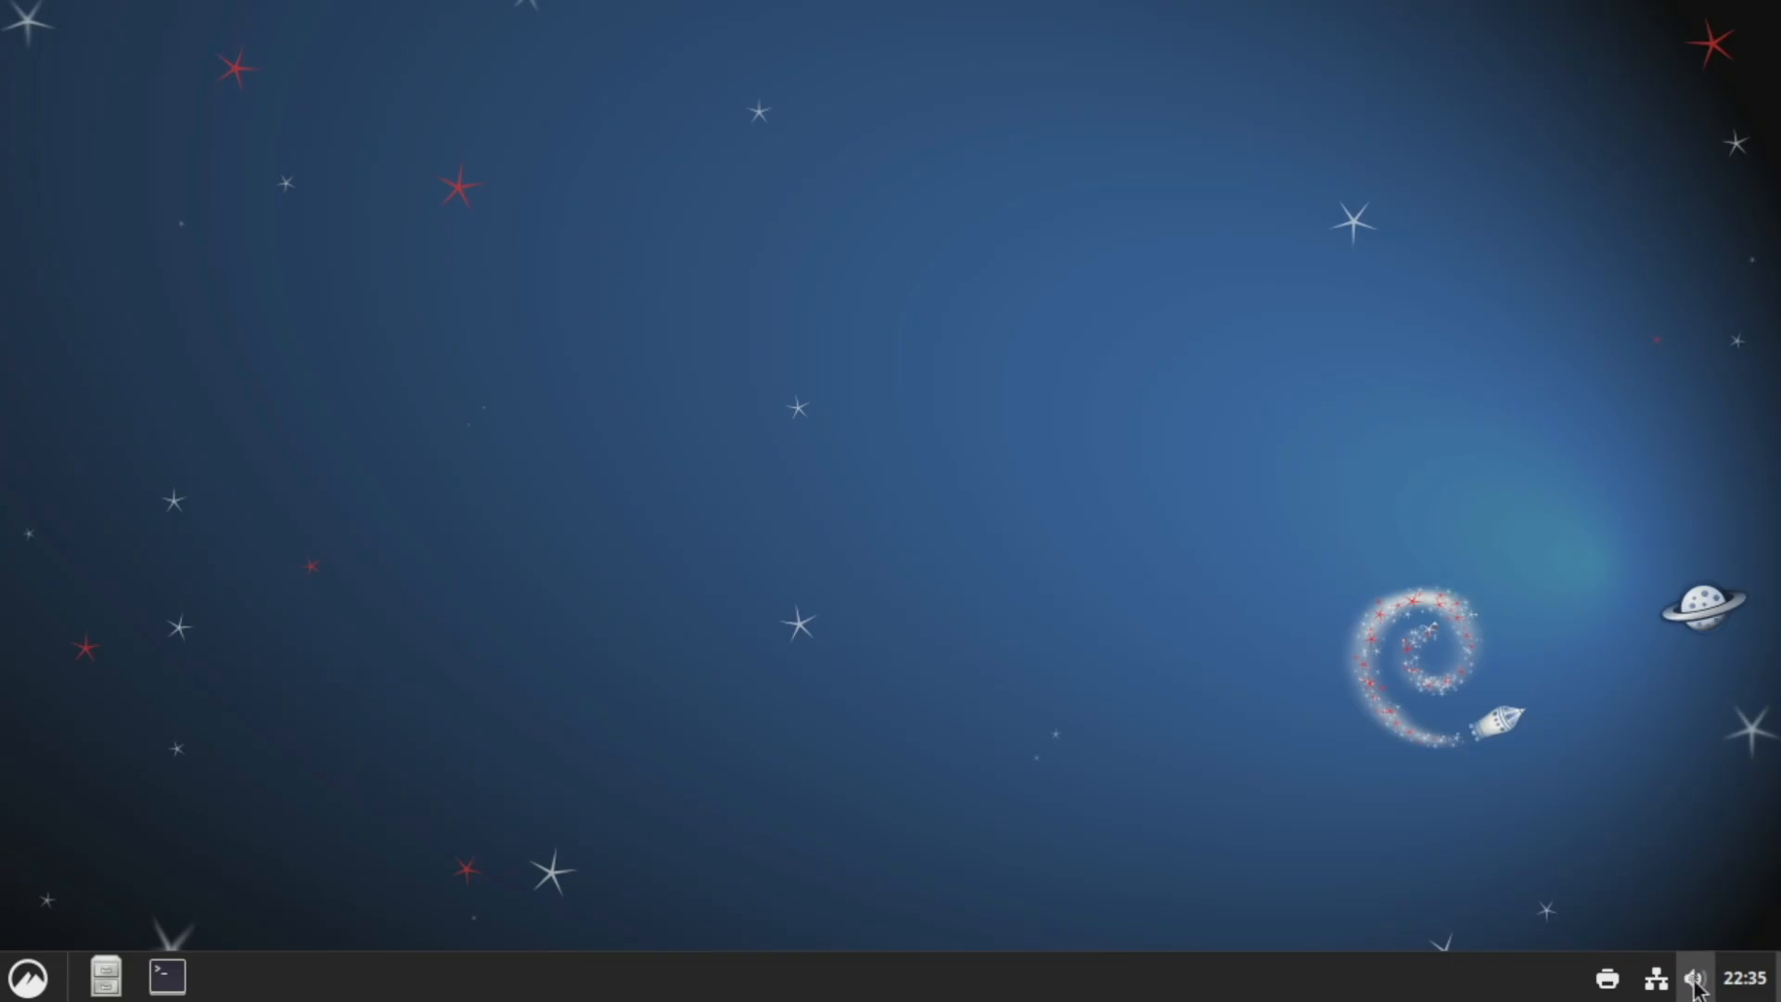
Step: Look through the Cinnamon application menu, examining the full application list and the categories from Accessories to Places
{"action": "left_click", "coordinate": [1695, 977]}
{"action": "left_click", "coordinate": [1500, 729]}
{"action": "left_click", "coordinate": [26, 979]}
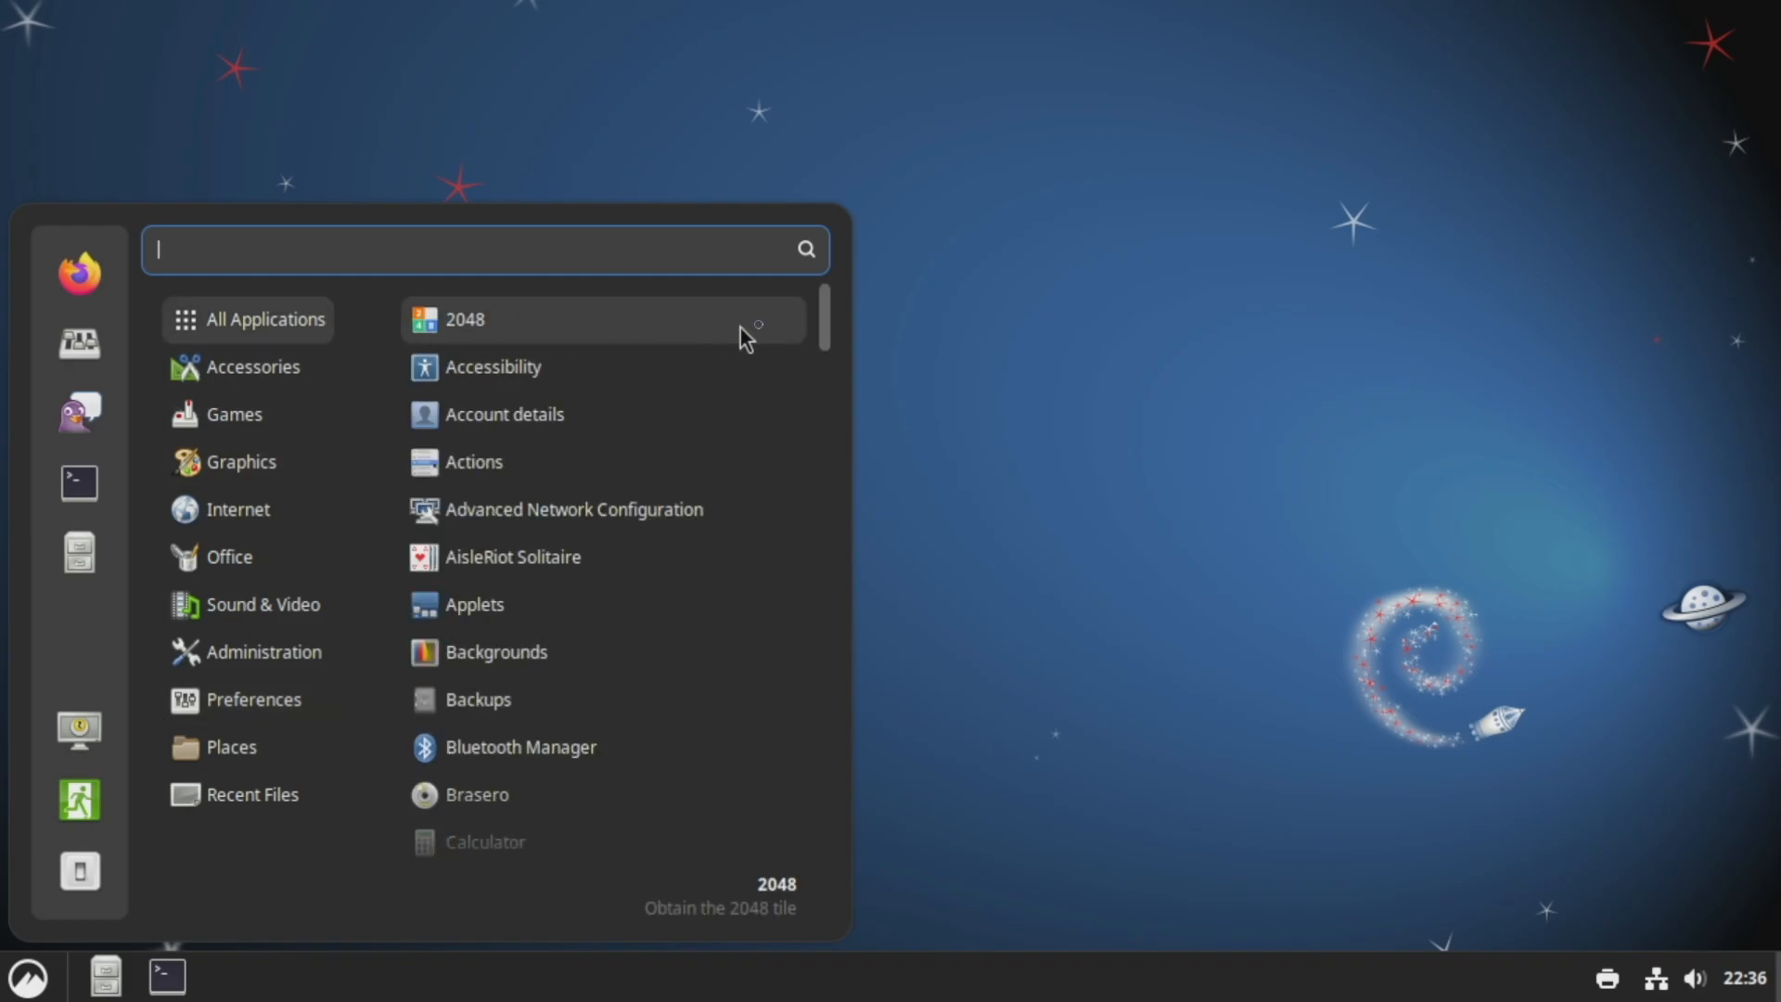
{"action": "mouse_move", "coordinate": [824, 320]}
{"action": "left_mouse_down"}
{"action": "mouse_move", "coordinate": [837, 406]}
{"action": "mouse_move", "coordinate": [805, 496]}
{"action": "mouse_move", "coordinate": [848, 664]}
{"action": "mouse_move", "coordinate": [815, 850]}
{"action": "left_mouse_up"}
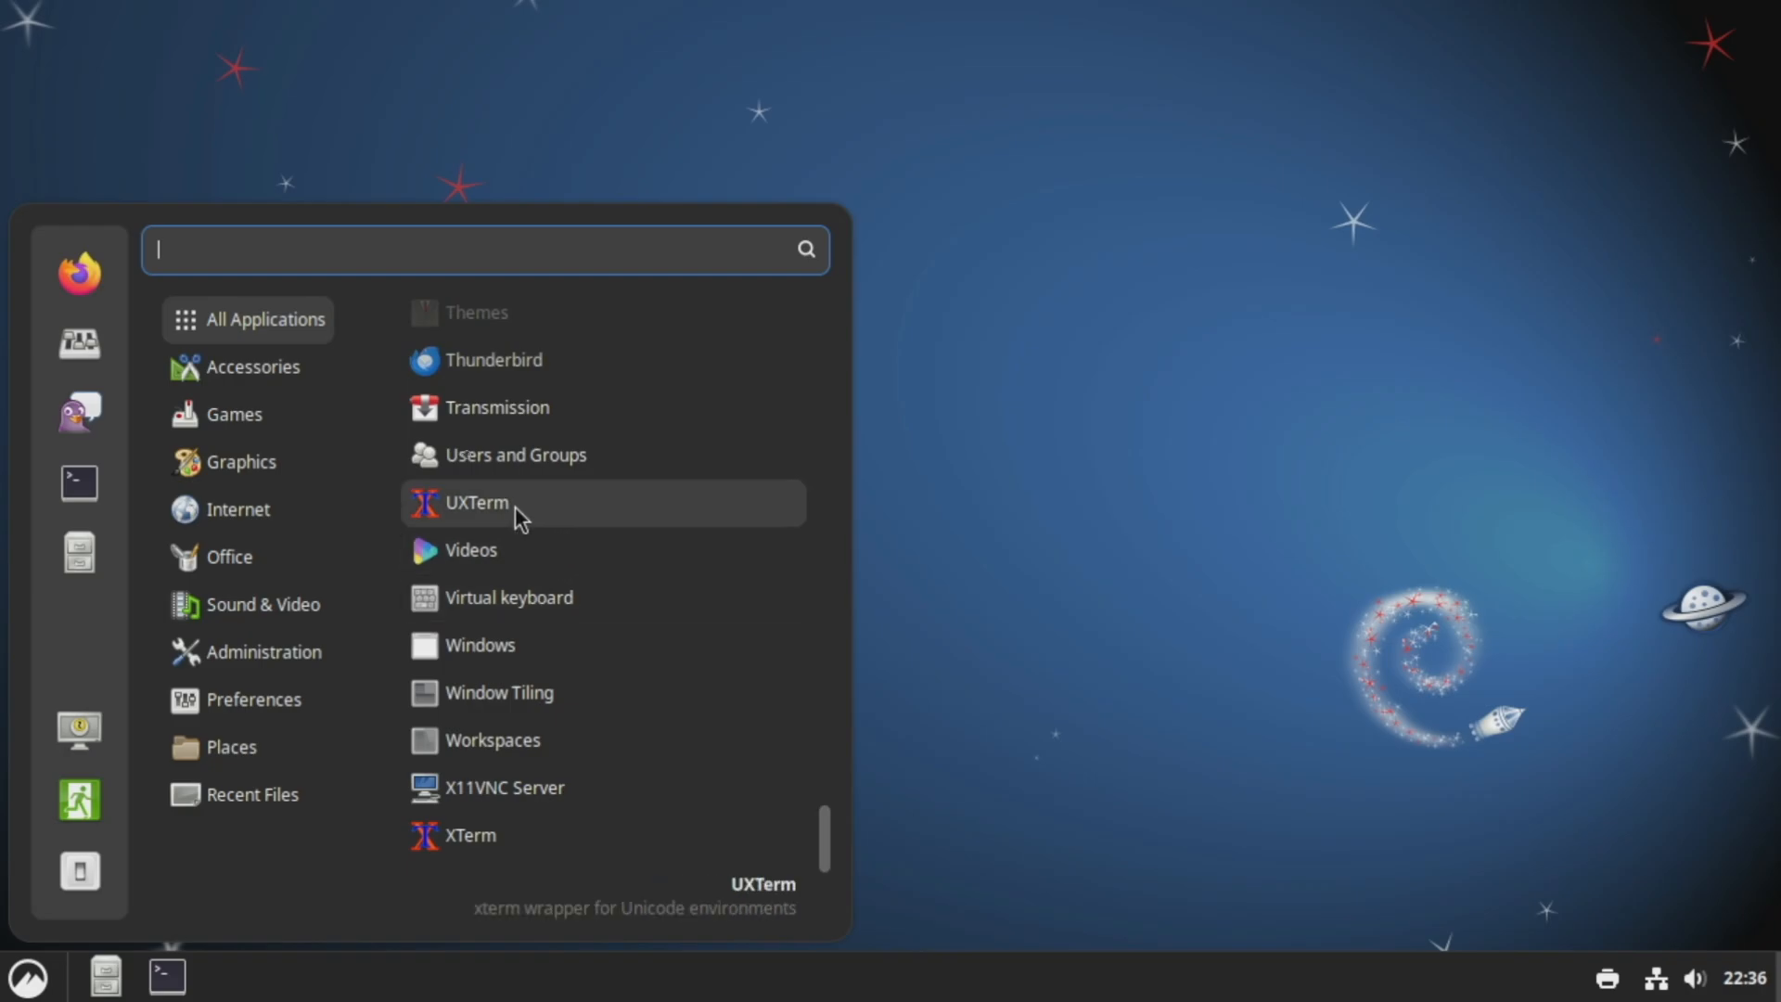
{"action": "mouse_move", "coordinate": [260, 362]}
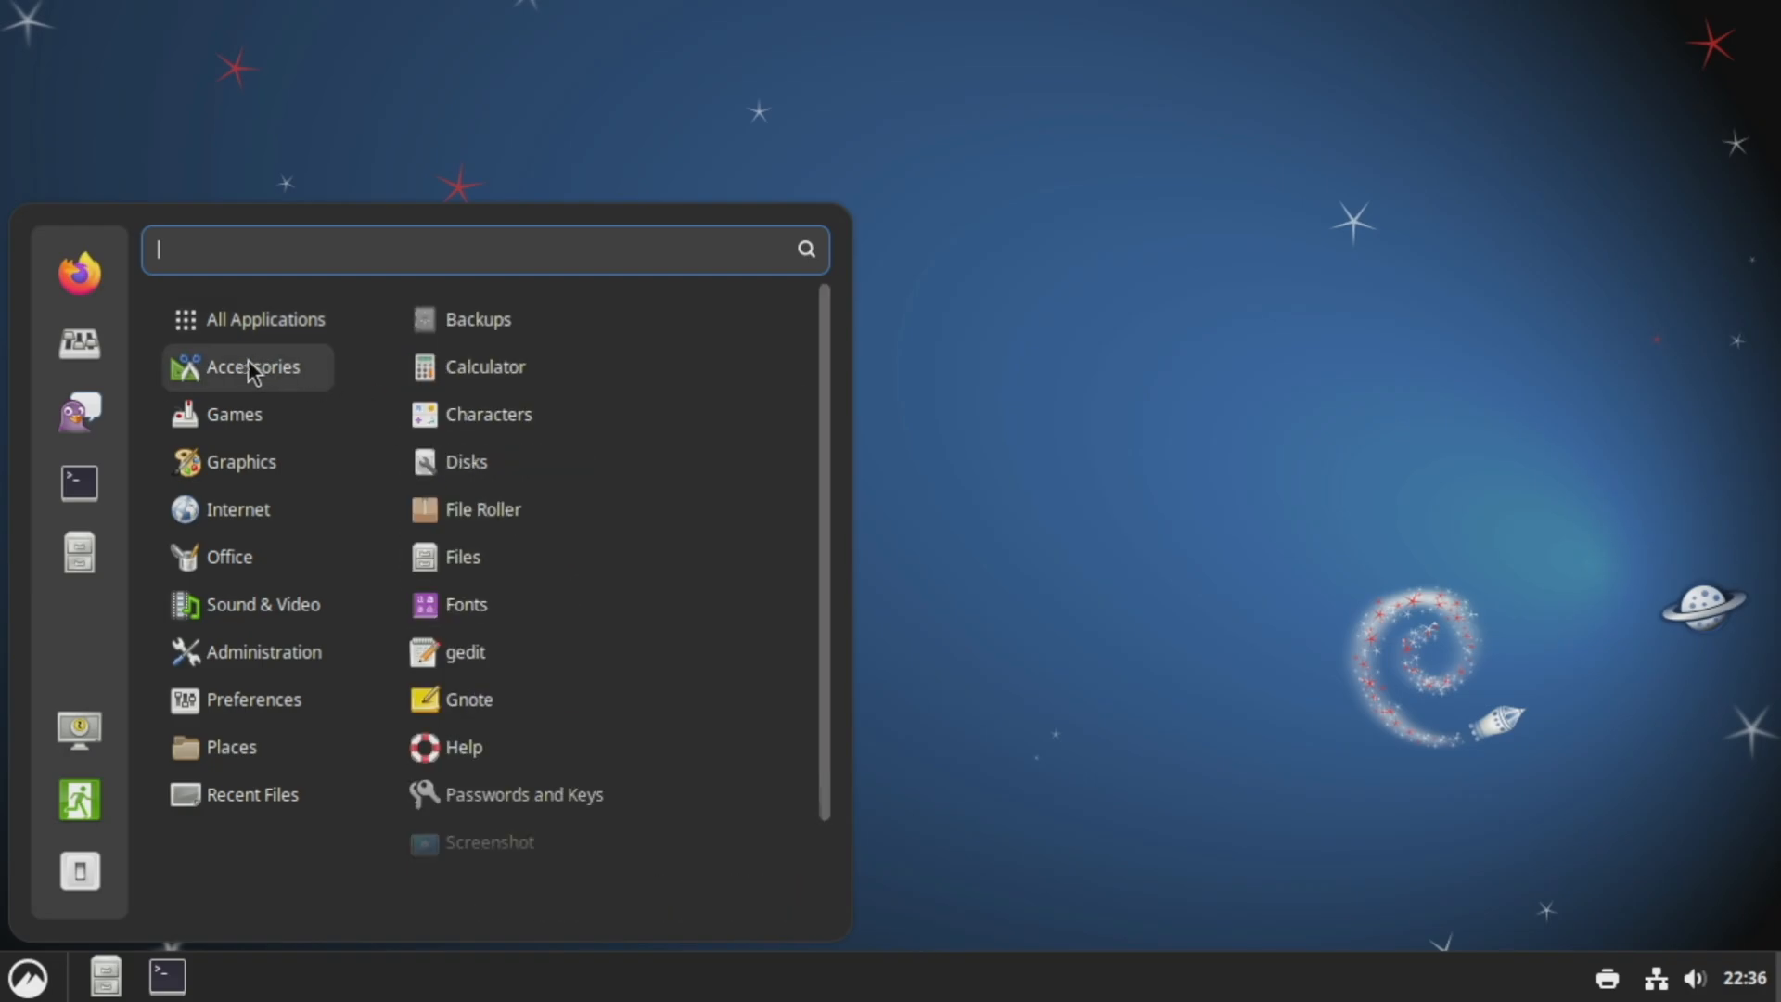
{"action": "mouse_move", "coordinate": [235, 449]}
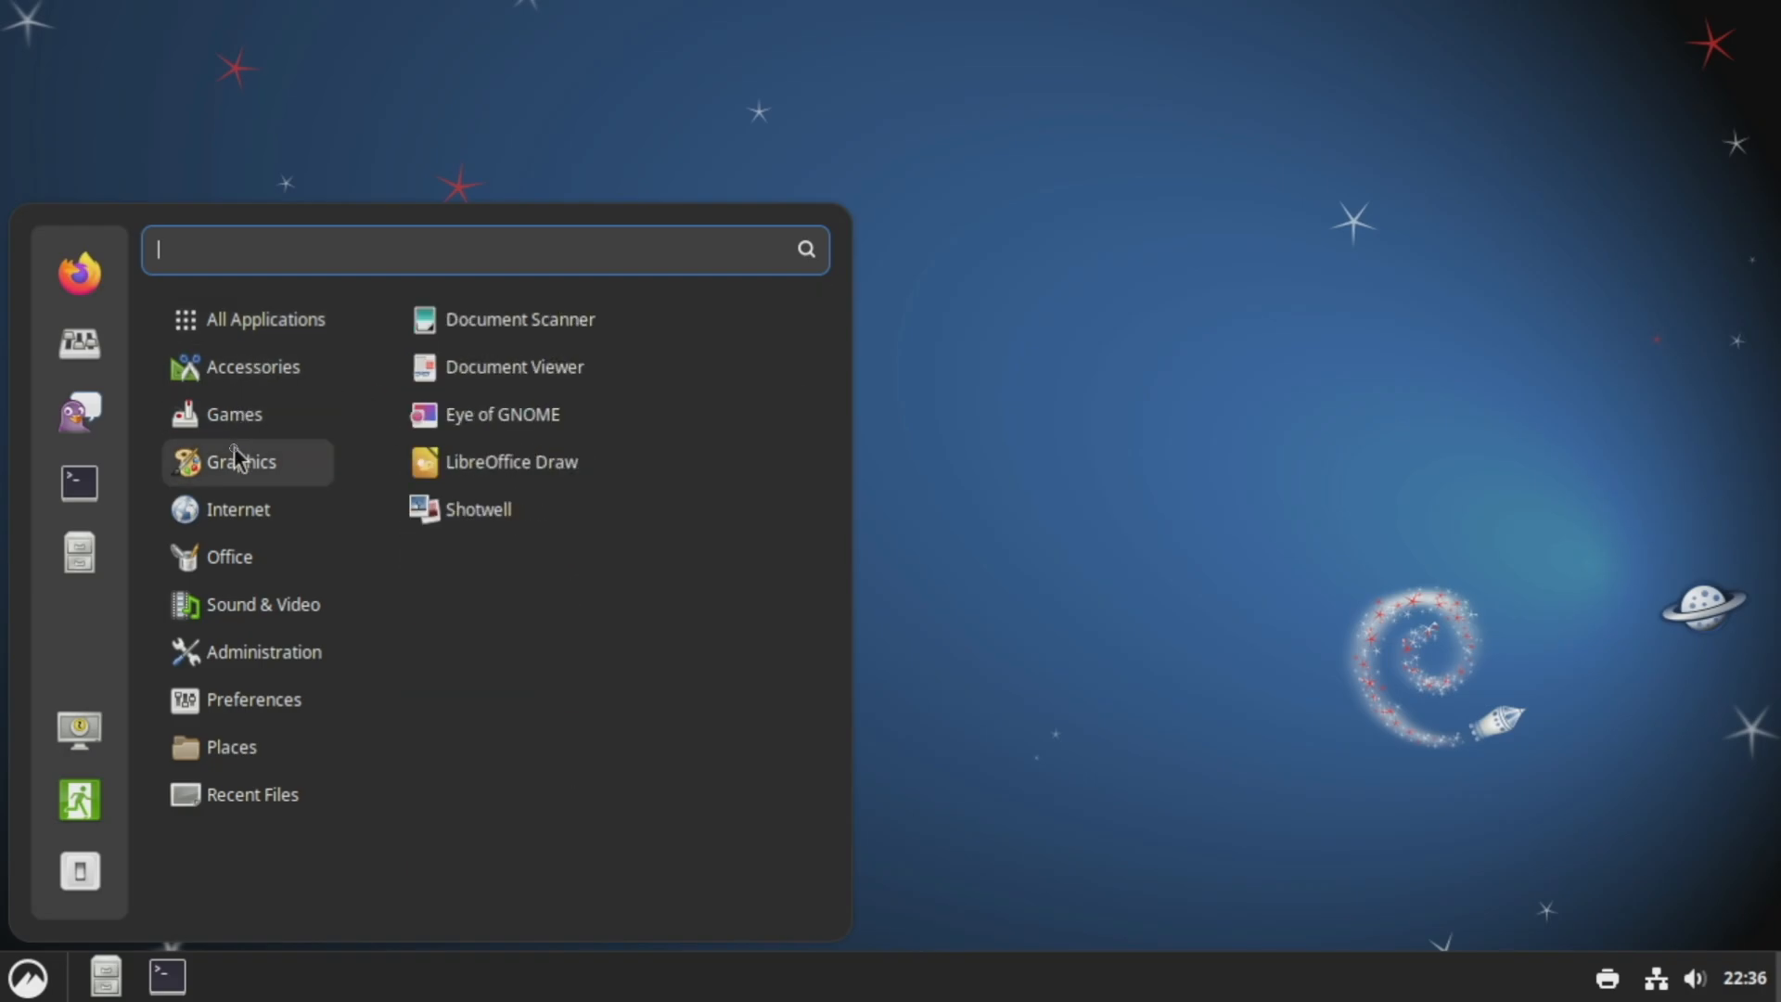
{"action": "mouse_move", "coordinate": [253, 549]}
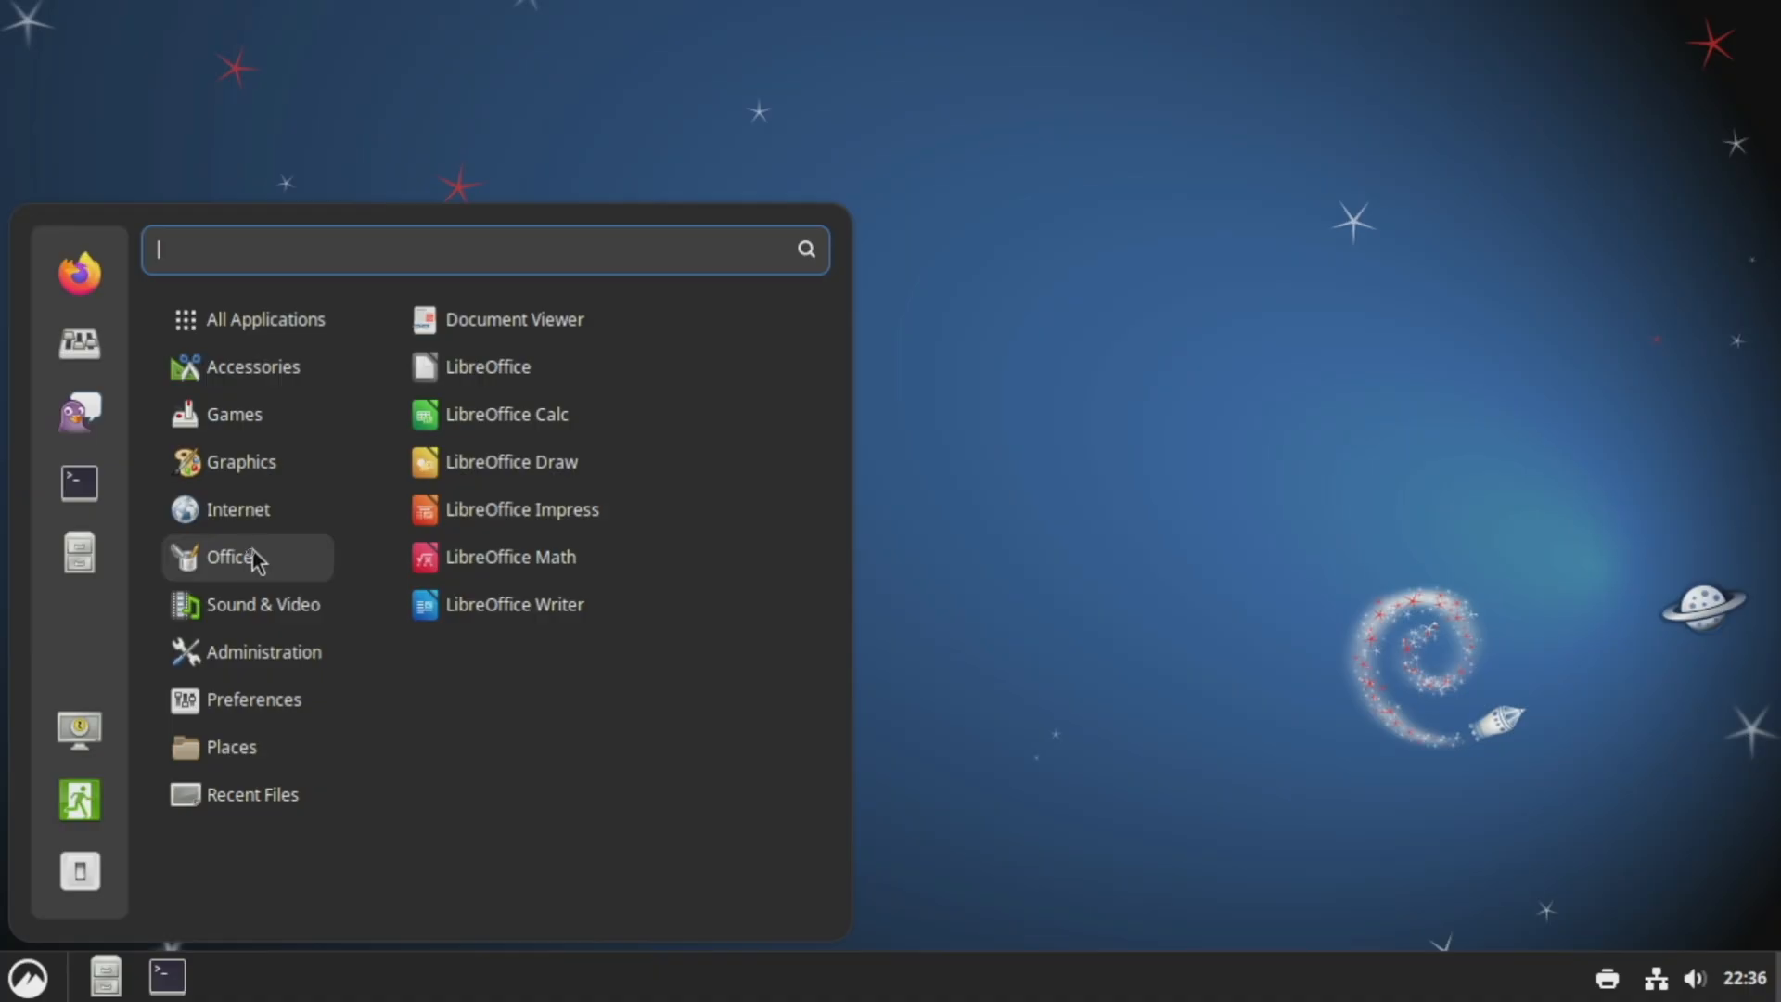
{"action": "mouse_move", "coordinate": [247, 647]}
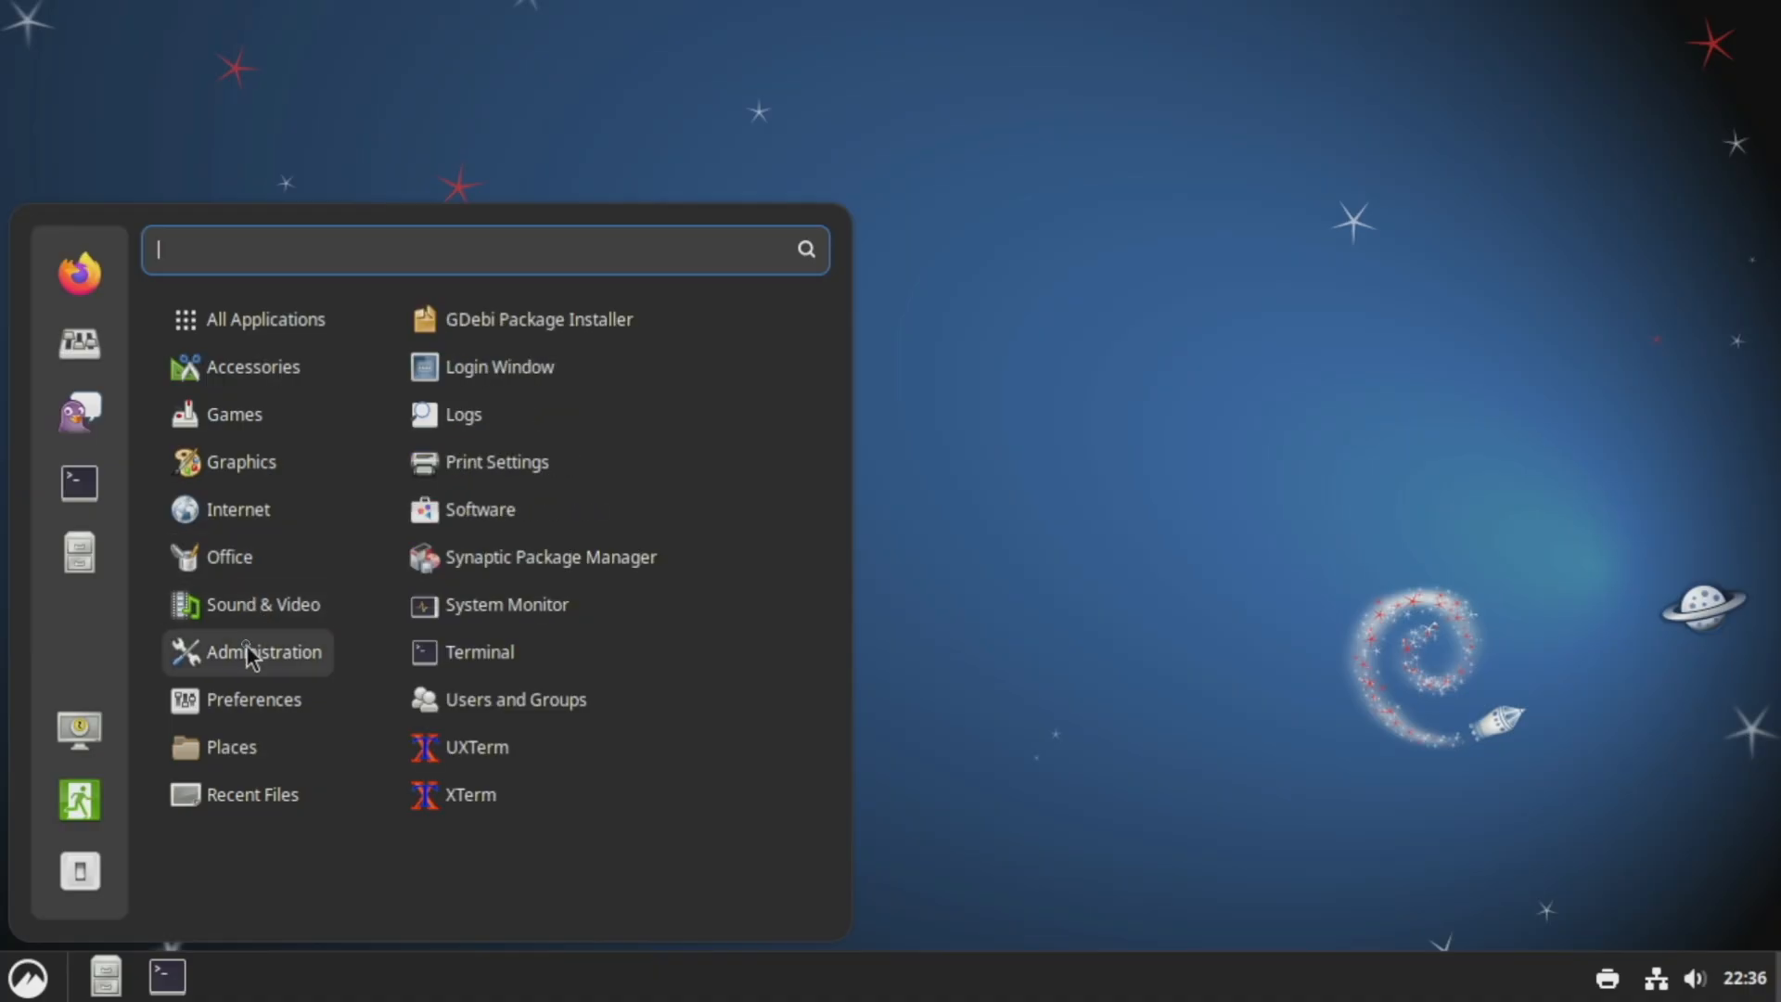
{"action": "mouse_move", "coordinate": [256, 755]}
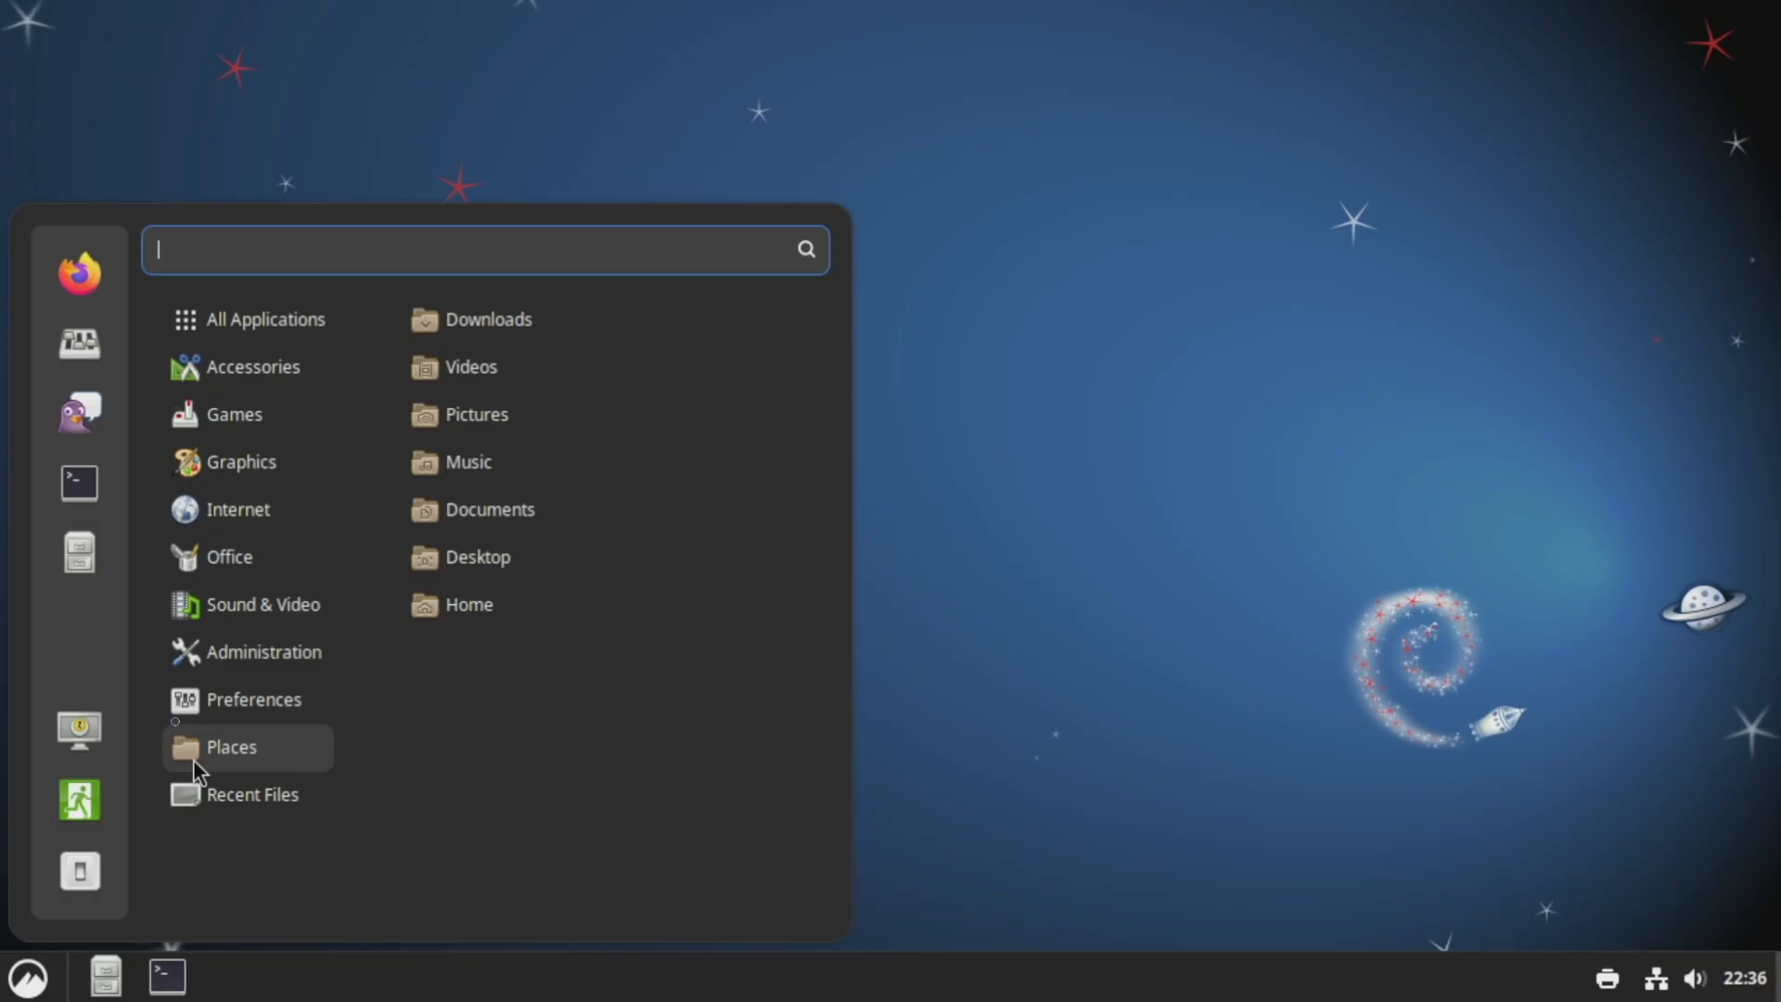
Step: Open System Settings maximized, review its Appearance, Preferences, Hardware and Administration sections, and close it
{"action": "left_click", "coordinate": [84, 345]}
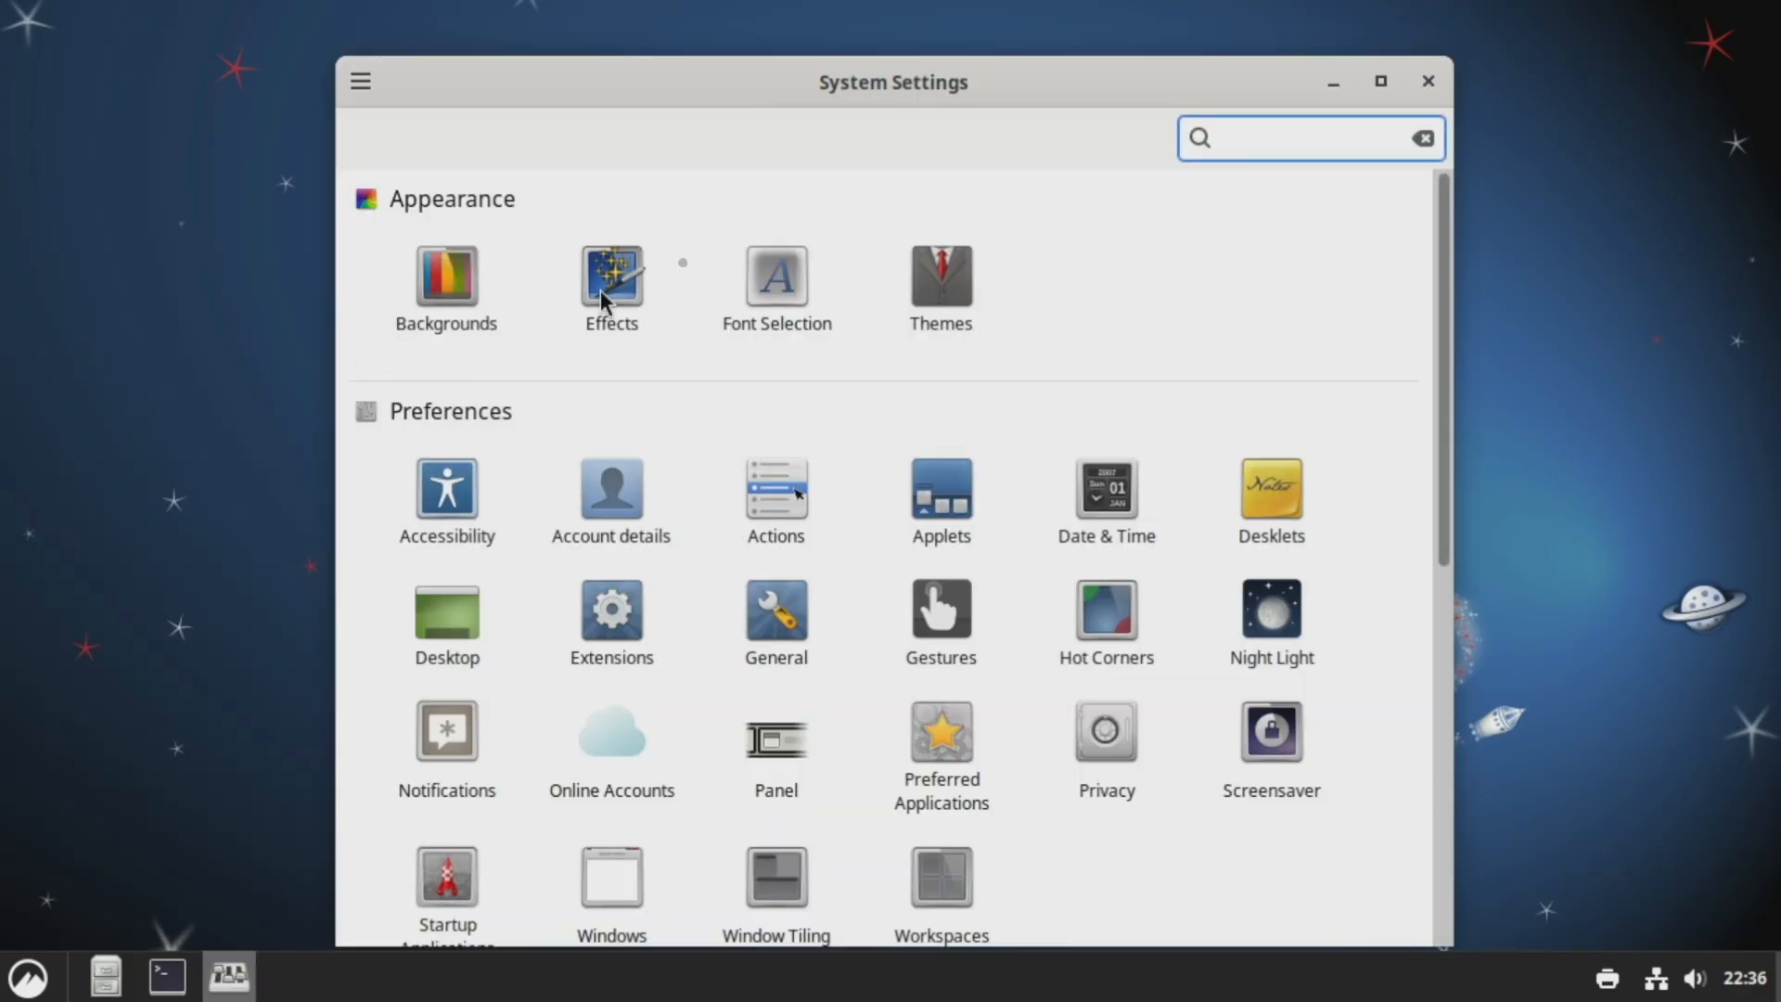
{"action": "double_click", "coordinate": [1098, 89]}
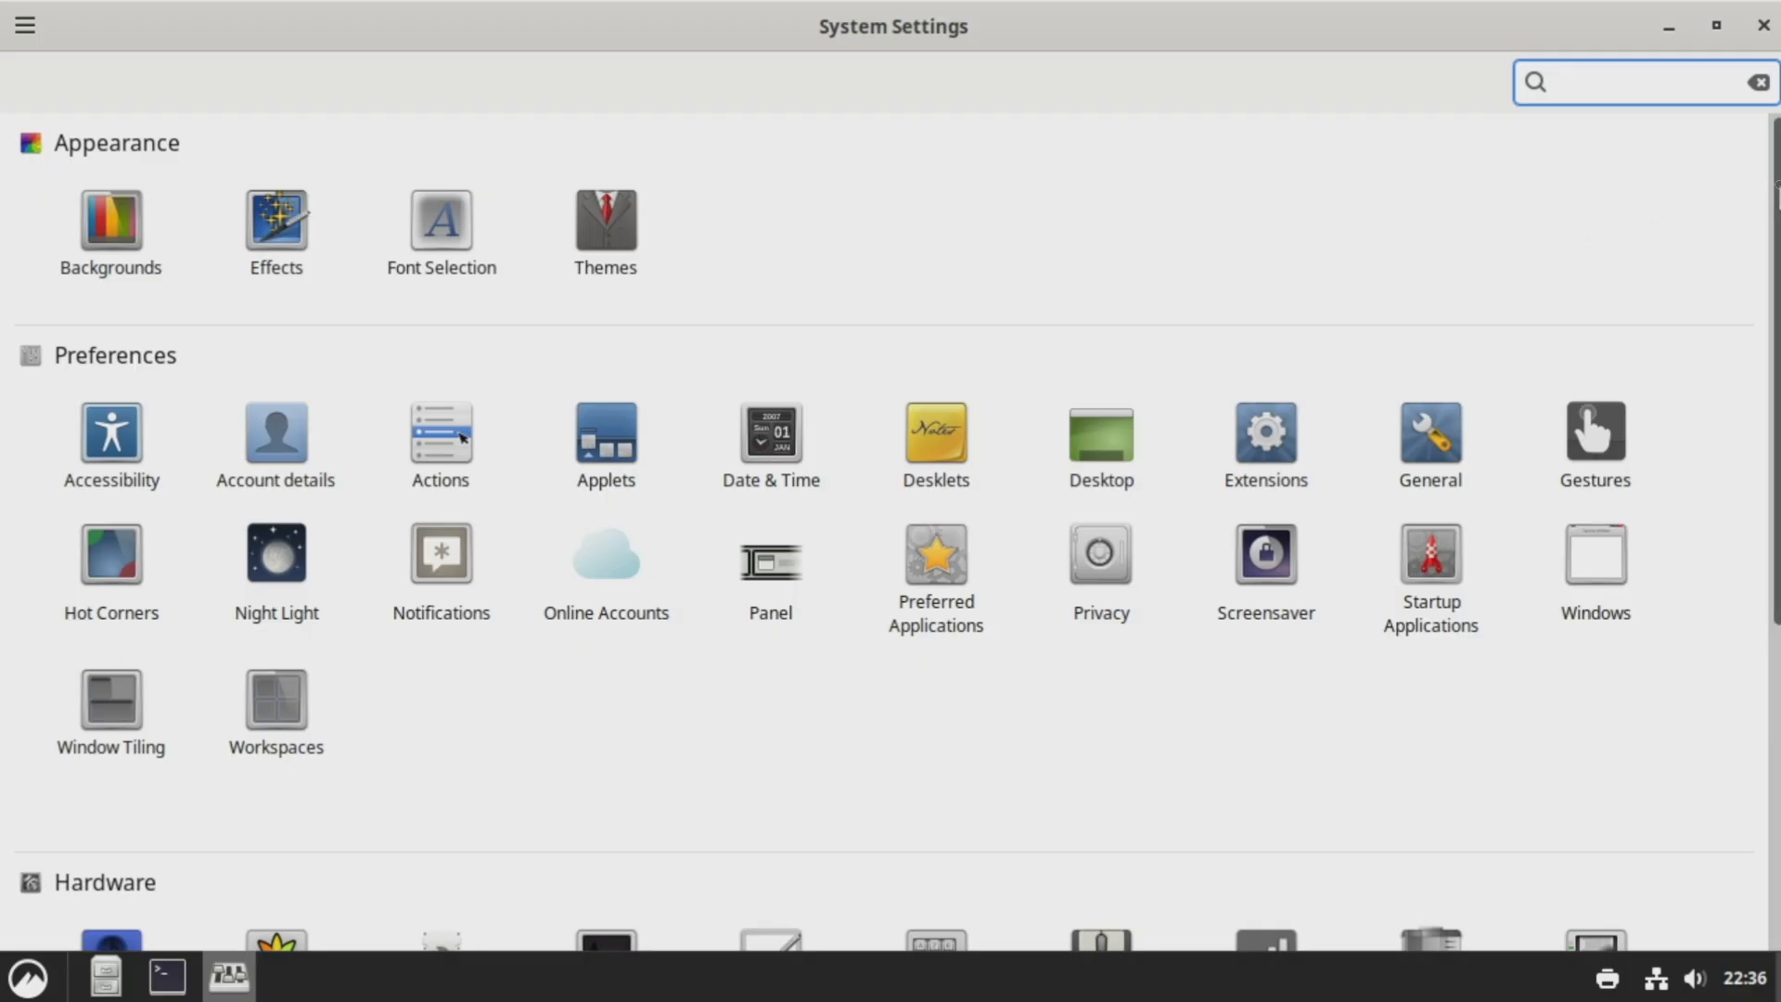
{"action": "scroll", "coordinate": [1773, 222], "scroll_direction": "down", "scroll_amount": 1}
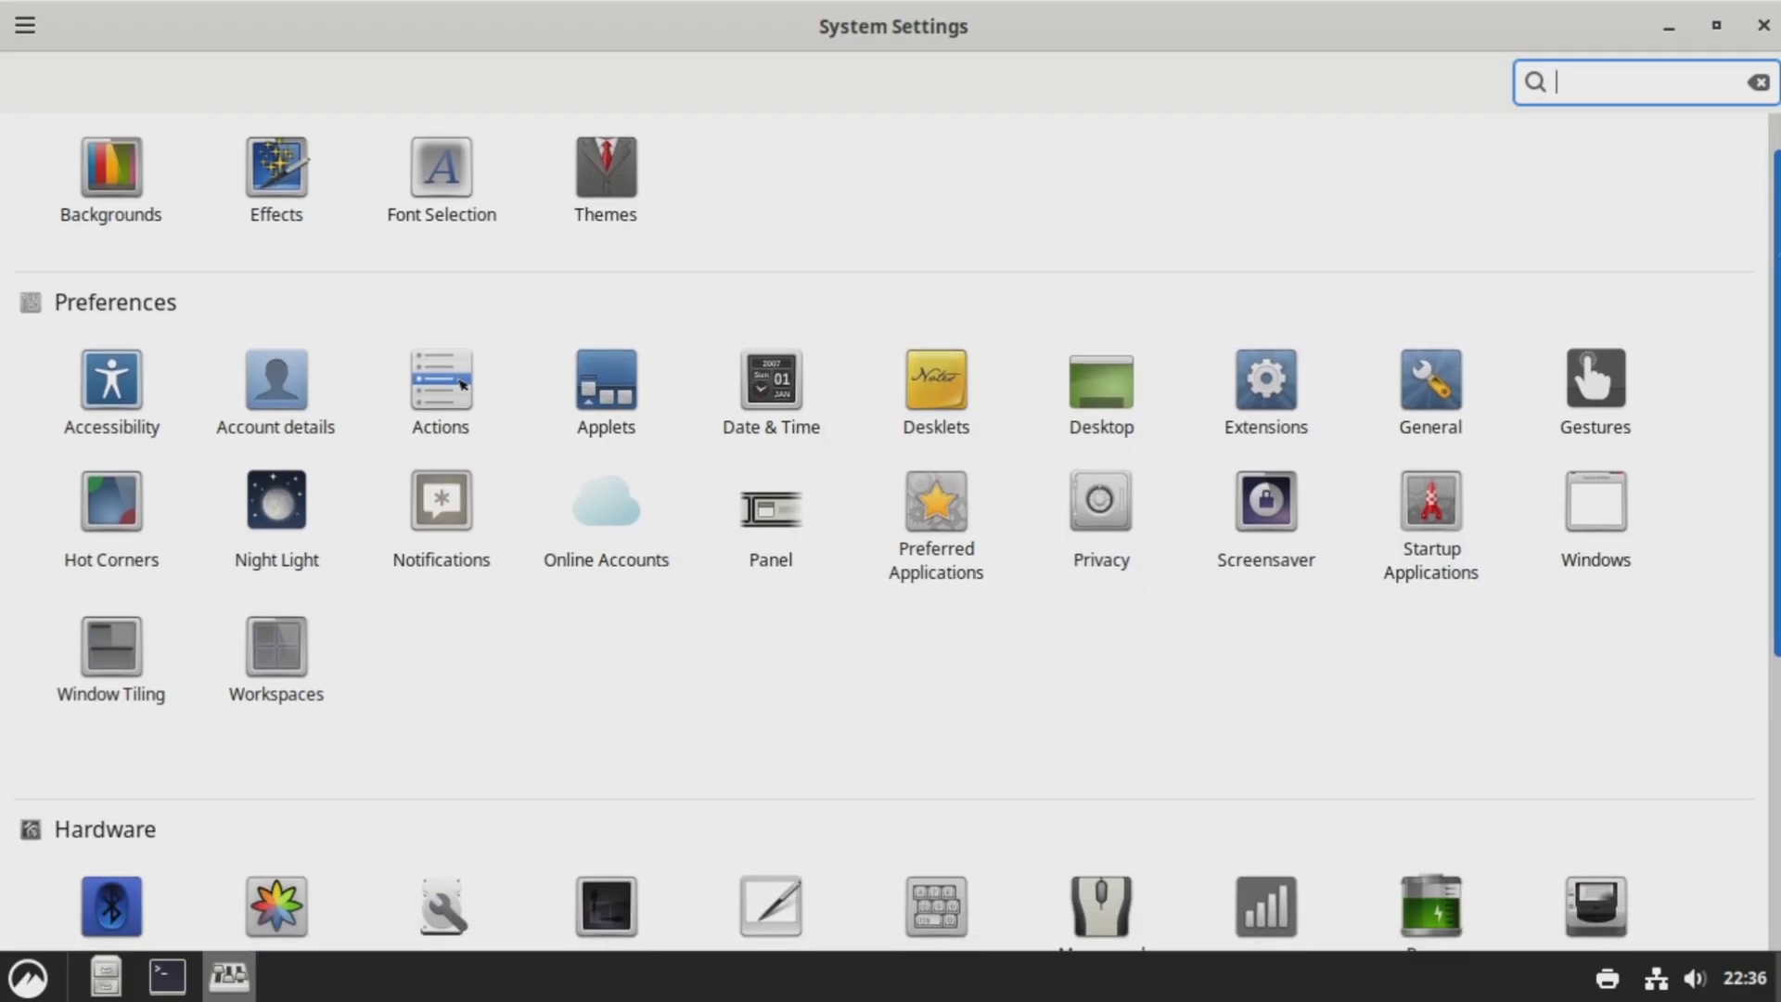
{"action": "scroll", "coordinate": [1750, 361], "scroll_direction": "down", "scroll_amount": 4}
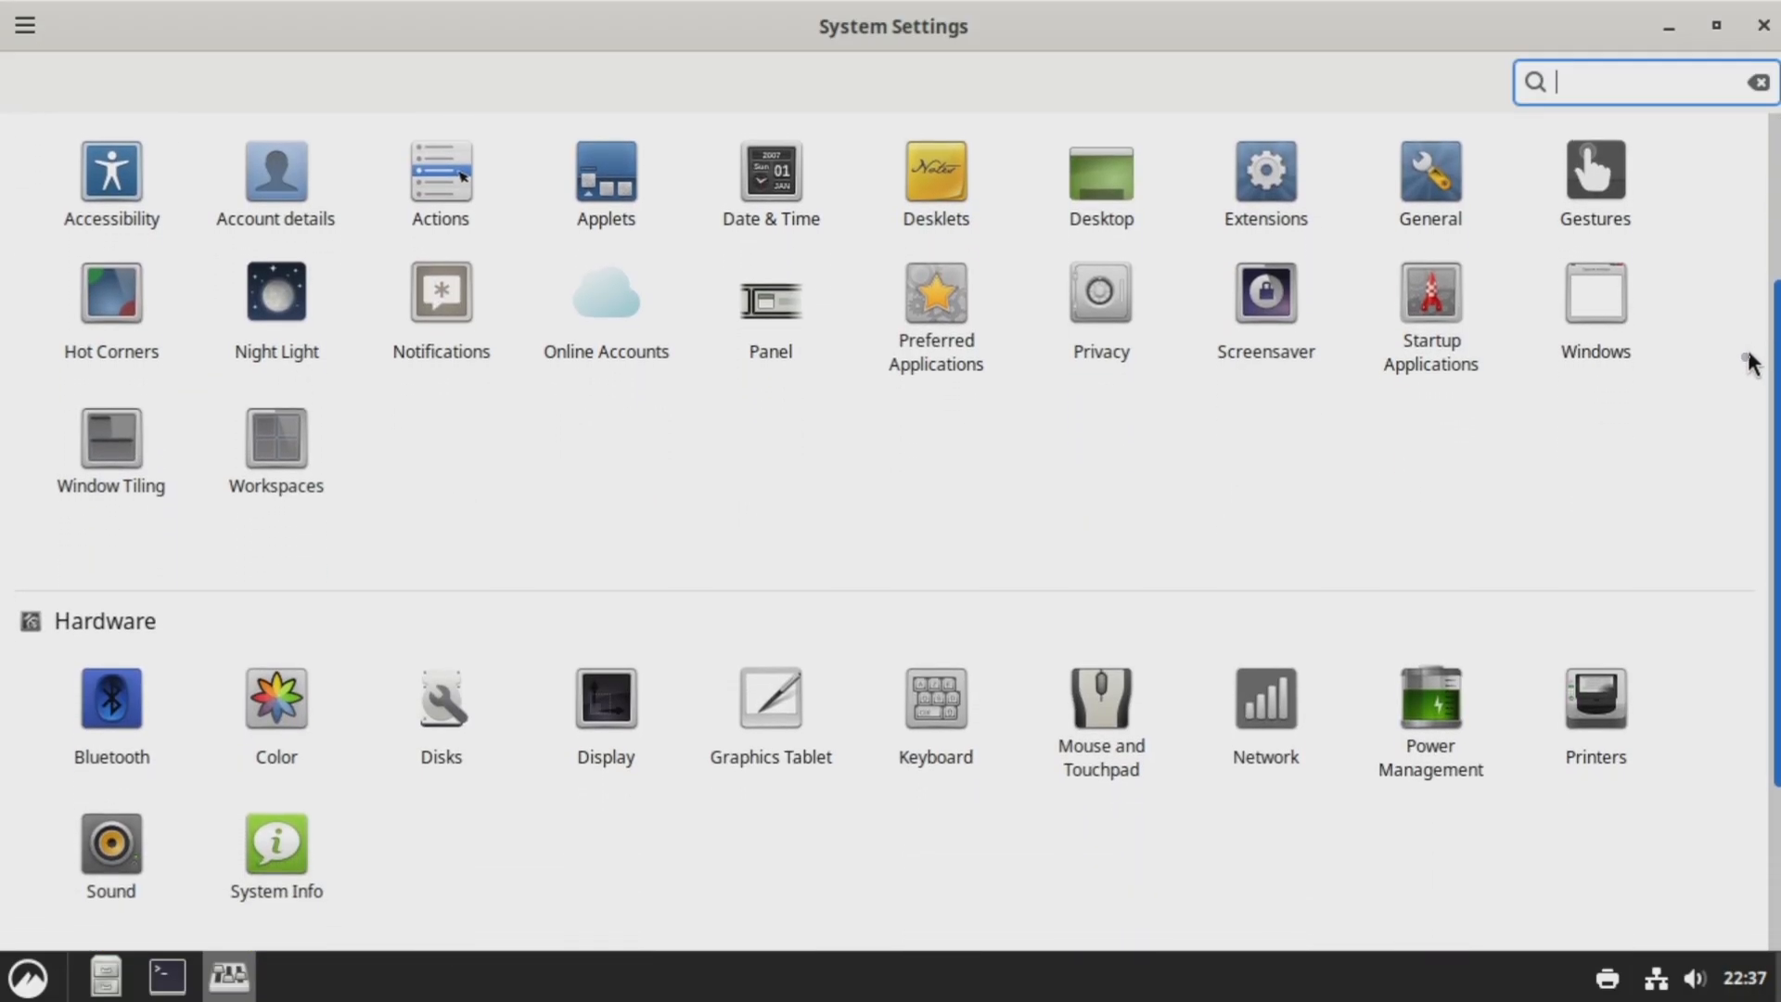
{"action": "scroll", "coordinate": [1750, 362], "scroll_direction": "down", "scroll_amount": 5}
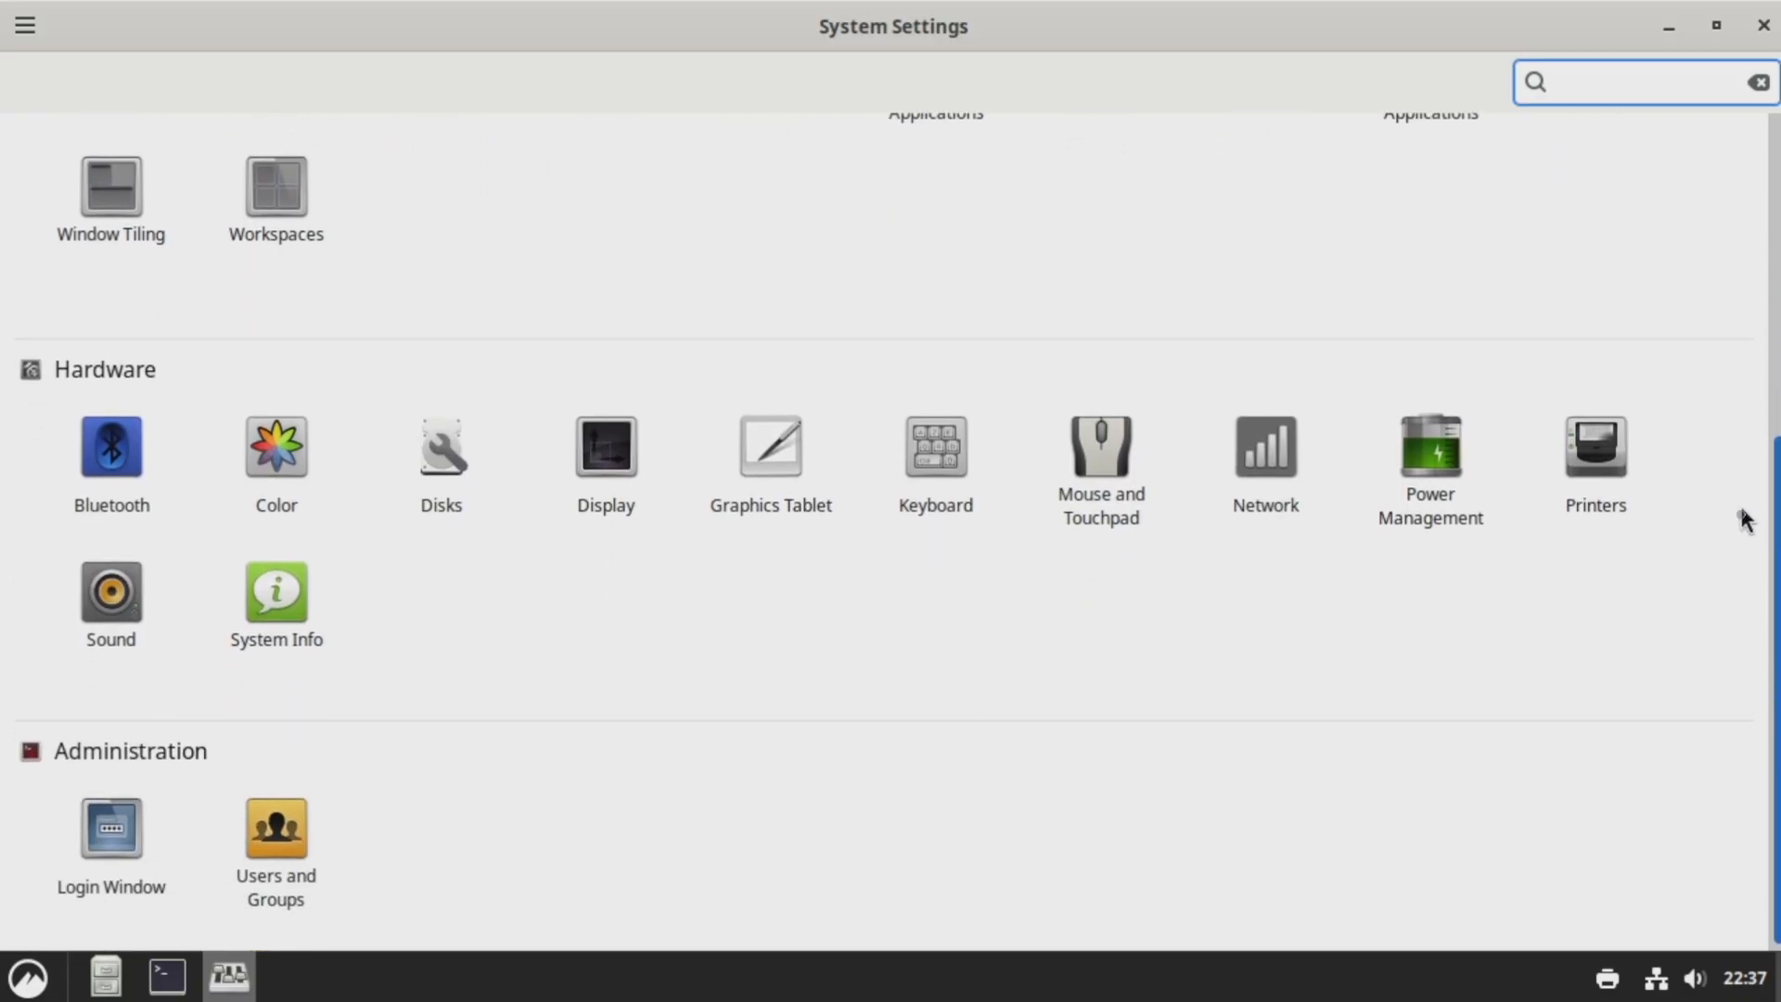
{"action": "scroll", "coordinate": [1745, 505], "scroll_direction": "up", "scroll_amount": 3}
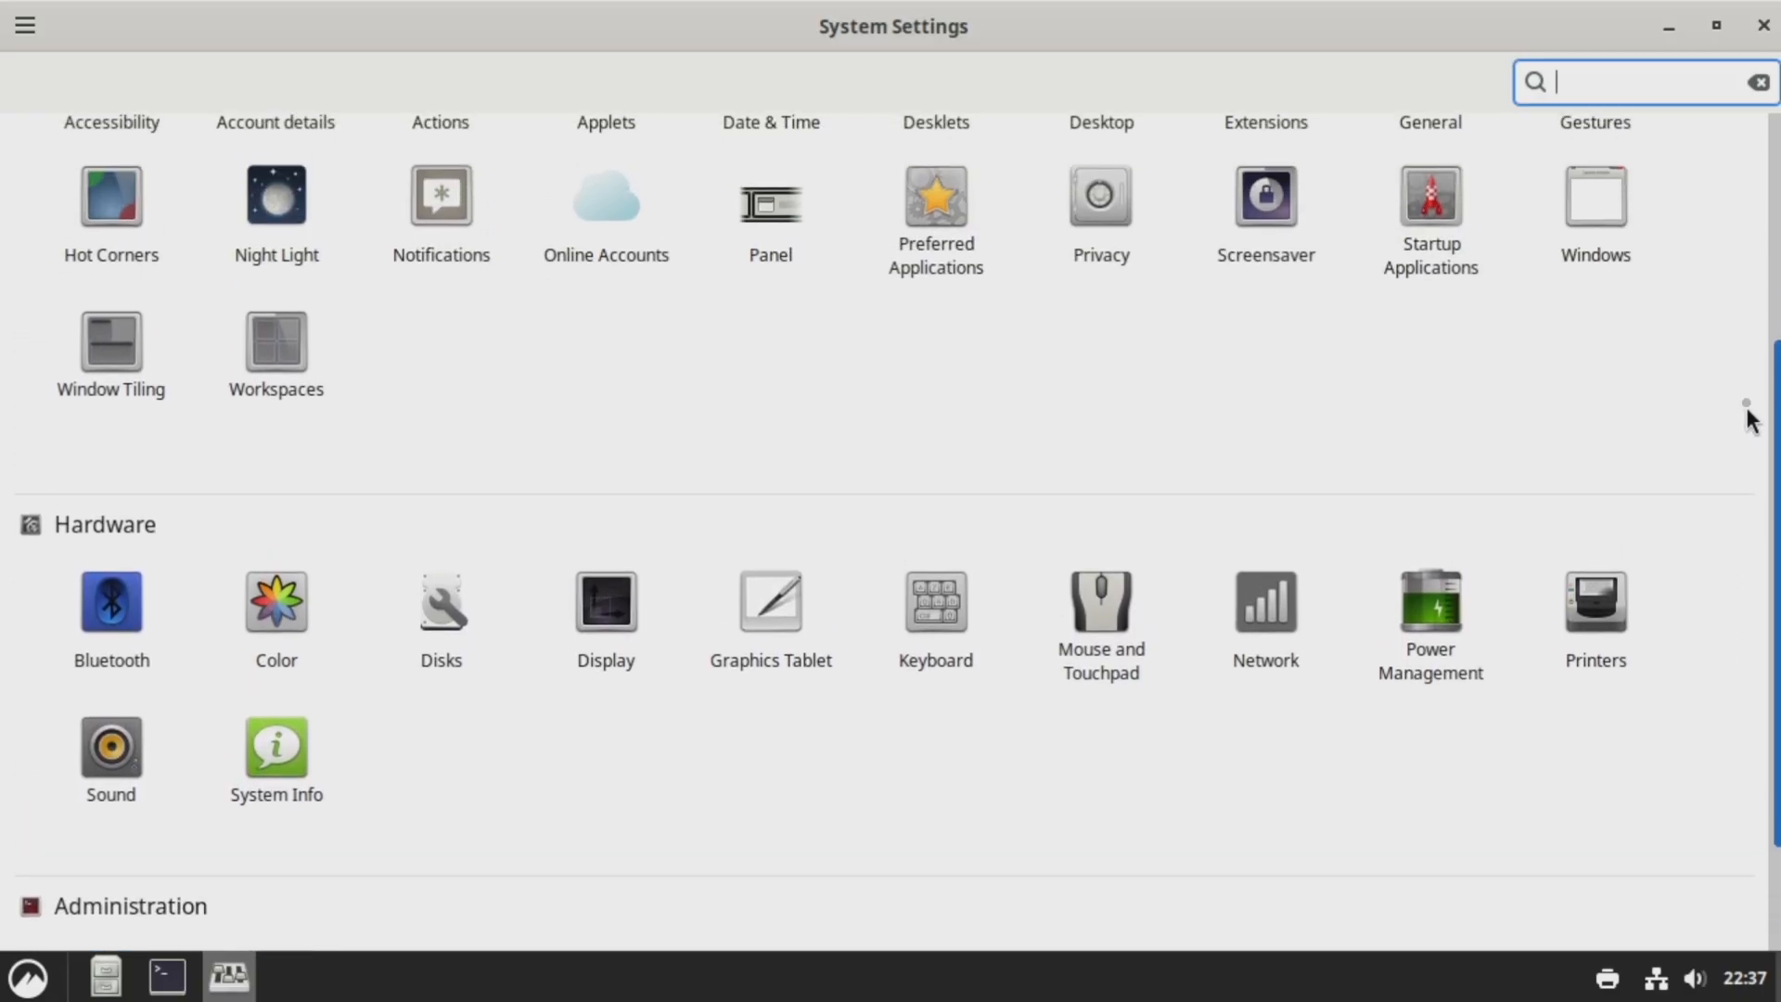
{"action": "scroll", "coordinate": [1744, 371], "scroll_direction": "up", "scroll_amount": 6}
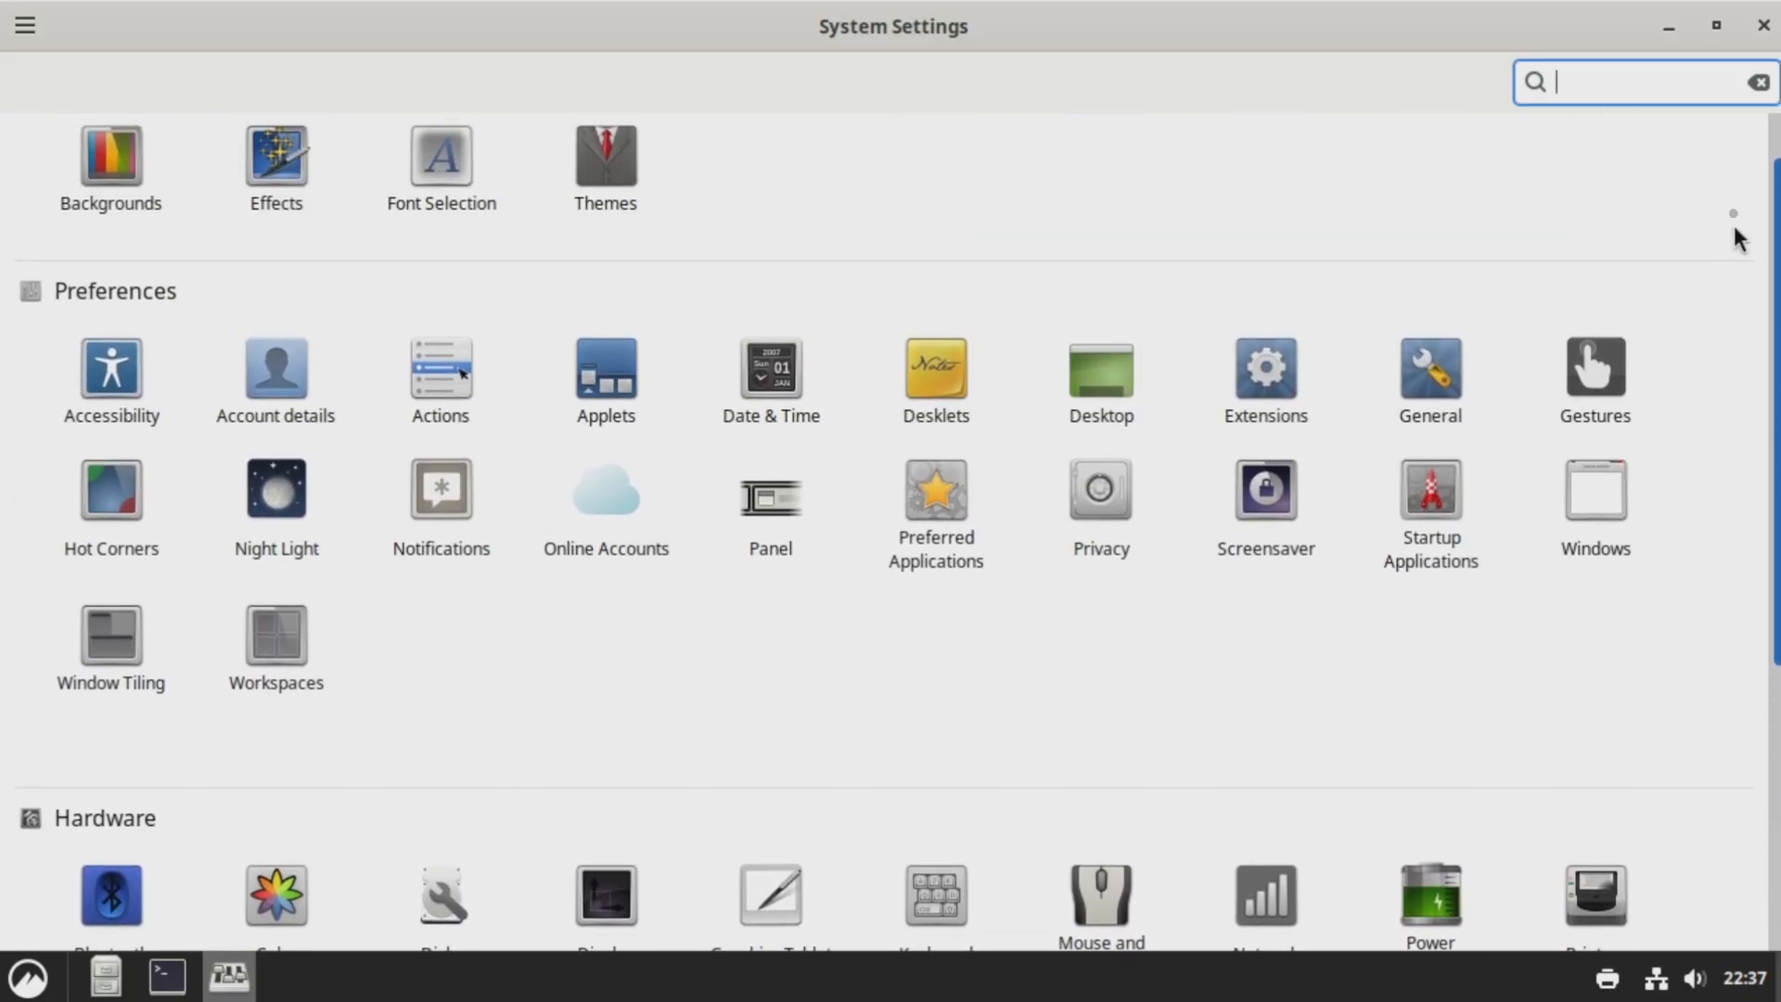
{"action": "scroll", "coordinate": [1737, 214], "scroll_direction": "up", "scroll_amount": 2}
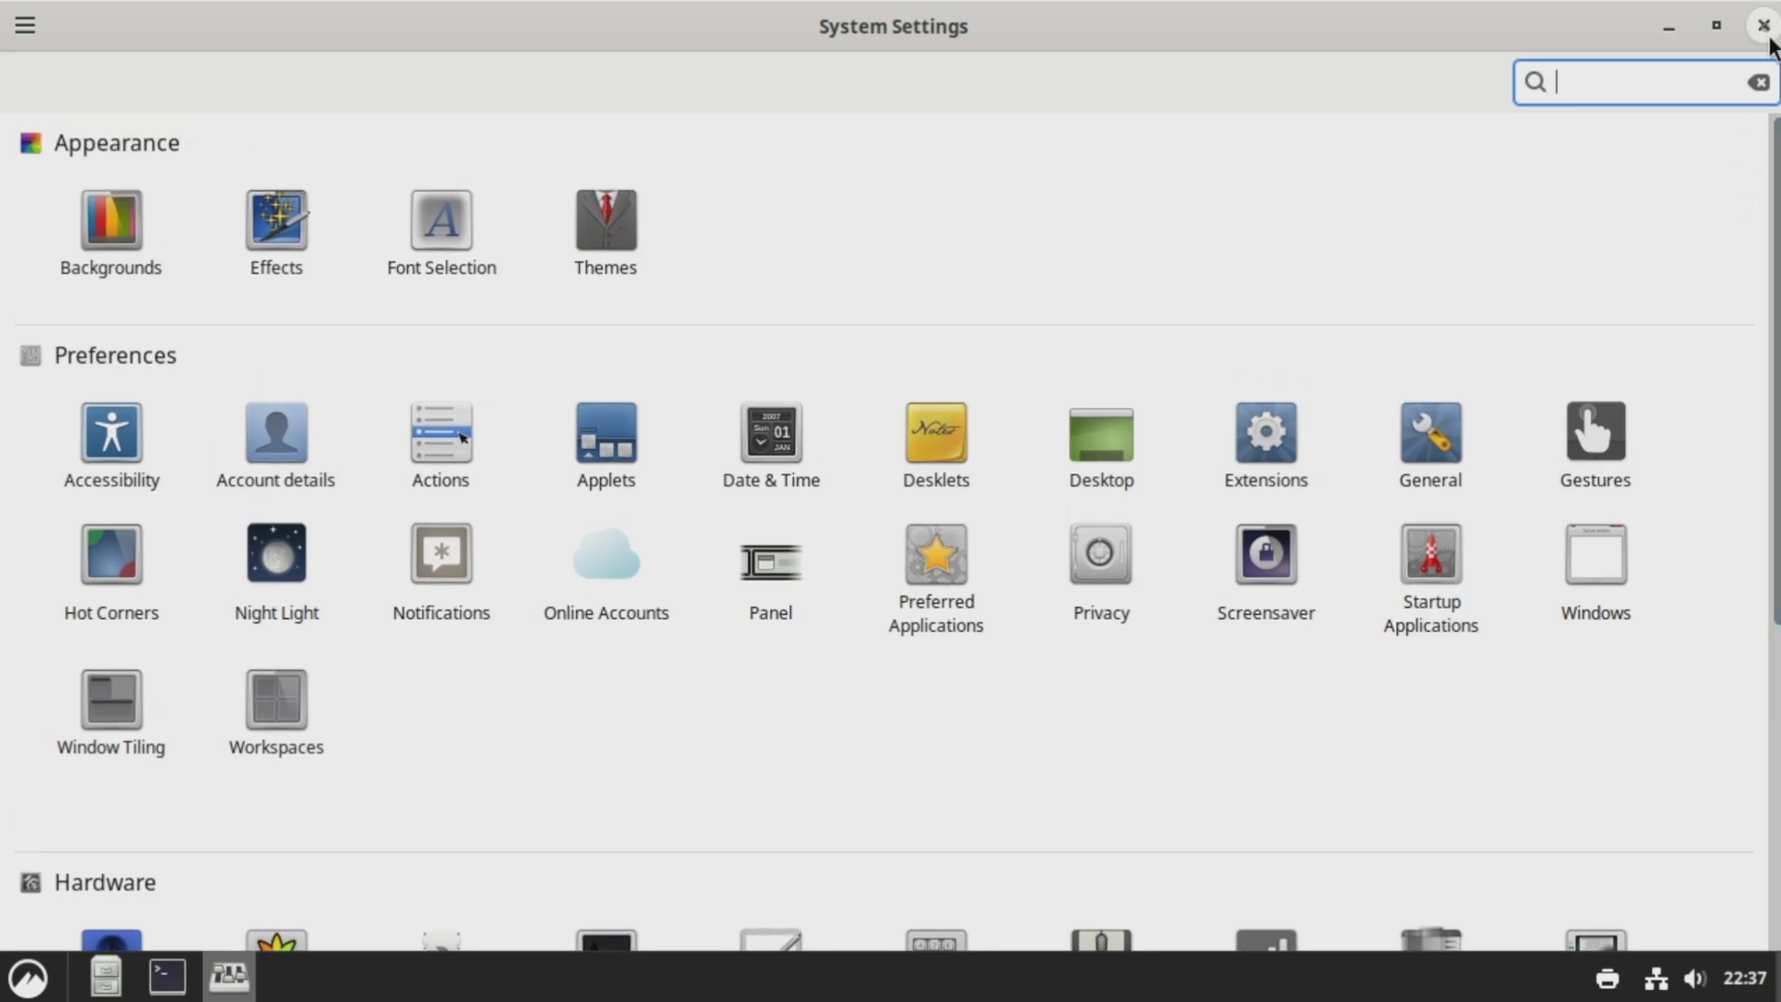
{"action": "left_click", "coordinate": [1764, 28]}
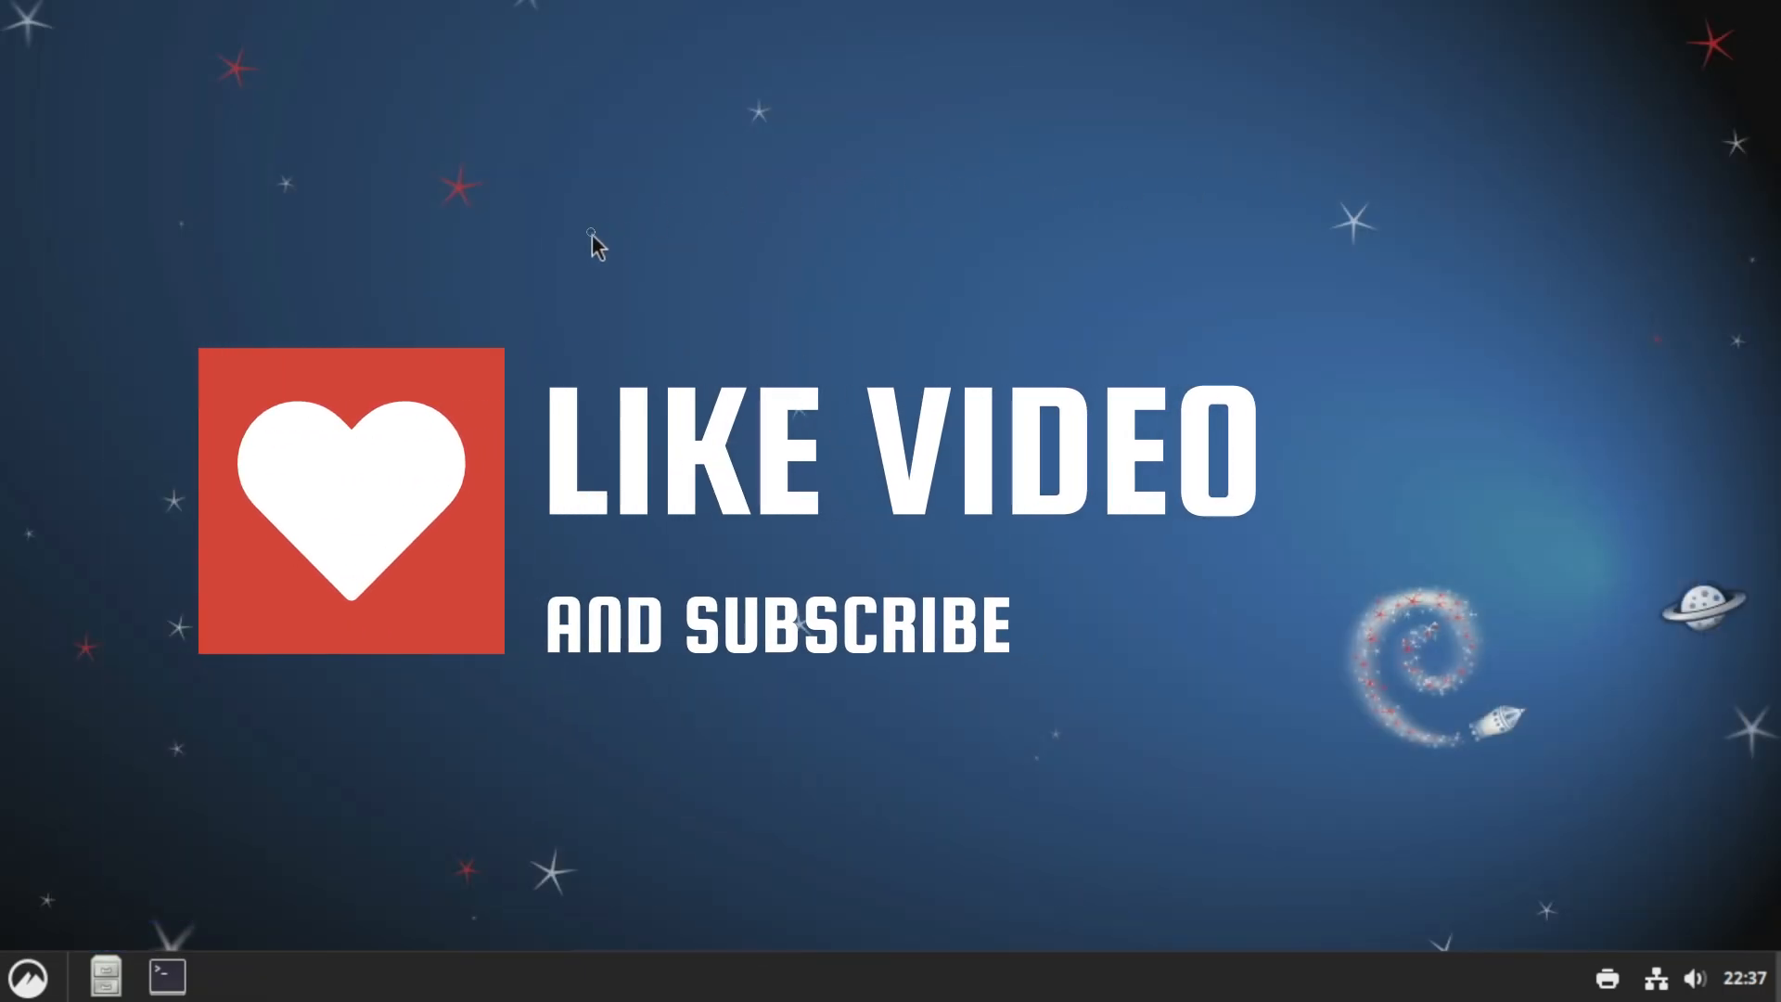
Step: Check the context options offered by the empty desktop and by the panel
{"action": "right_click", "coordinate": [592, 234]}
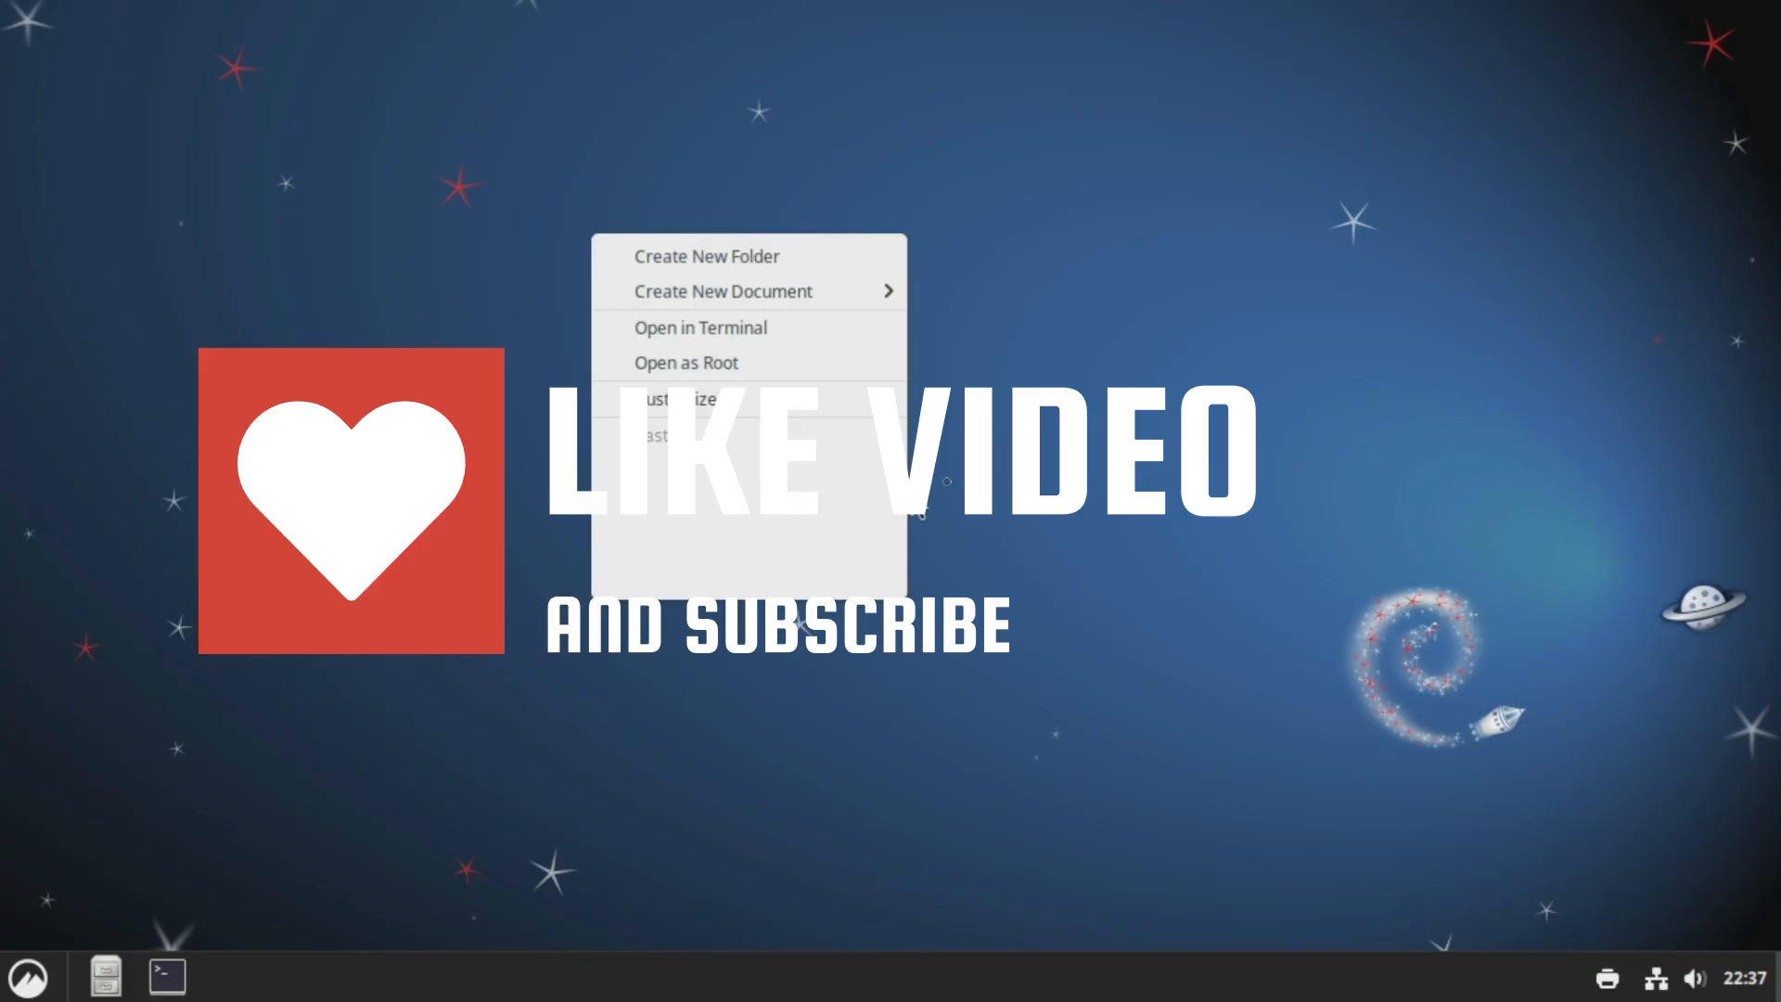
{"action": "left_click", "coordinate": [1050, 454]}
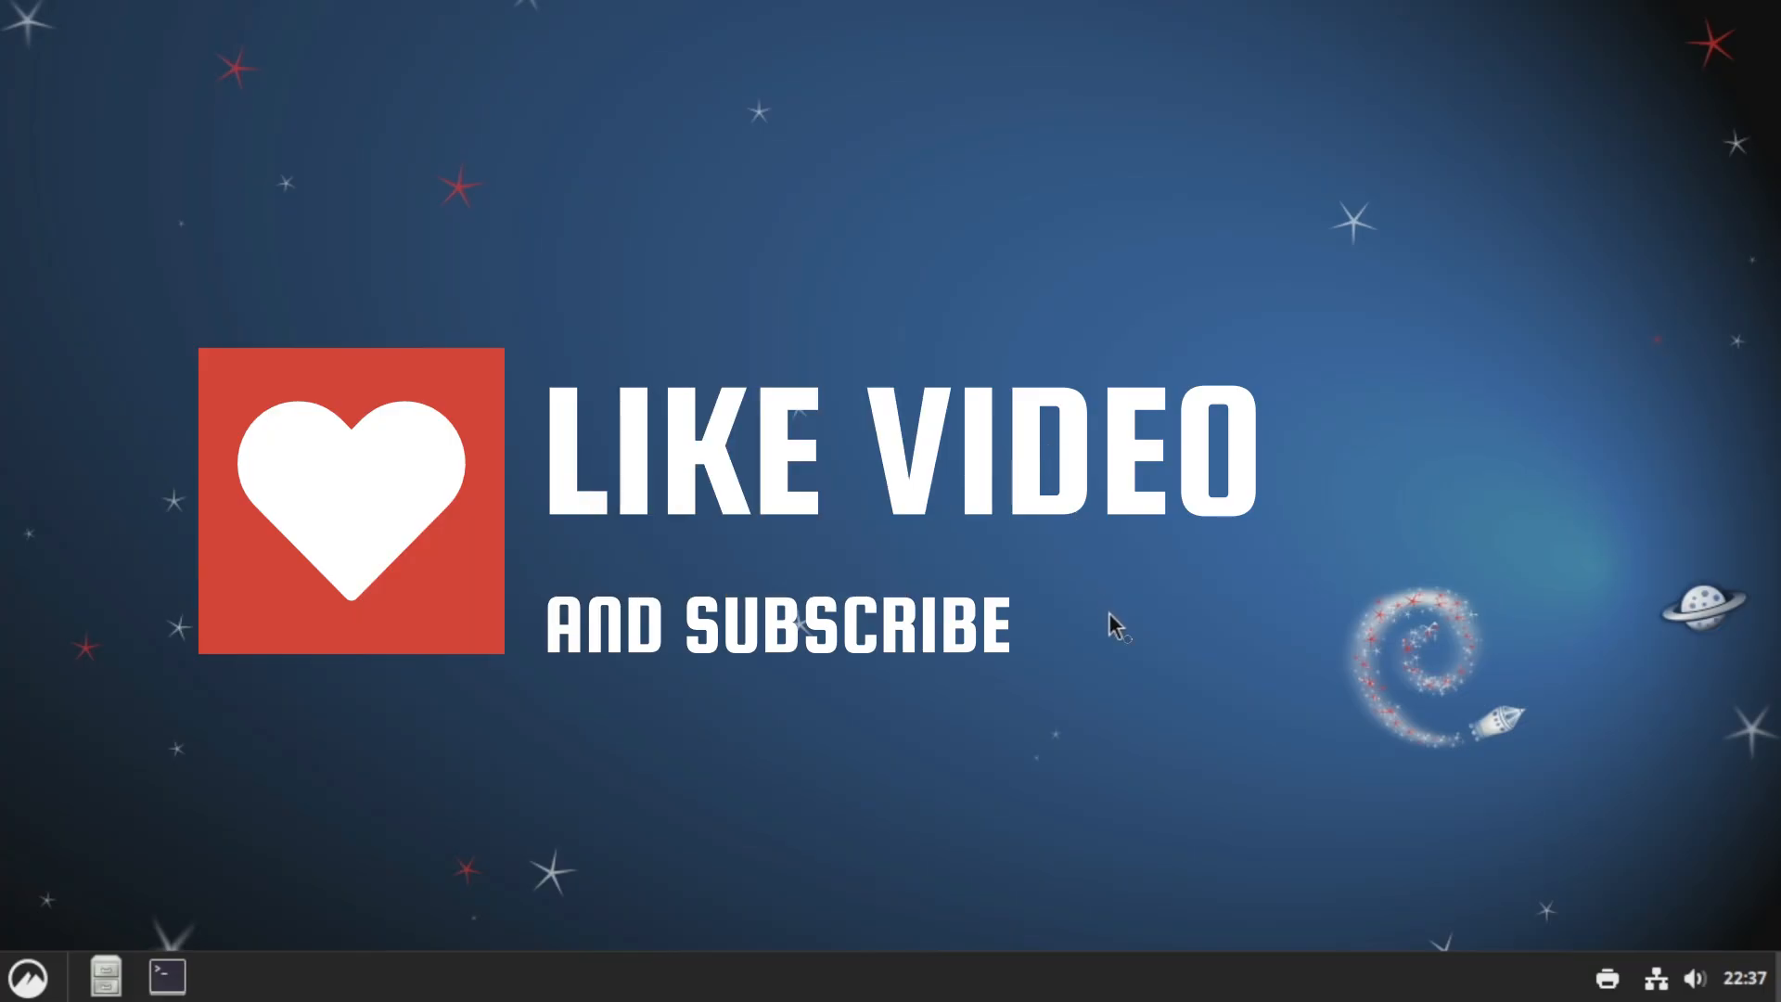
{"action": "right_click", "coordinate": [1134, 973]}
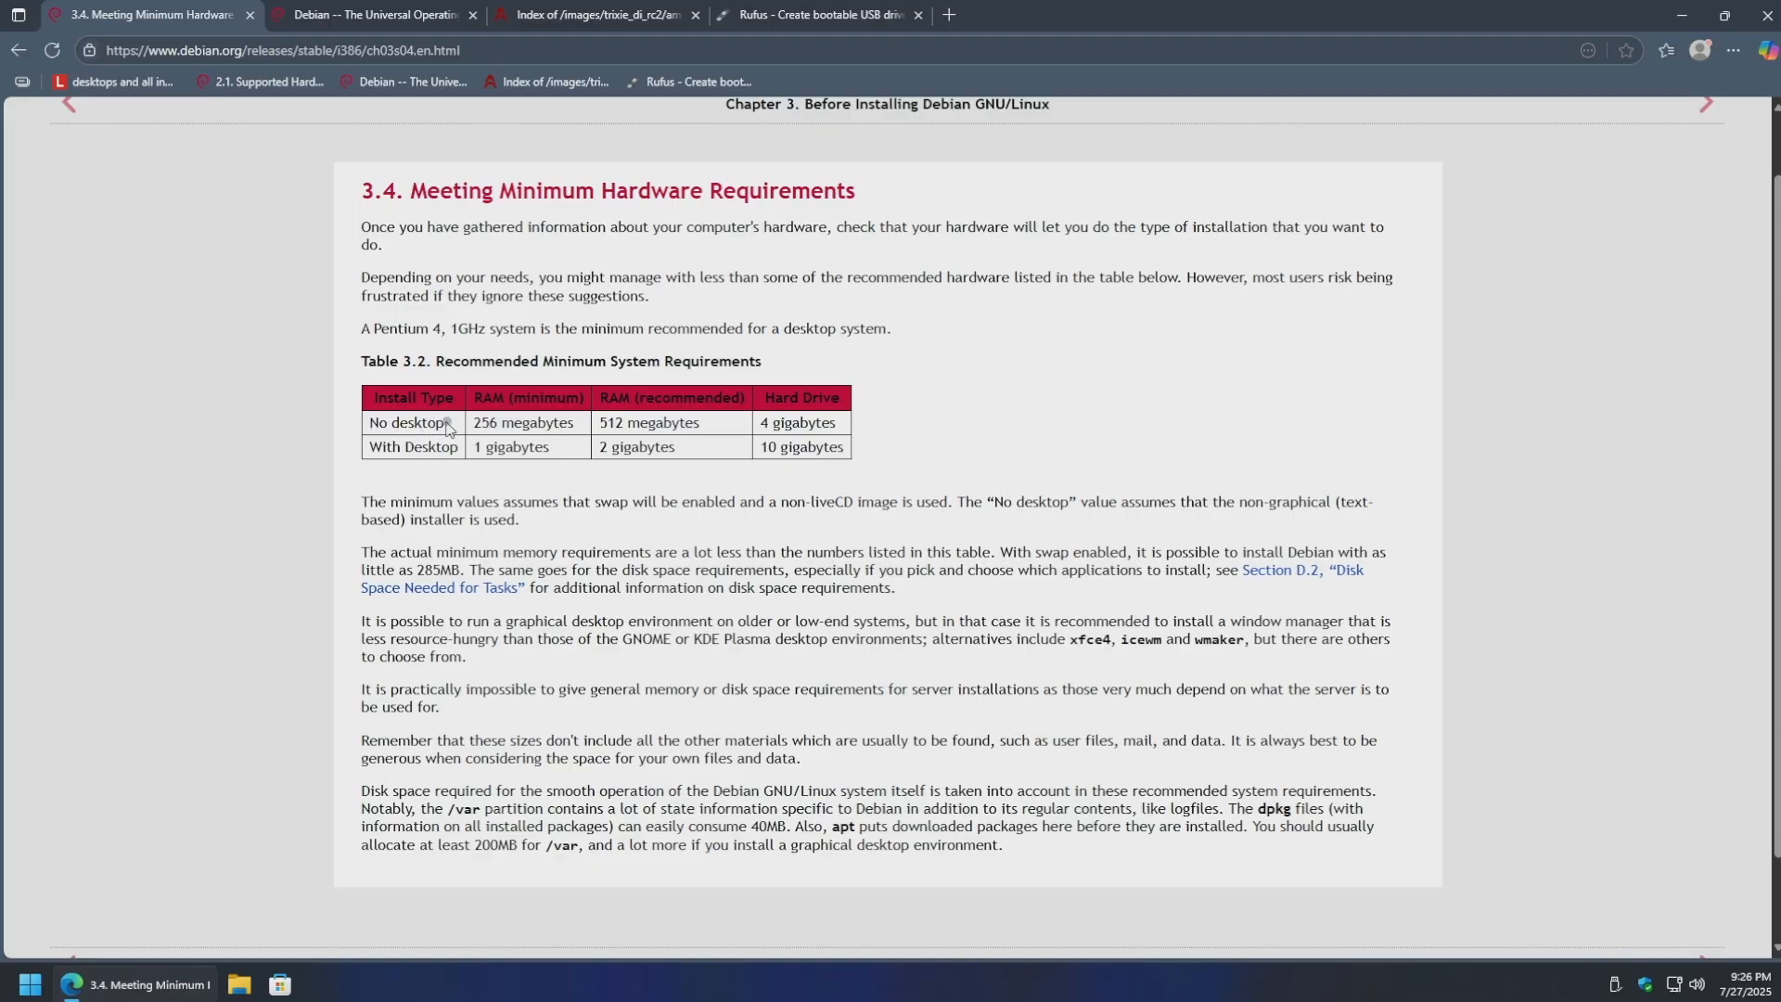
Step: Read Debian's minimum hardware requirements page, examining the memory and disk table, the processor recommendation and the note on server installations
{"action": "left_click_drag", "start_coordinate": [447, 429], "coordinate": [371, 423]}
{"action": "left_click_drag", "start_coordinate": [616, 422], "coordinate": [678, 424]}
{"action": "left_click", "coordinate": [756, 438]}
{"action": "left_click_drag", "start_coordinate": [368, 329], "coordinate": [881, 334]}
{"action": "left_click", "coordinate": [956, 341]}
{"action": "left_click_drag", "start_coordinate": [363, 694], "coordinate": [501, 711]}
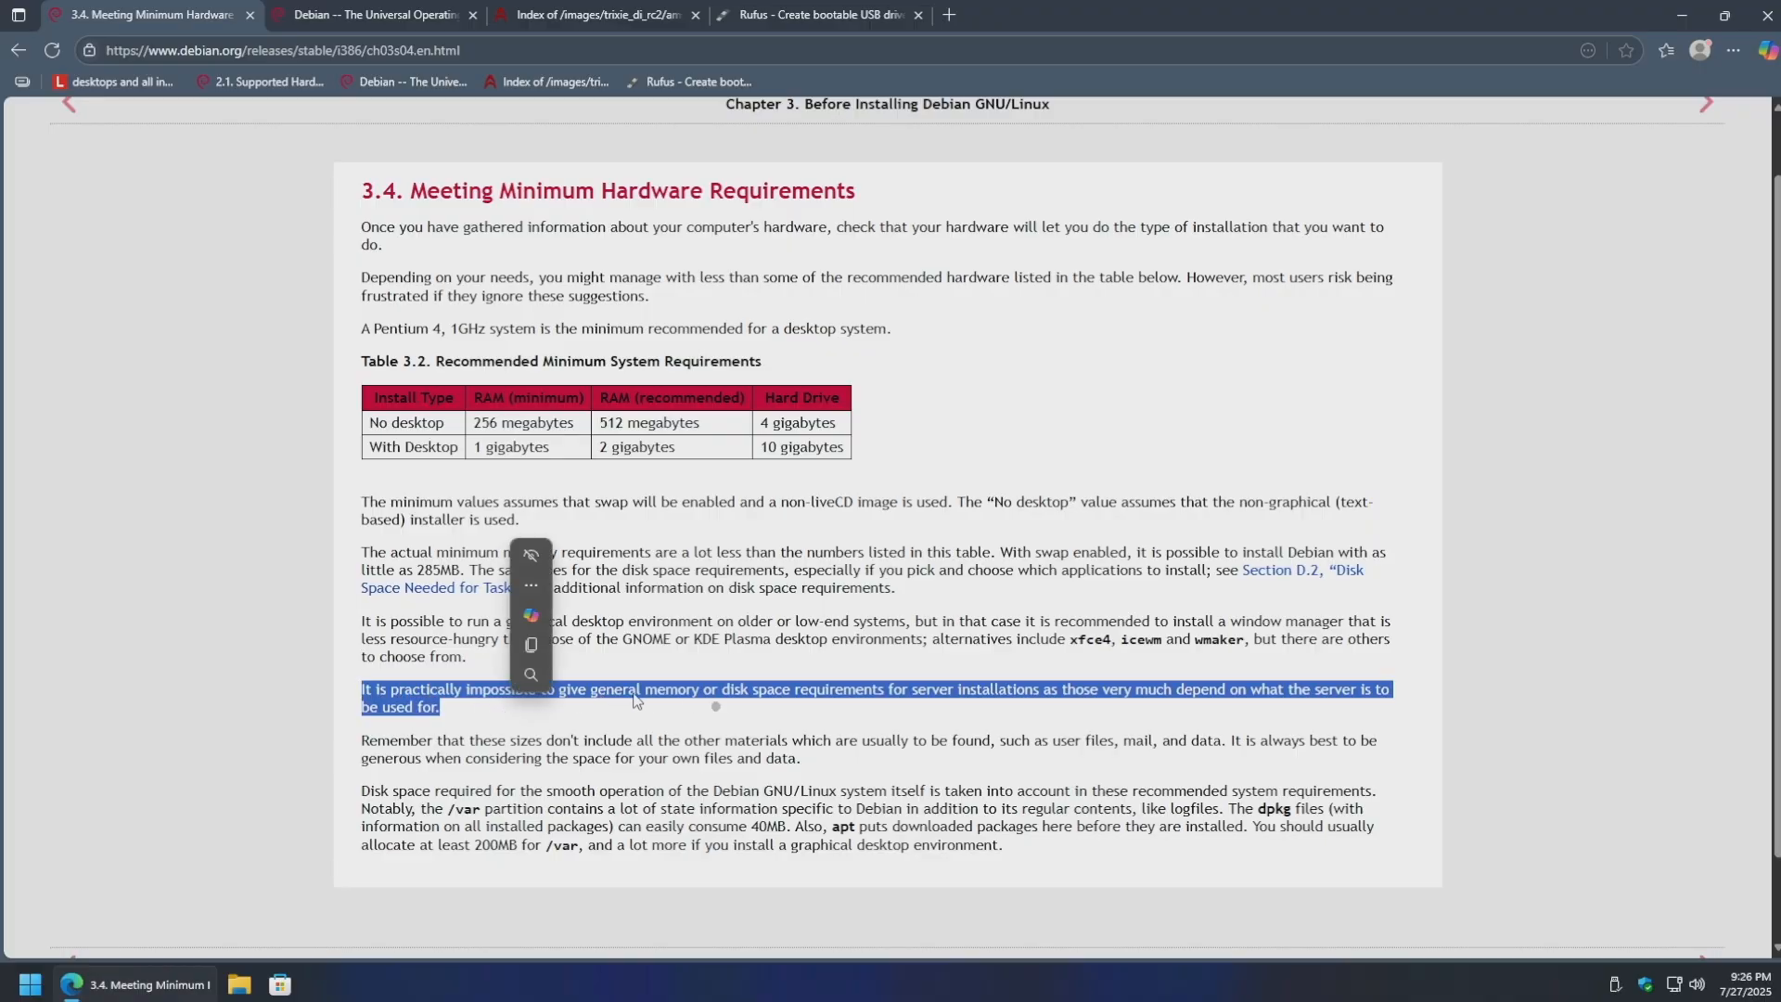
{"action": "left_click", "coordinate": [853, 718]}
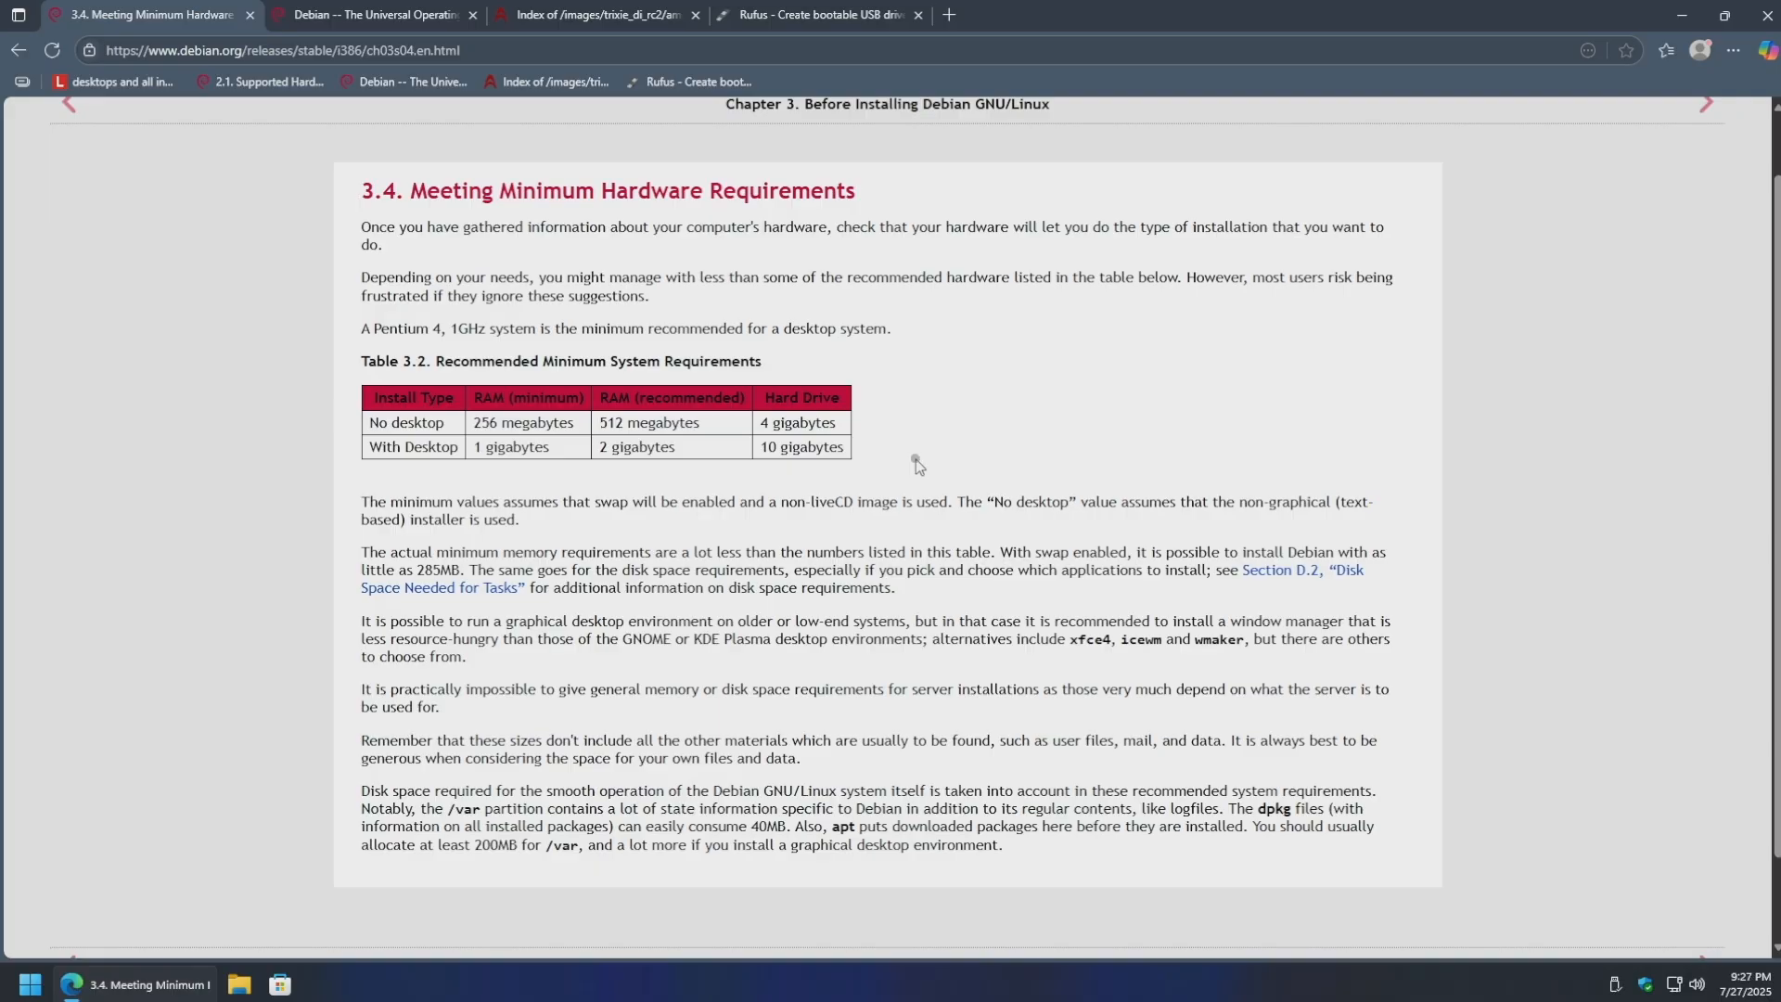
{"action": "left_click_drag", "start_coordinate": [759, 448], "coordinate": [878, 463]}
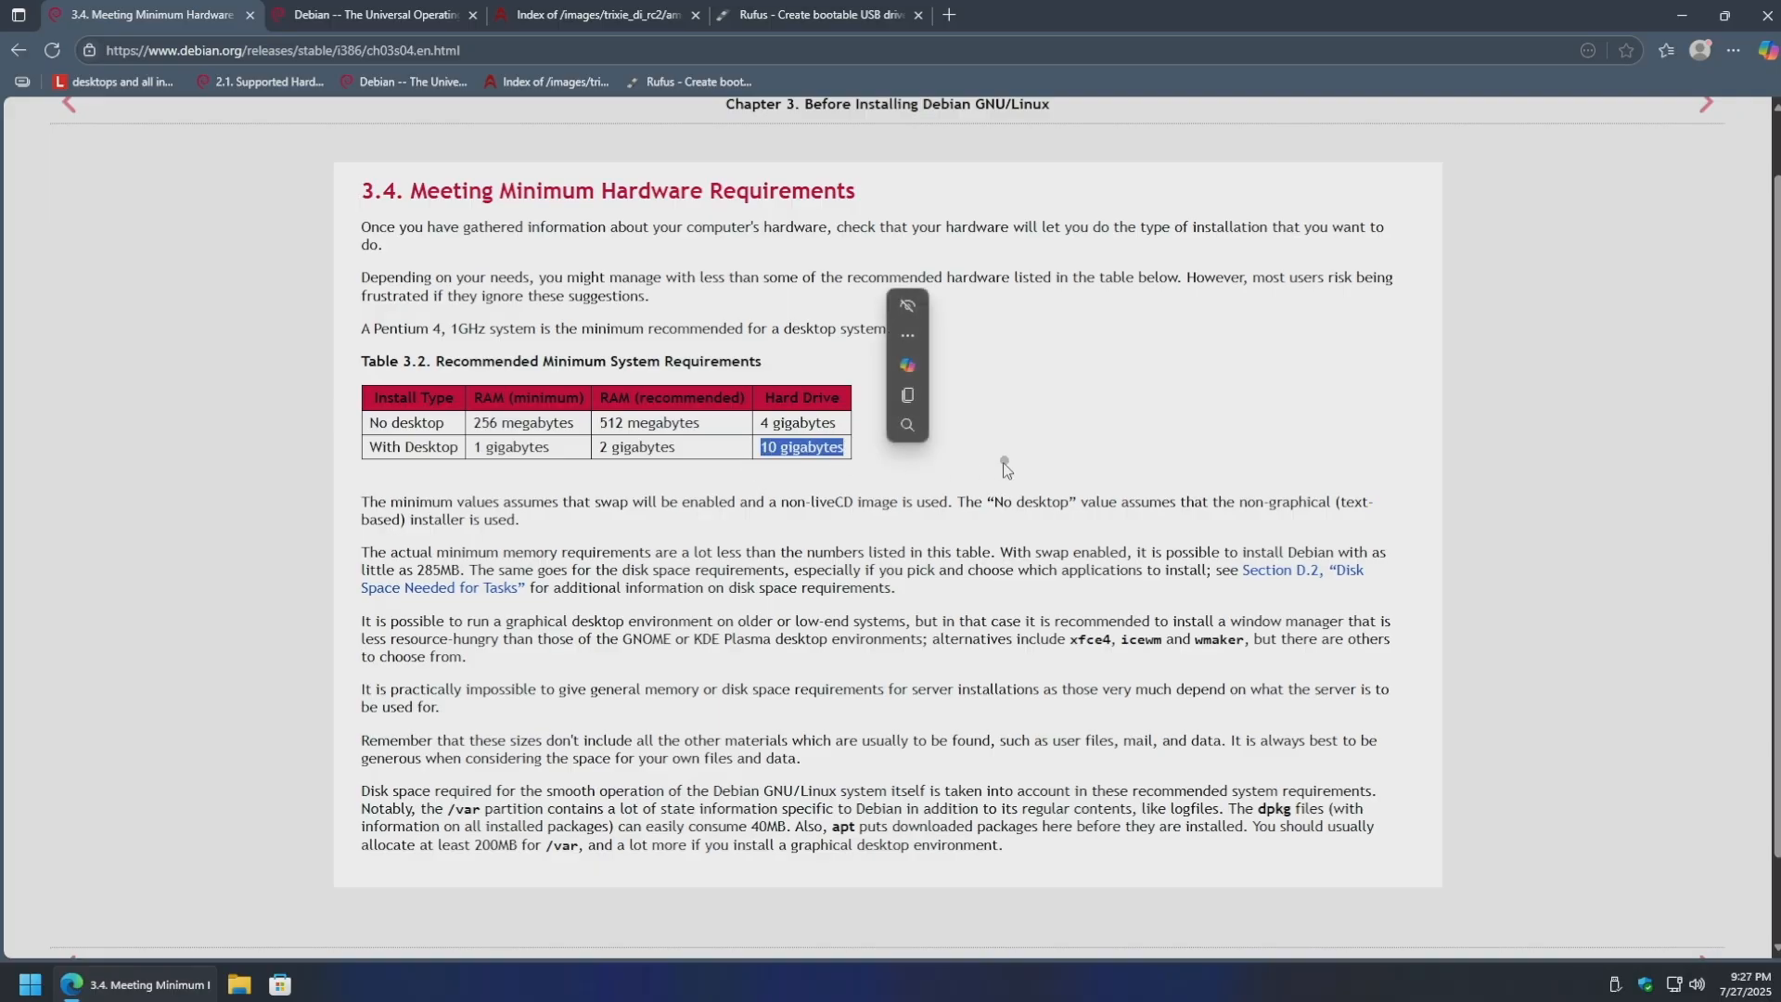
{"action": "left_click", "coordinate": [1005, 462]}
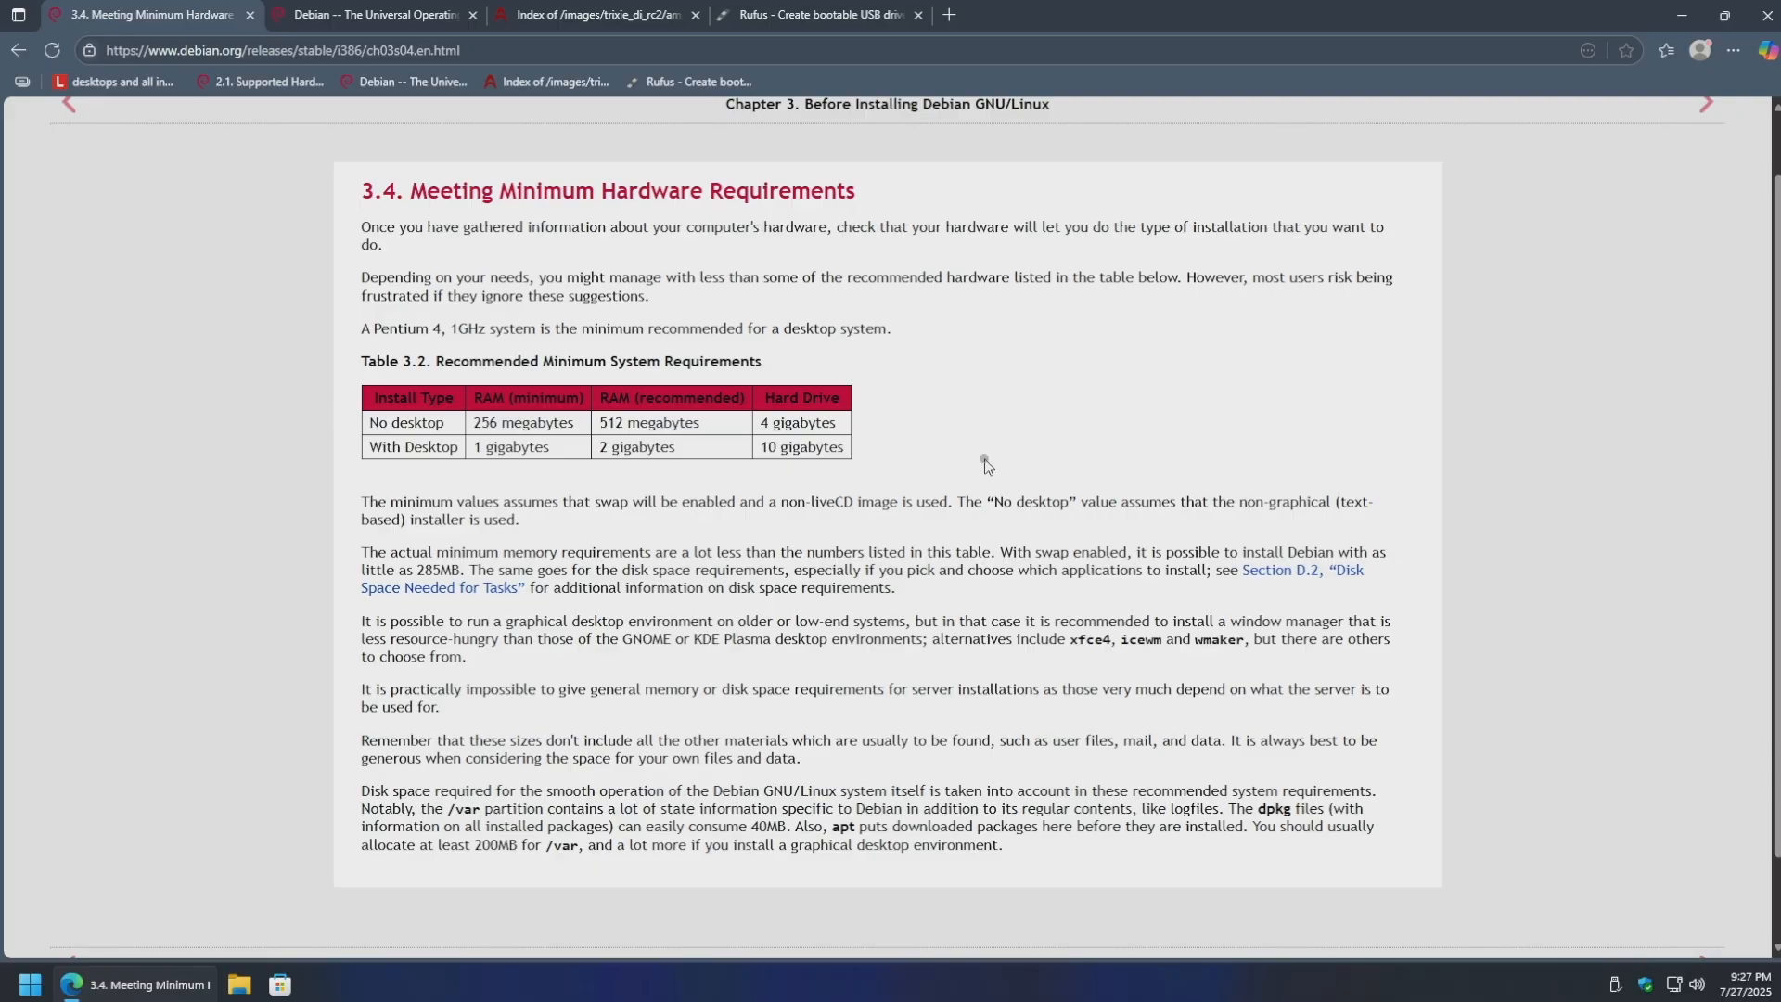
Step: Start downloading debian-12.11.0-amd64-netinst.iso from the Debian homepage, and cancel the download
{"action": "key", "text": "ctrl+Tab"}
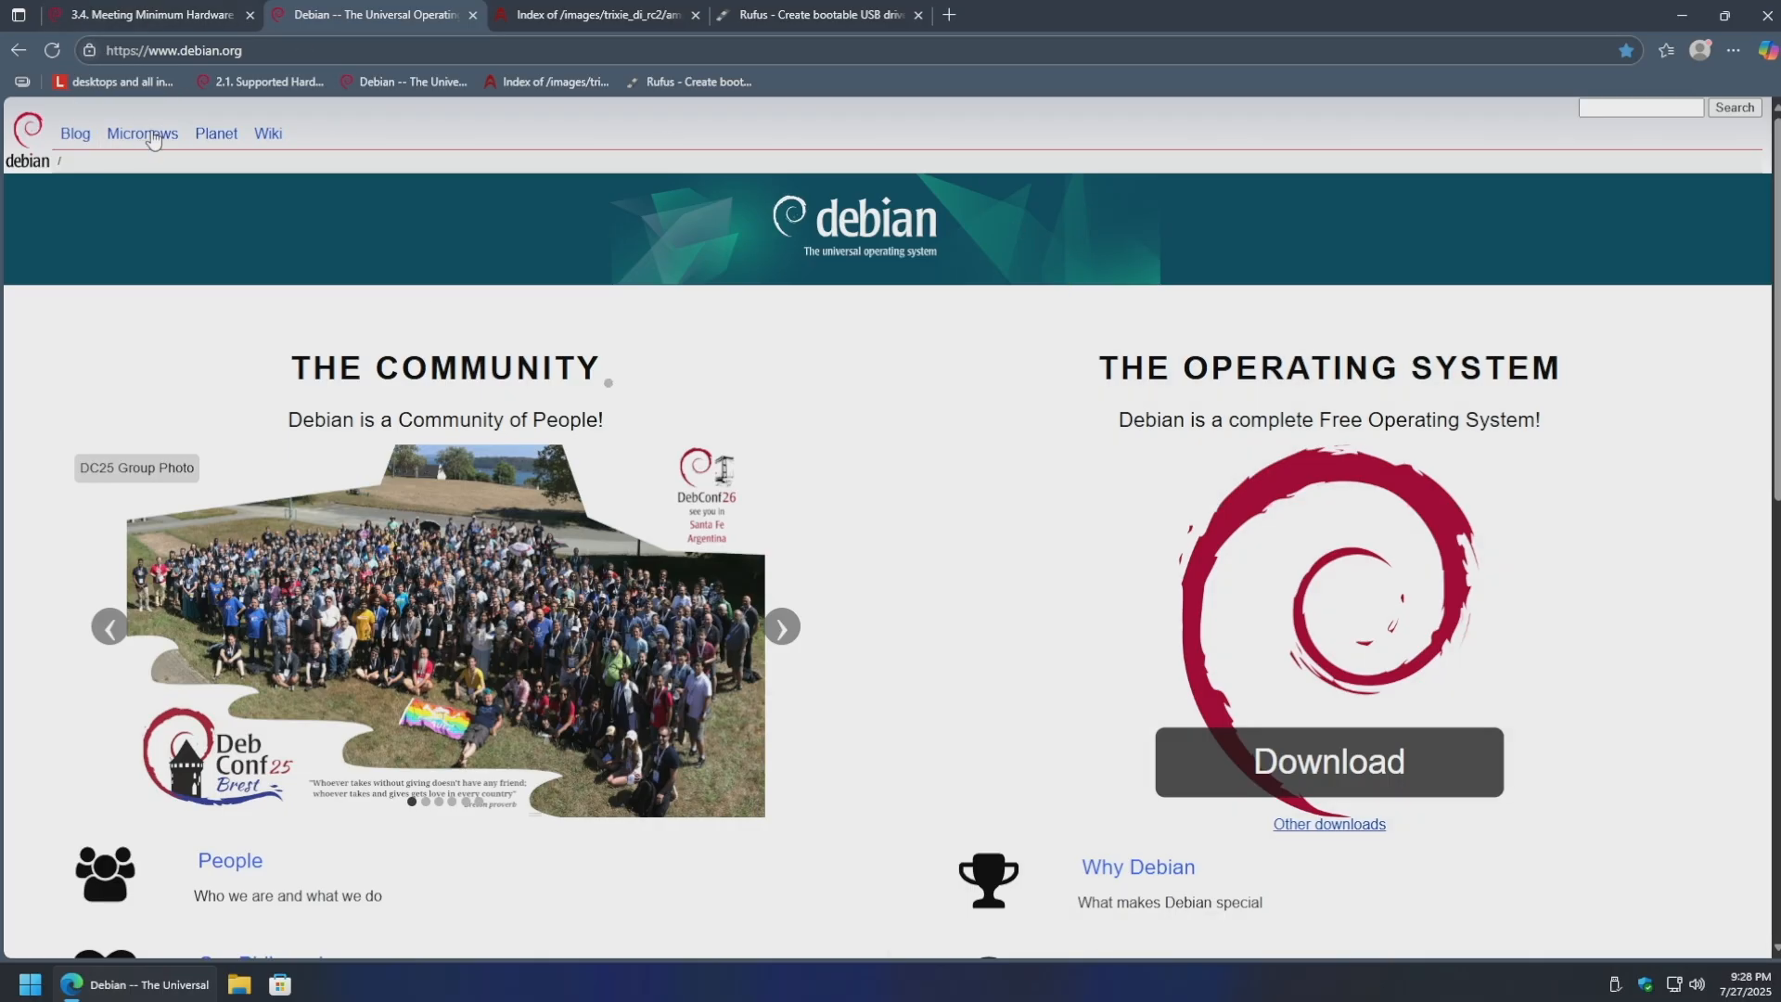
{"action": "left_click", "coordinate": [1289, 773]}
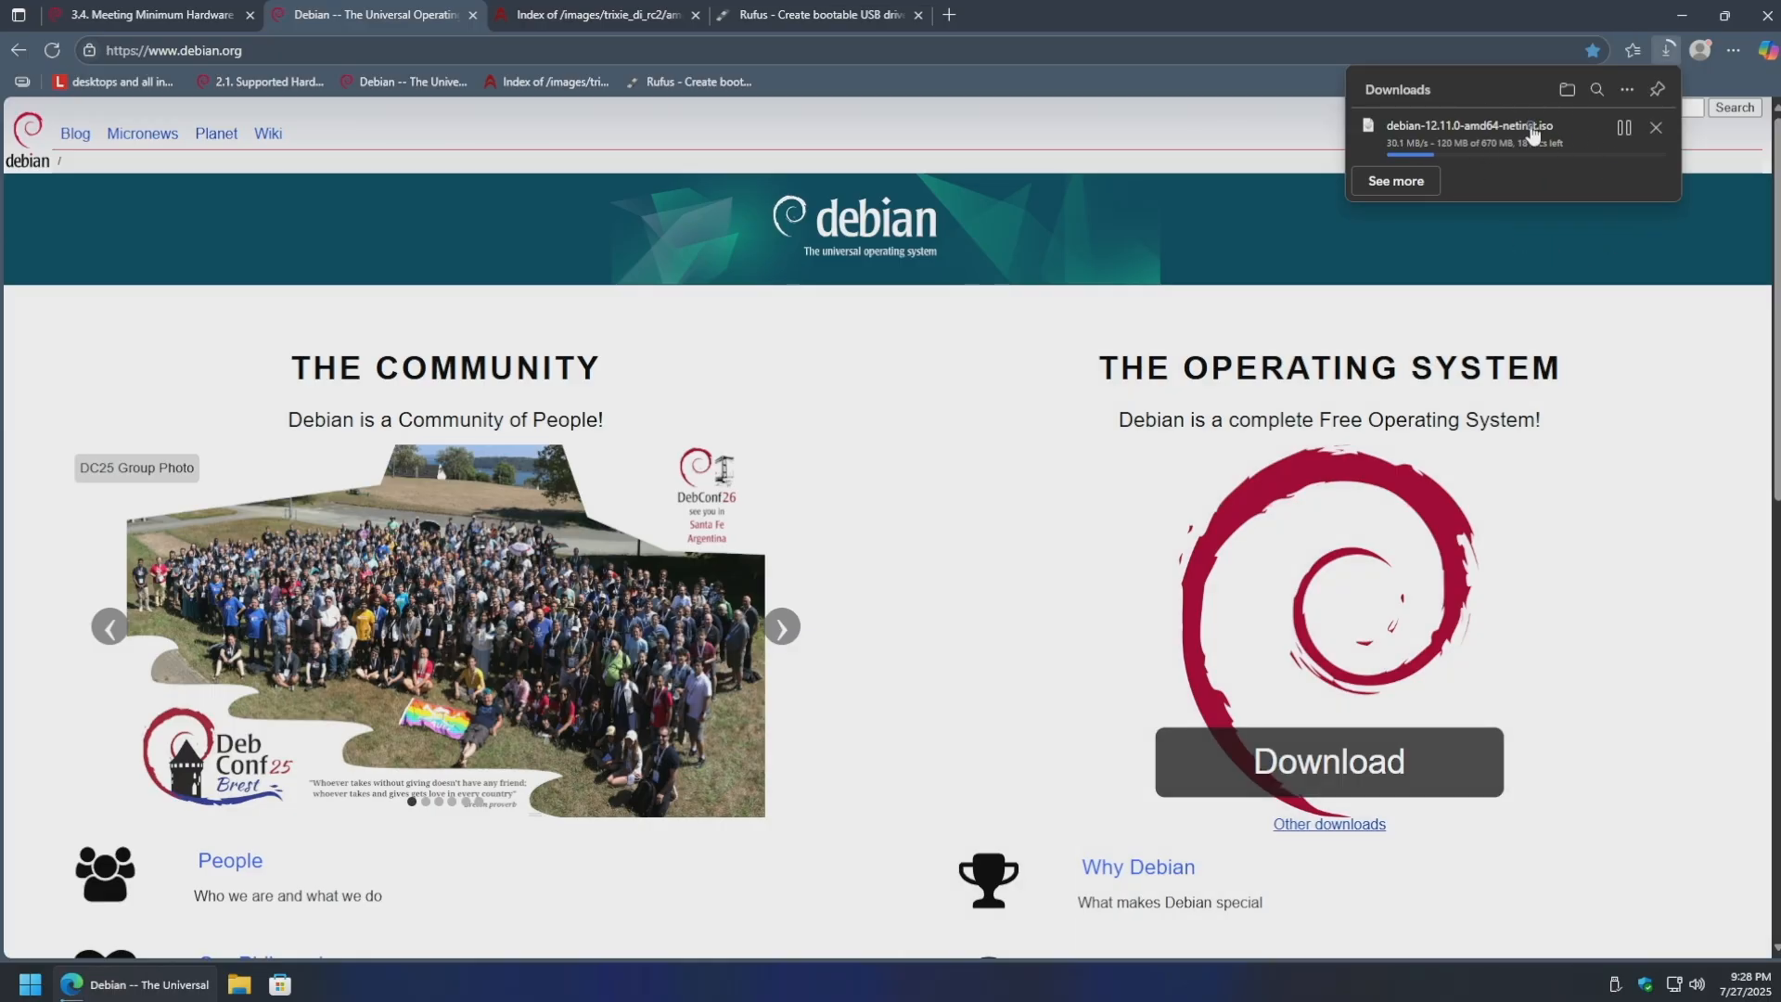
{"action": "mouse_move", "coordinate": [1579, 146]}
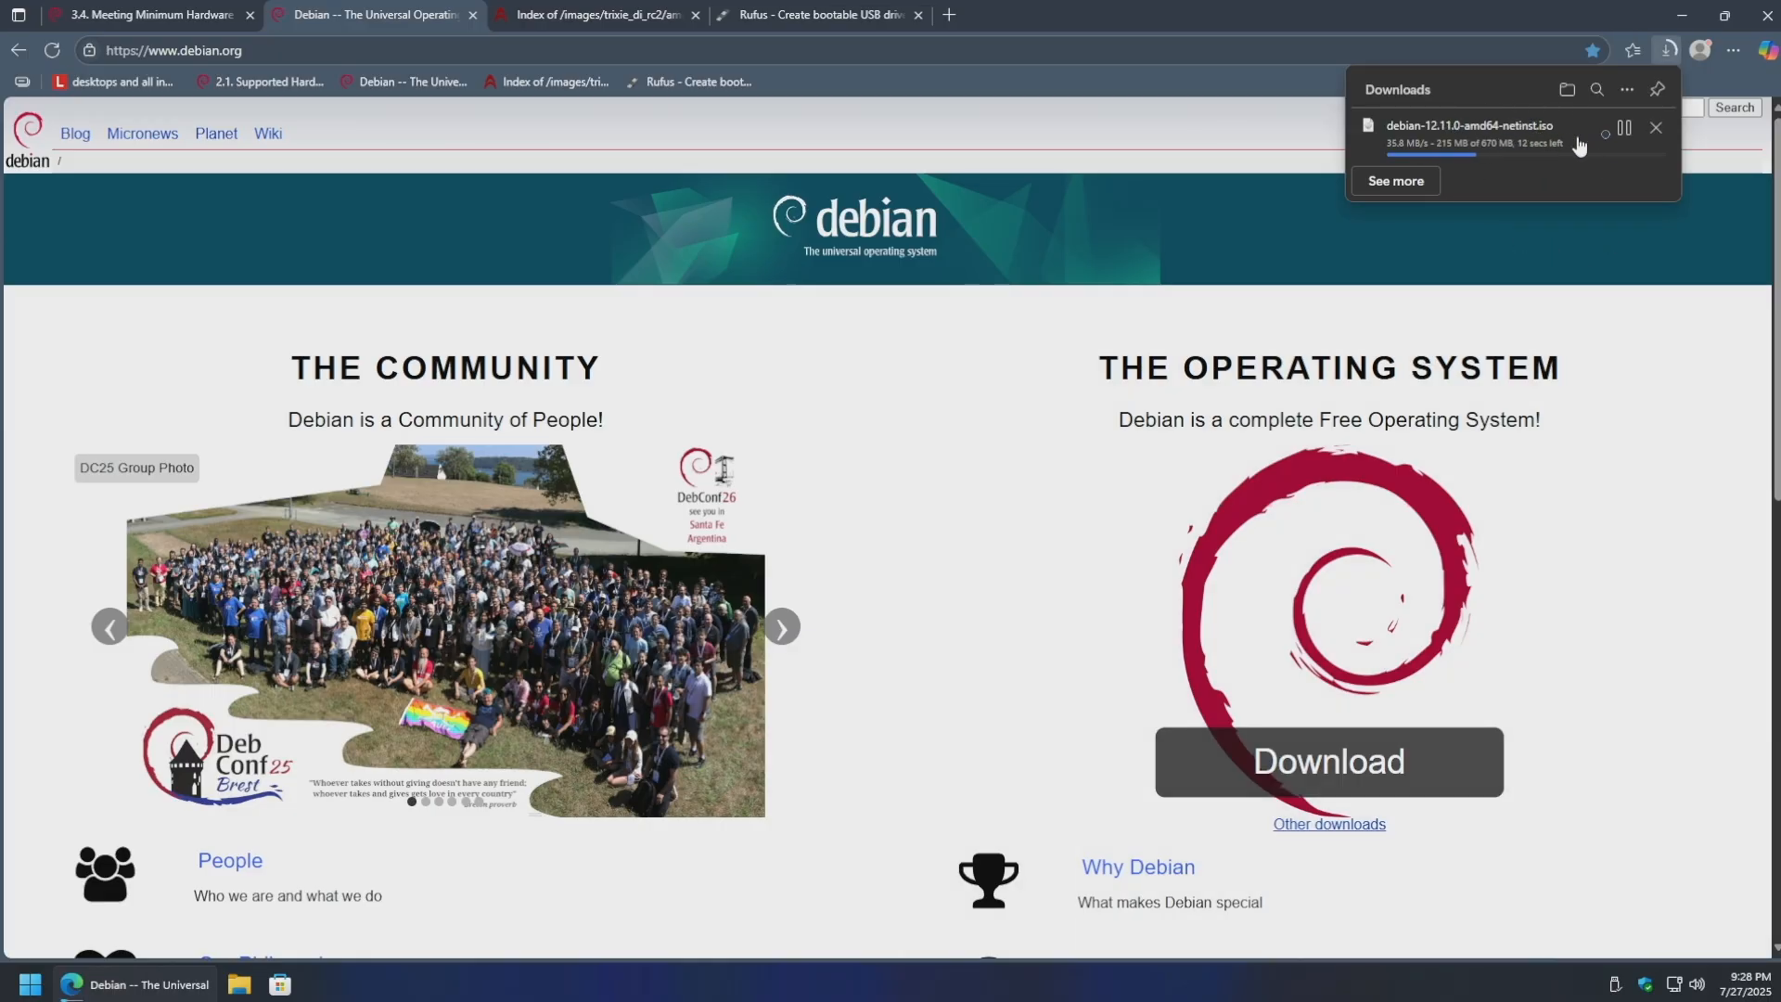
{"action": "left_click", "coordinate": [1656, 127]}
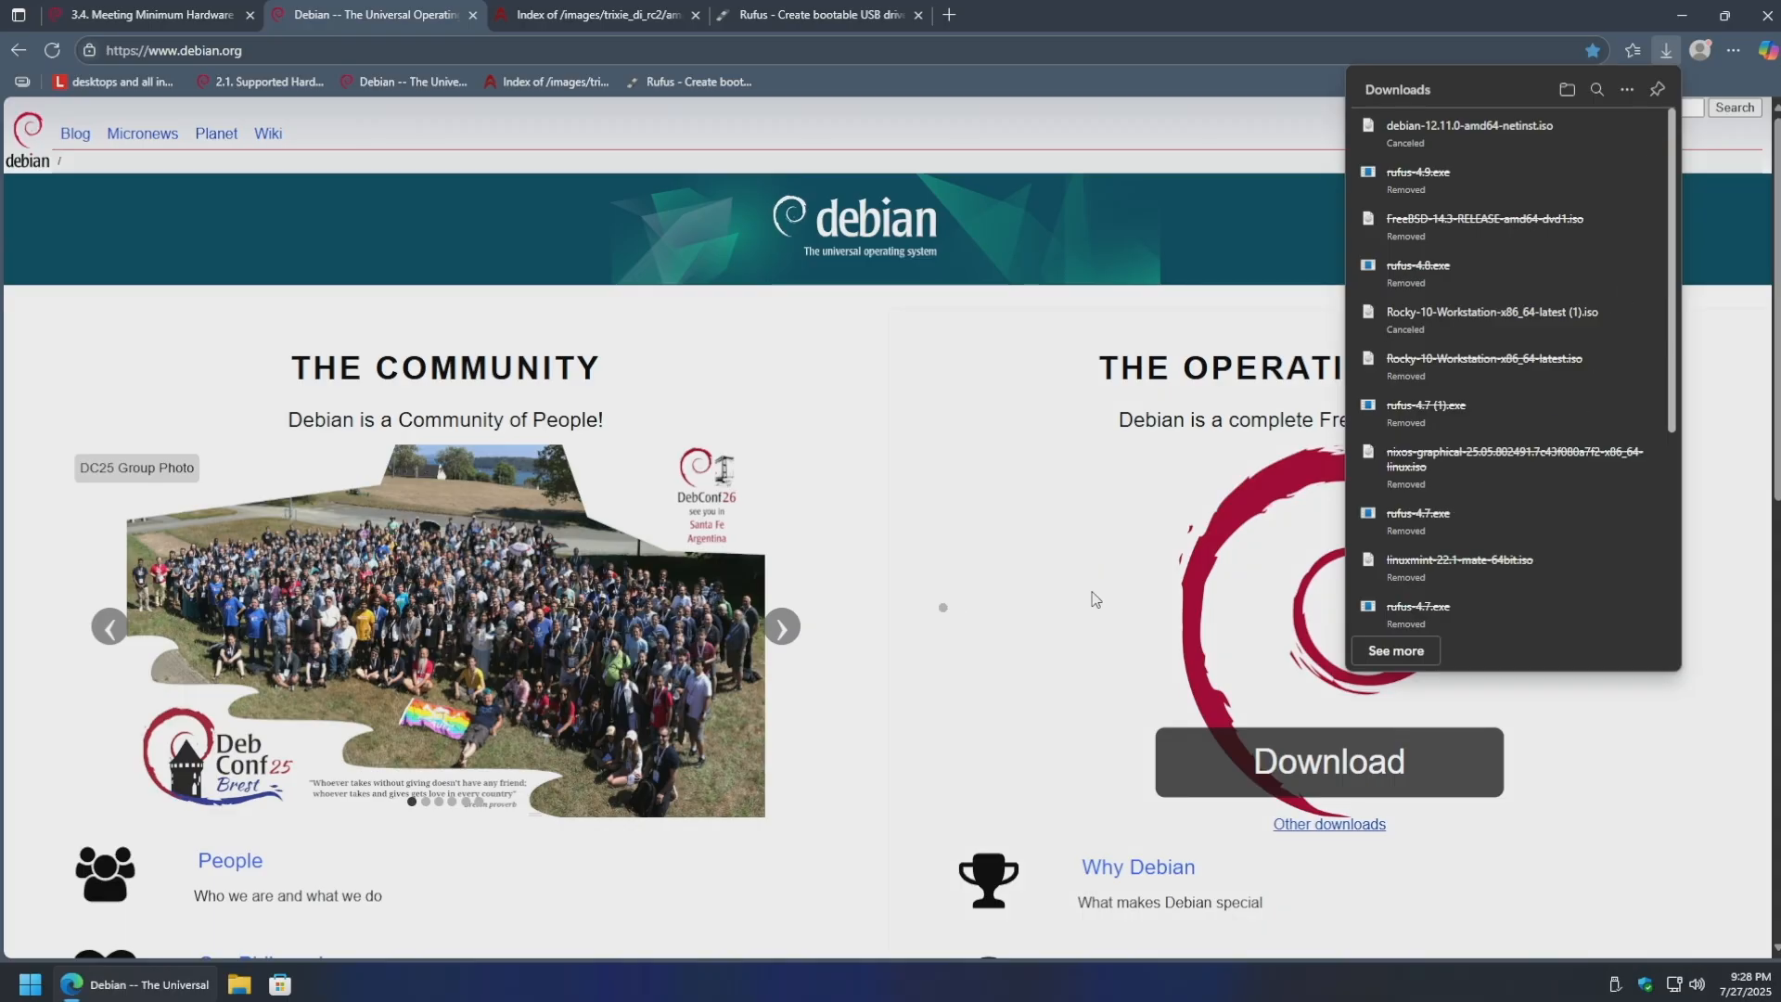
{"action": "left_click", "coordinate": [977, 530]}
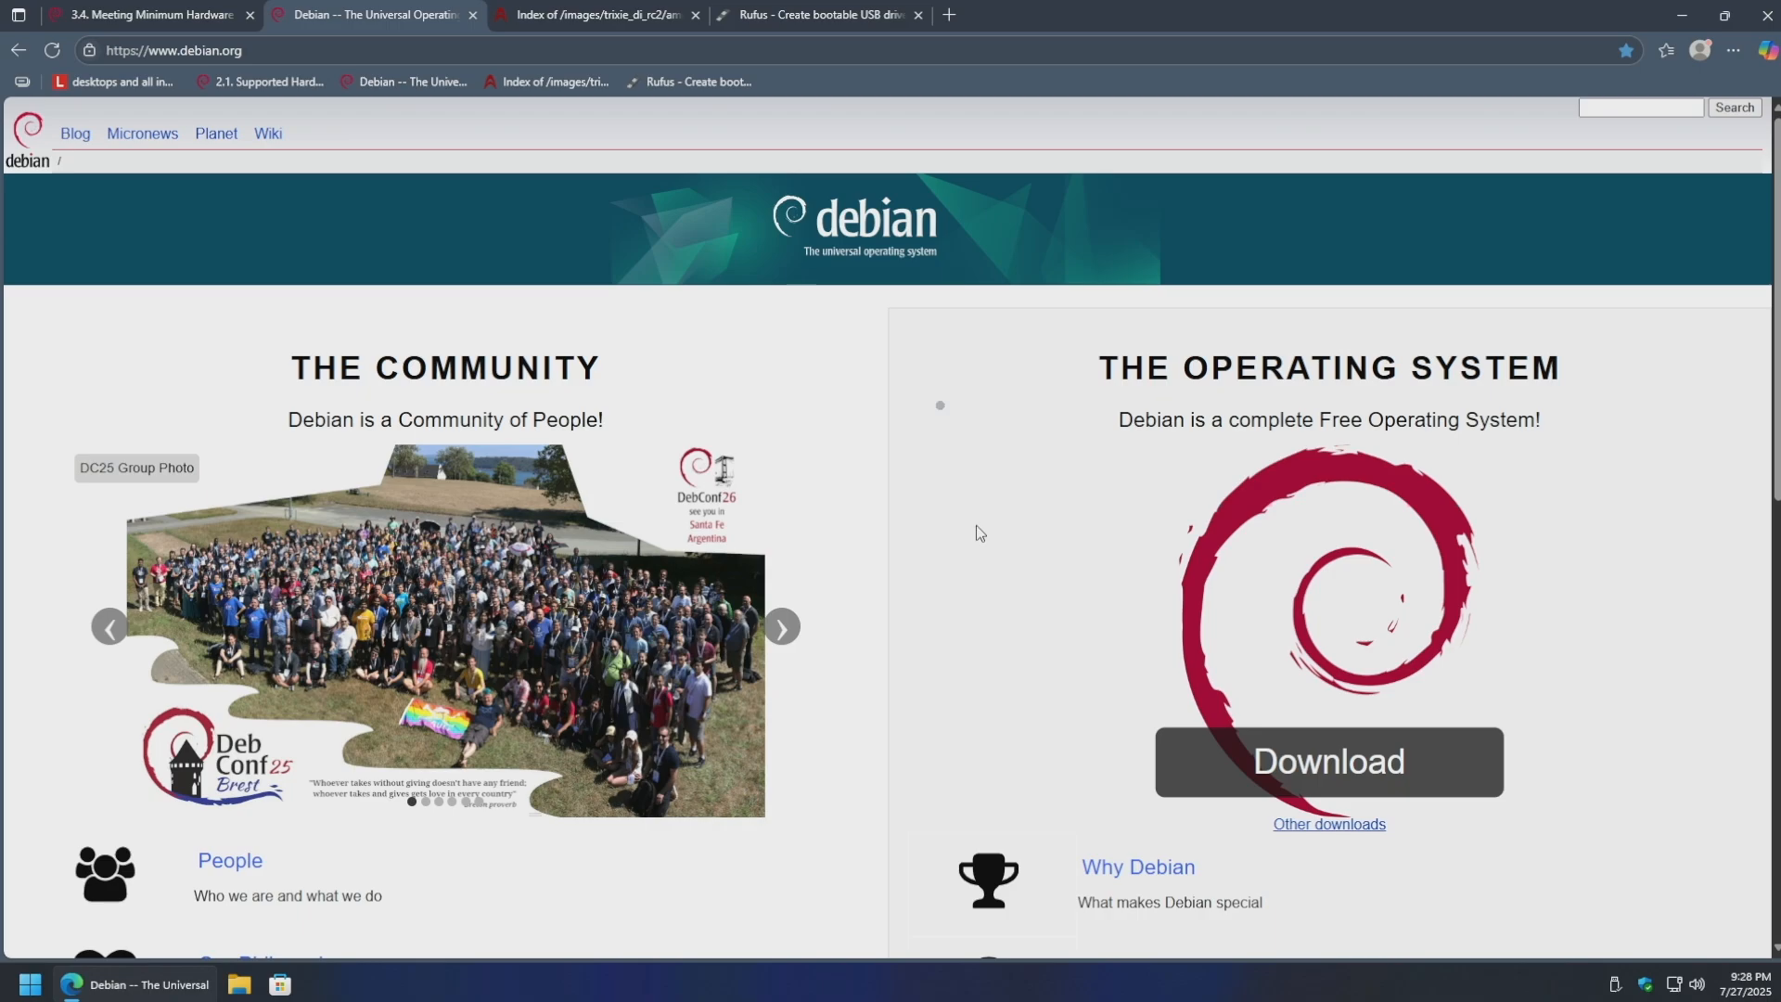
Step: Download debian-trixie-DI-rc2-amd64-netinst.iso from the trixie_di_rc2 amd64 iso-cd directory
{"action": "key", "text": "ctrl+Tab"}
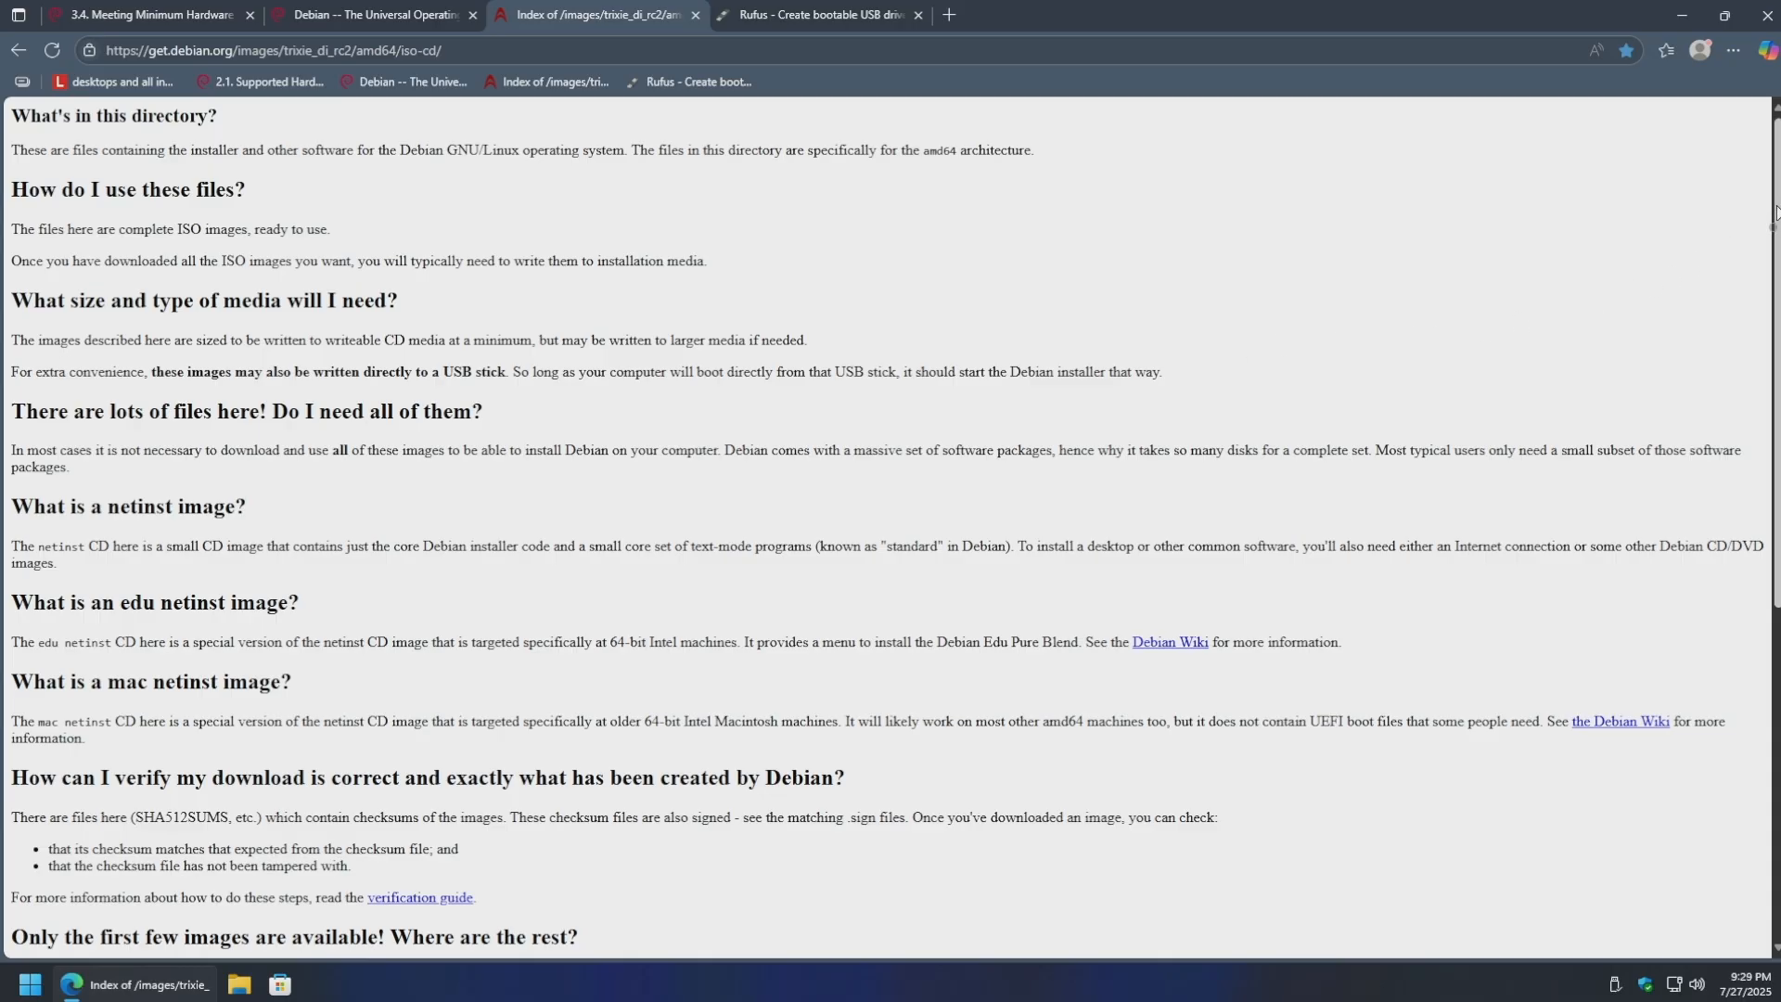
{"action": "left_click_drag", "start_coordinate": [1775, 212], "coordinate": [1751, 593]}
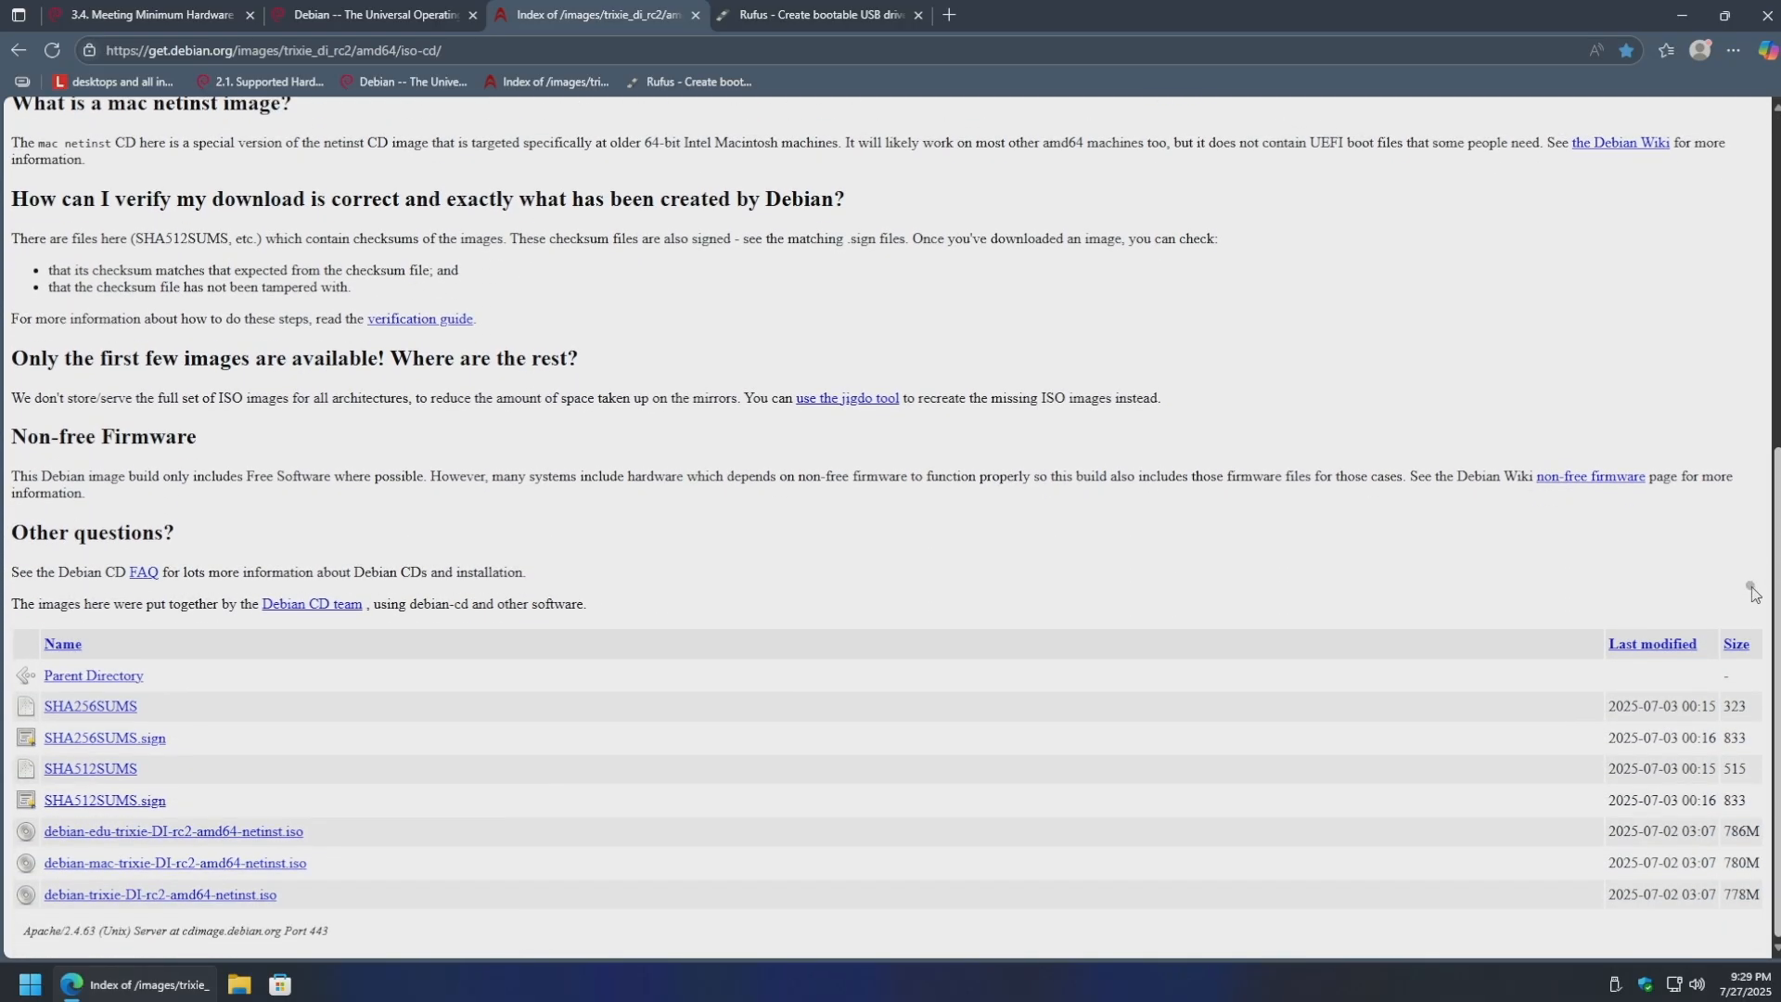
{"action": "left_click", "coordinate": [165, 896]}
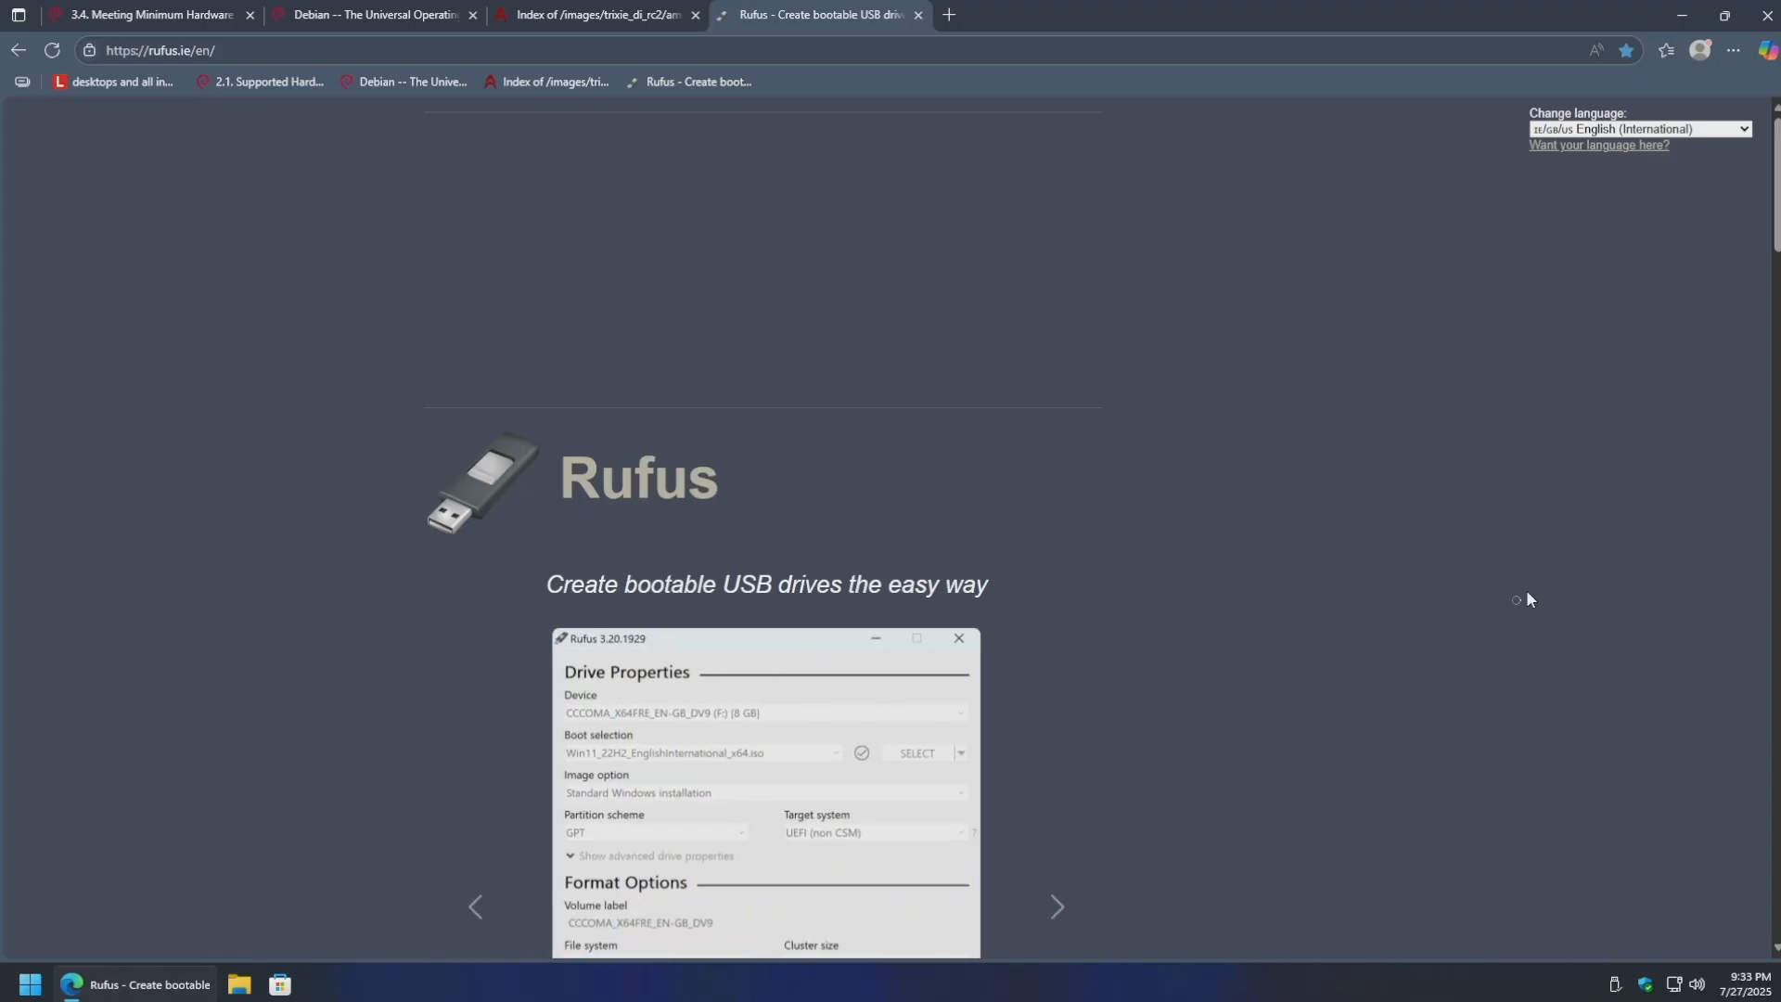
Step: Download the standard Windows x64 release rufus-4.9.exe from the Rufus site and show it in the Downloads folder
{"action": "scroll", "coordinate": [1406, 358], "scroll_direction": "down", "scroll_amount": 10}
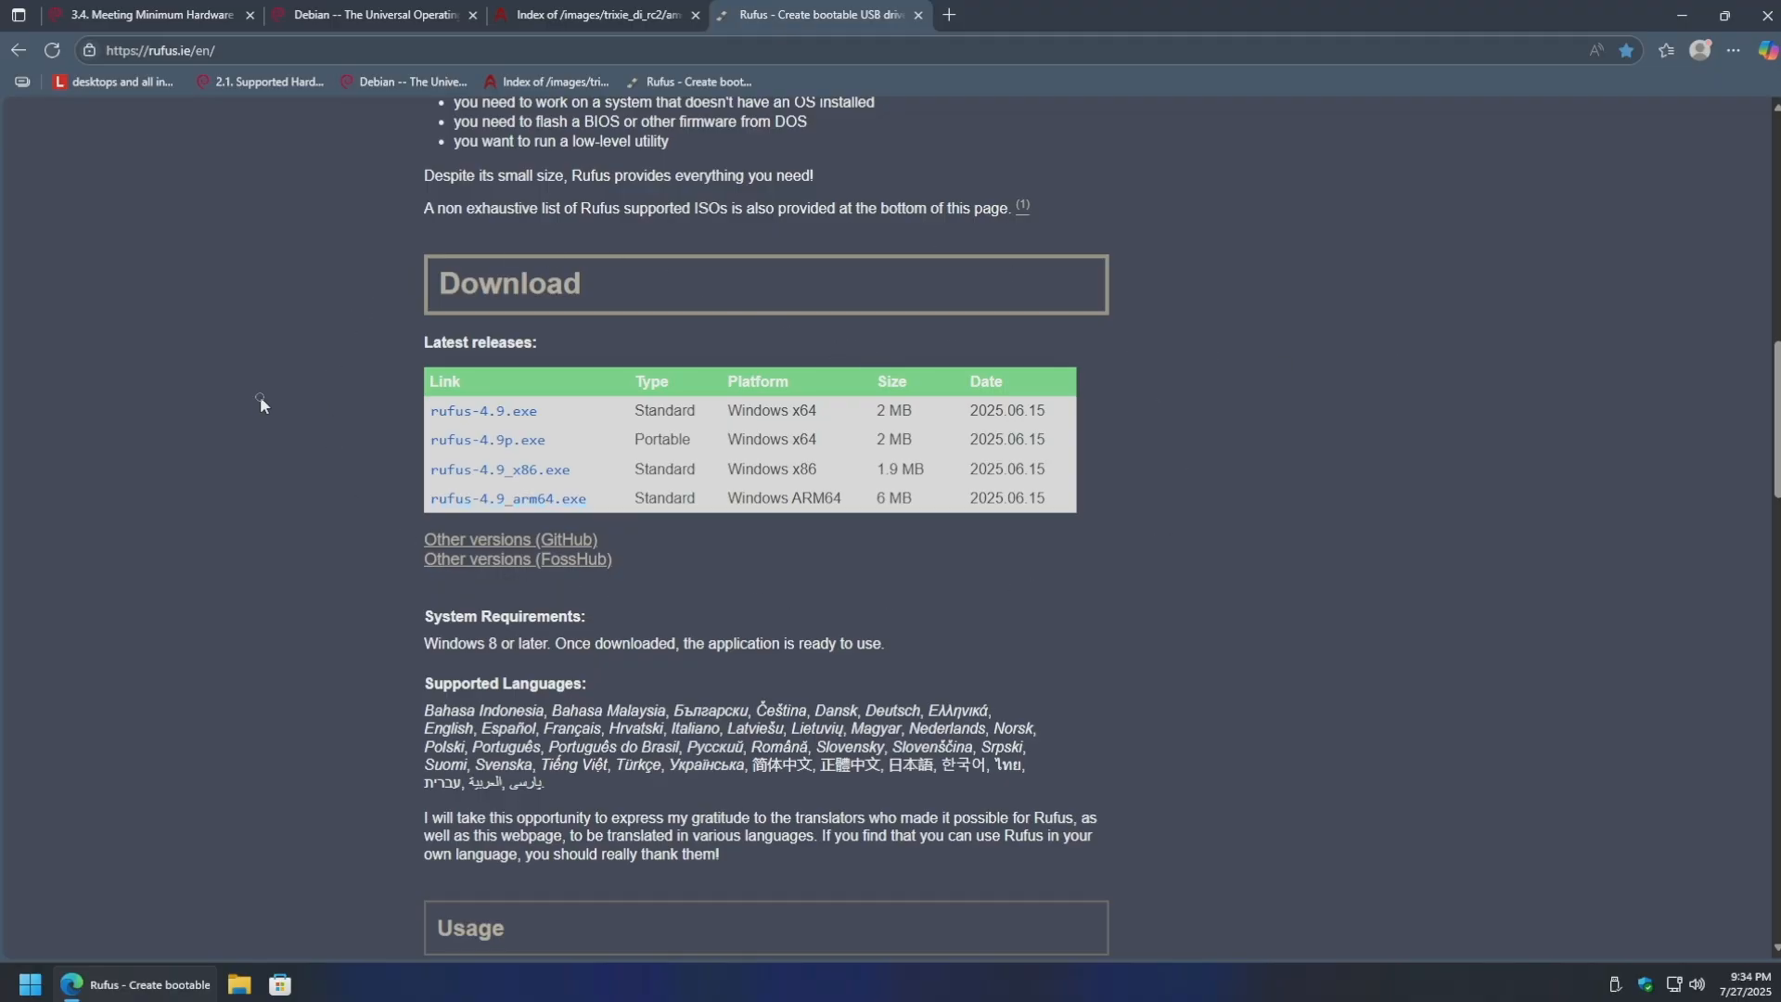
{"action": "left_click_drag", "start_coordinate": [821, 421], "coordinate": [637, 417]}
{"action": "left_click", "coordinate": [599, 414]}
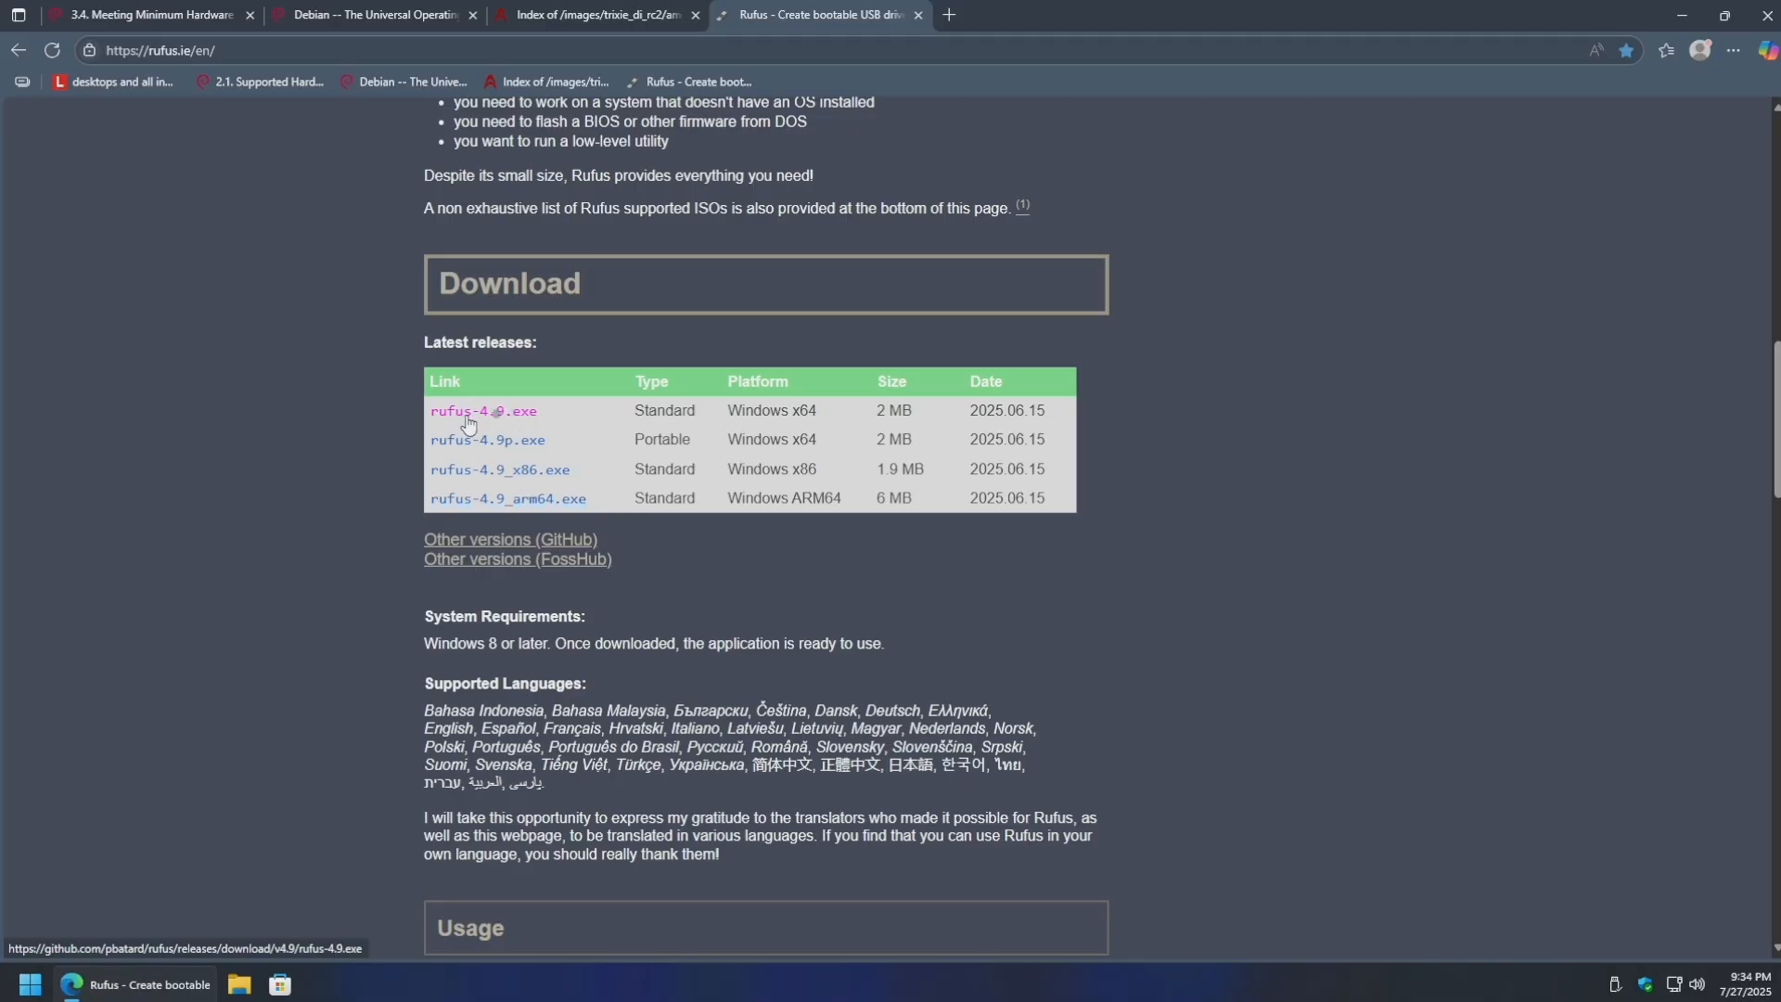
{"action": "left_click", "coordinate": [511, 415]}
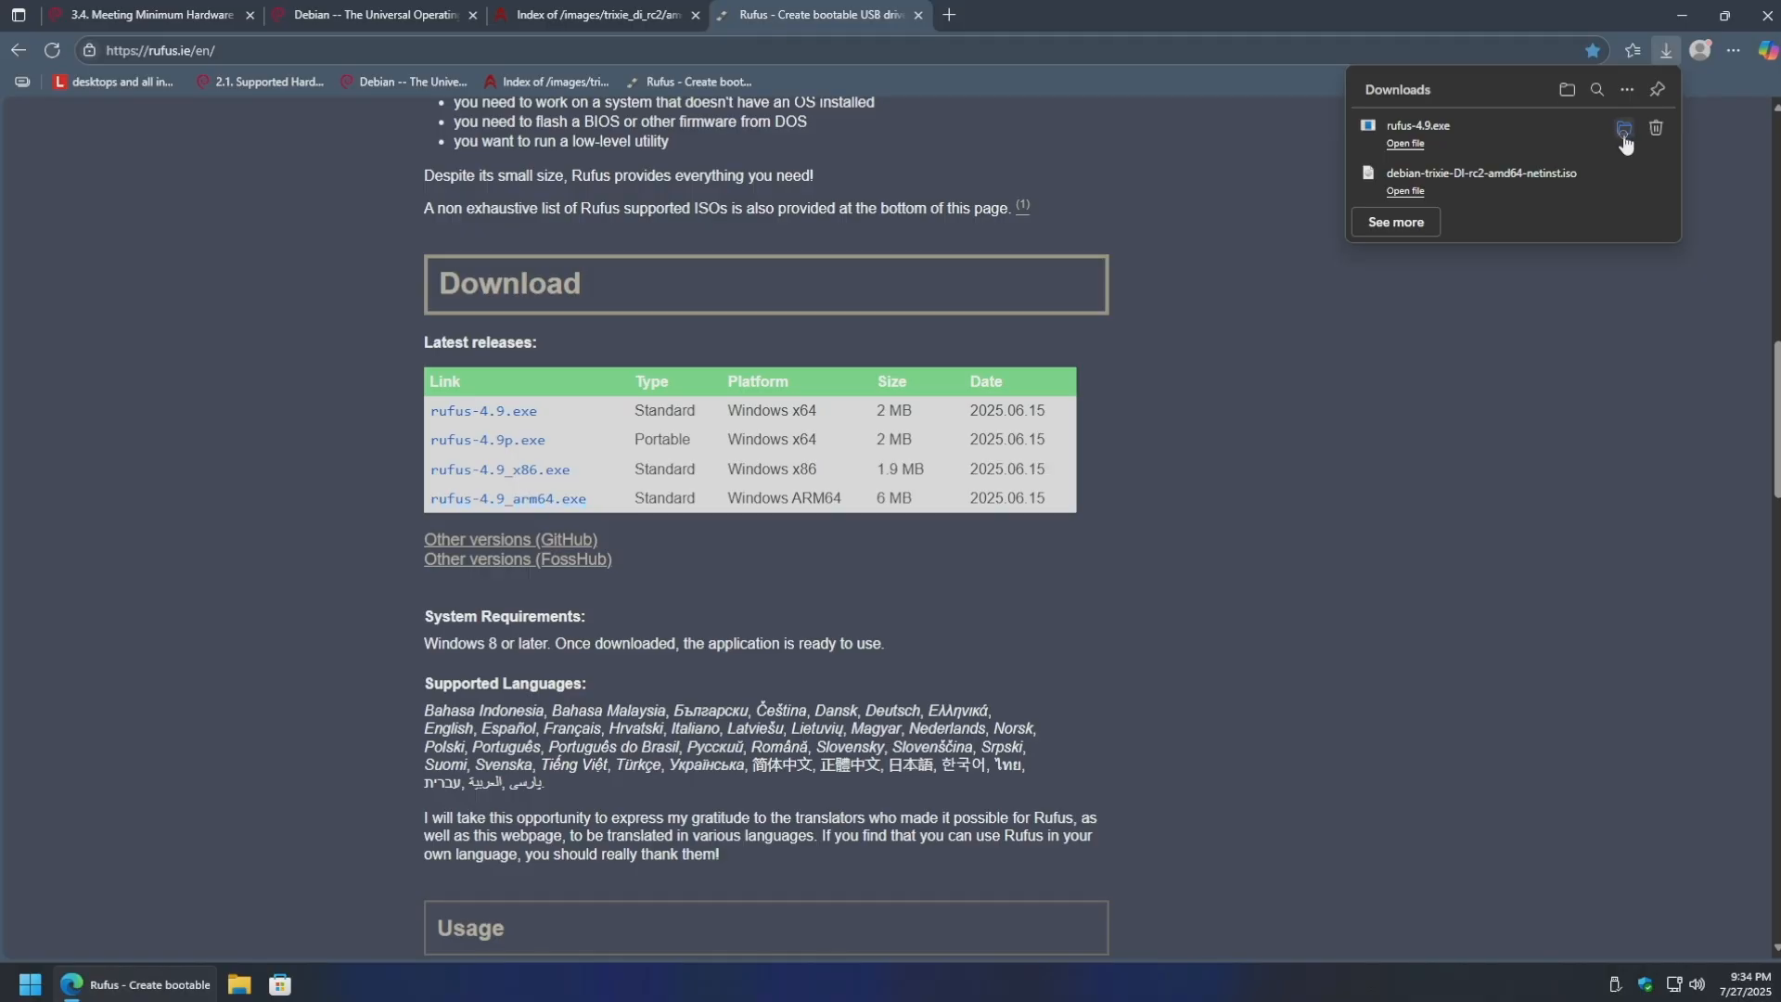
{"action": "left_click", "coordinate": [1623, 139]}
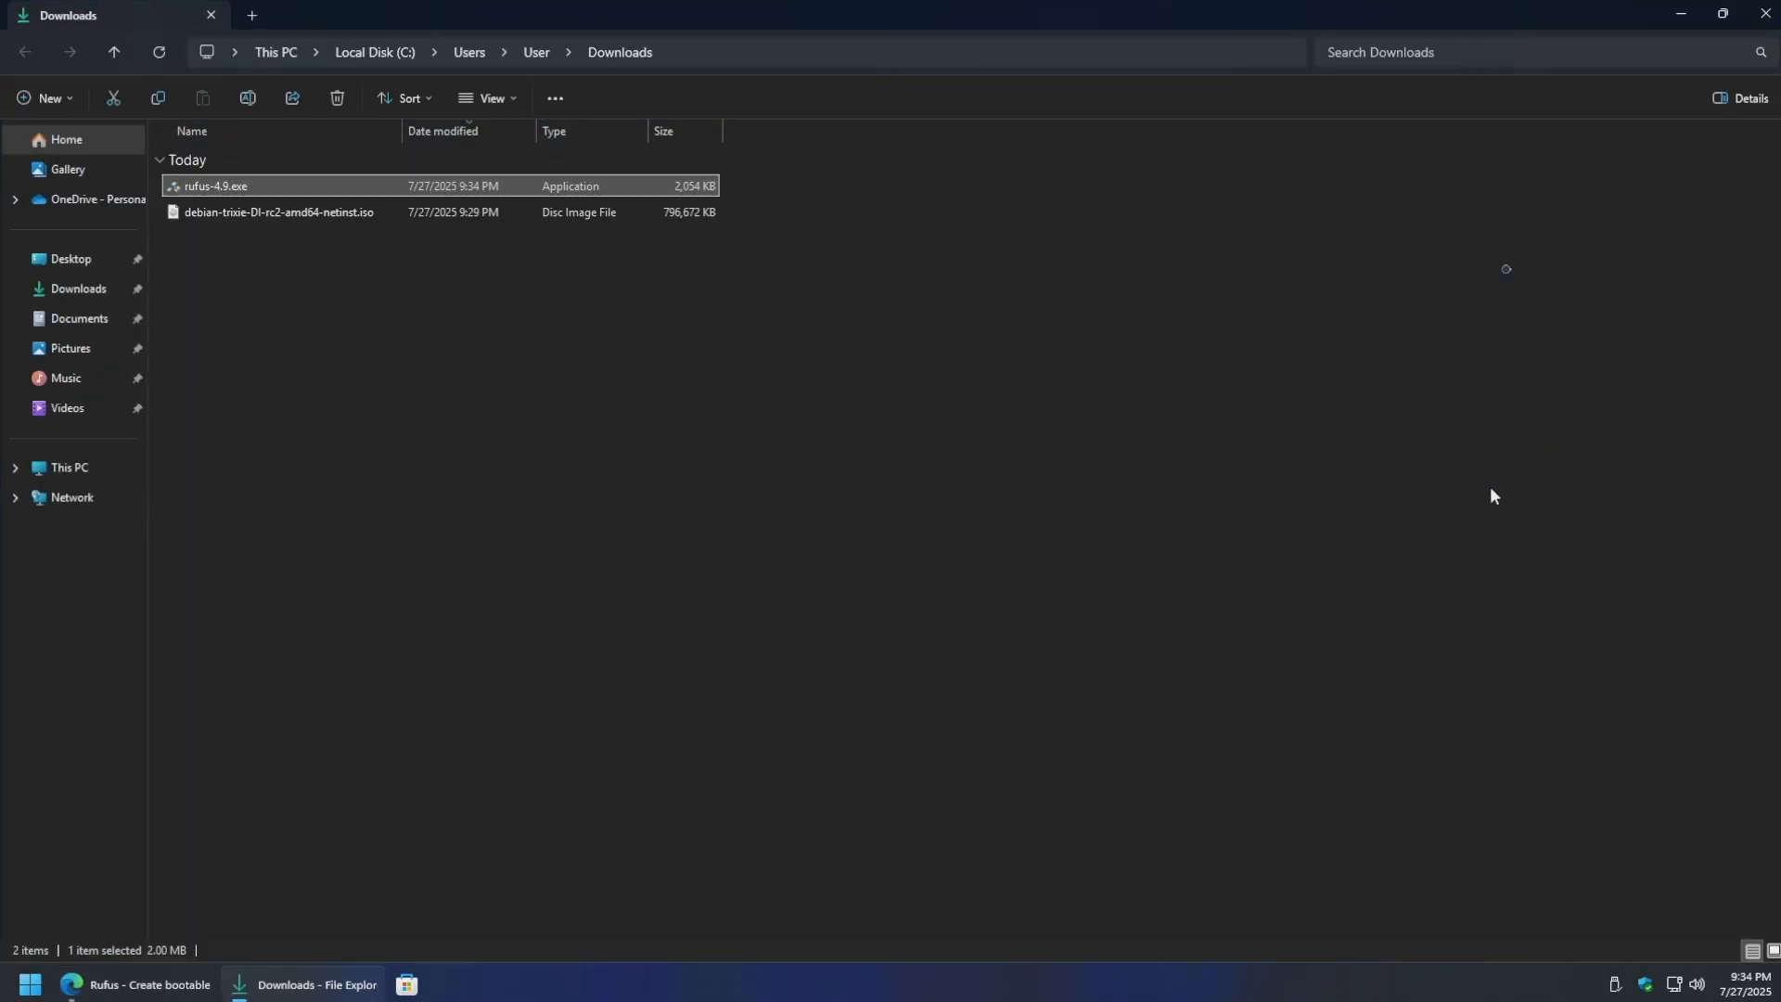
Step: Minimize the Downloads folder, close the browser, and search for and open Windows Security
{"action": "left_click", "coordinate": [1679, 17]}
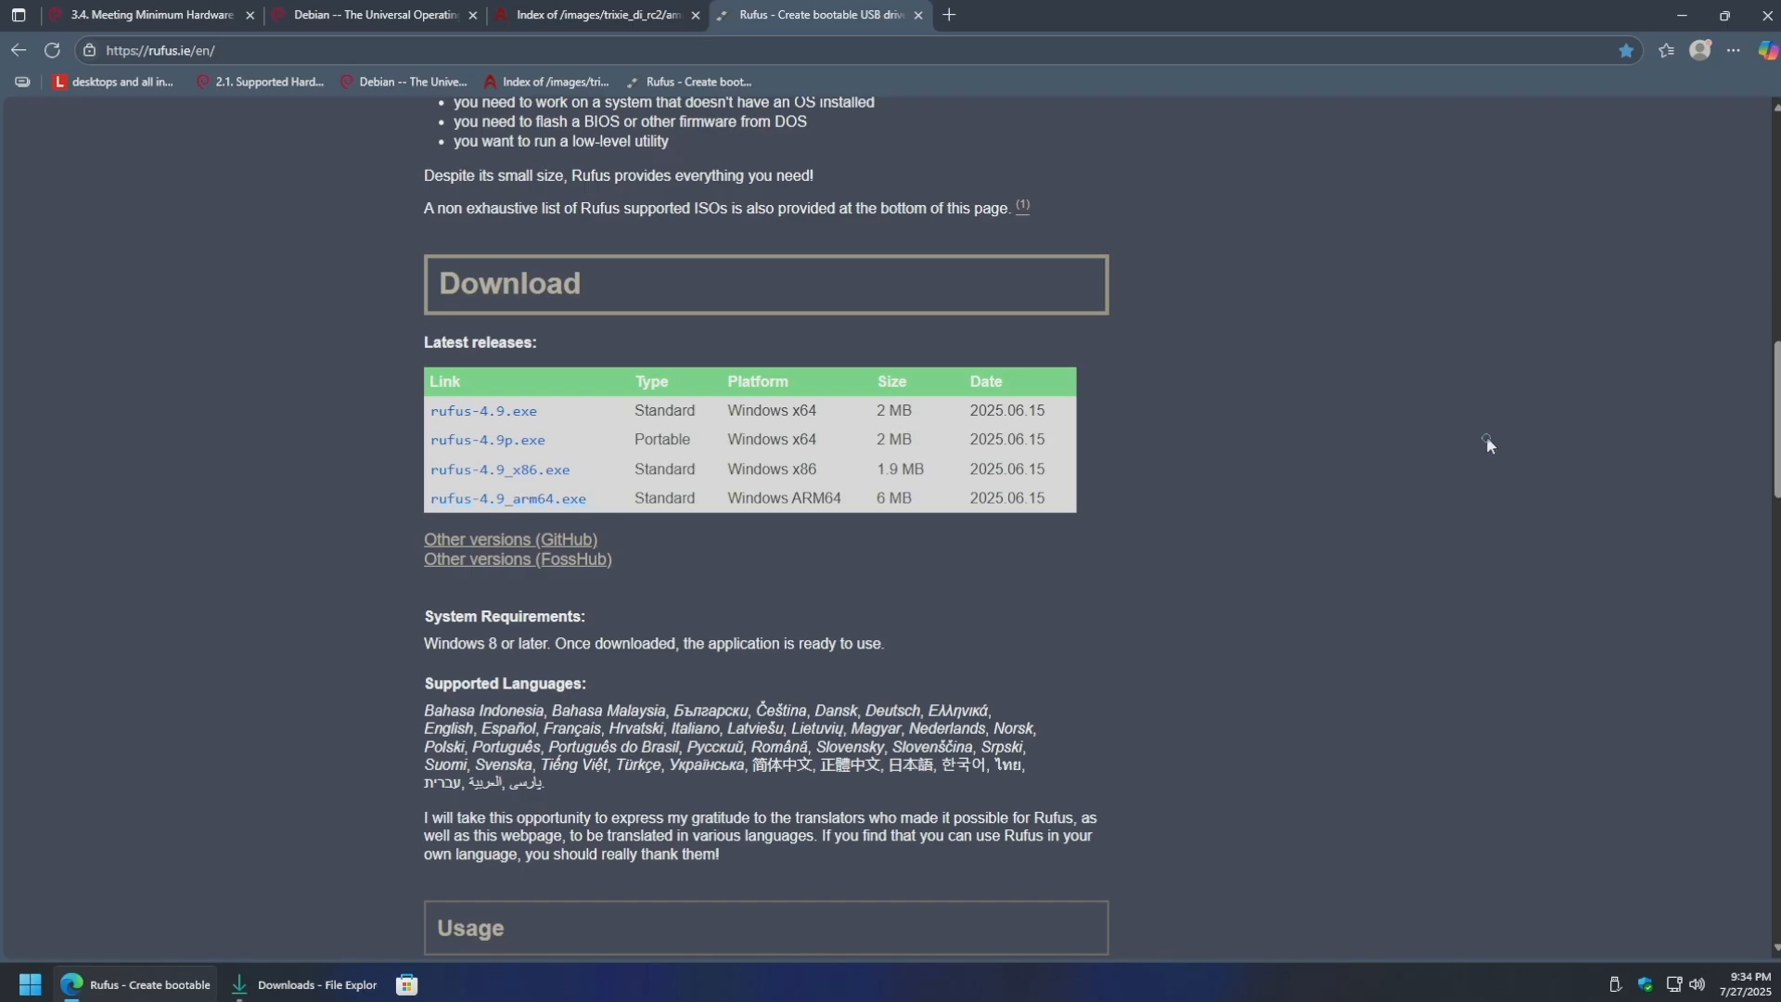
{"action": "left_click", "coordinate": [1768, 15]}
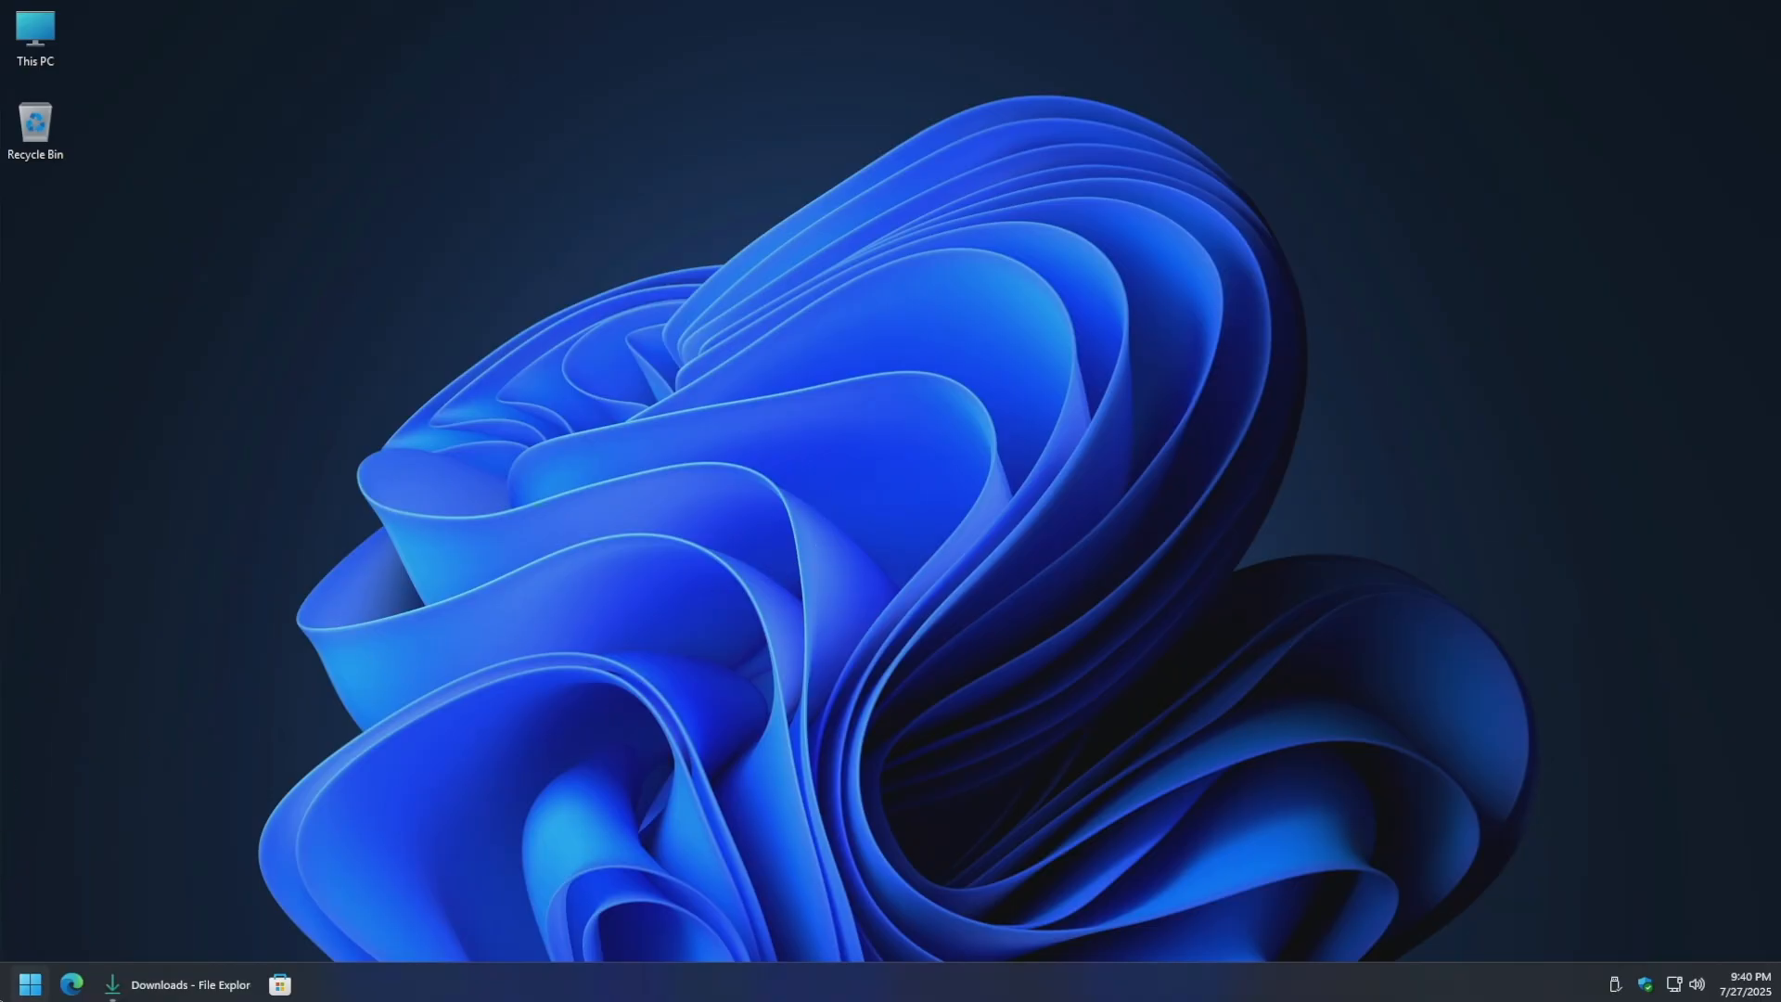
{"action": "left_click", "coordinate": [29, 984]}
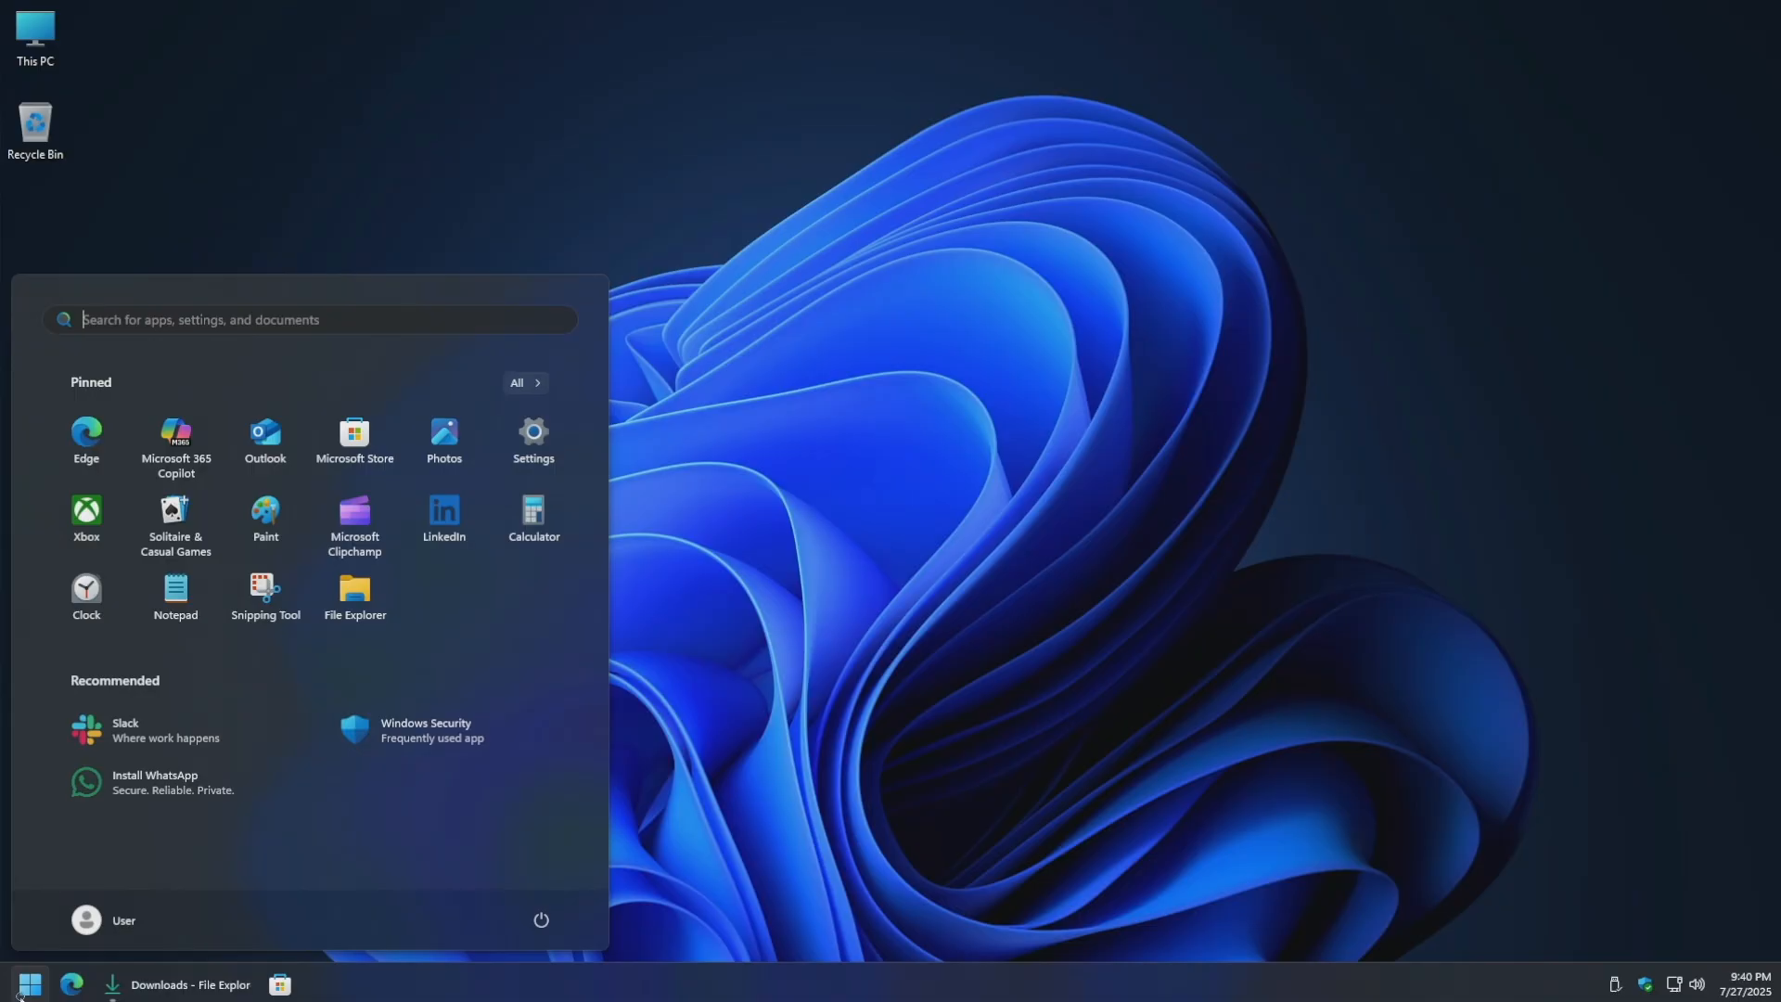
{"action": "type", "text": "windows "}
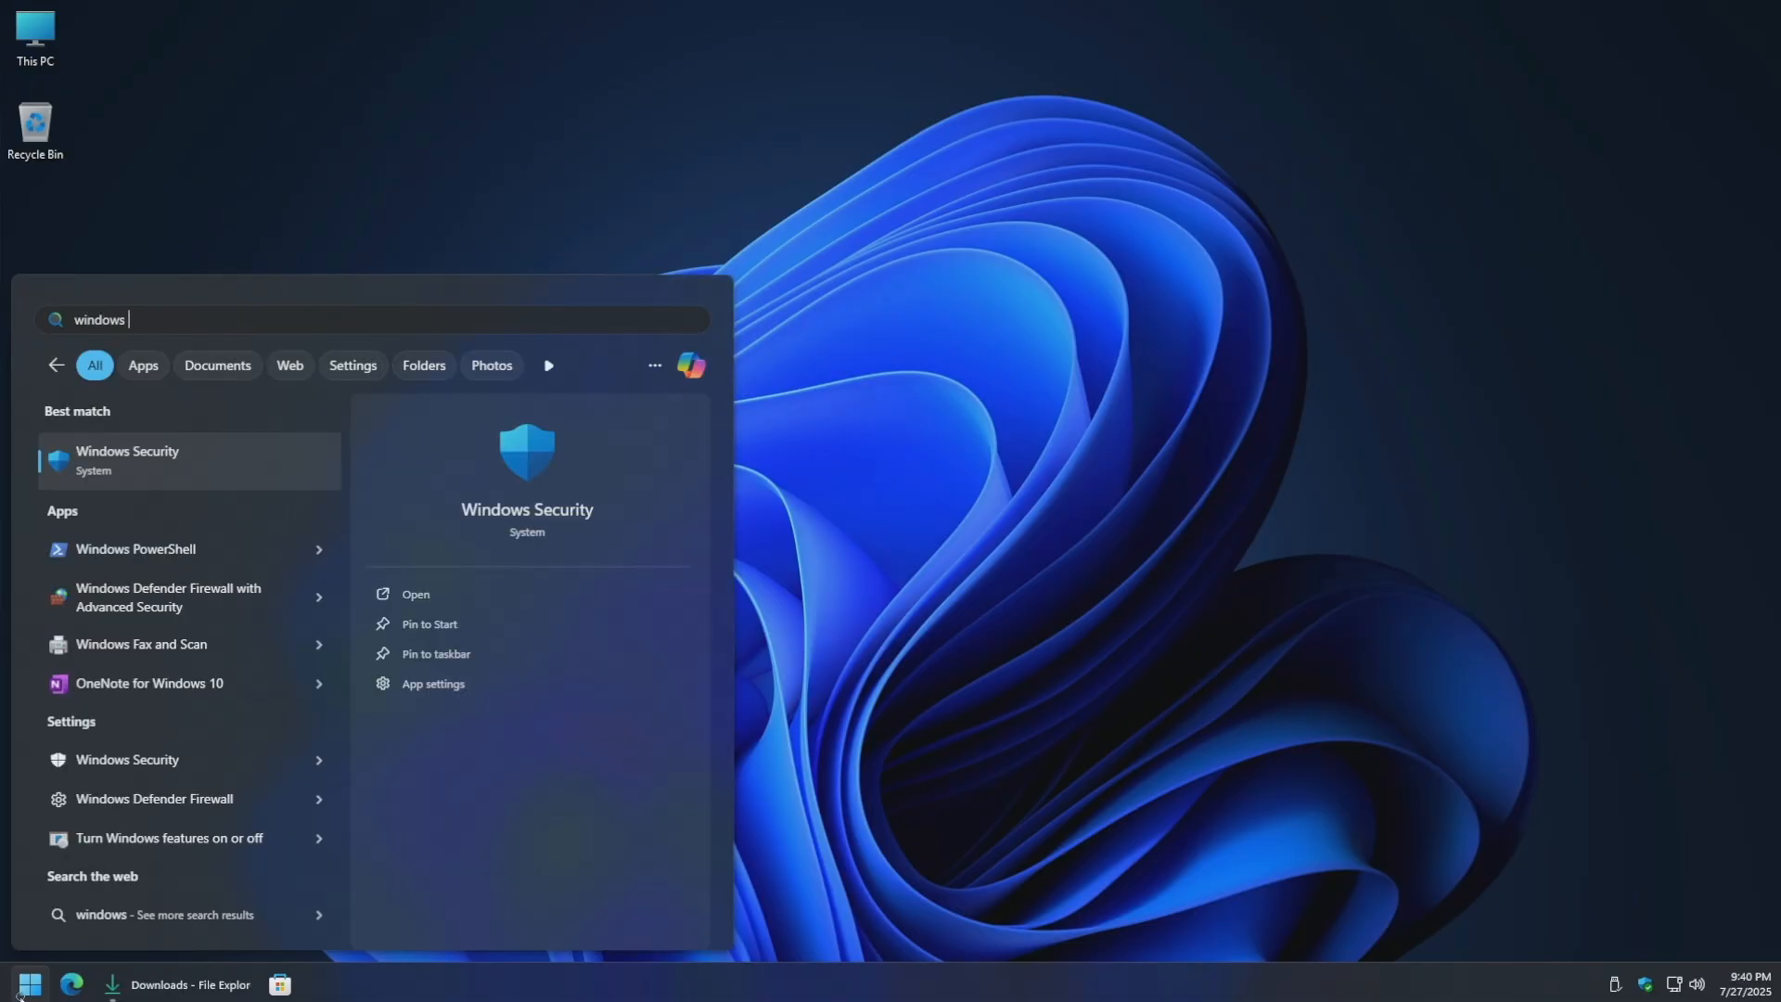
{"action": "type", "text": "security"}
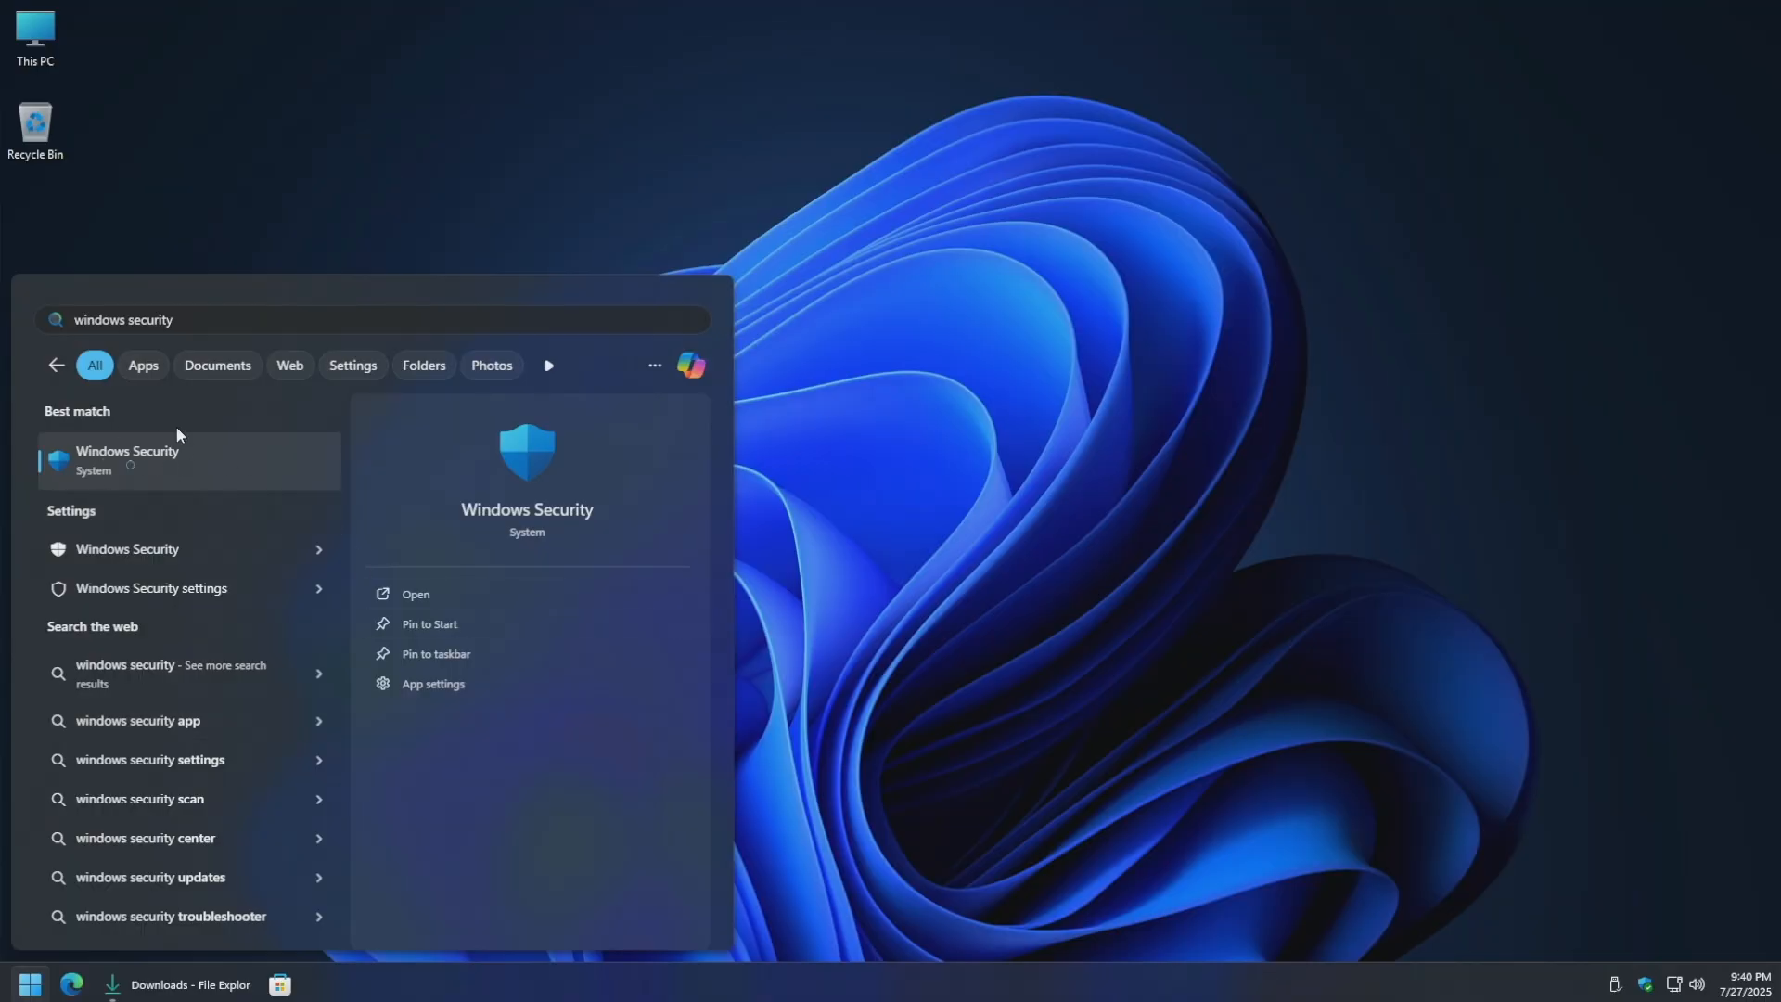
{"action": "left_click", "coordinate": [171, 458]}
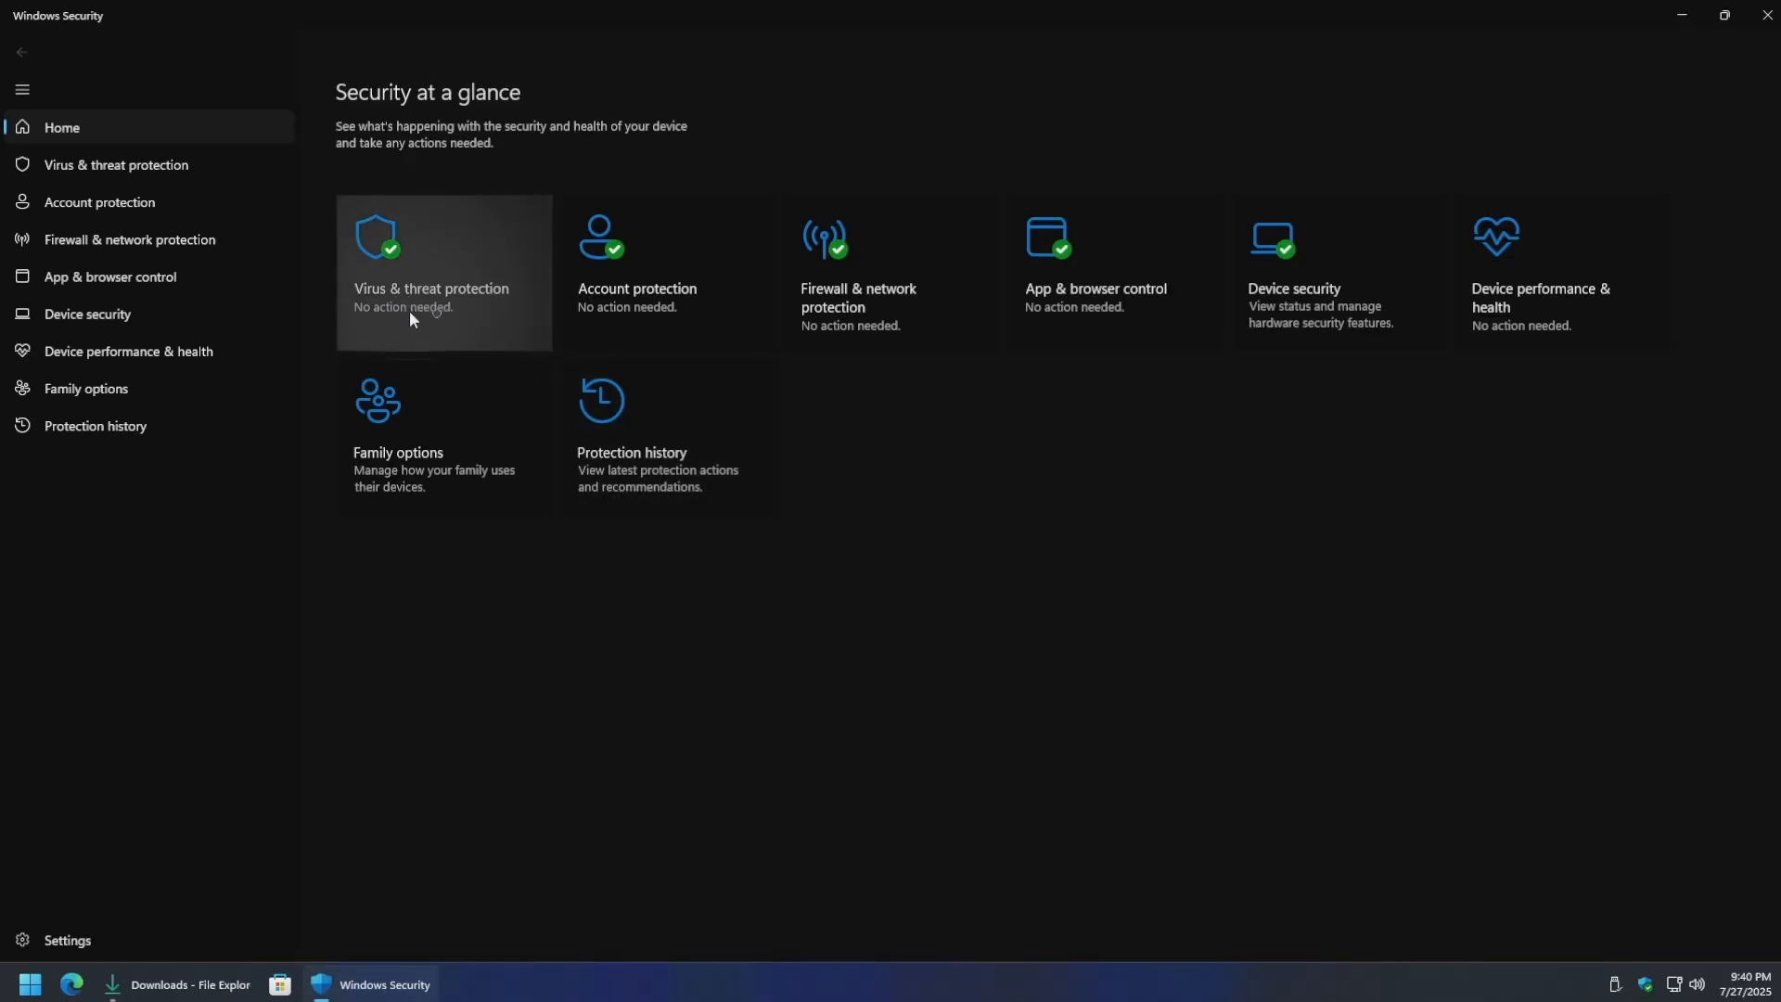
Step: Turn off Real-time protection in the Virus & threat protection settings, approve the change, and close Windows Security
{"action": "left_click", "coordinate": [413, 316]}
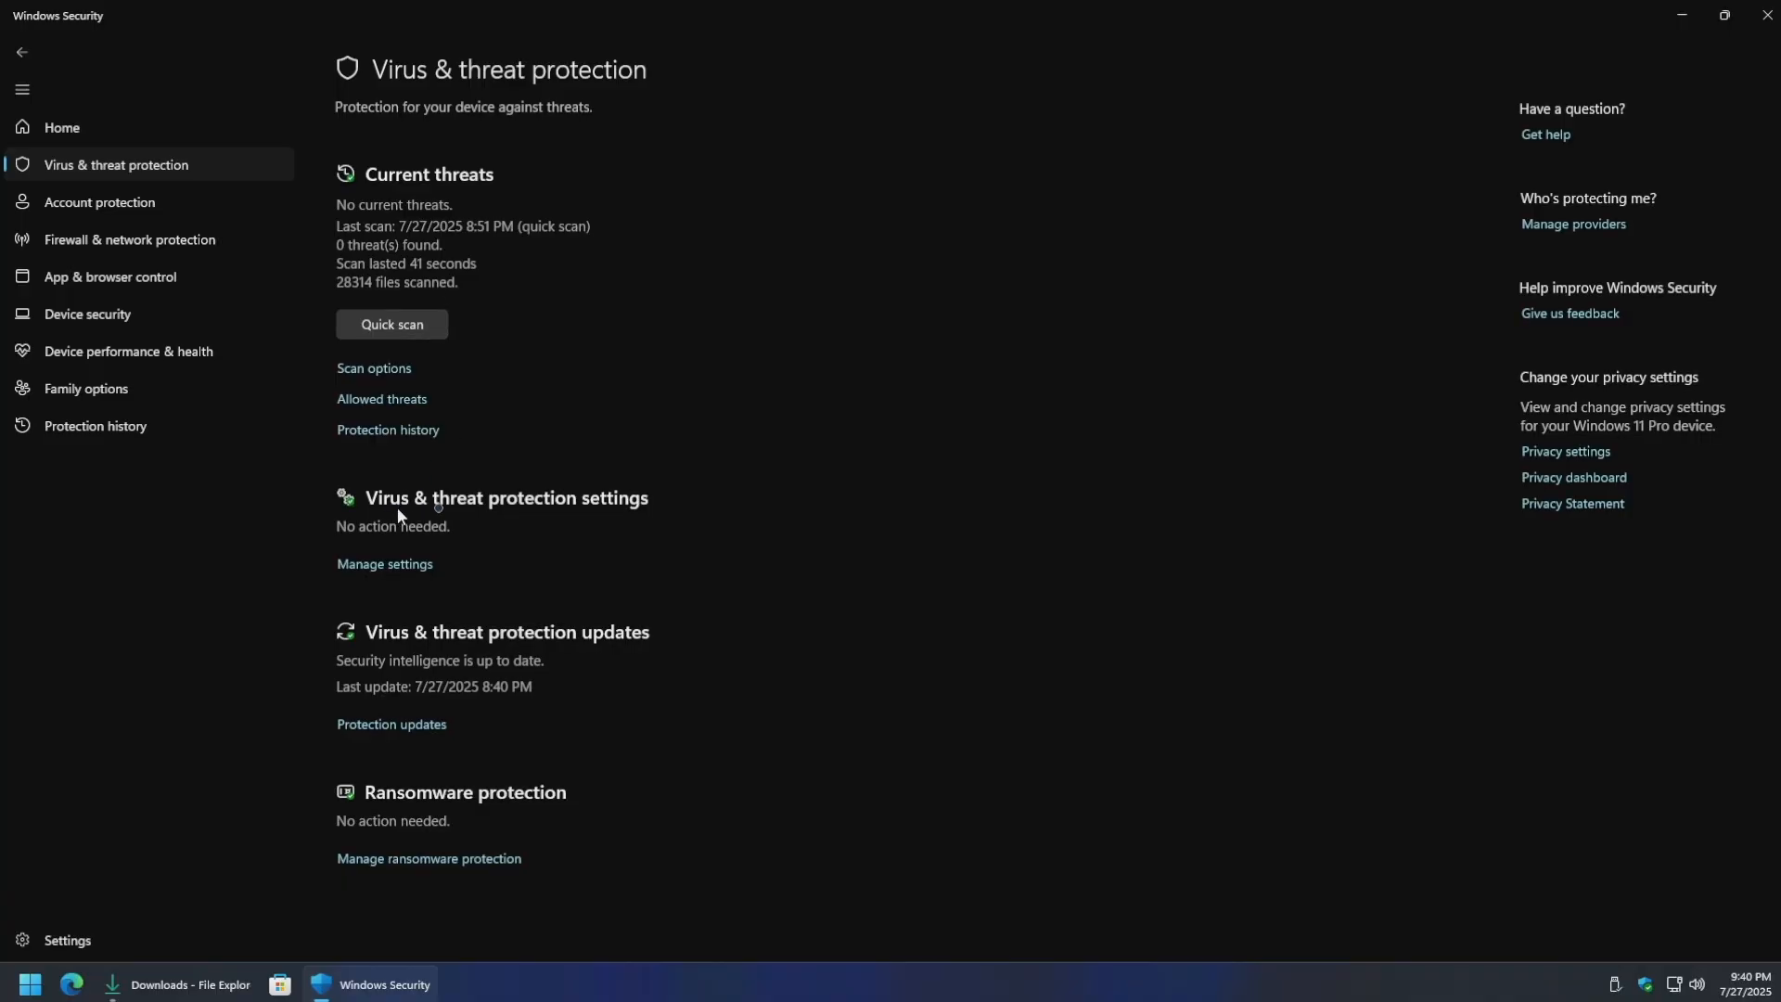
{"action": "left_click", "coordinate": [383, 564]}
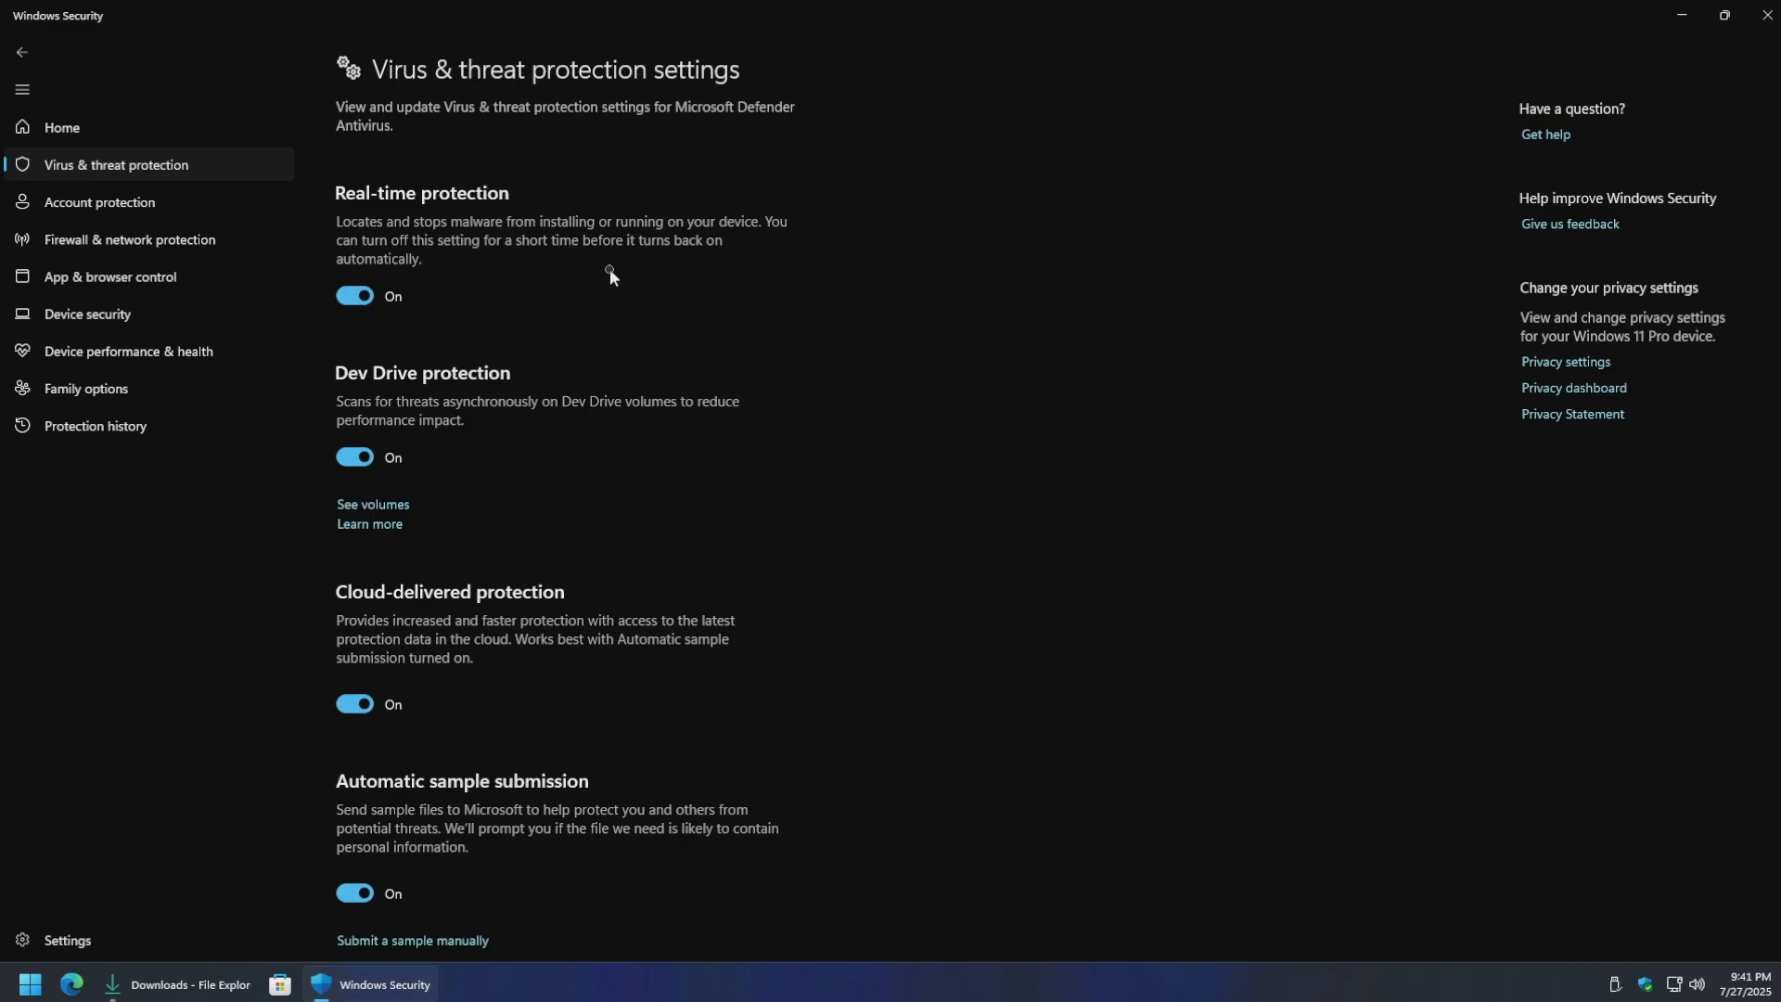
{"action": "left_click", "coordinate": [354, 296]}
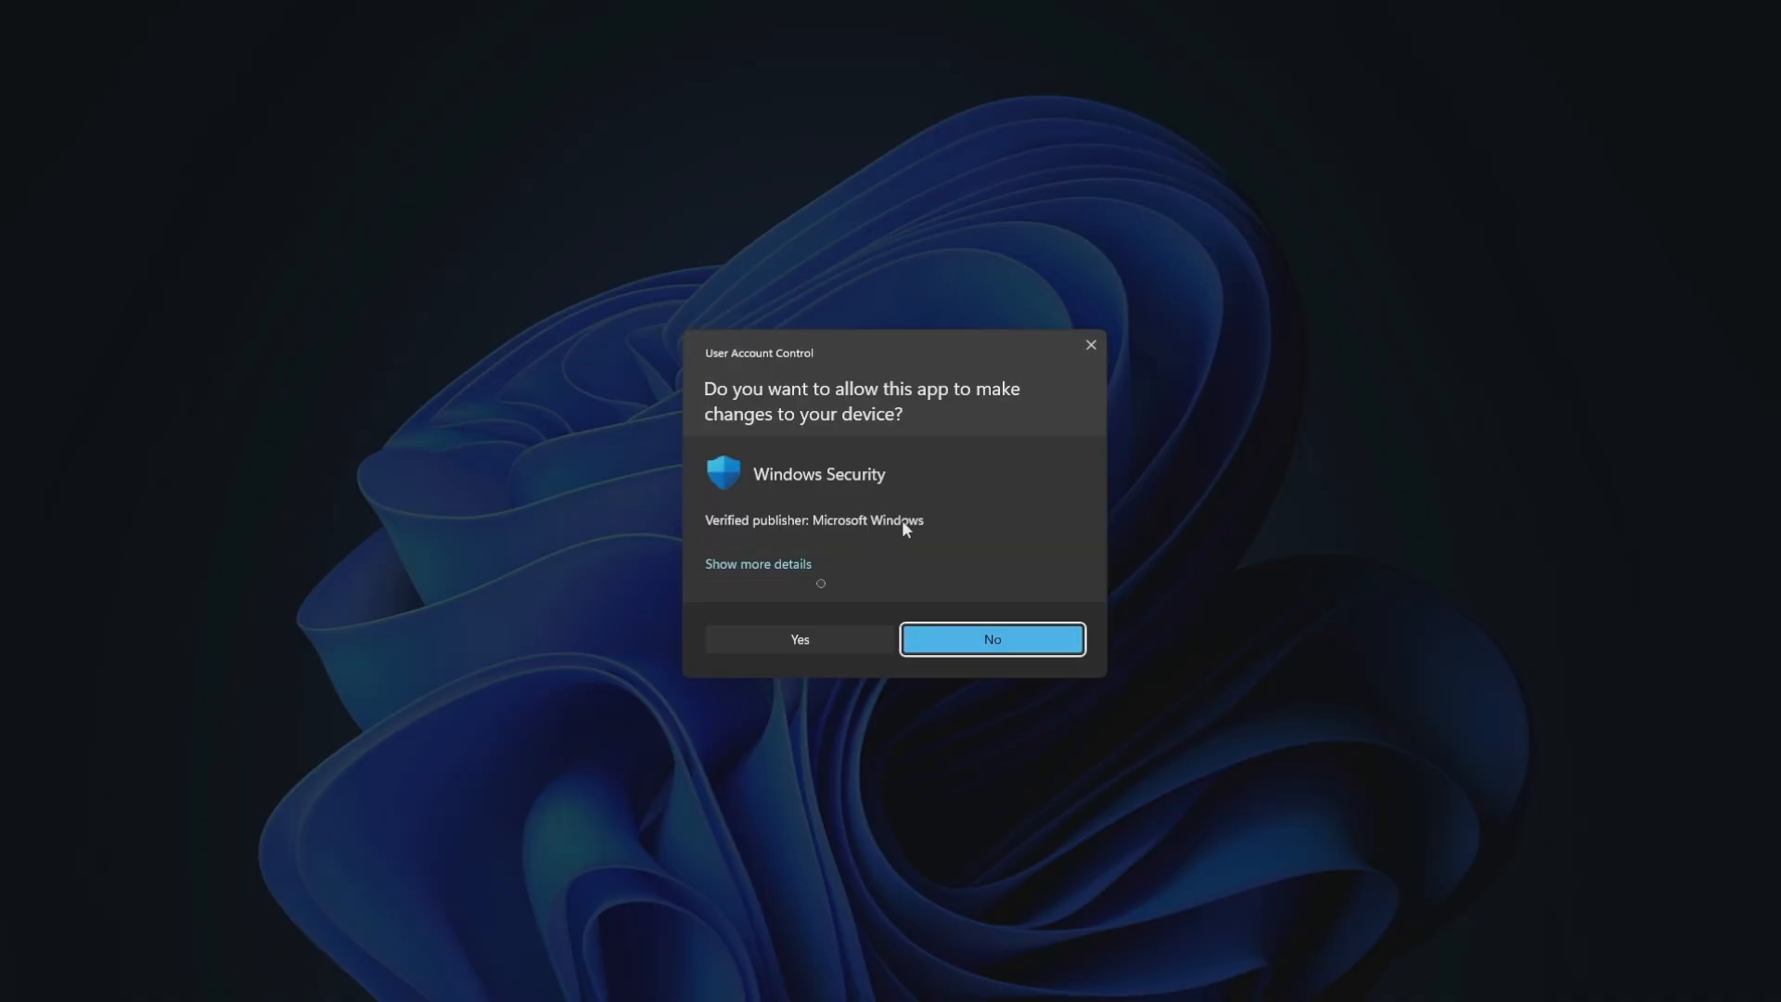
{"action": "left_click", "coordinate": [822, 639]}
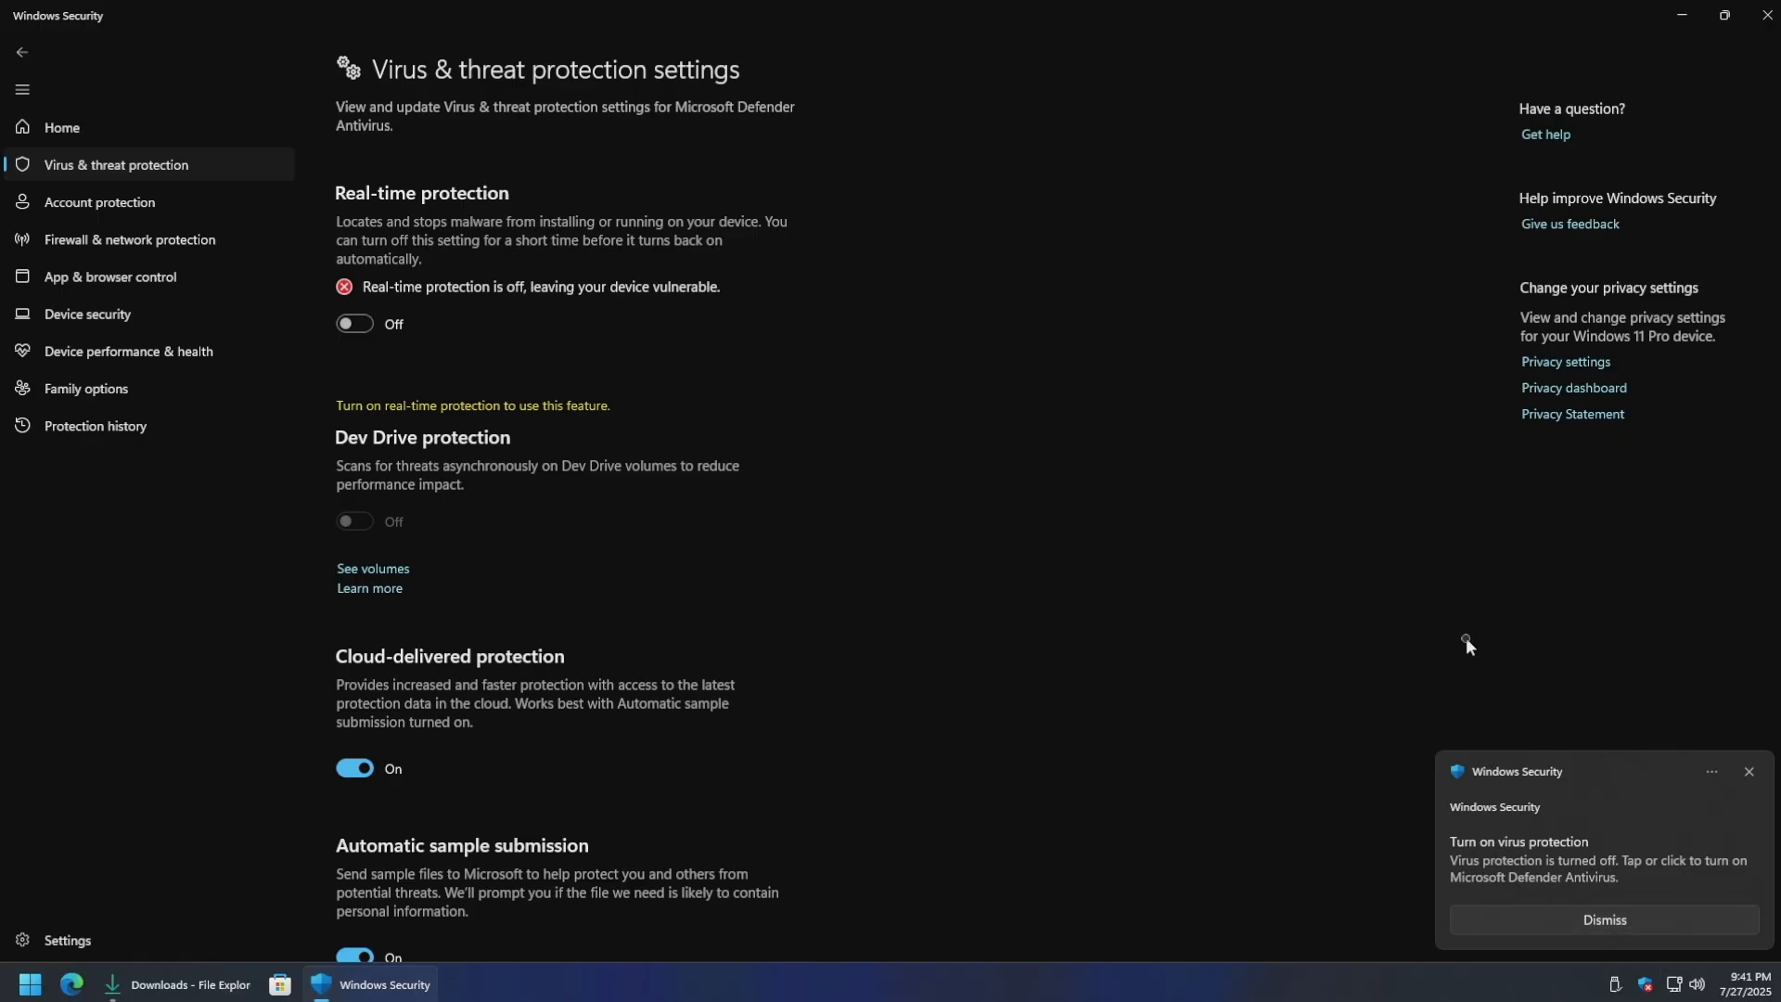
{"action": "left_click", "coordinate": [1748, 772]}
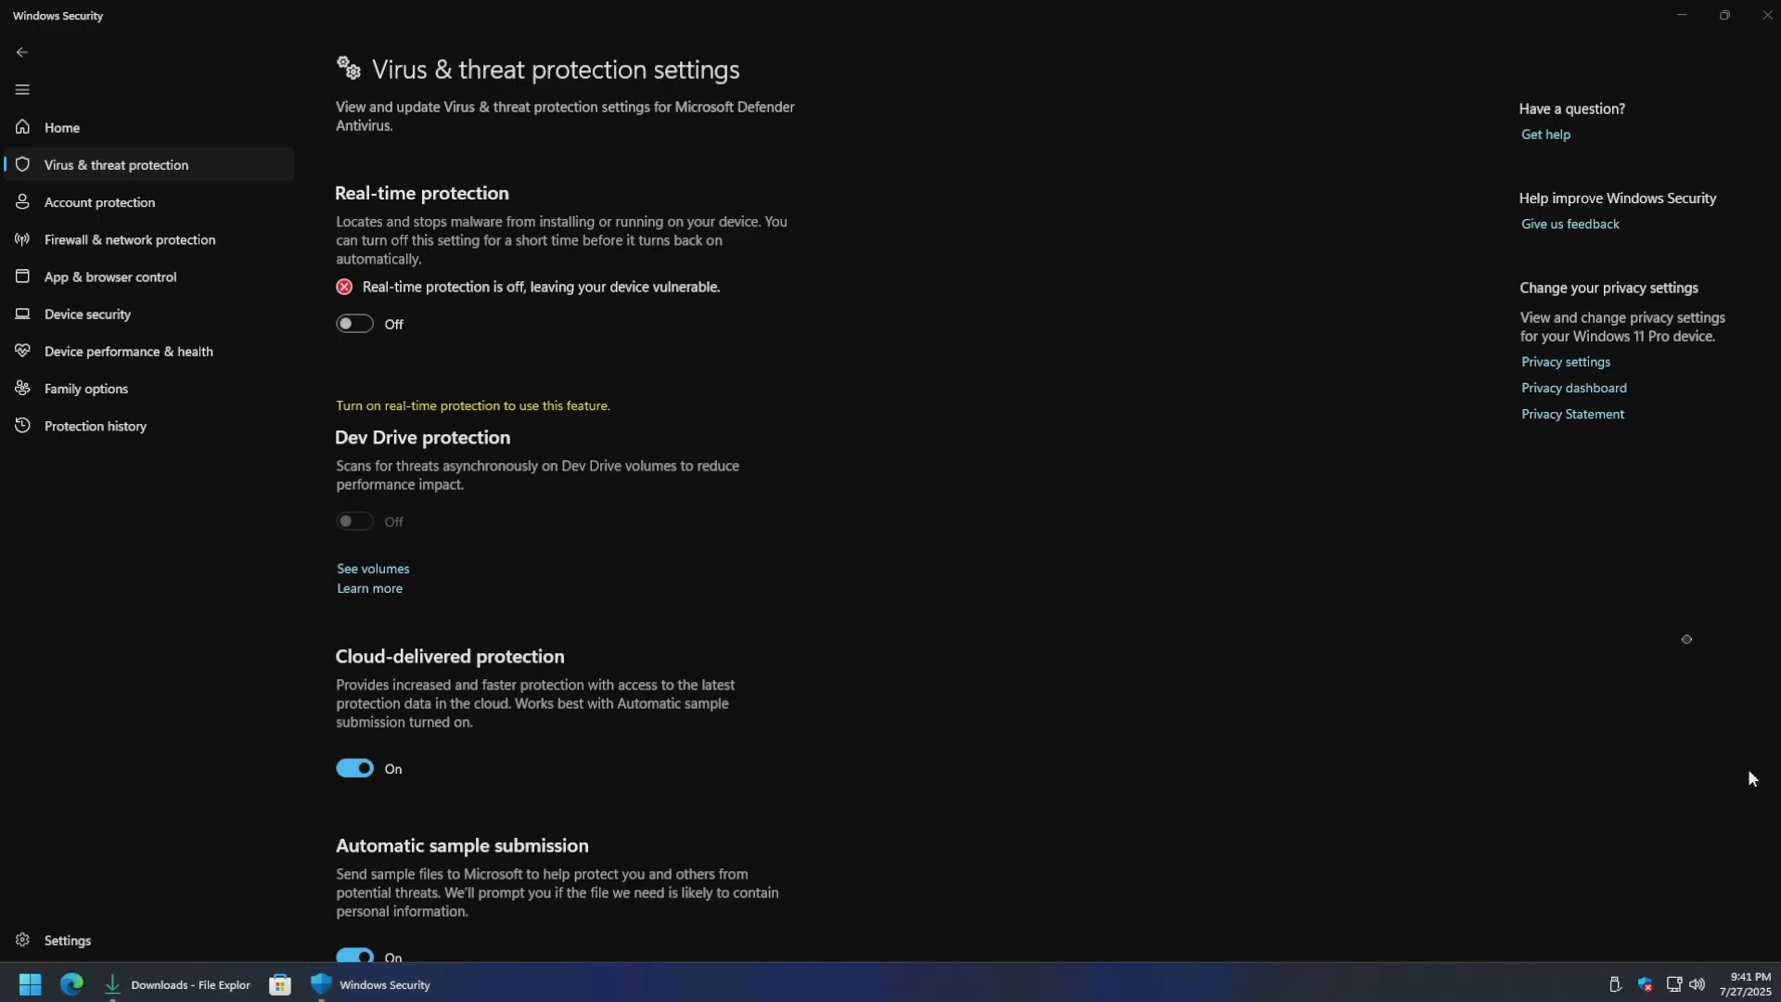
{"action": "left_click", "coordinate": [1766, 15]}
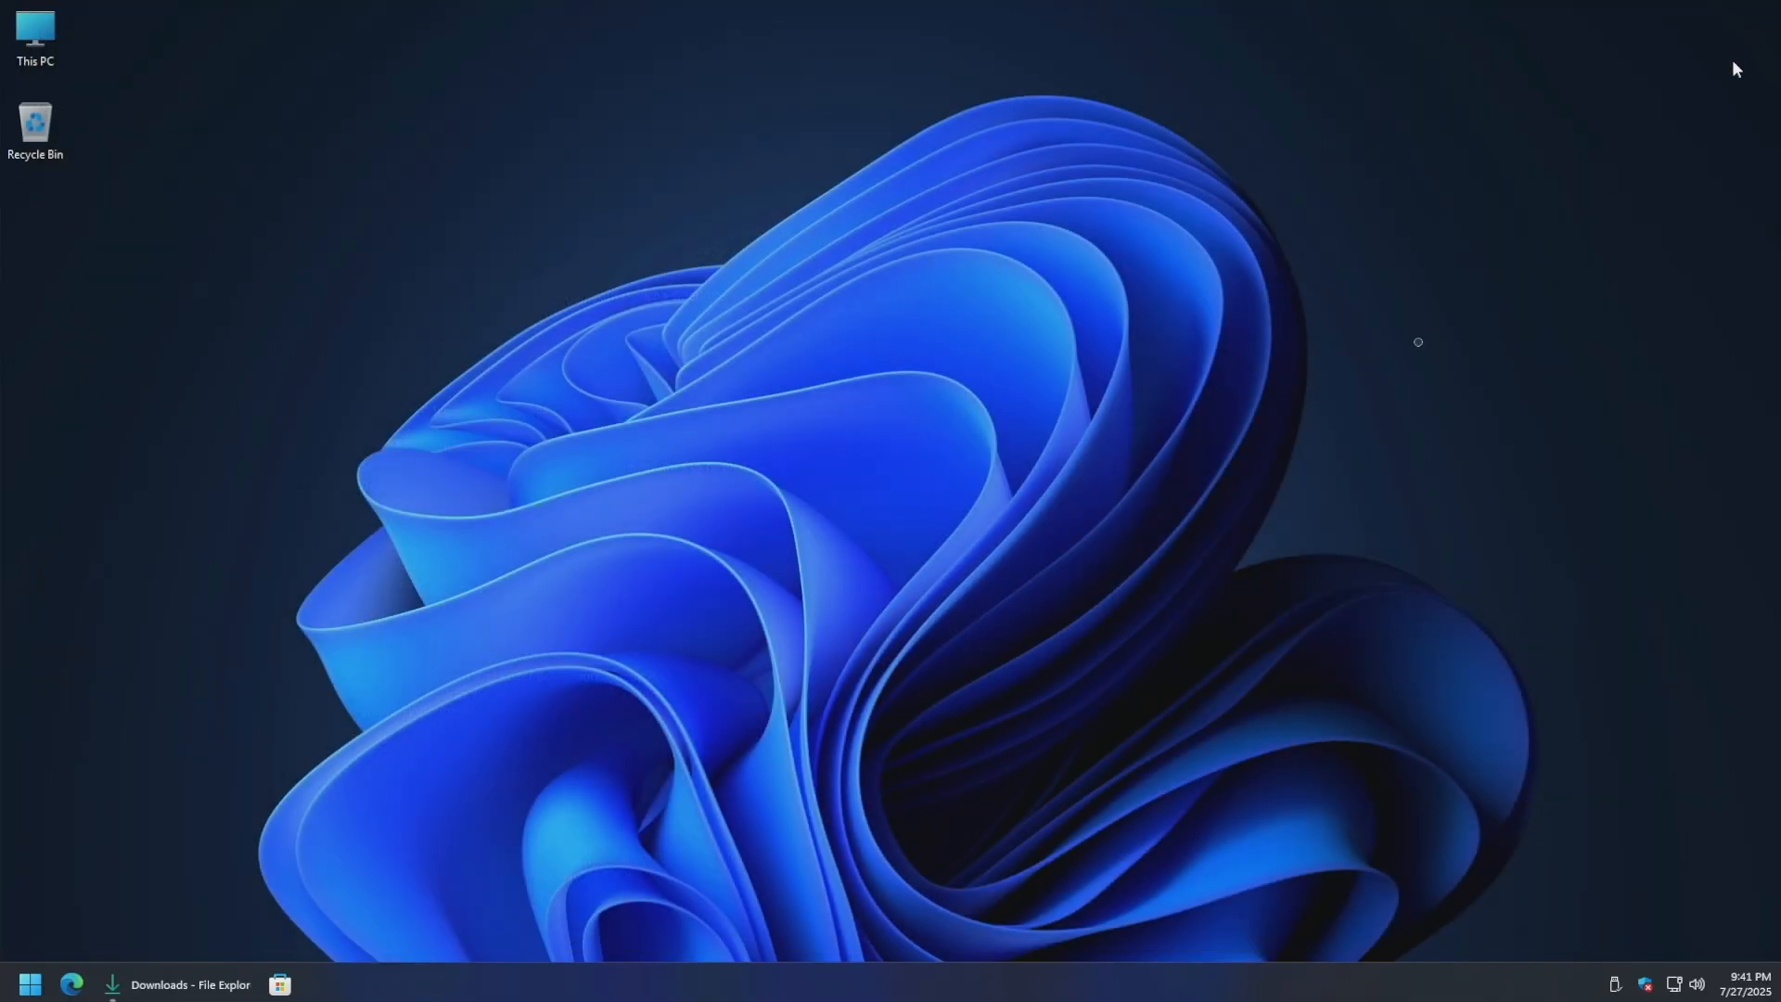
Step: Run rufus-4.9.exe from the Downloads folder and allow it to make changes to the device
{"action": "left_click", "coordinate": [181, 985]}
{"action": "left_click", "coordinate": [568, 595]}
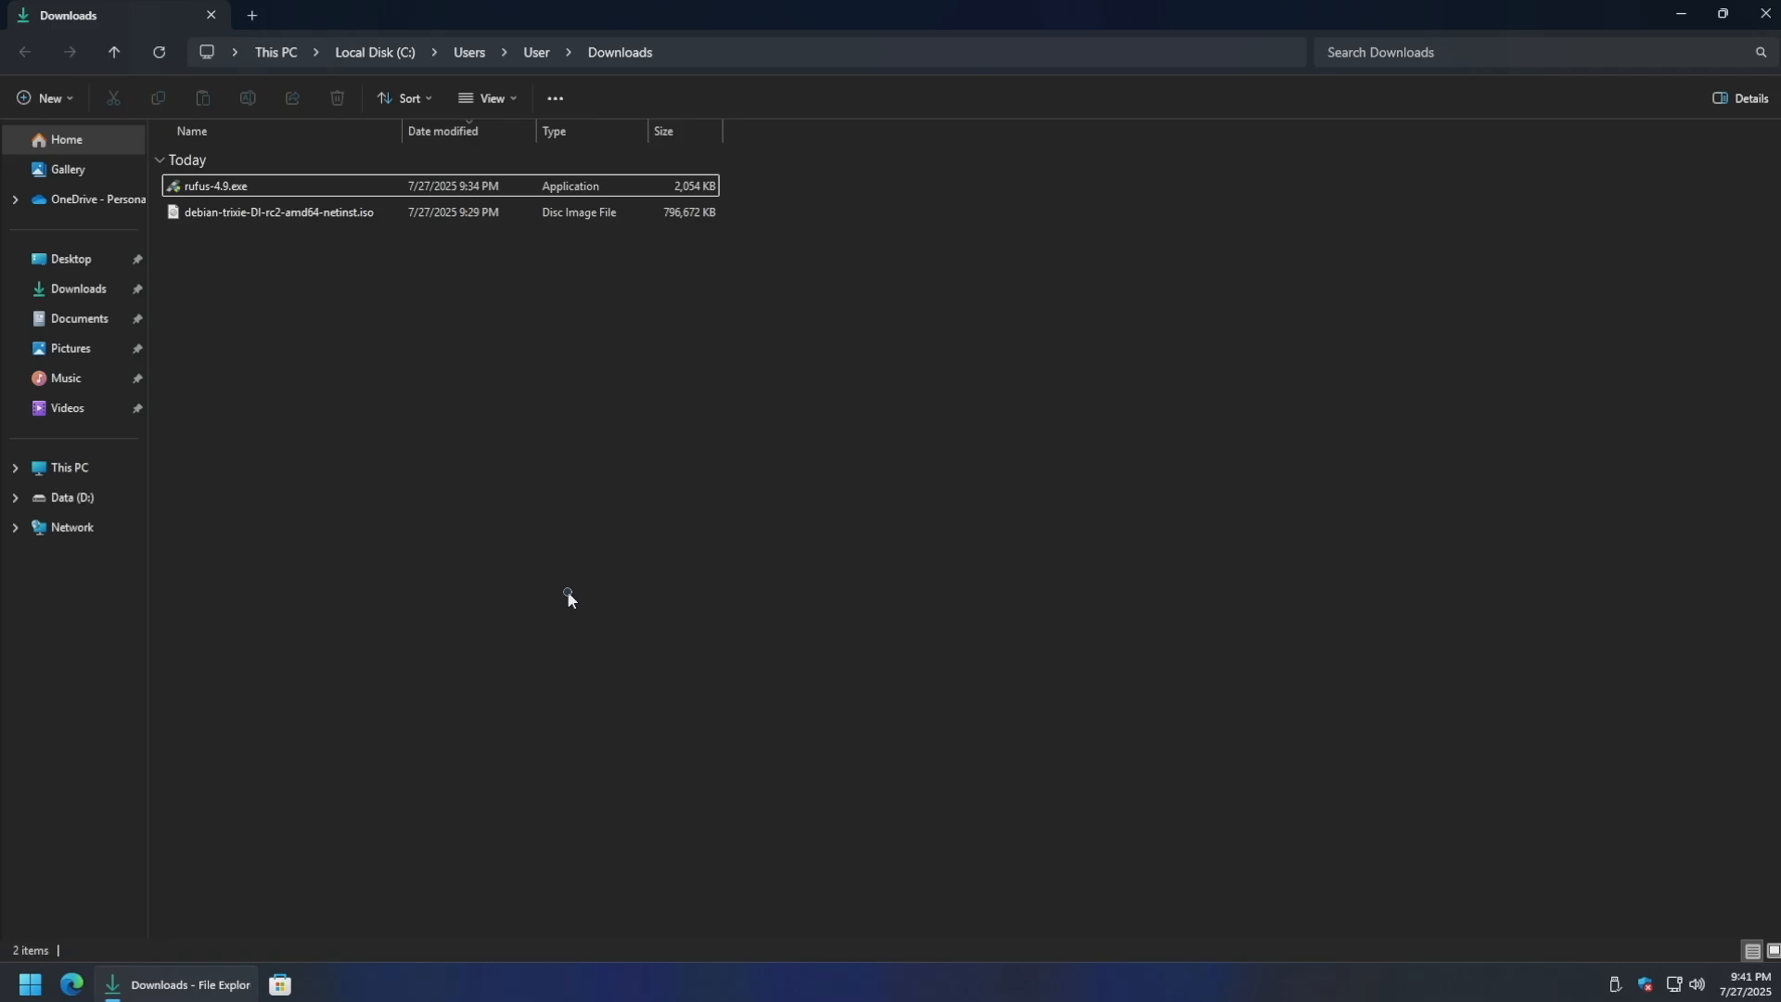
{"action": "double_click", "coordinate": [387, 187]}
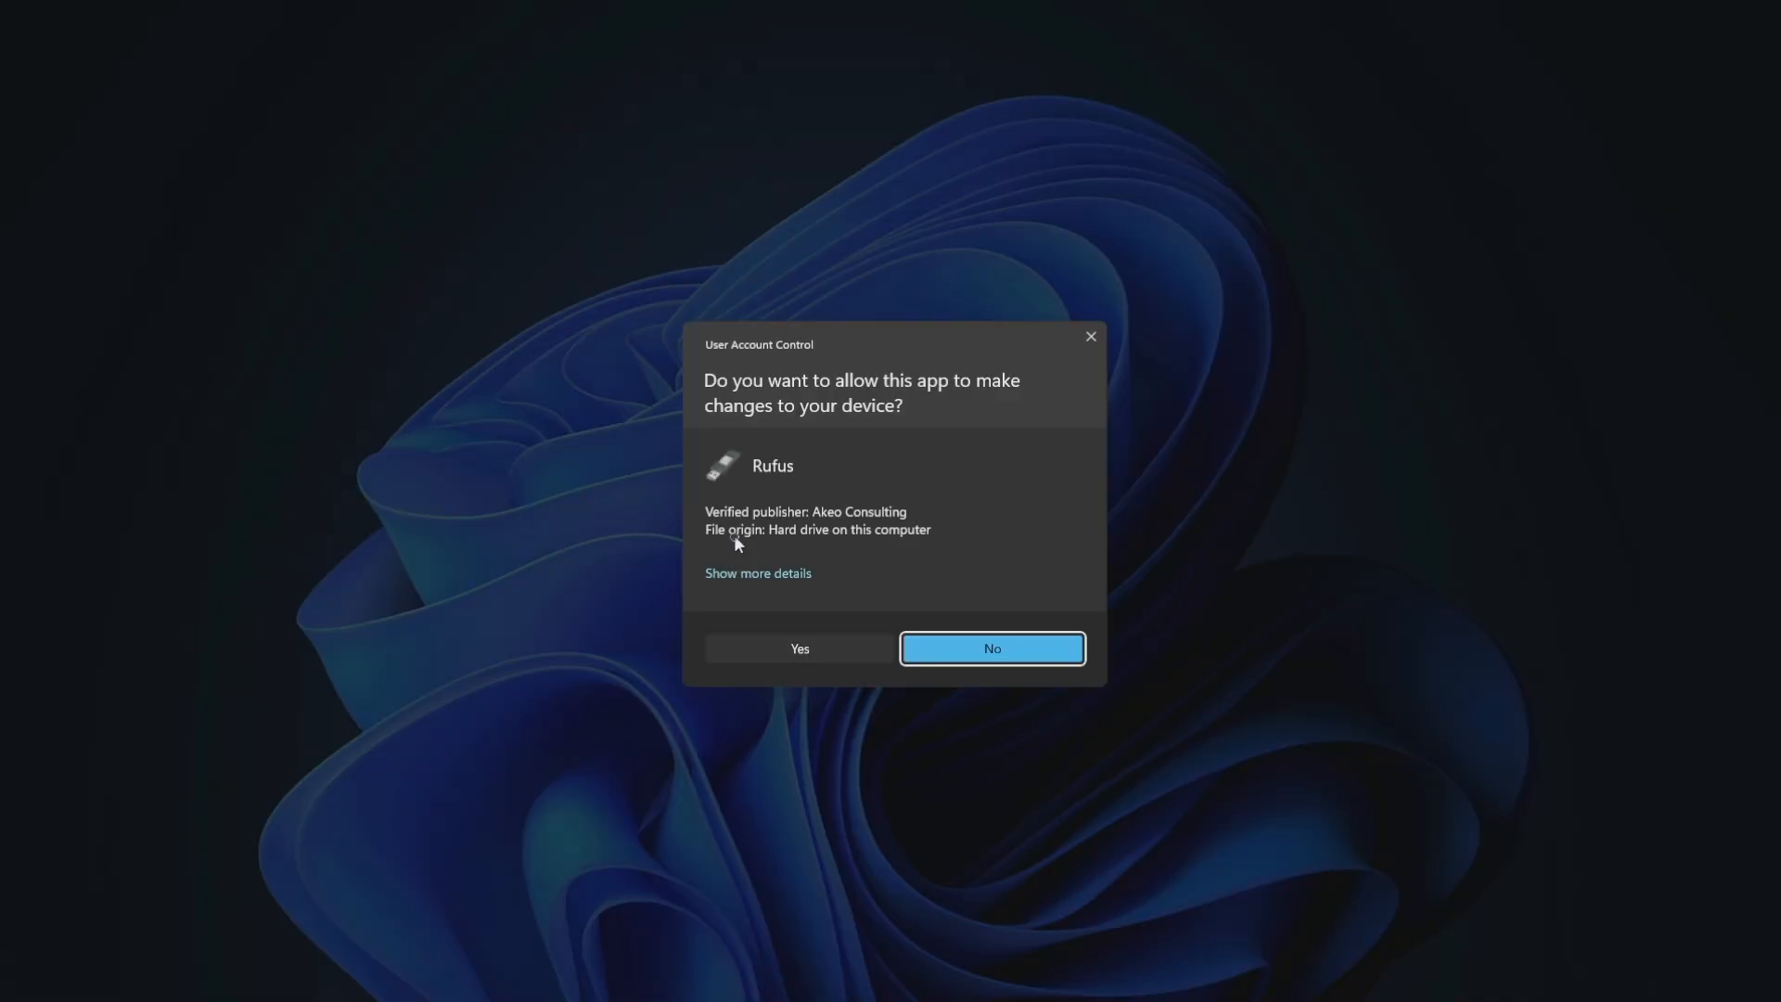
{"action": "left_click", "coordinate": [837, 651]}
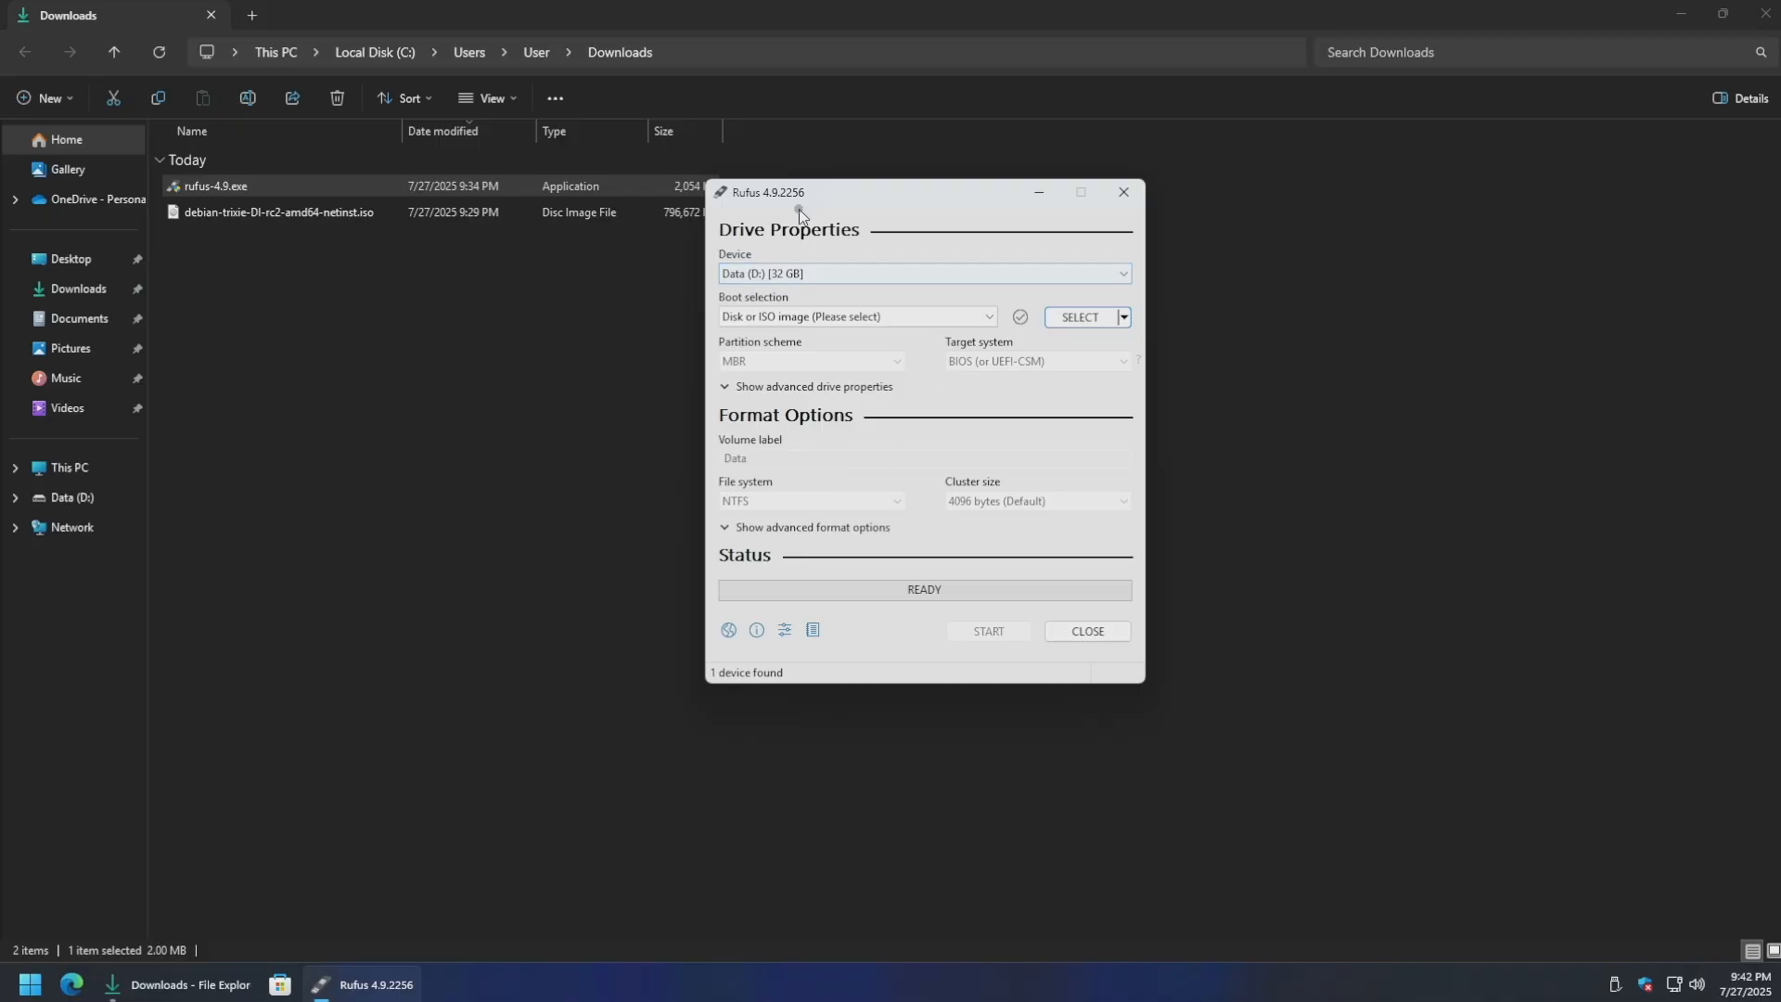
Step: View the format options for the Data (D:) drive in This PC, close them without formatting, and return to the Downloads folder
{"action": "left_click", "coordinate": [71, 474]}
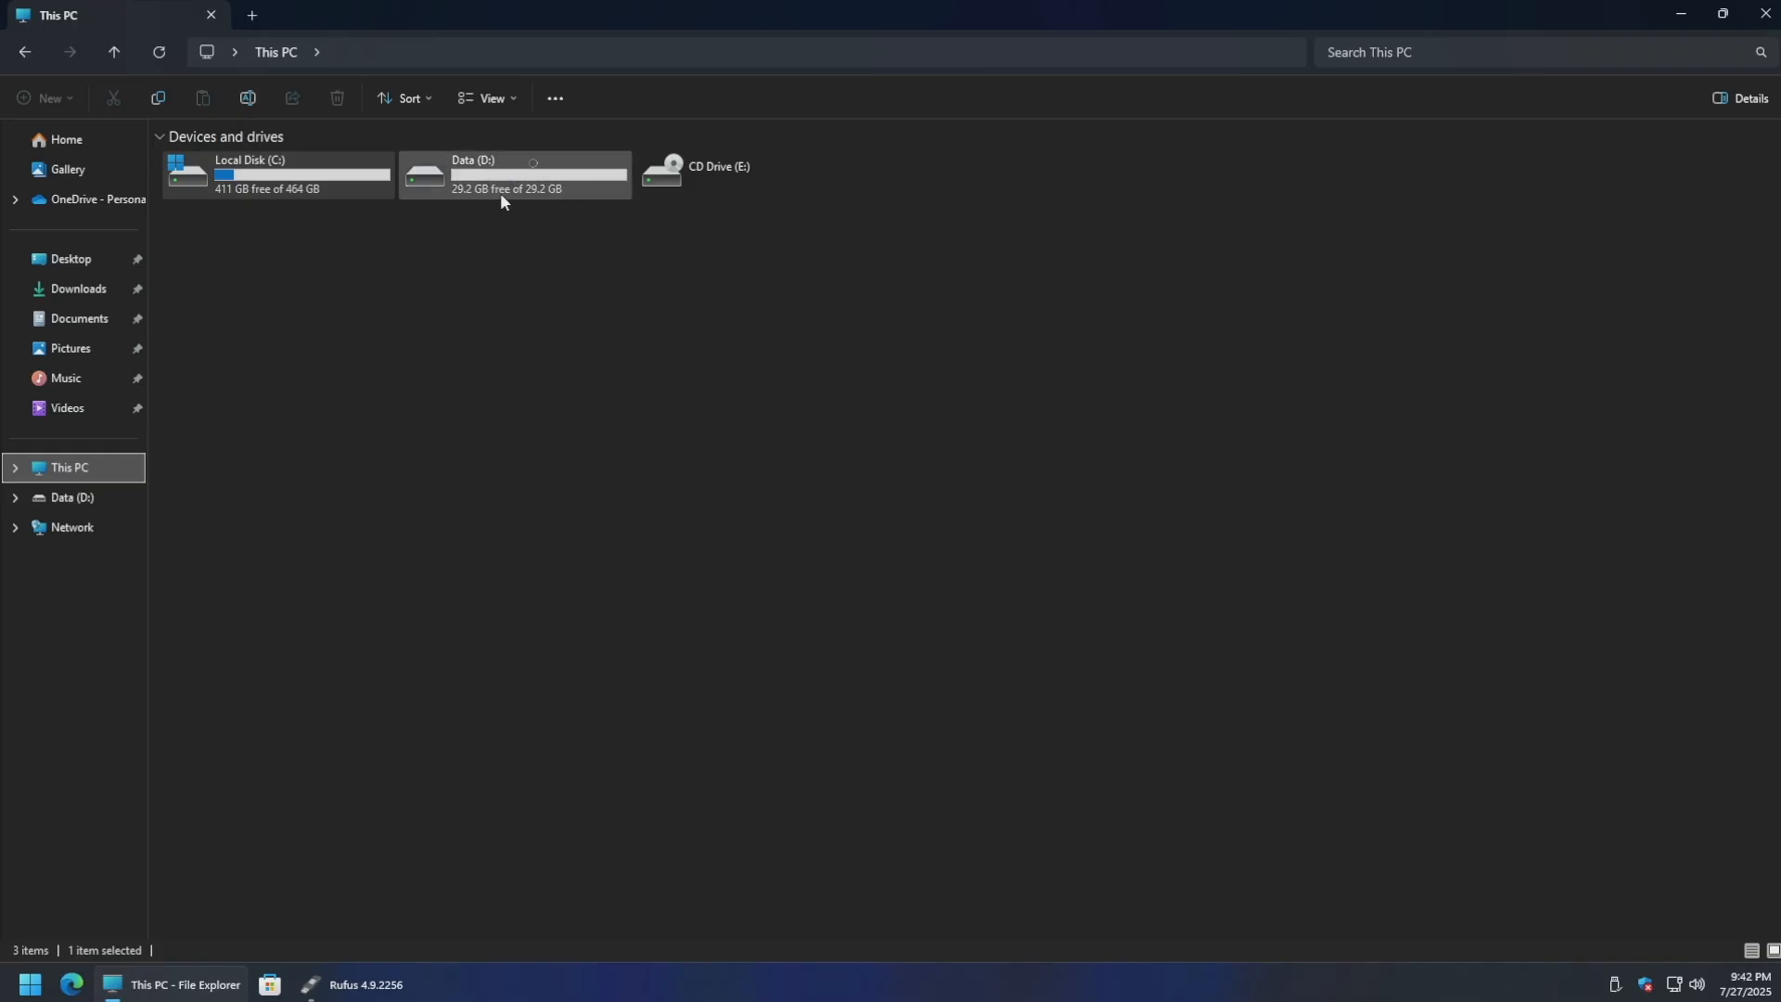
{"action": "left_click", "coordinate": [524, 186]}
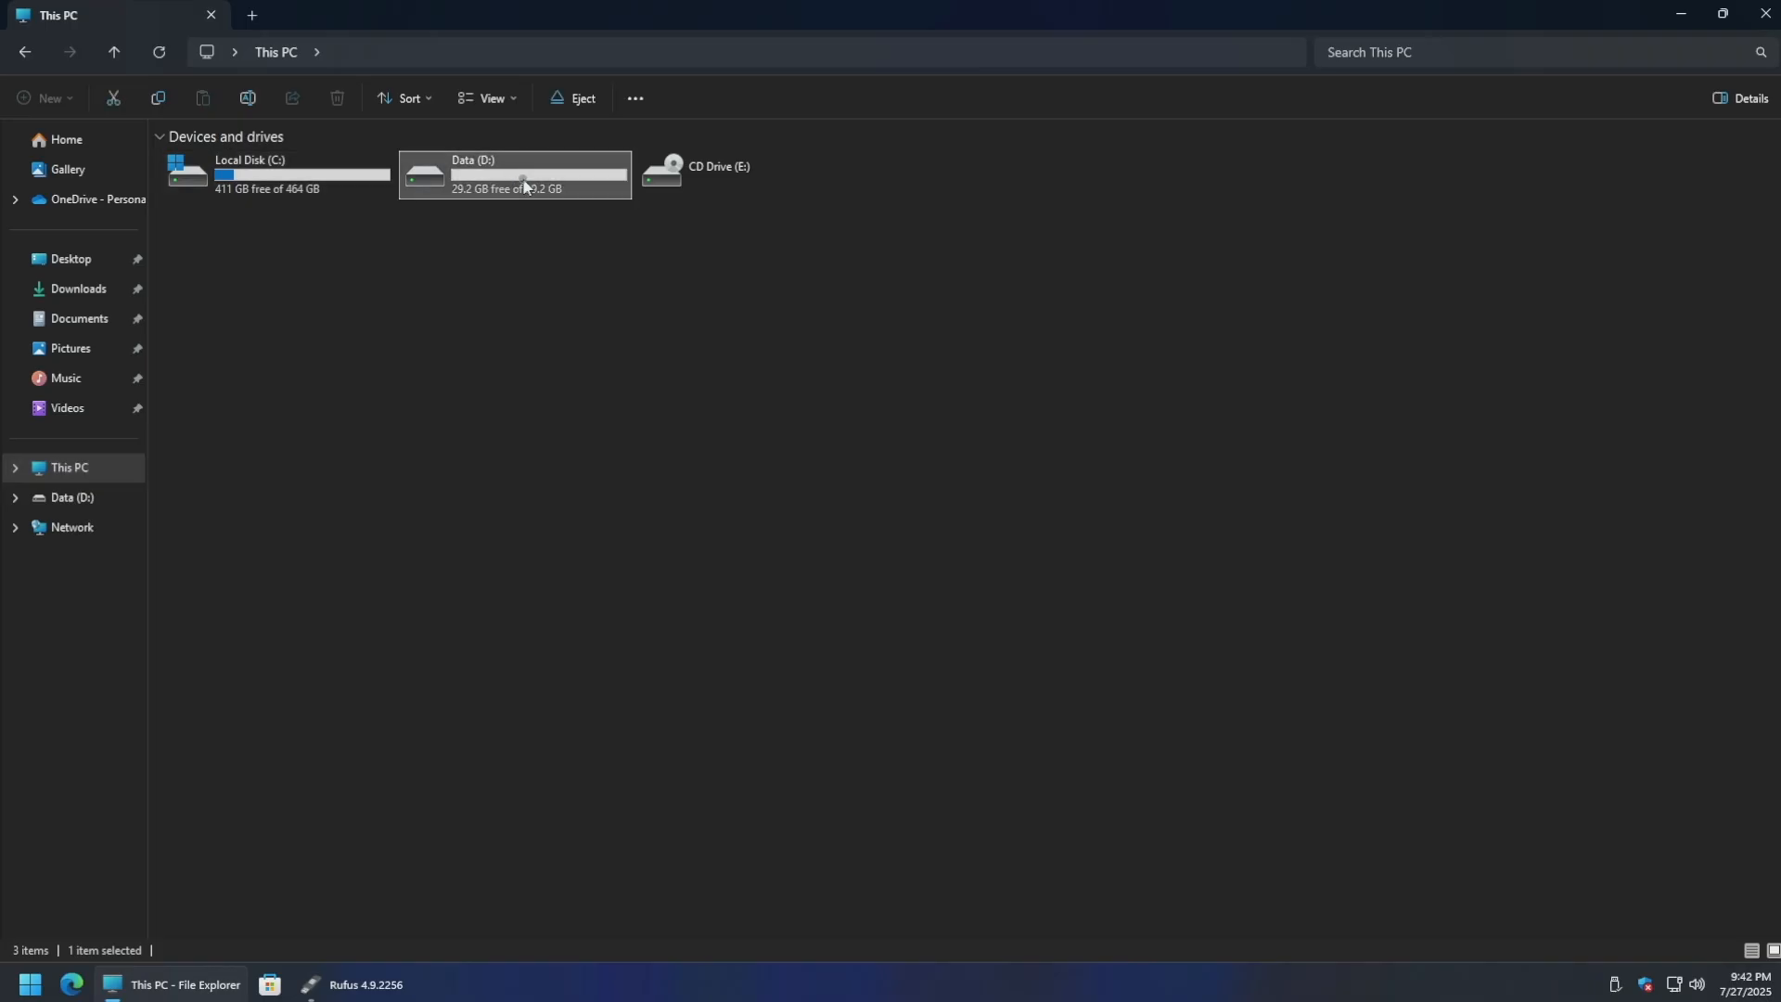
{"action": "right_click", "coordinate": [524, 186]}
{"action": "left_click", "coordinate": [588, 345]}
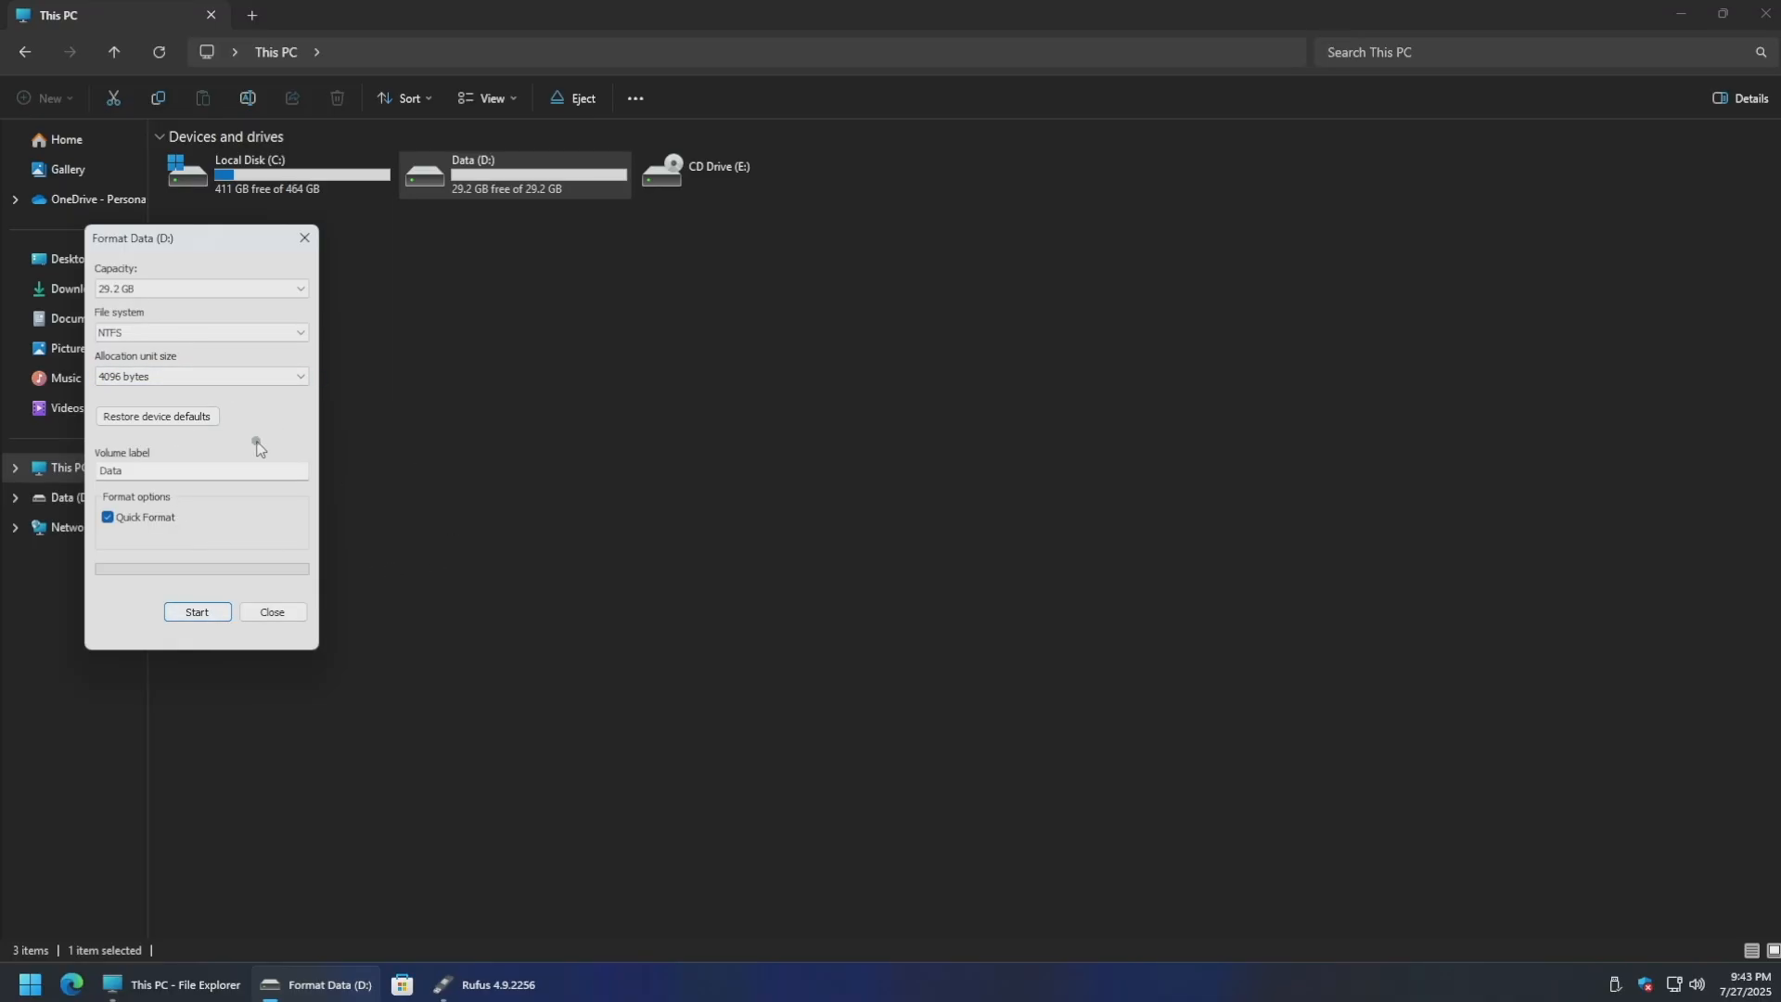
{"action": "left_click", "coordinate": [304, 237]}
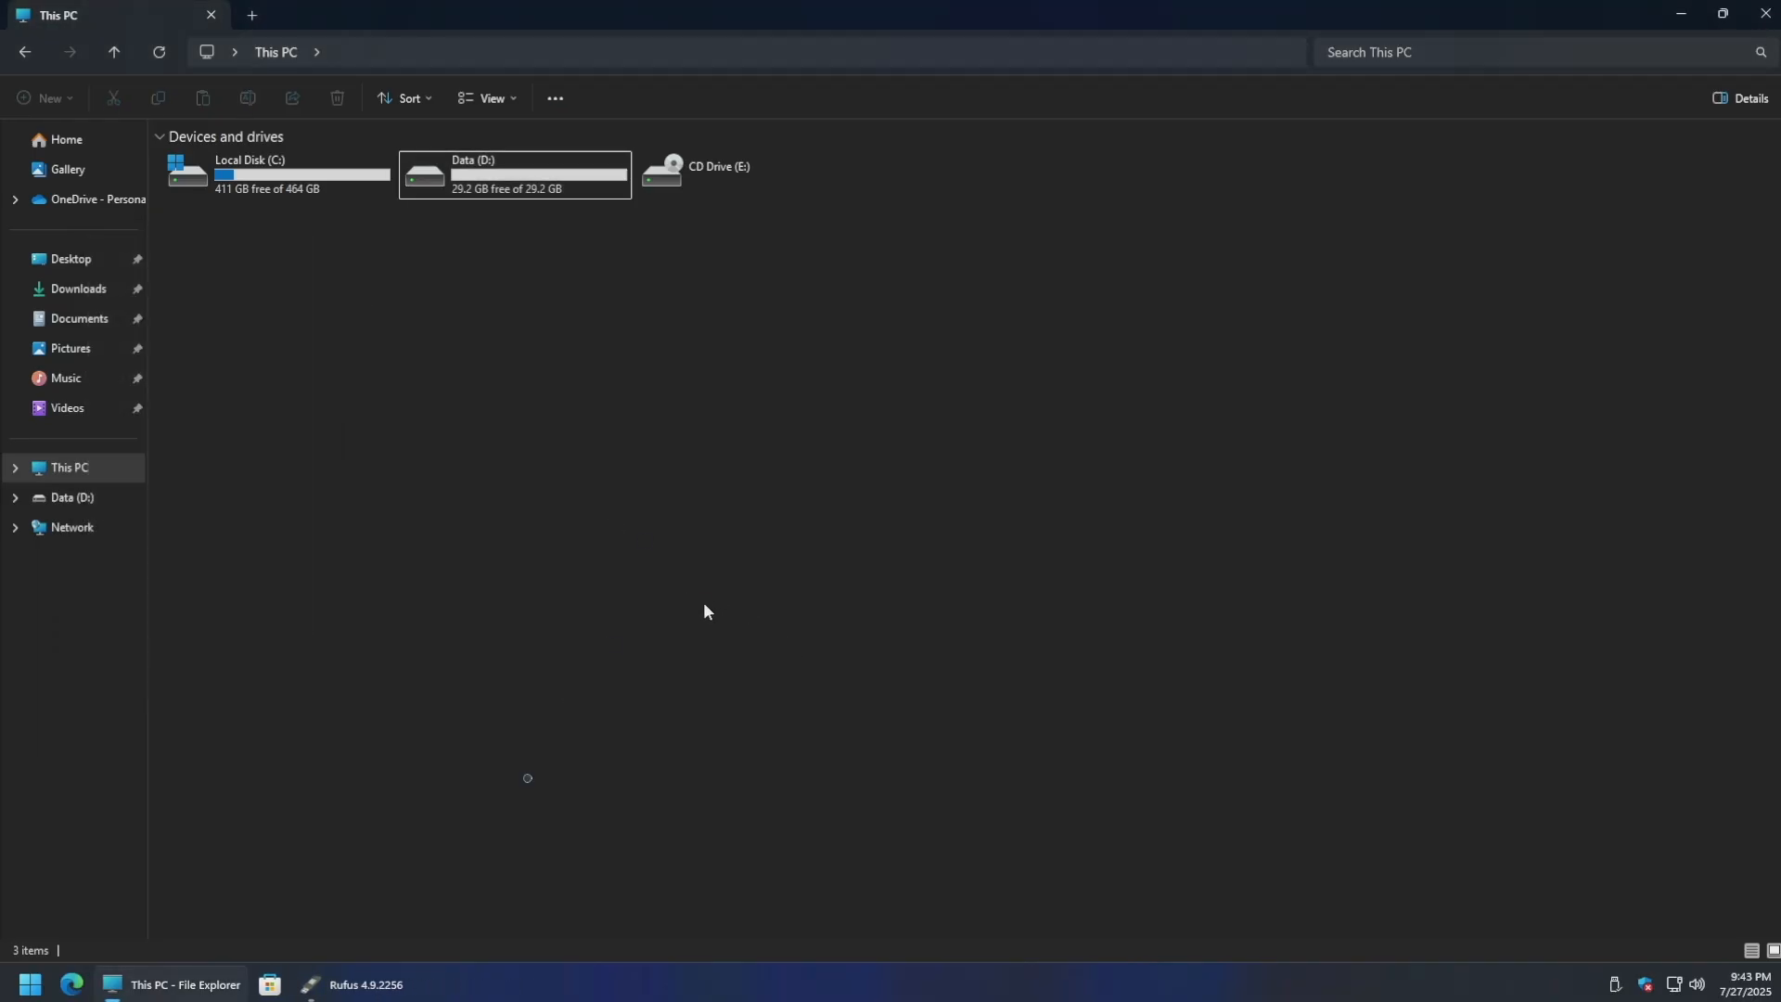
{"action": "left_click", "coordinate": [25, 52]}
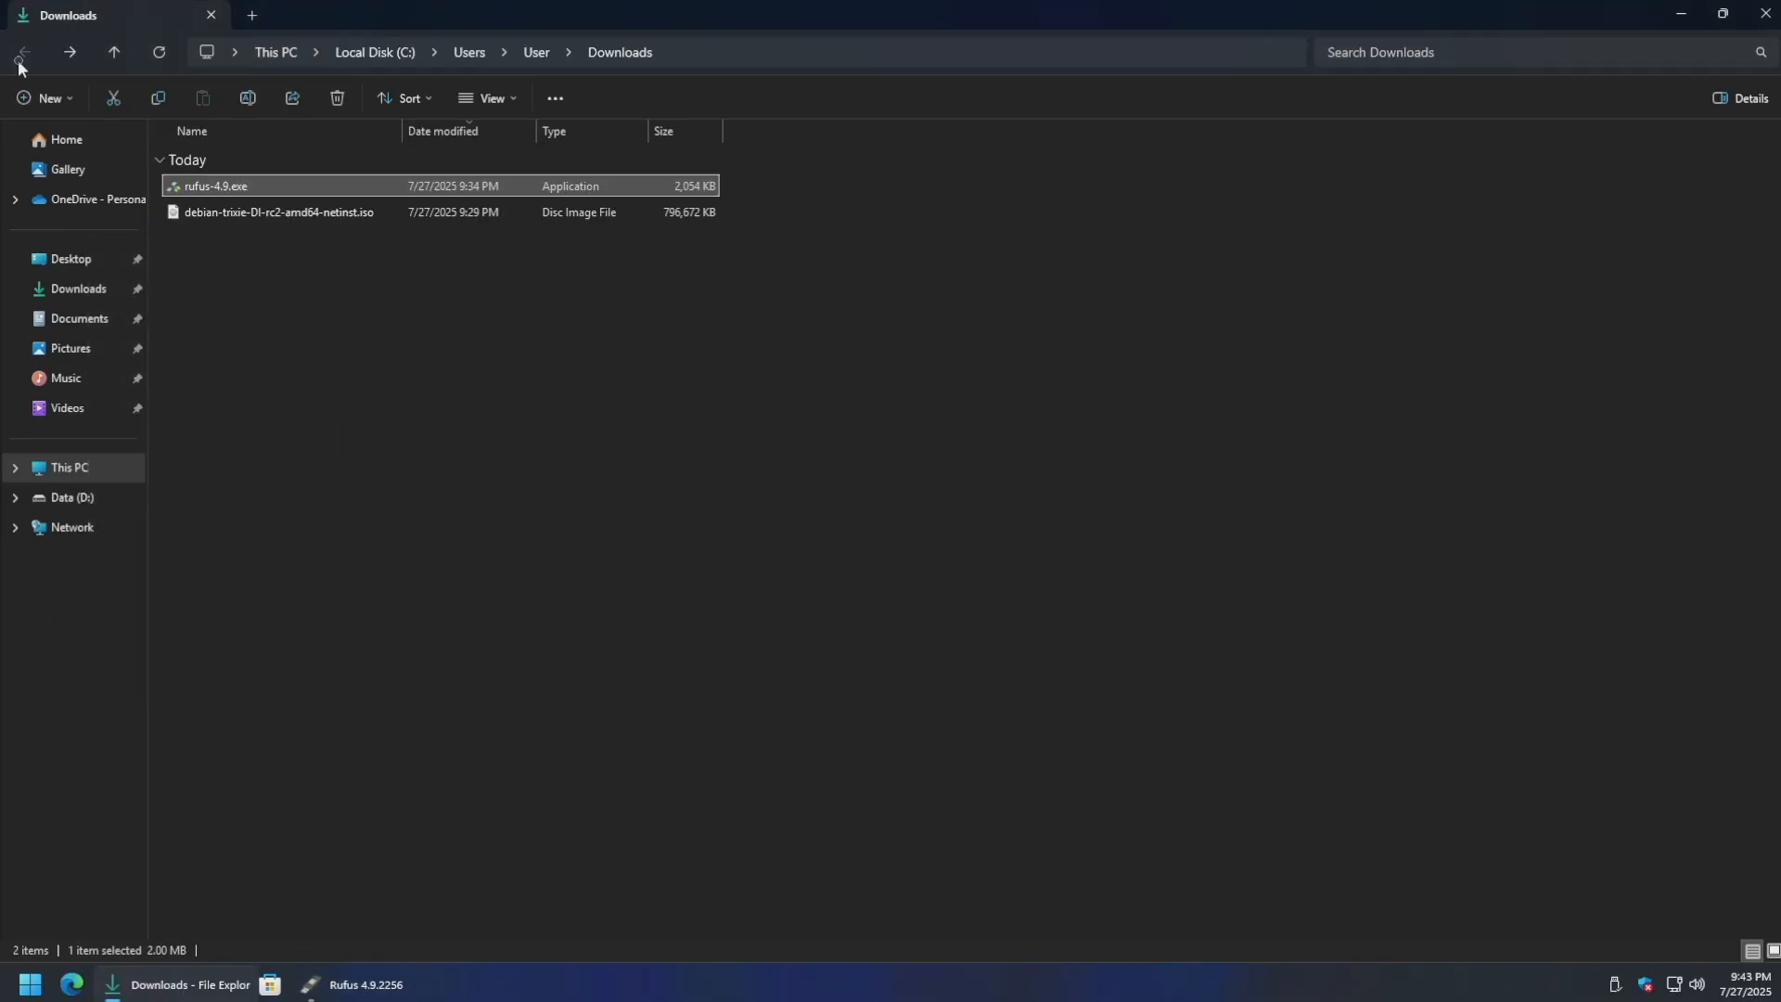
{"action": "left_click", "coordinate": [533, 449]}
Step: Switch to Rufus, choose debian-trixie-DI-rc2-amd64-netinst.iso as the boot image, and close File Explorer
{"action": "left_click", "coordinate": [392, 985]}
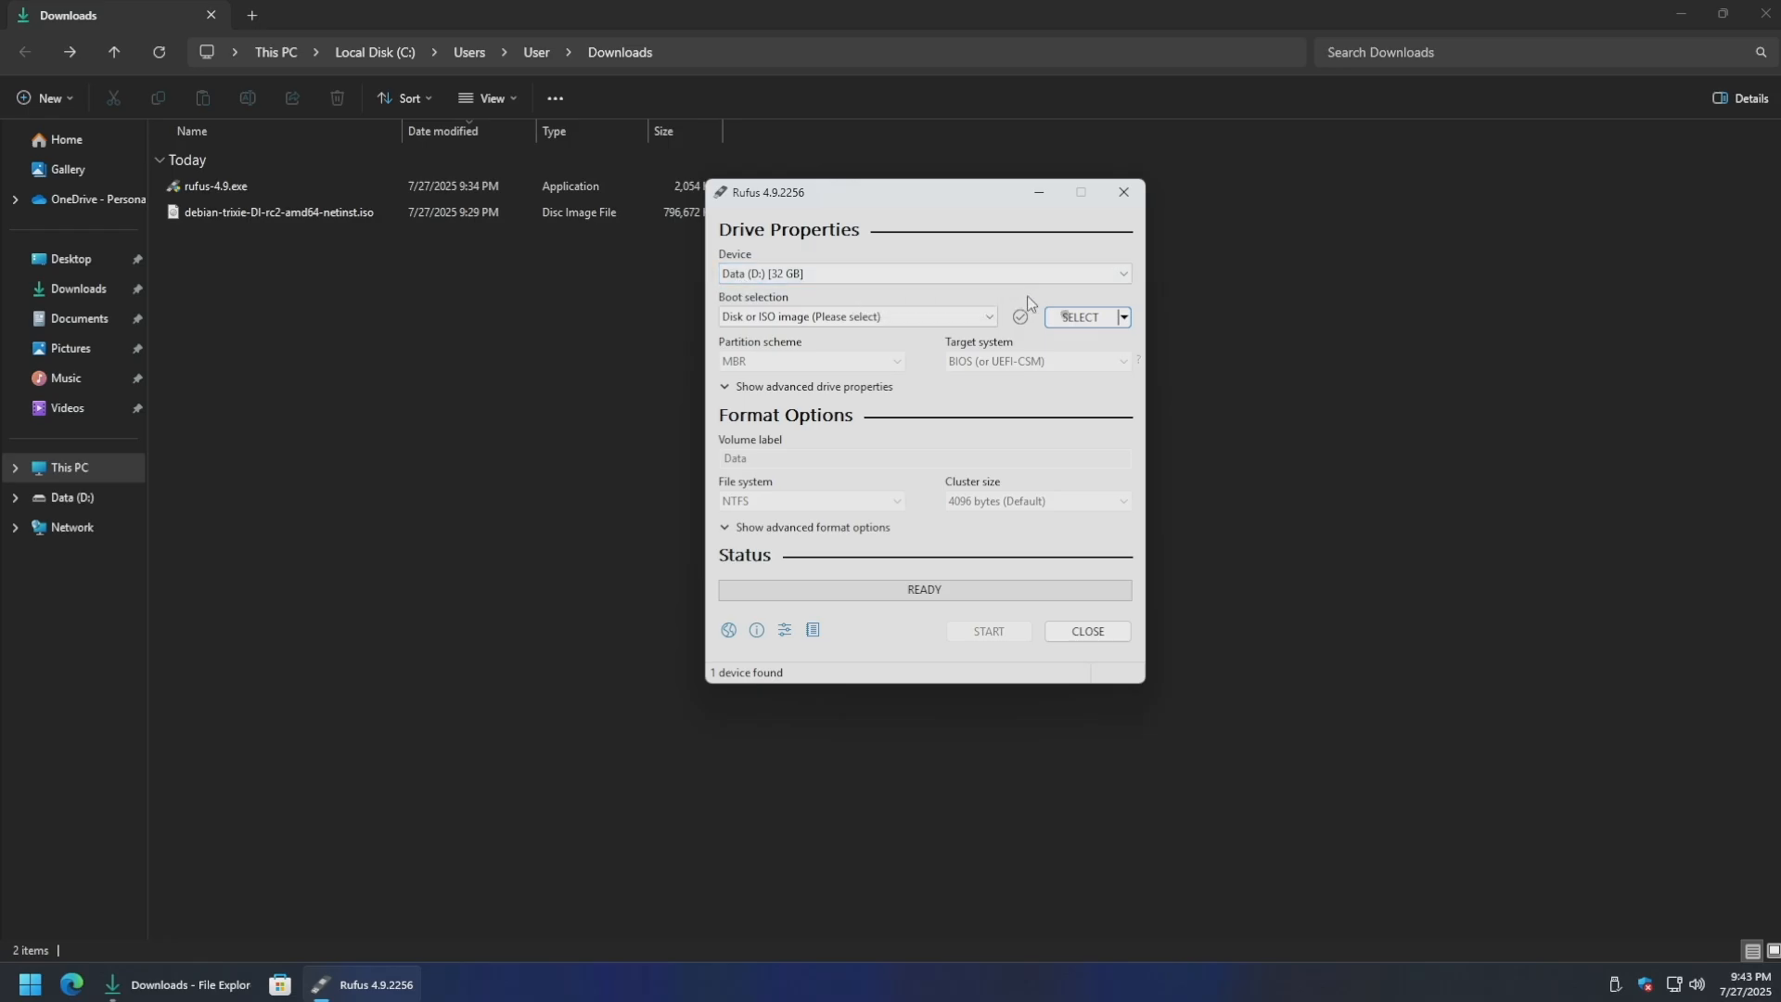
{"action": "left_click", "coordinate": [1083, 317]}
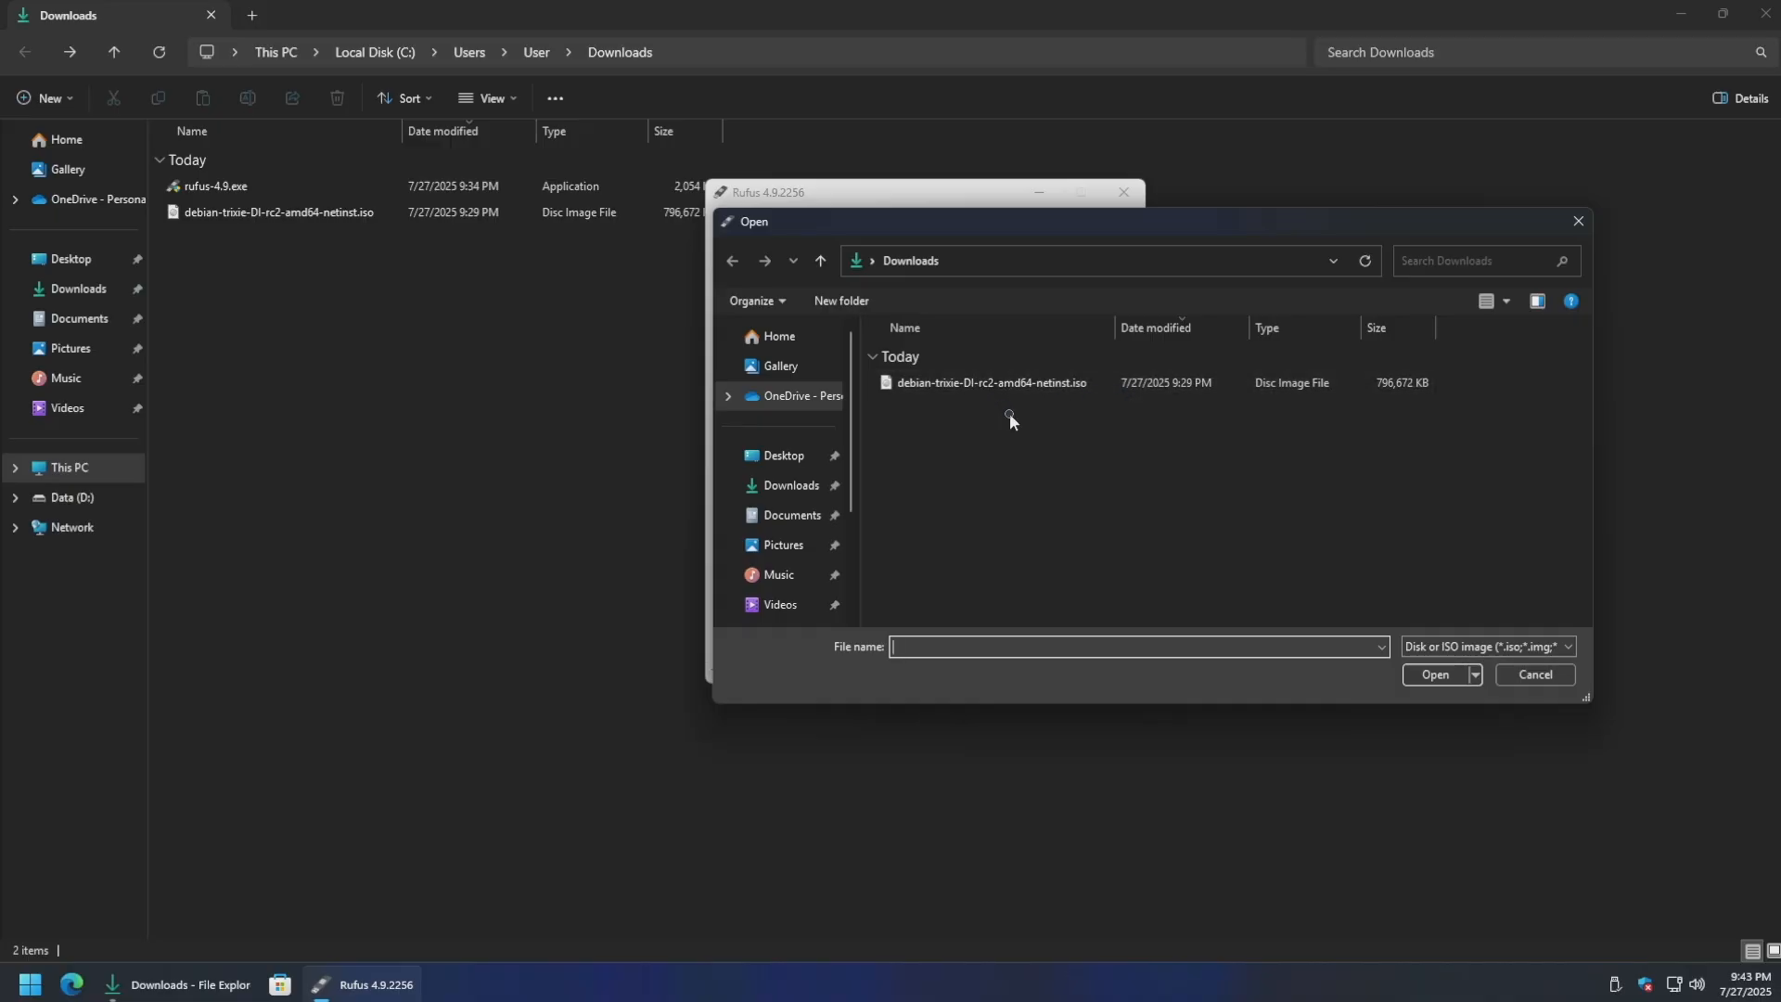
{"action": "left_click", "coordinate": [1015, 382]}
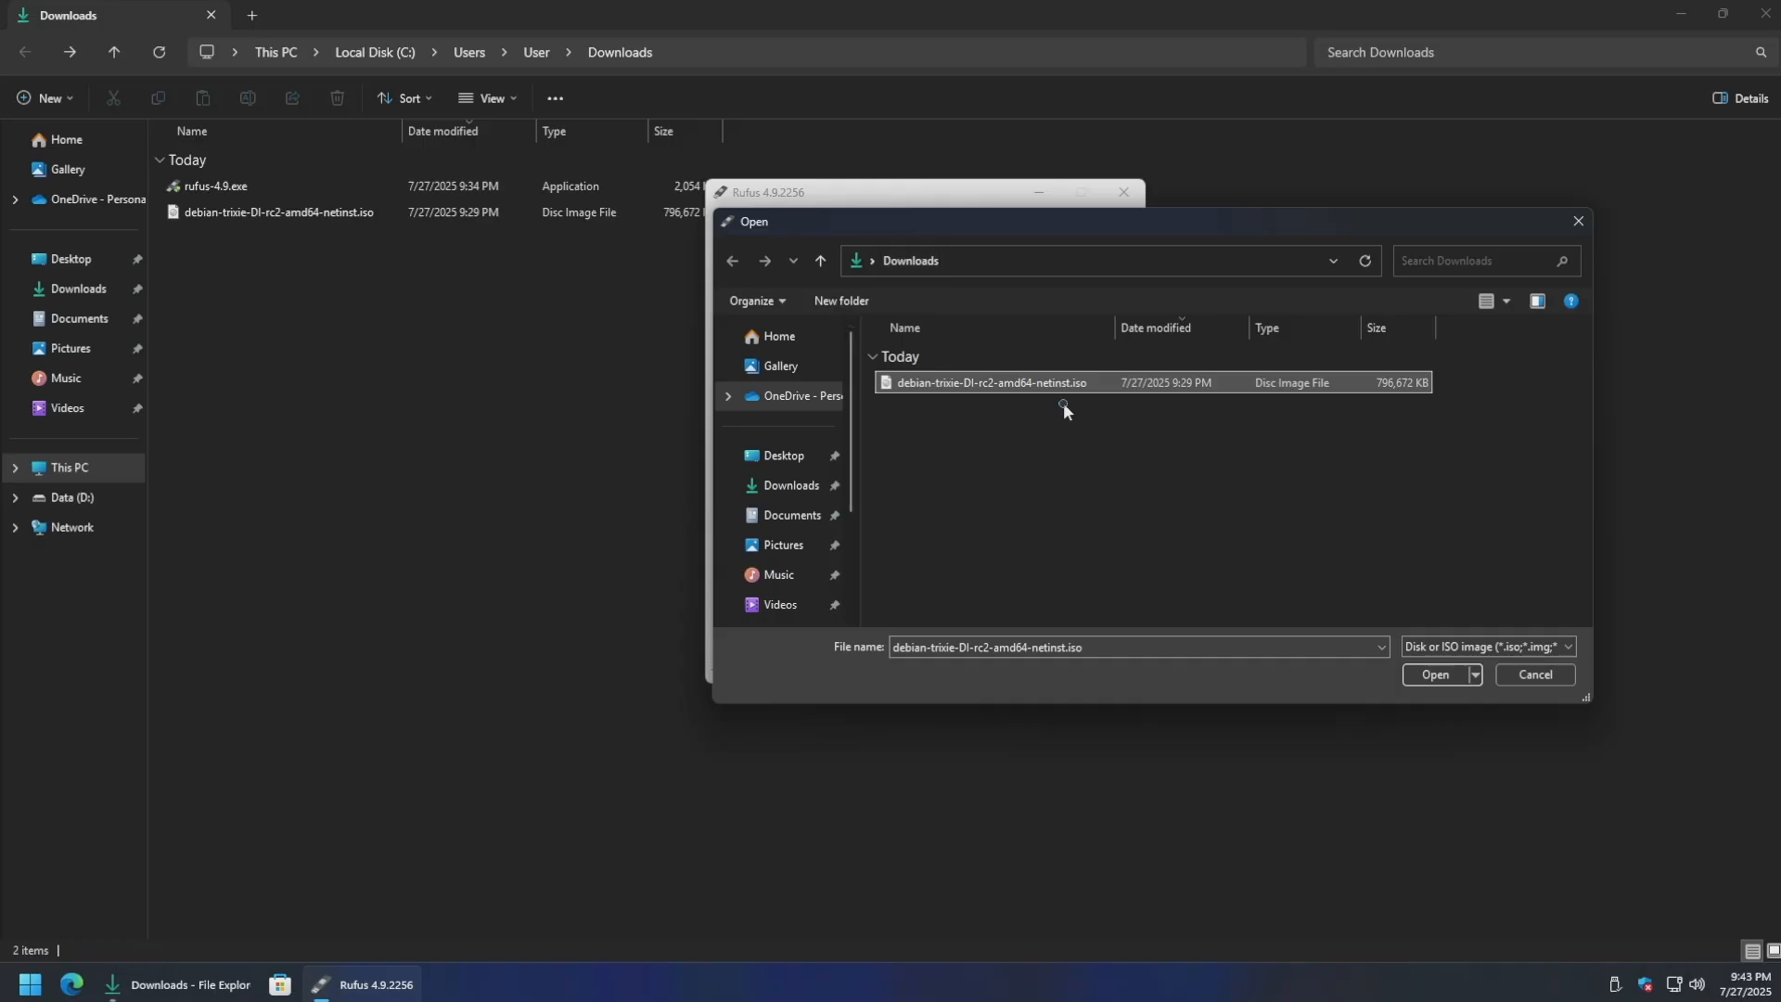
{"action": "left_click", "coordinate": [1429, 679]}
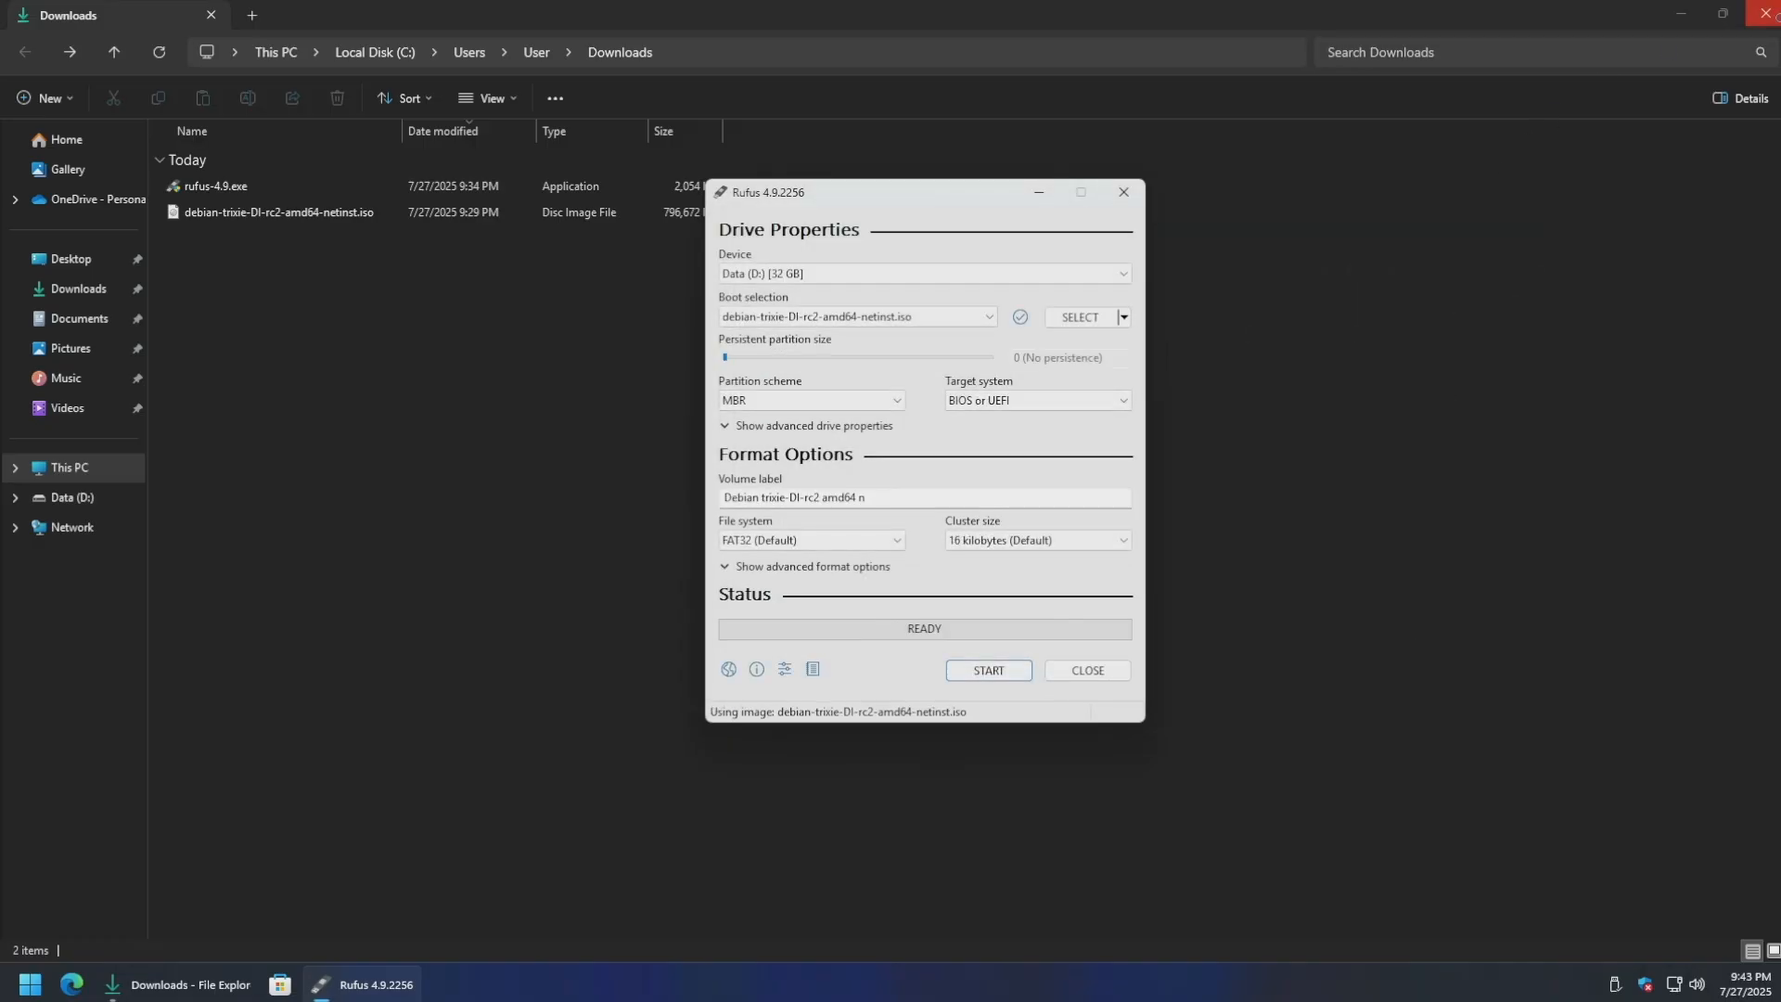
{"action": "left_click", "coordinate": [1765, 13]}
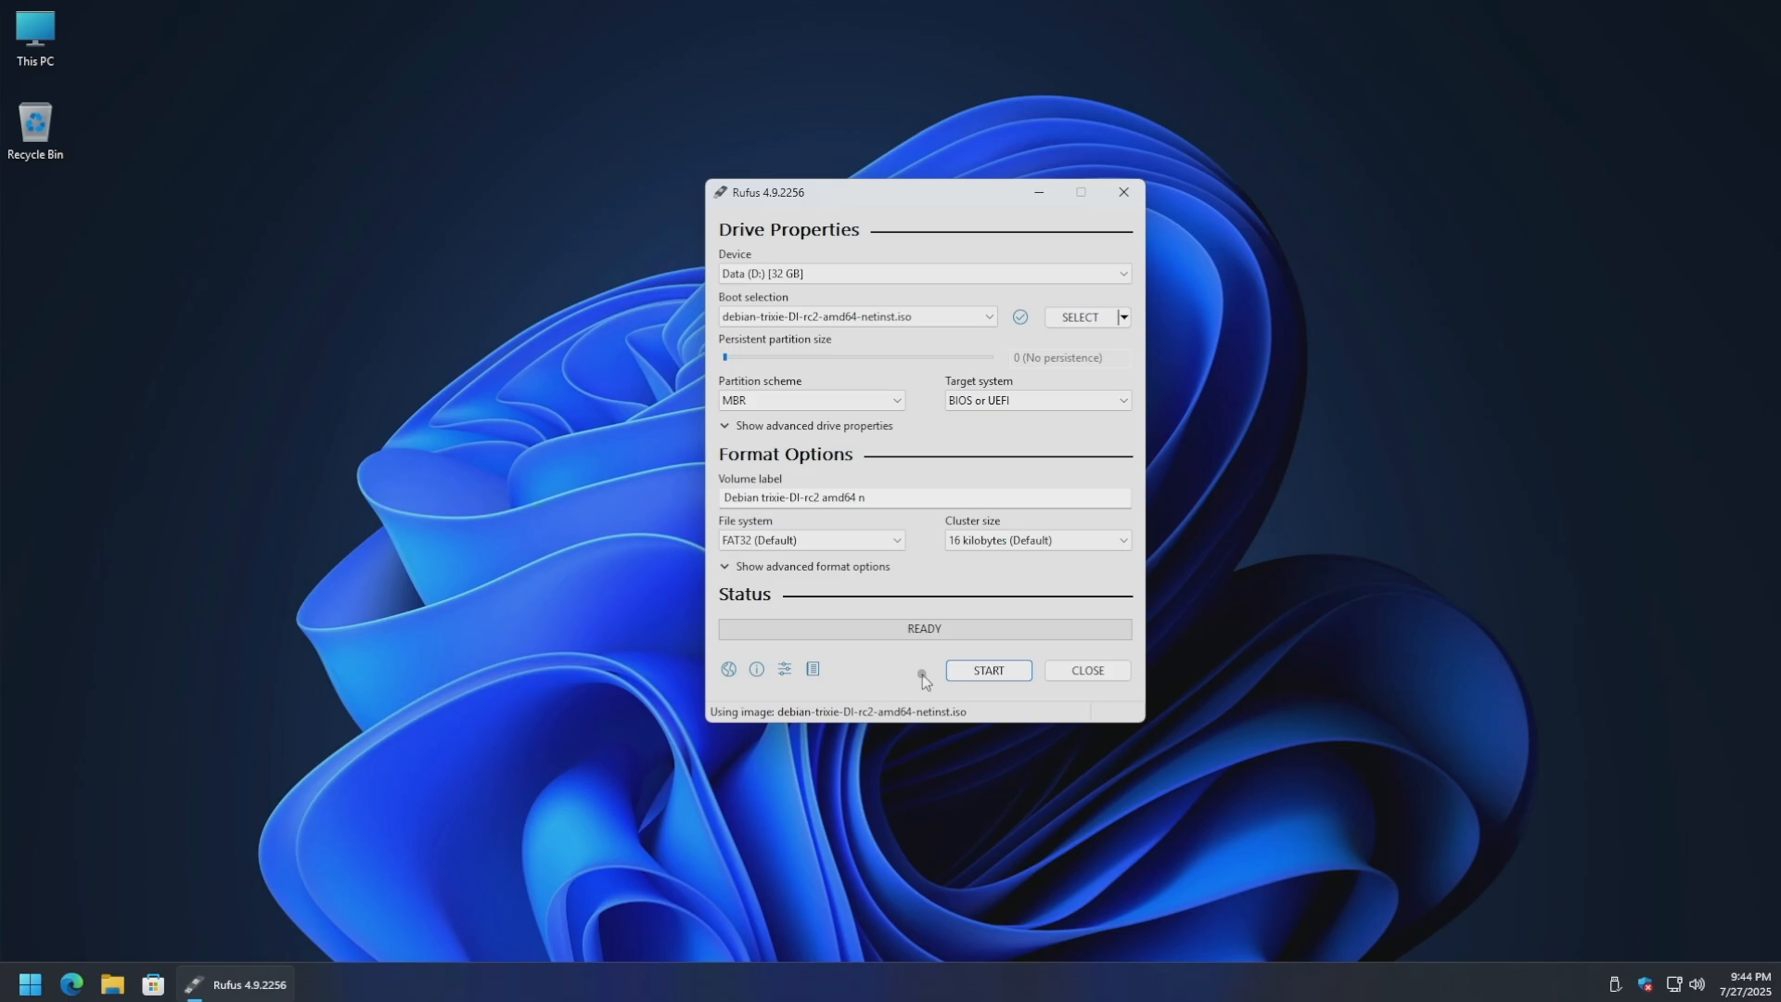
Step: Write the image to the Data (D:) drive in ISO Image mode, accepting the Grub and Syslinux downloads and data erasure, and close Rufus
{"action": "left_click", "coordinate": [967, 677]}
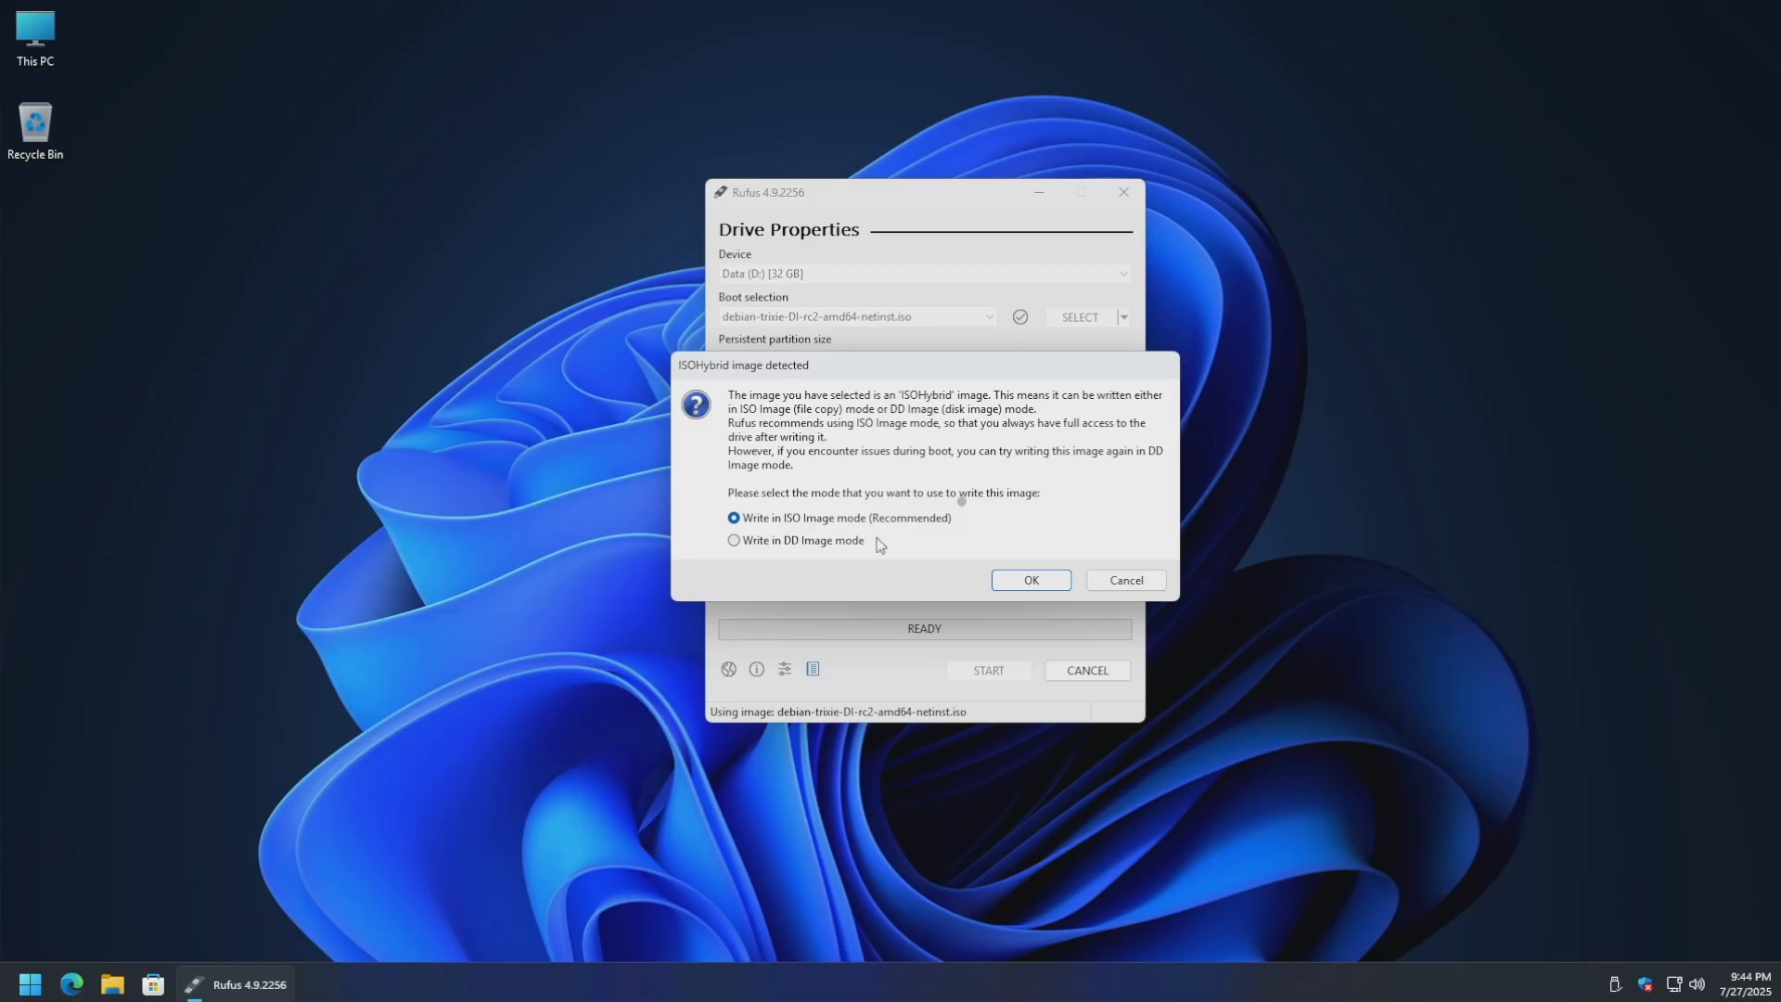
{"action": "left_click", "coordinate": [1052, 584]}
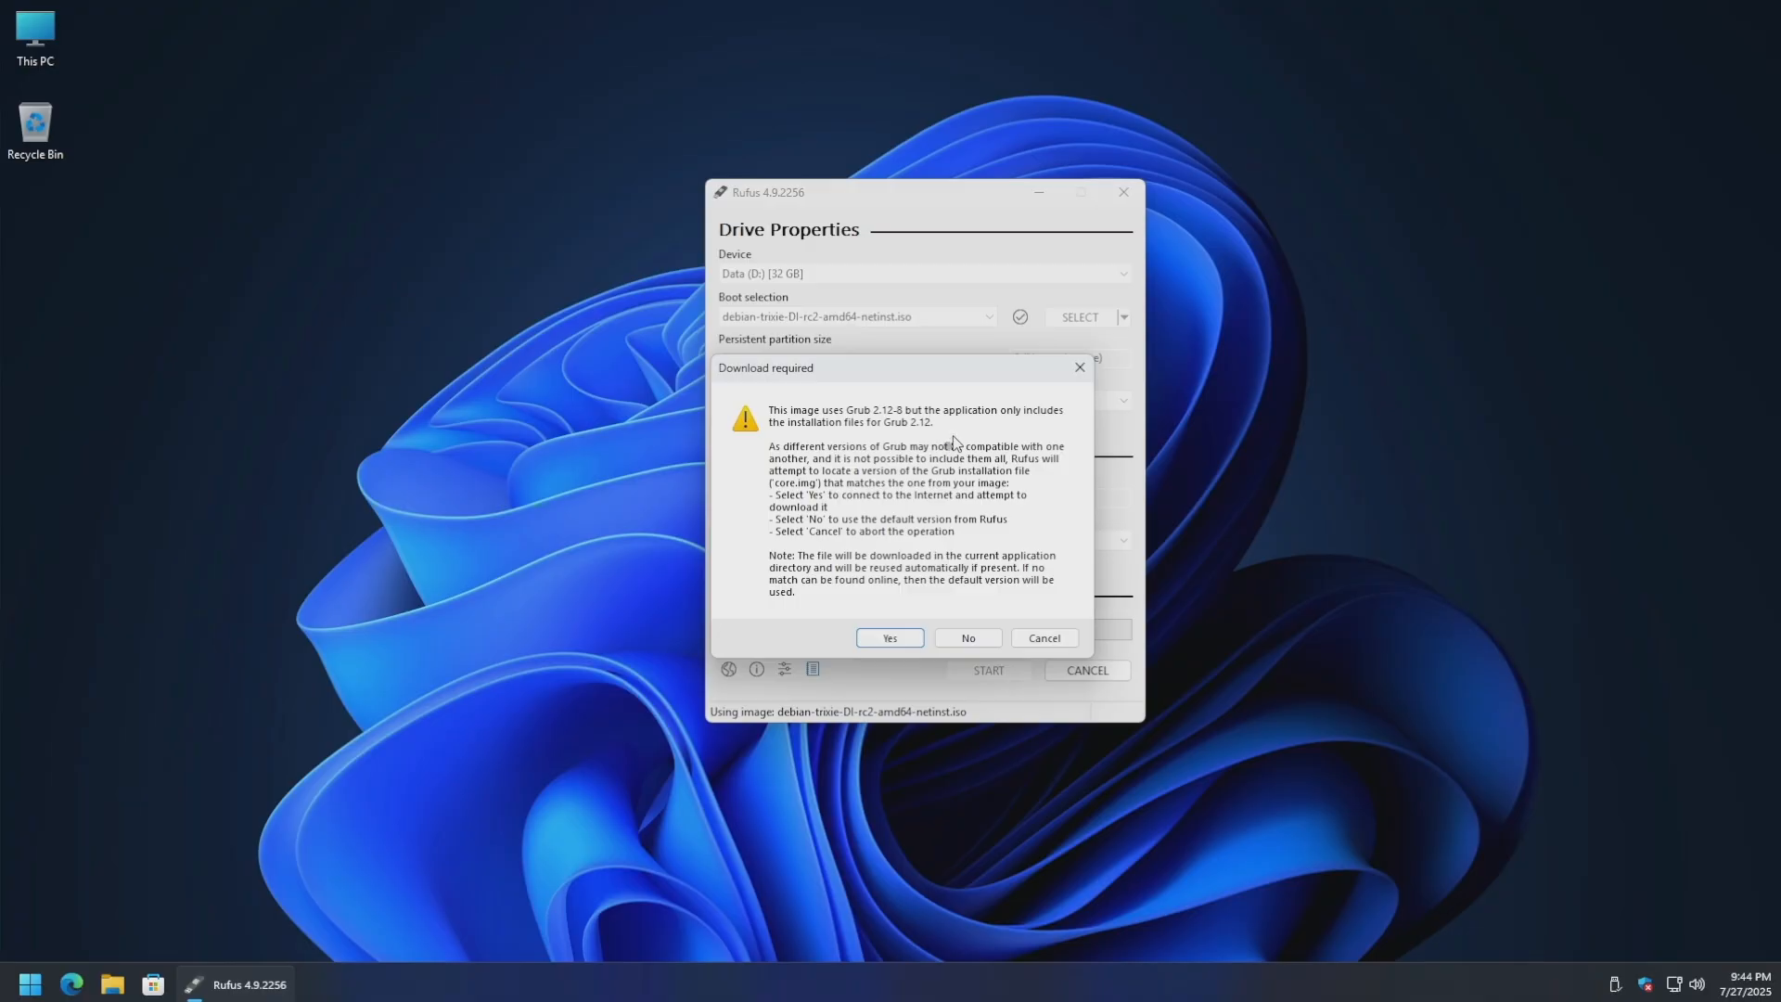
{"action": "left_click", "coordinate": [890, 638]}
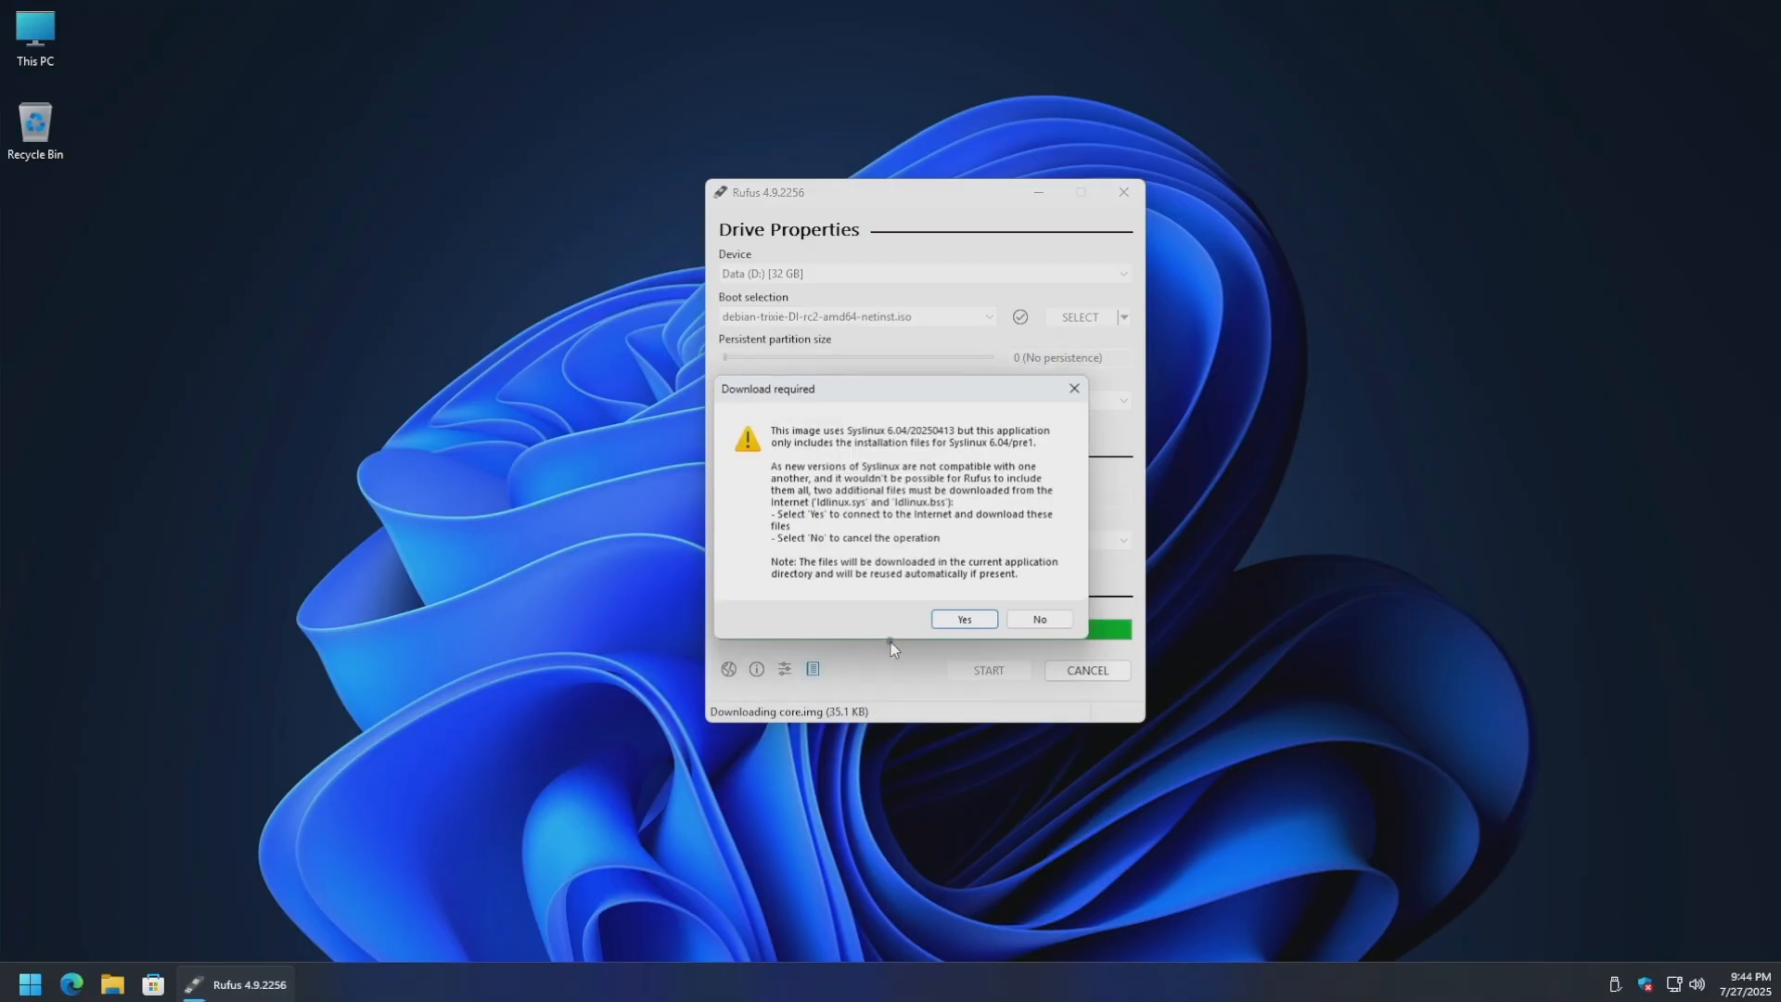
{"action": "left_click", "coordinate": [956, 623]}
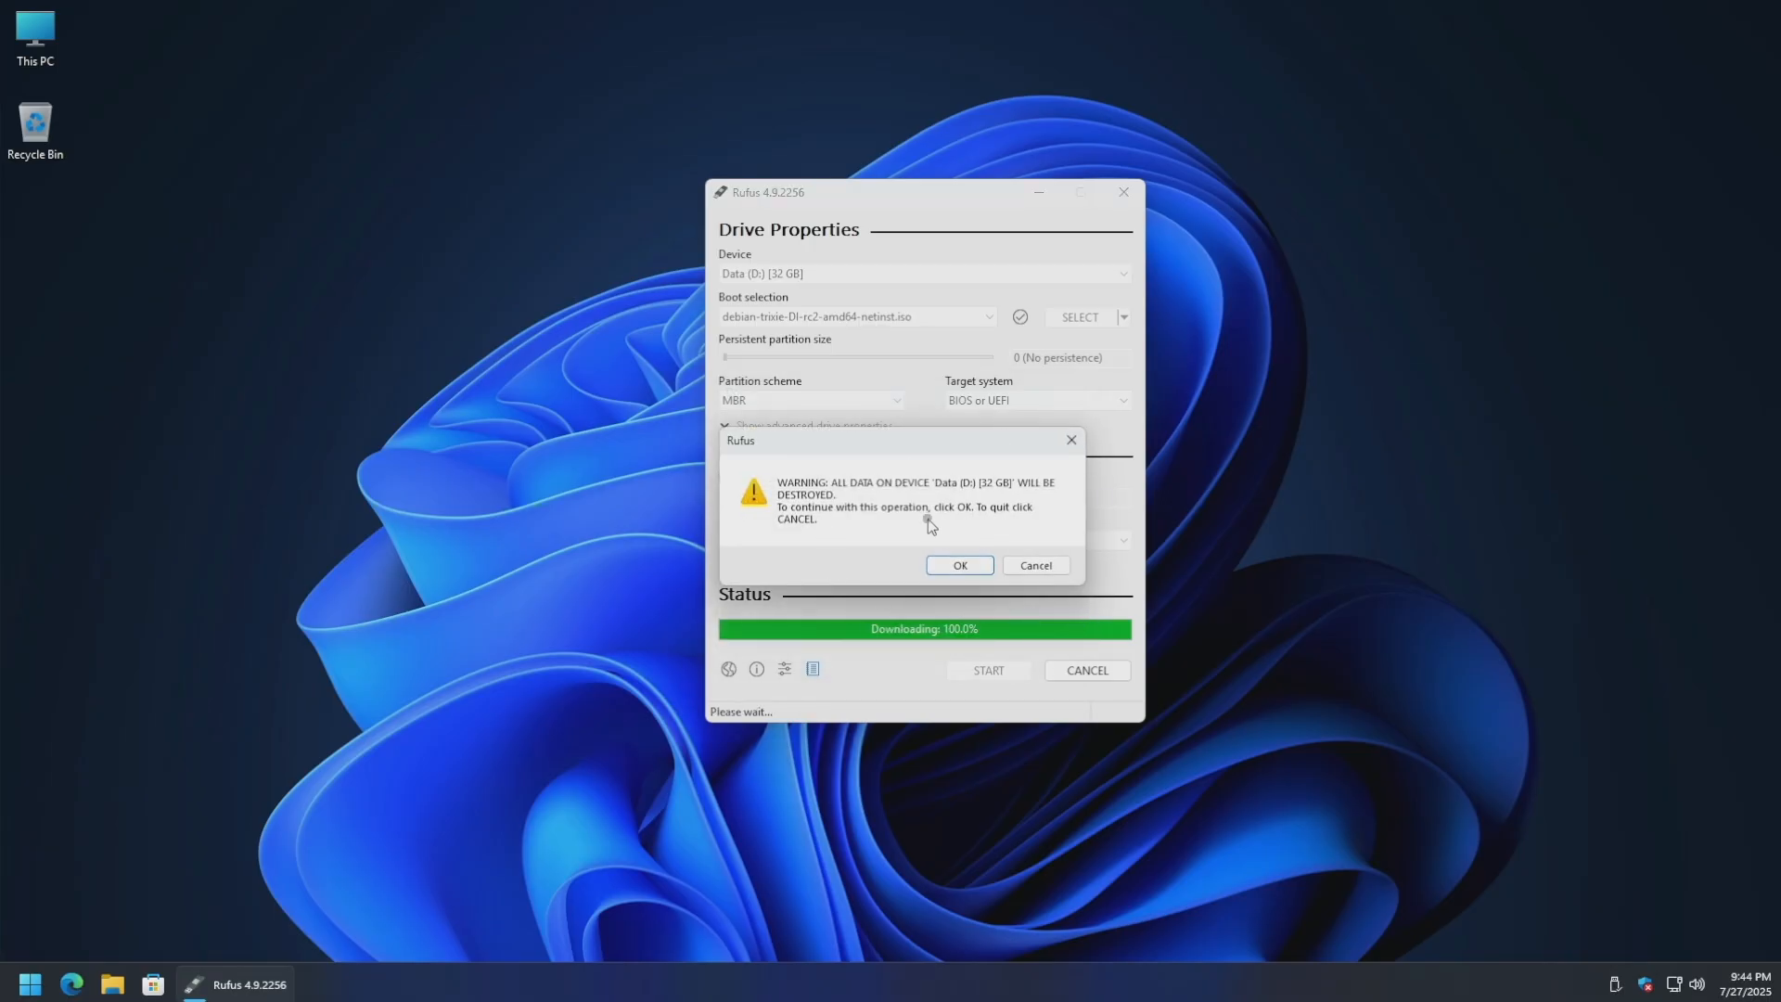
{"action": "left_click", "coordinate": [971, 569]}
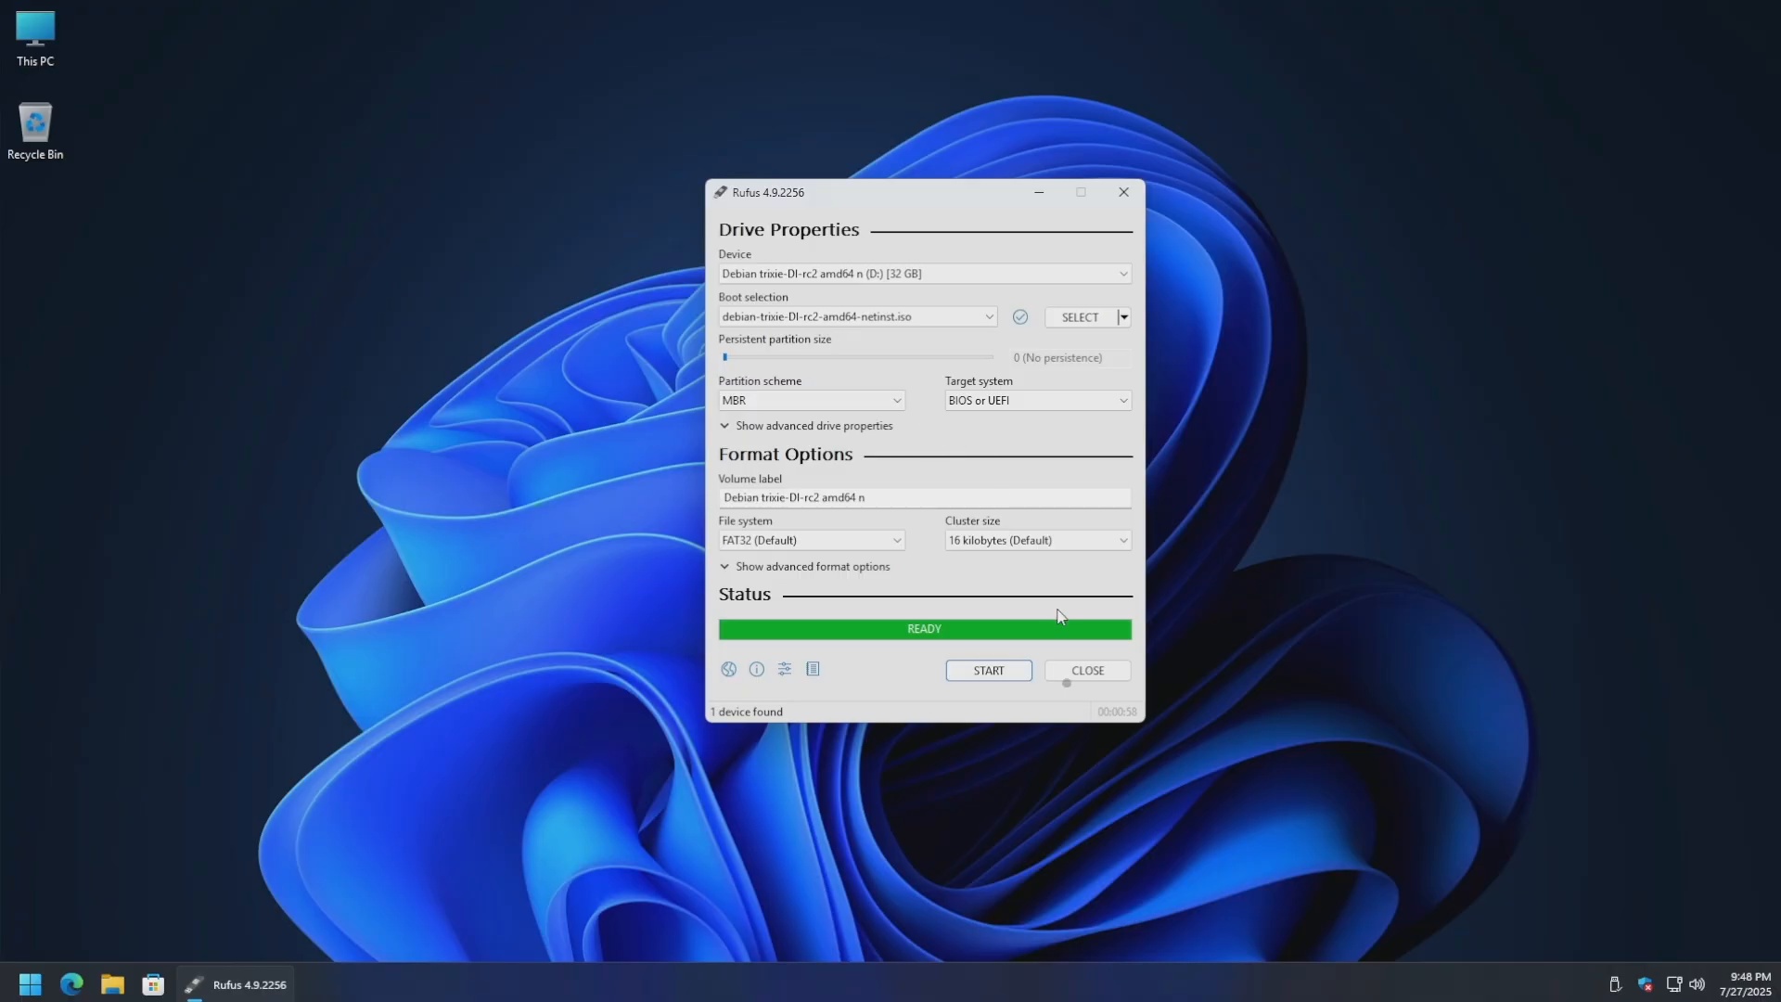
{"action": "left_click", "coordinate": [1087, 670]}
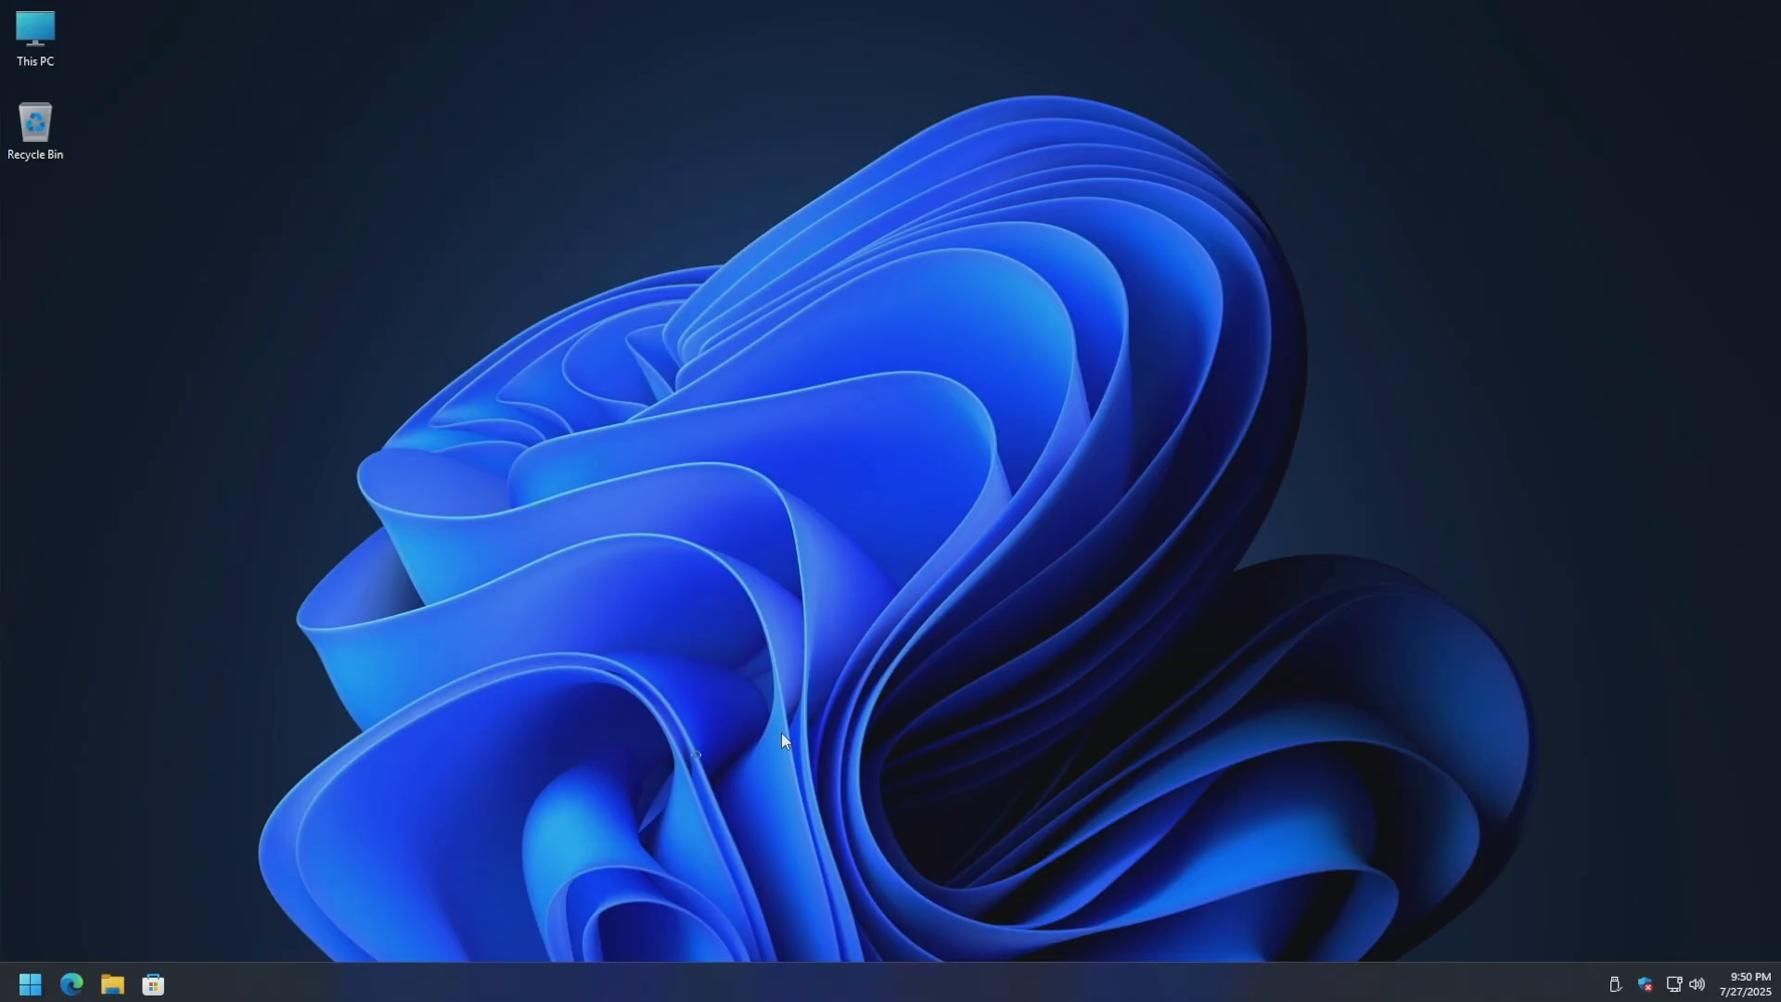
Step: View the advanced startup option in the Windows system recovery settings and close Settings without restarting from there
{"action": "left_click", "coordinate": [26, 989]}
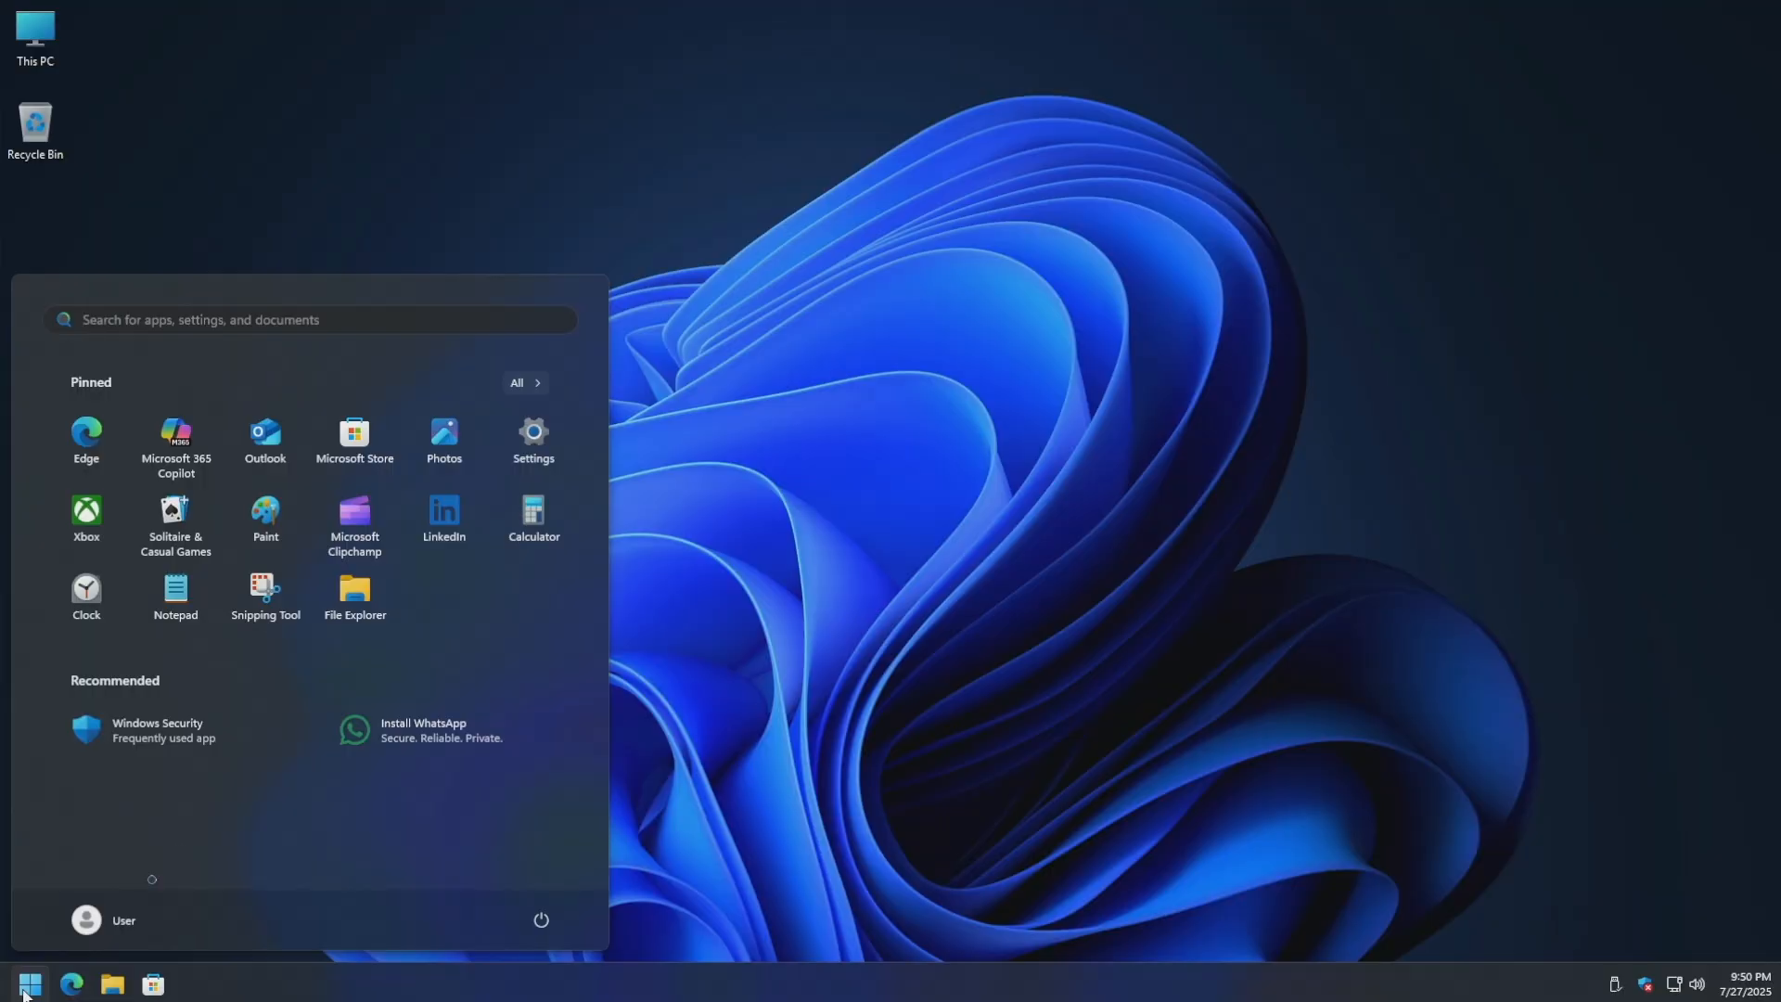
{"action": "left_click", "coordinate": [546, 449]}
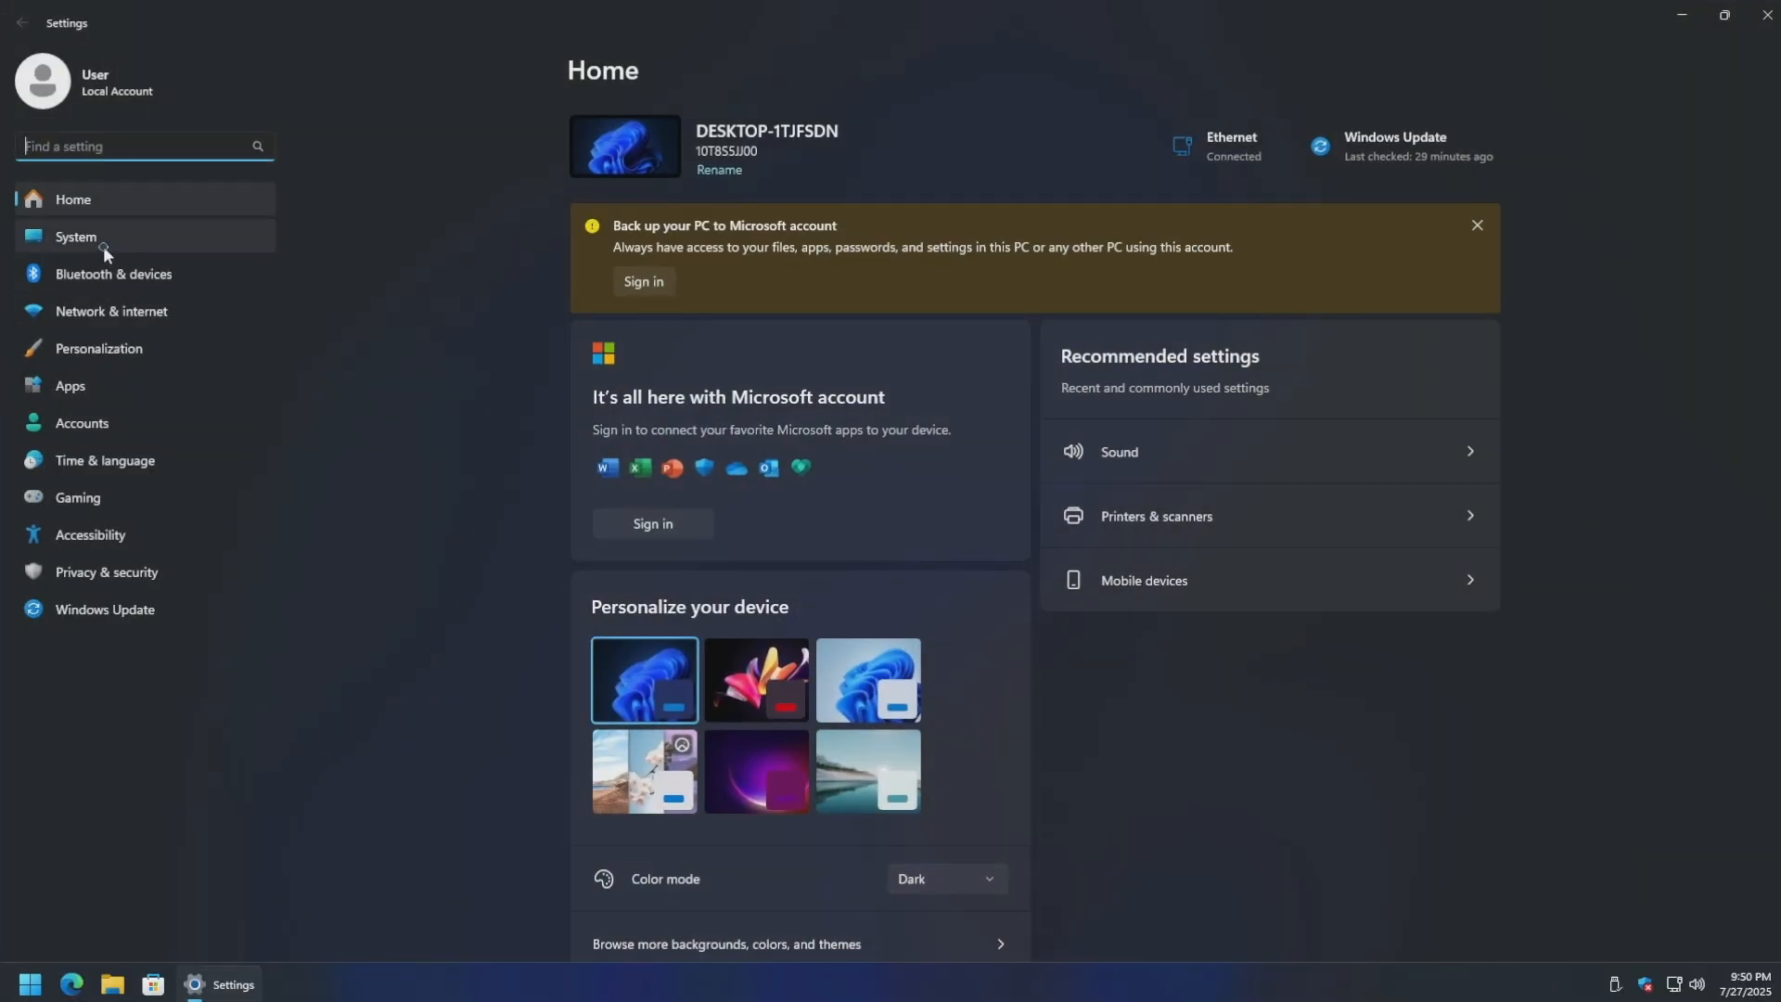
{"action": "left_click", "coordinate": [103, 247]}
{"action": "scroll", "coordinate": [1033, 532], "scroll_direction": "down", "scroll_amount": 3}
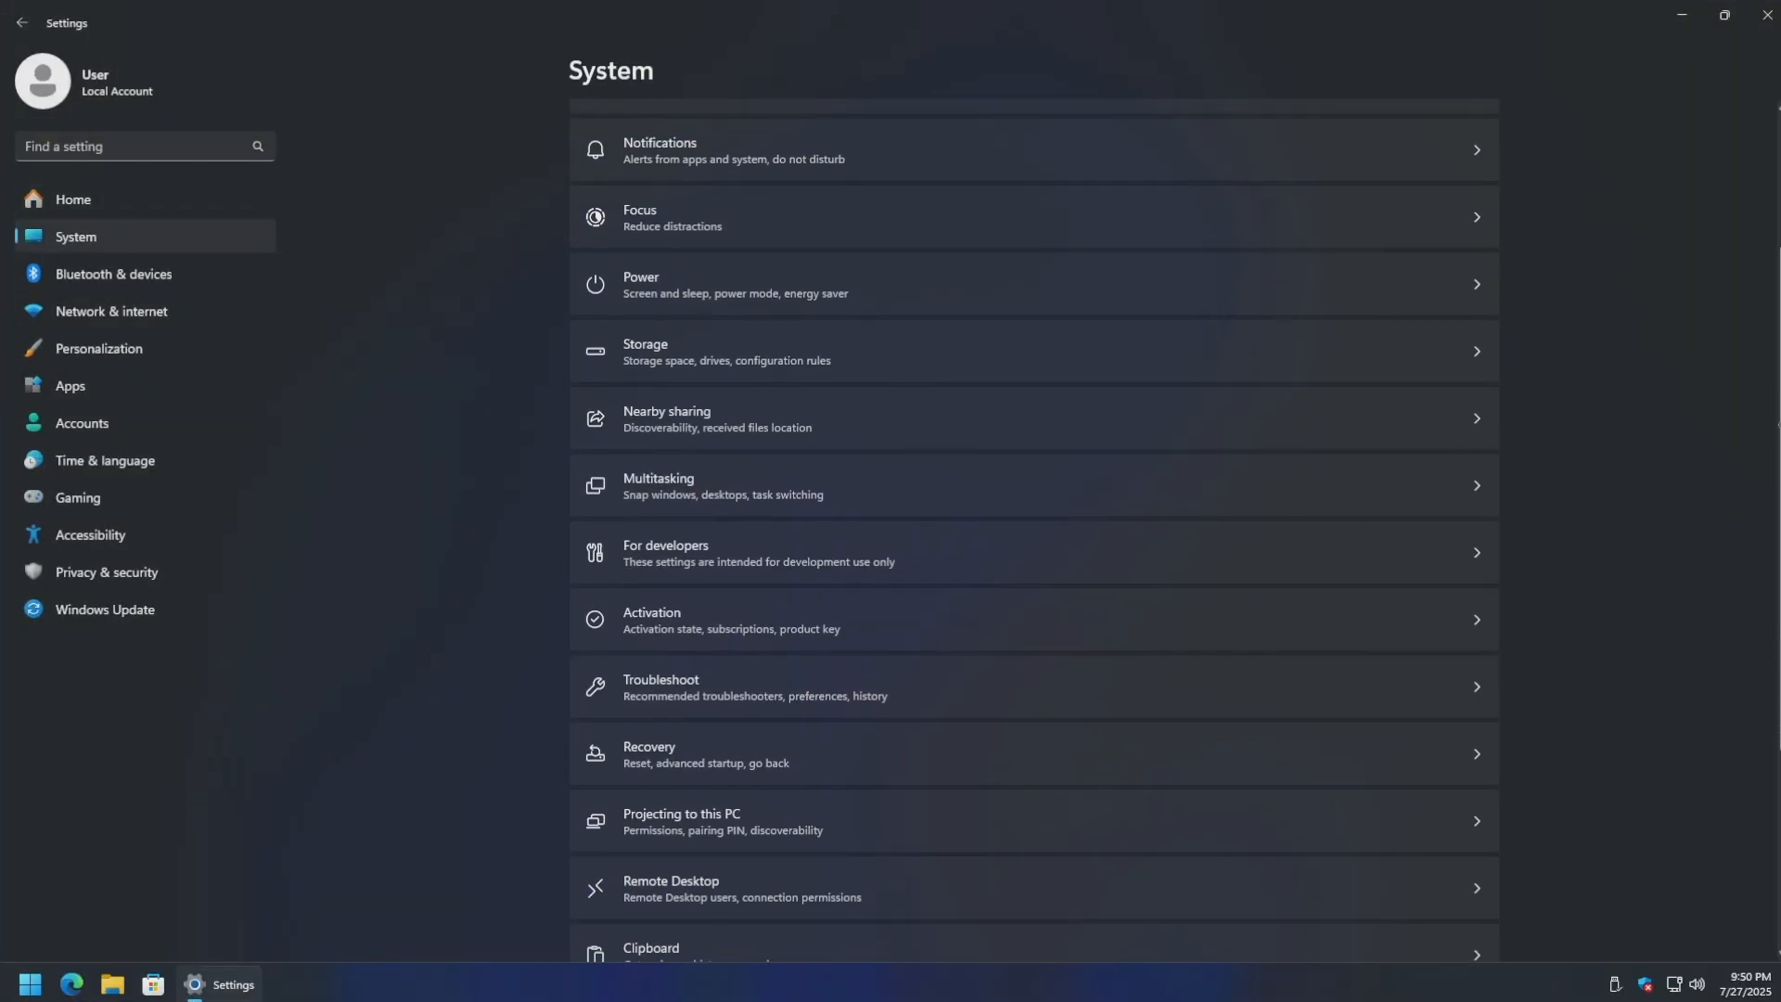
{"action": "left_click_drag", "start_coordinate": [1779, 424], "coordinate": [1779, 456]}
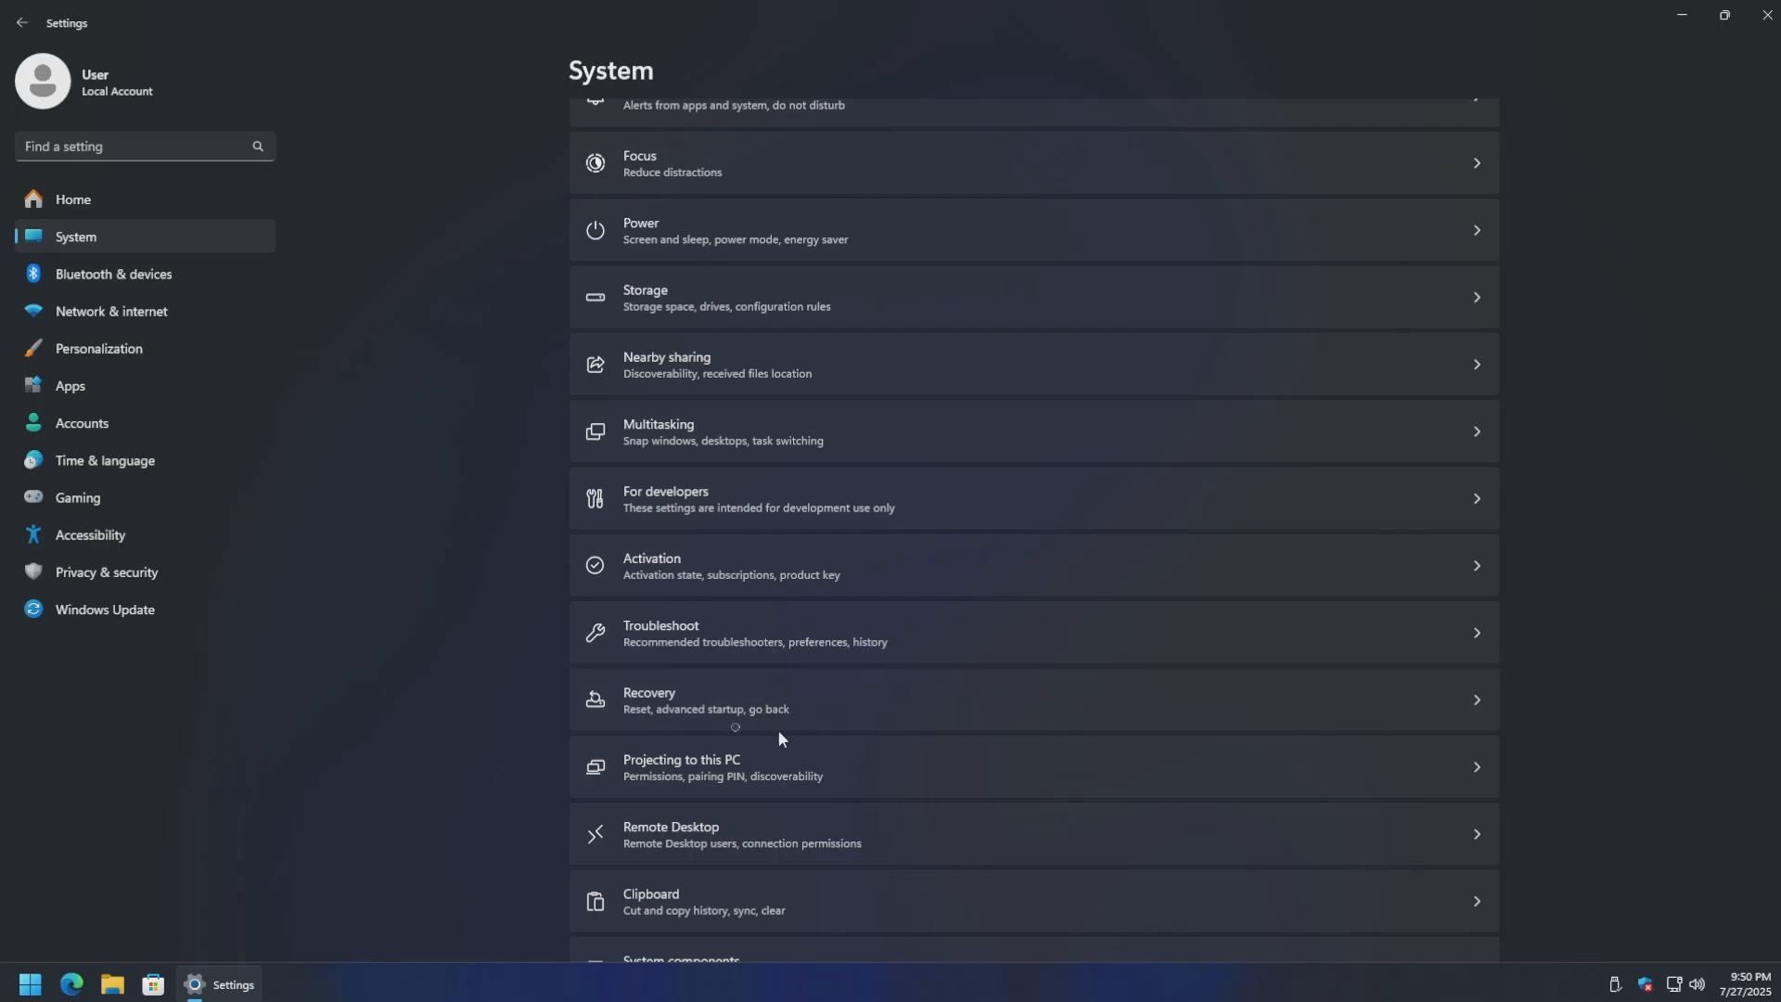
{"action": "left_click", "coordinate": [814, 720]}
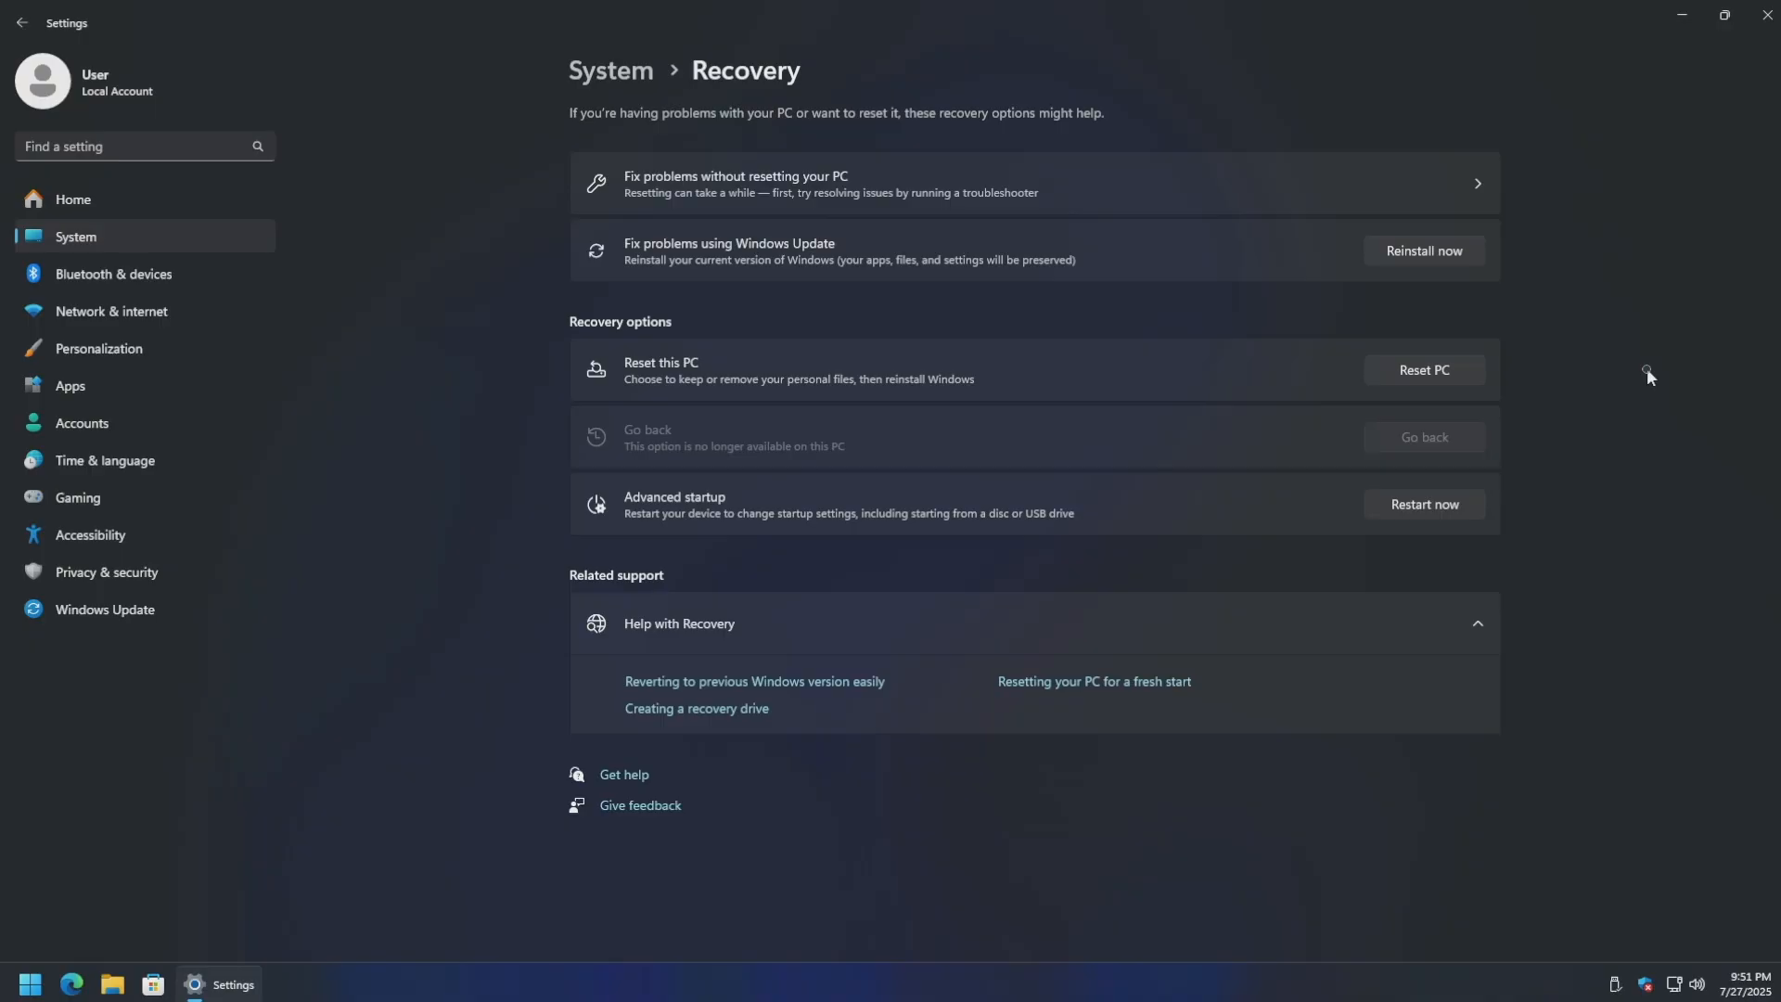
{"action": "left_click", "coordinate": [1767, 15]}
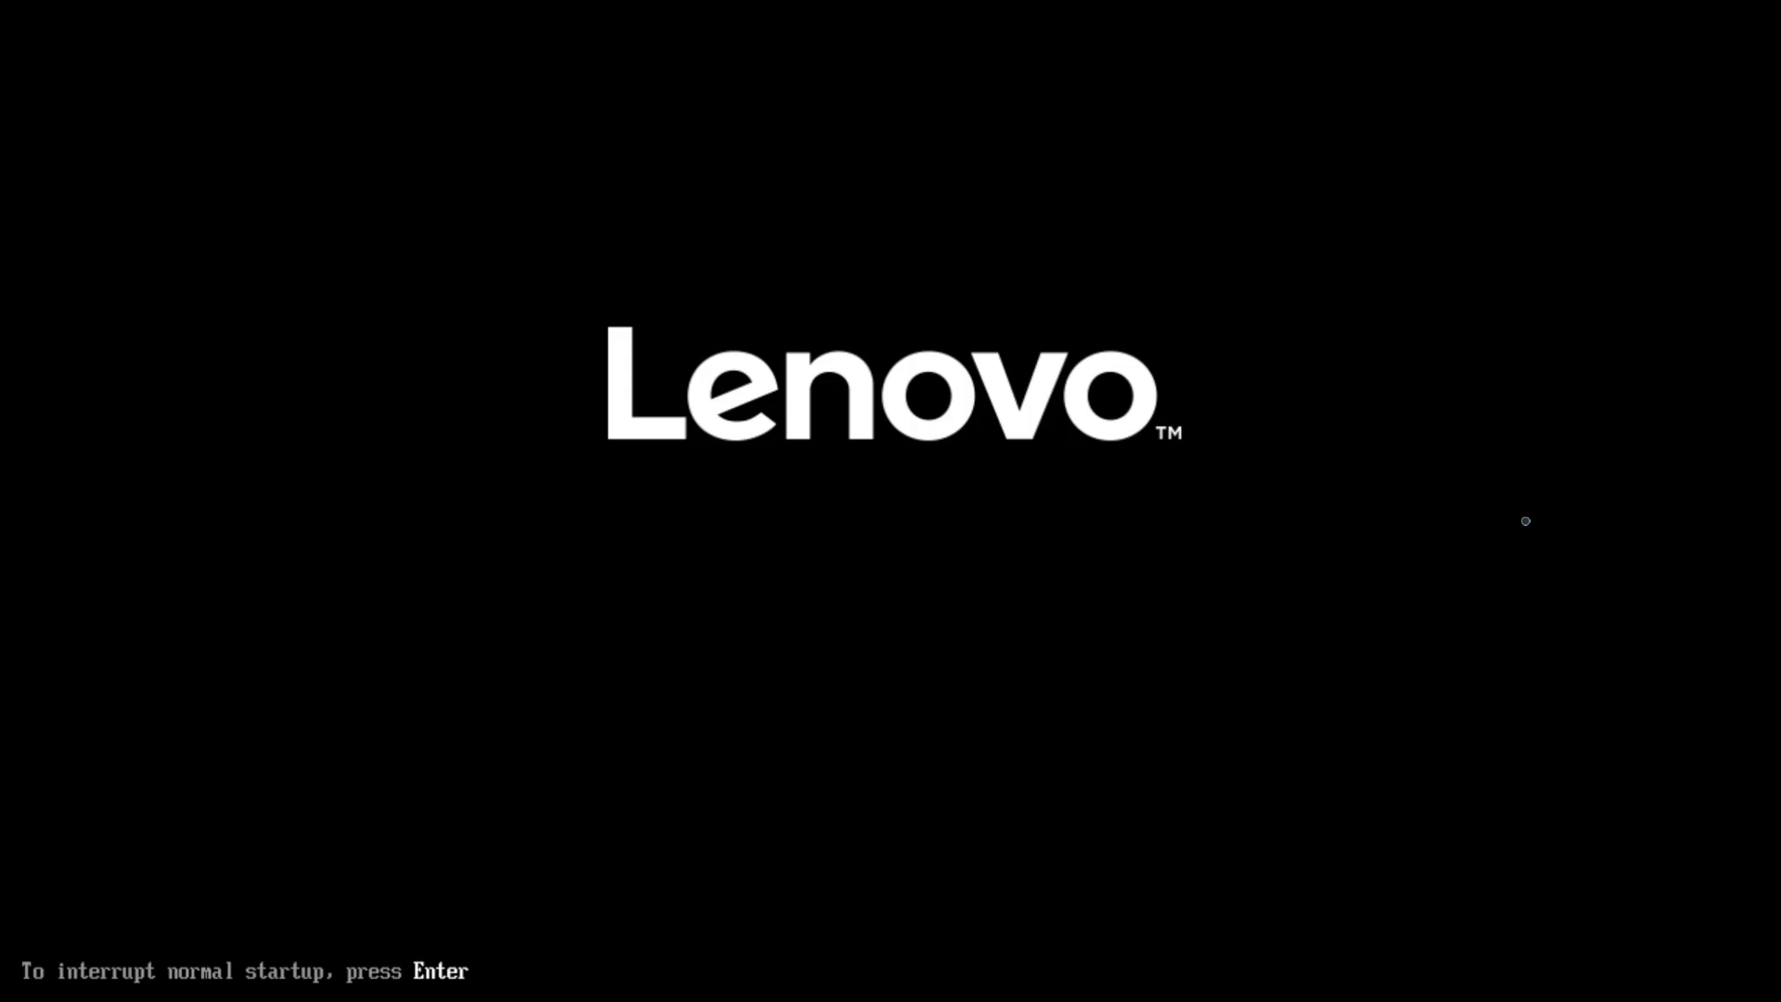
Step: Interrupt startup with the Startup Device Menu and boot the UEFI: VendorC ProductCode 3.00, Partition 1 USB entry
{"action": "key", "text": "F12"}
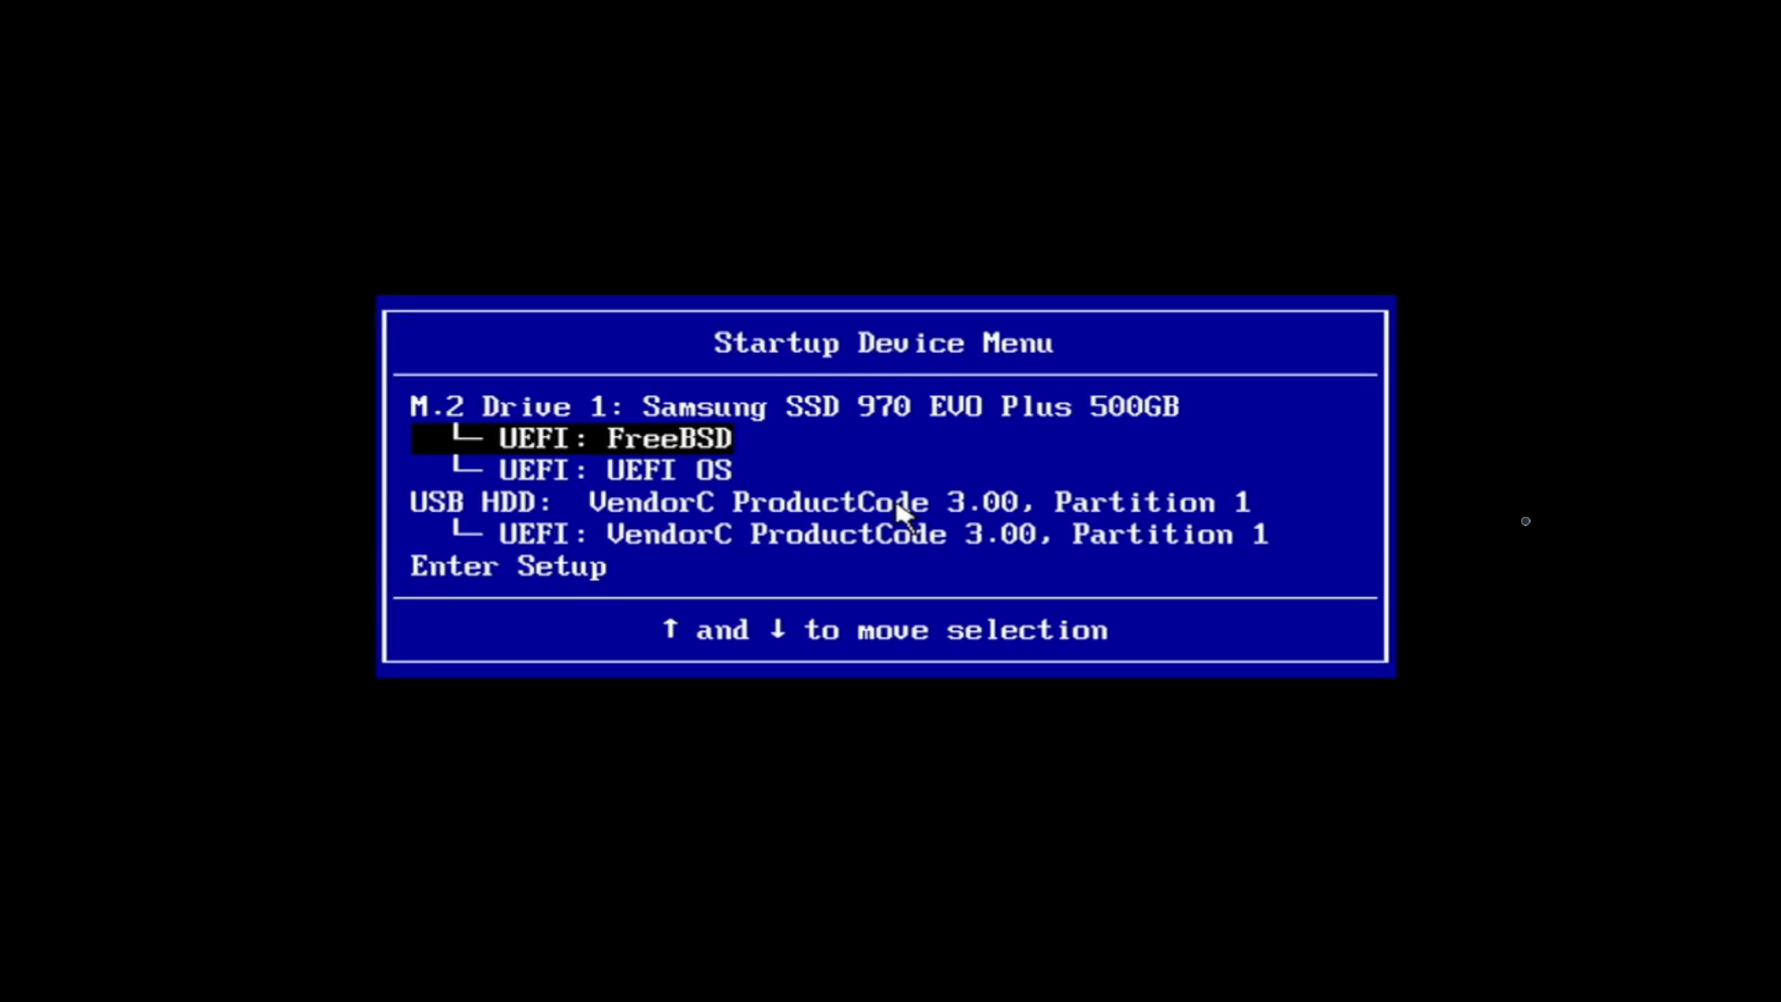
{"action": "key", "text": "Down"}
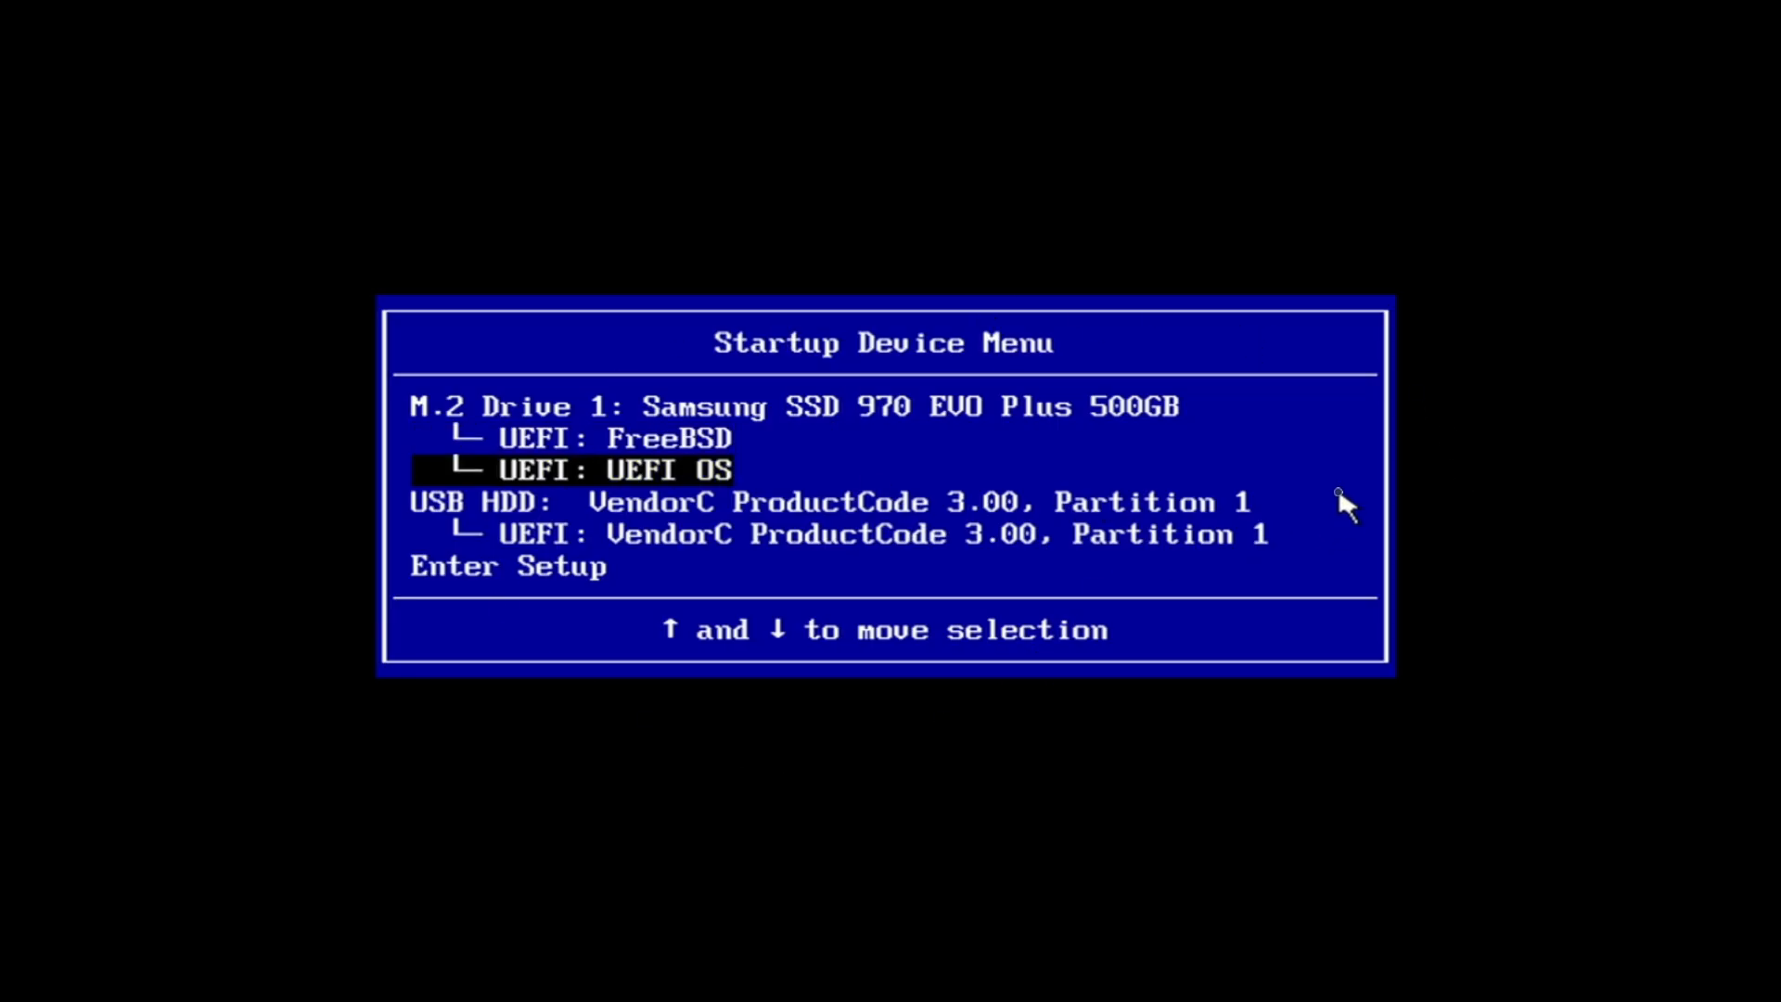
{"action": "left_click", "coordinate": [440, 525]}
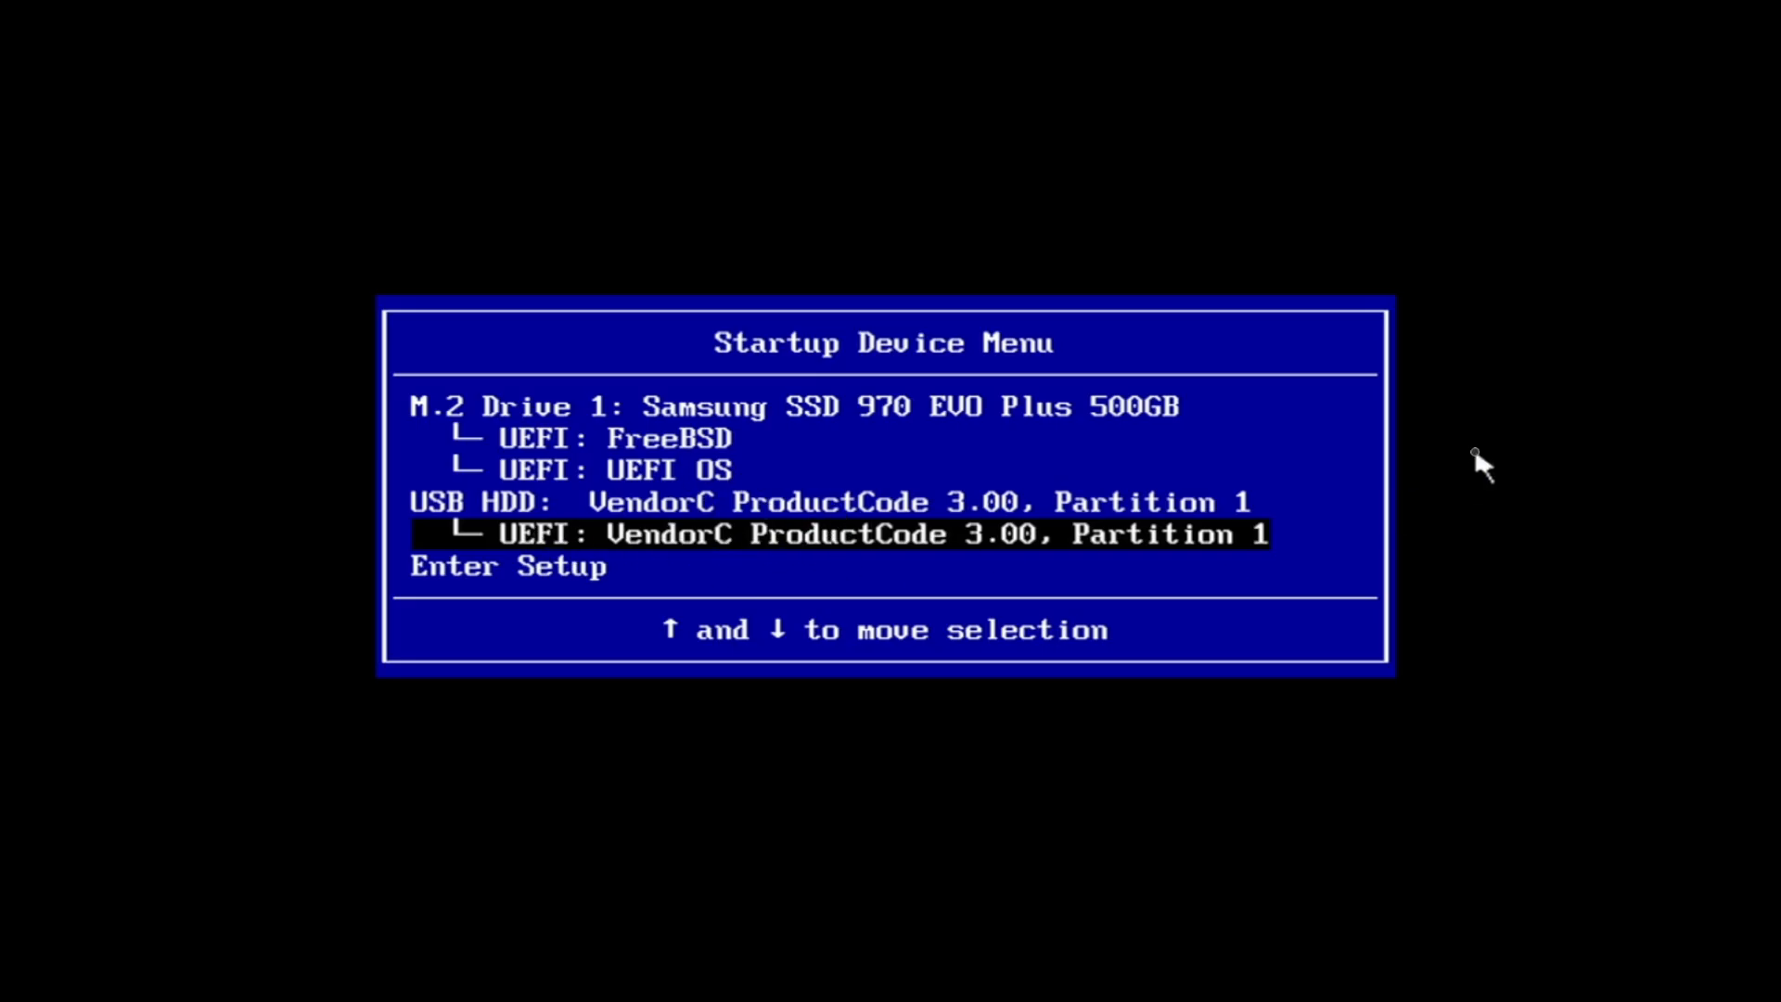
{"action": "key", "text": "Return"}
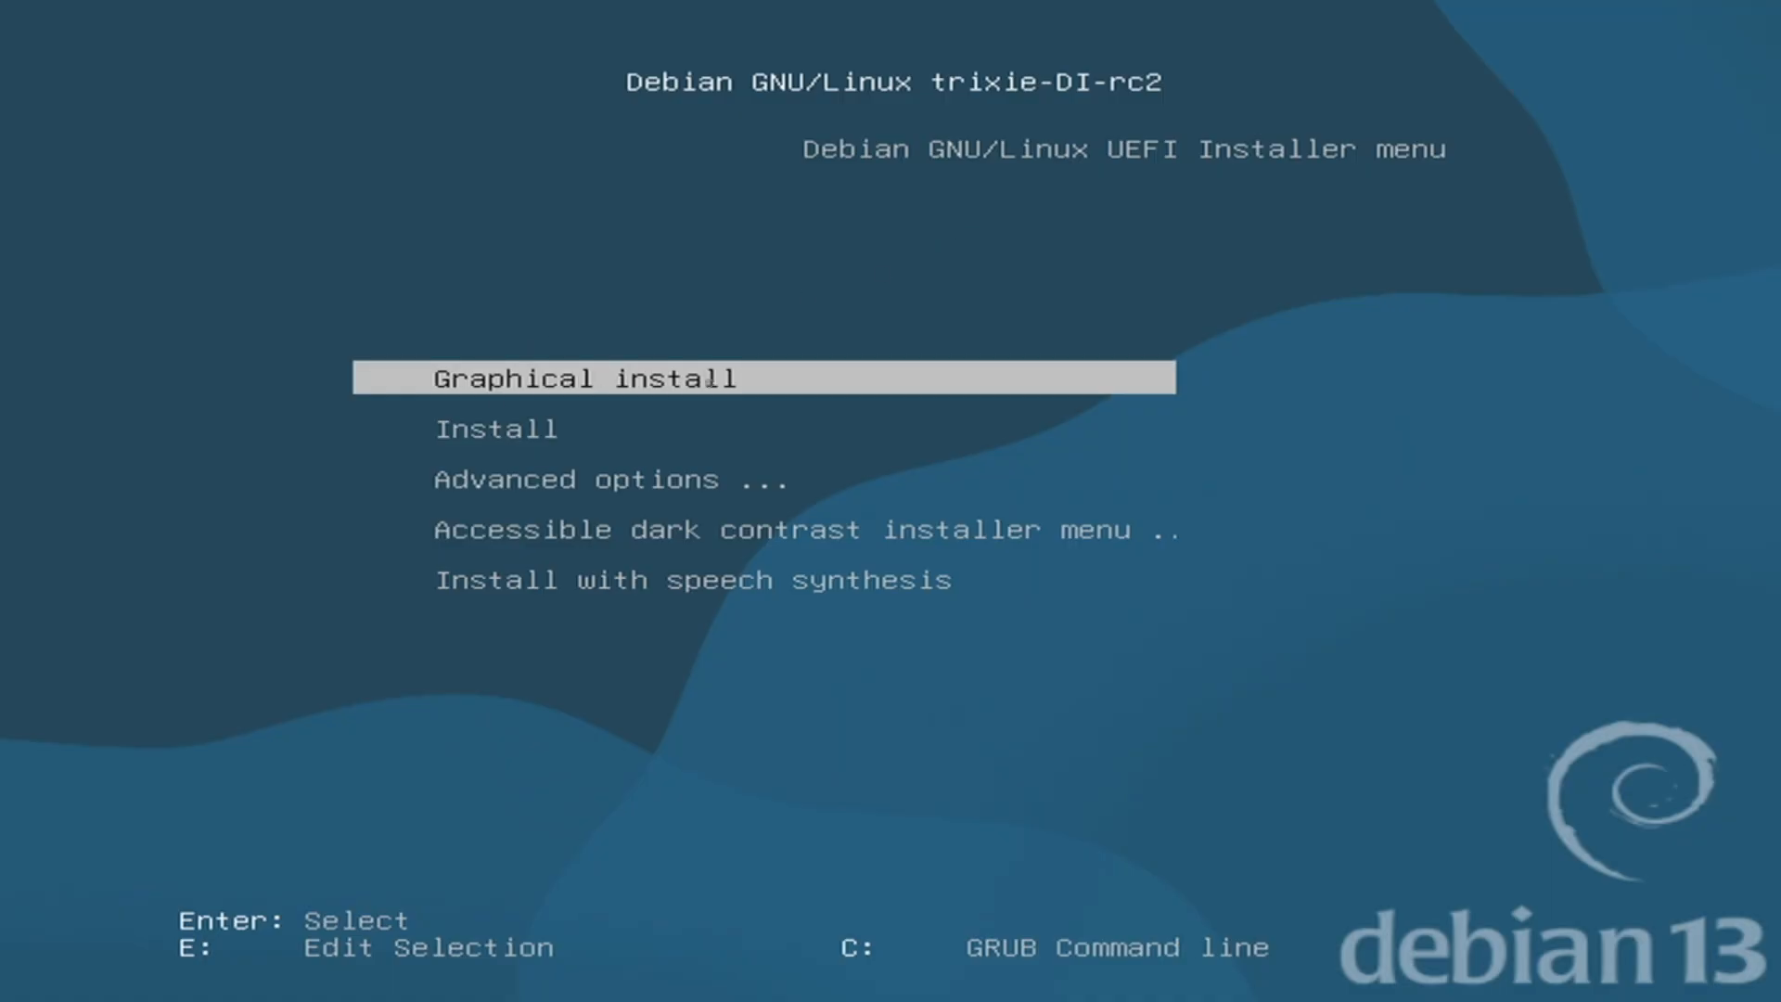
Step: Look through the Debian UEFI Installer menu entries and start Graphical install
{"action": "key", "text": "Down"}
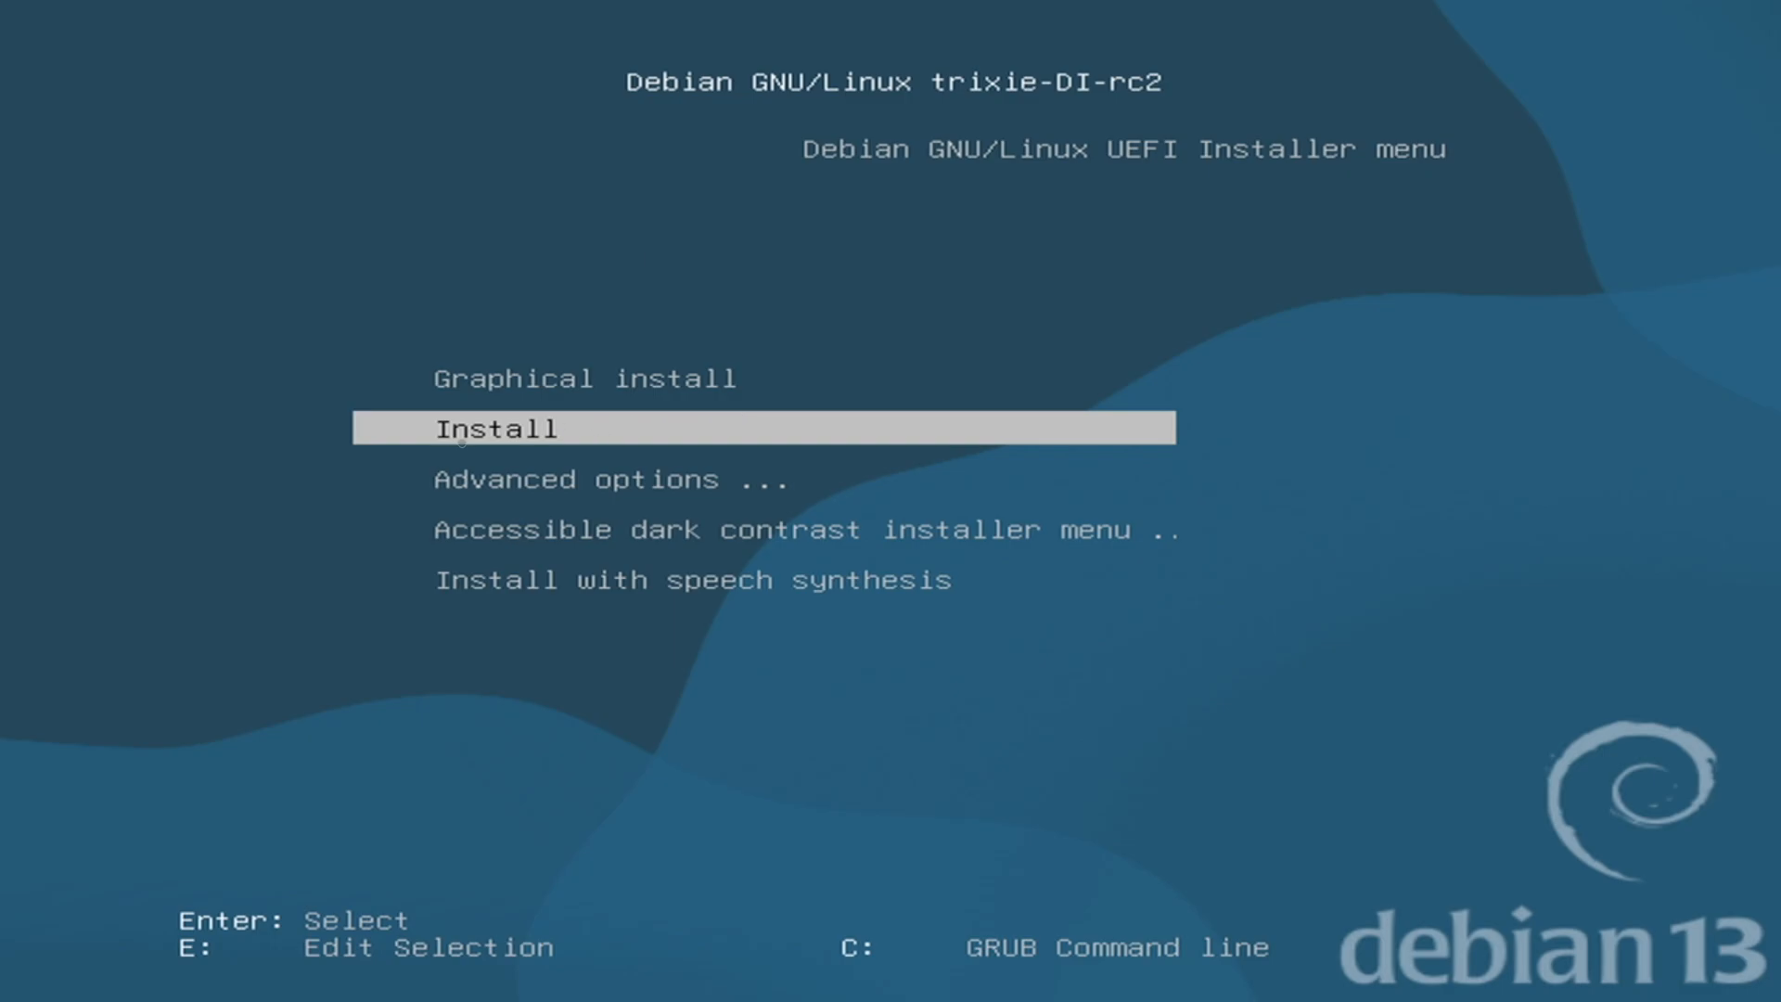
{"action": "key", "text": "Down"}
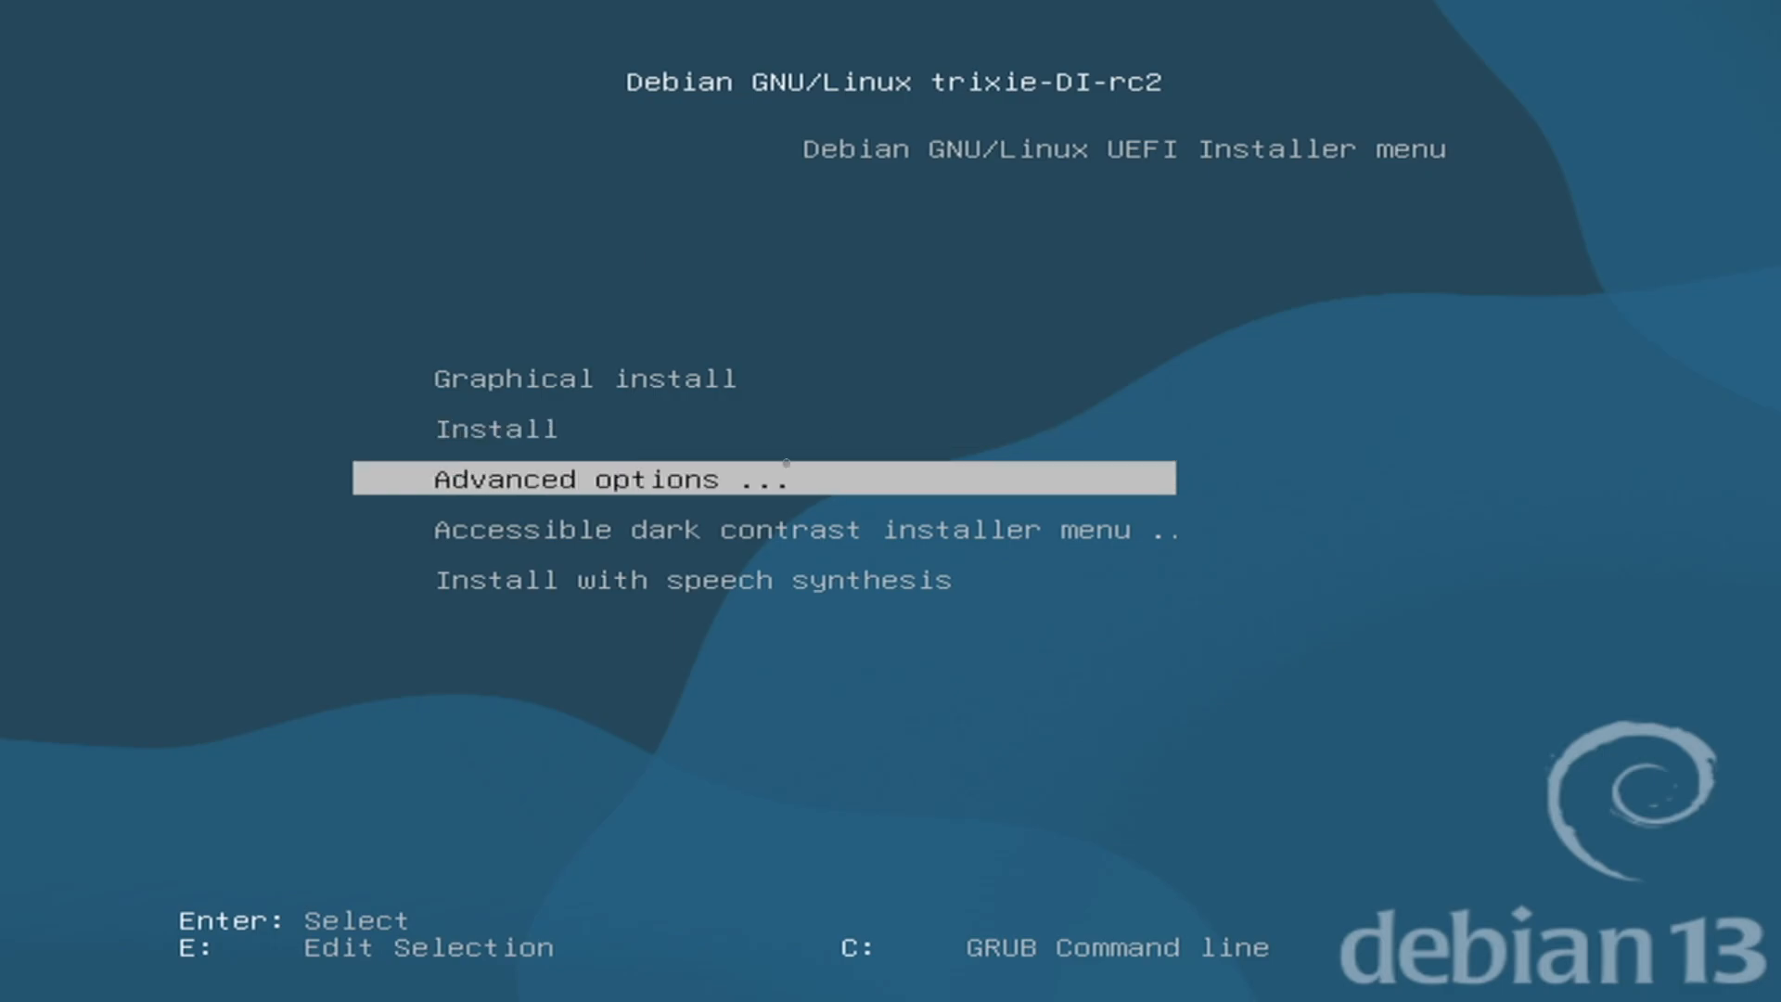
{"action": "key", "text": "Down"}
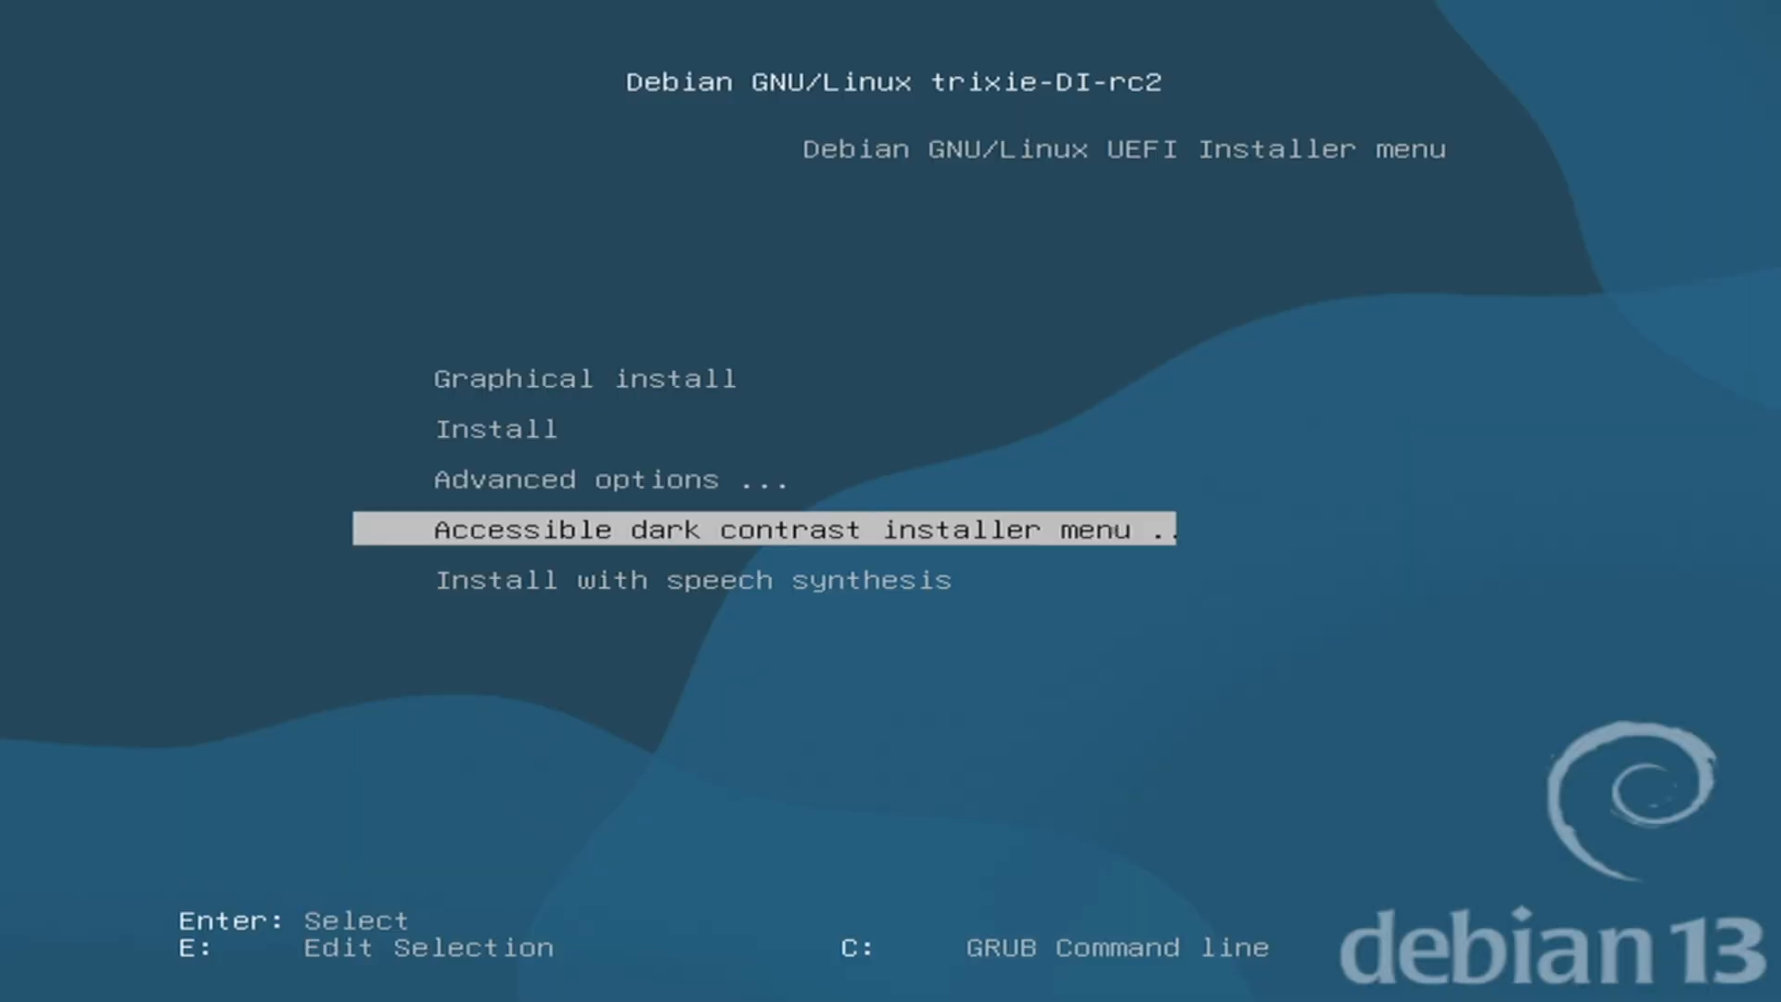
{"action": "key", "text": "Down"}
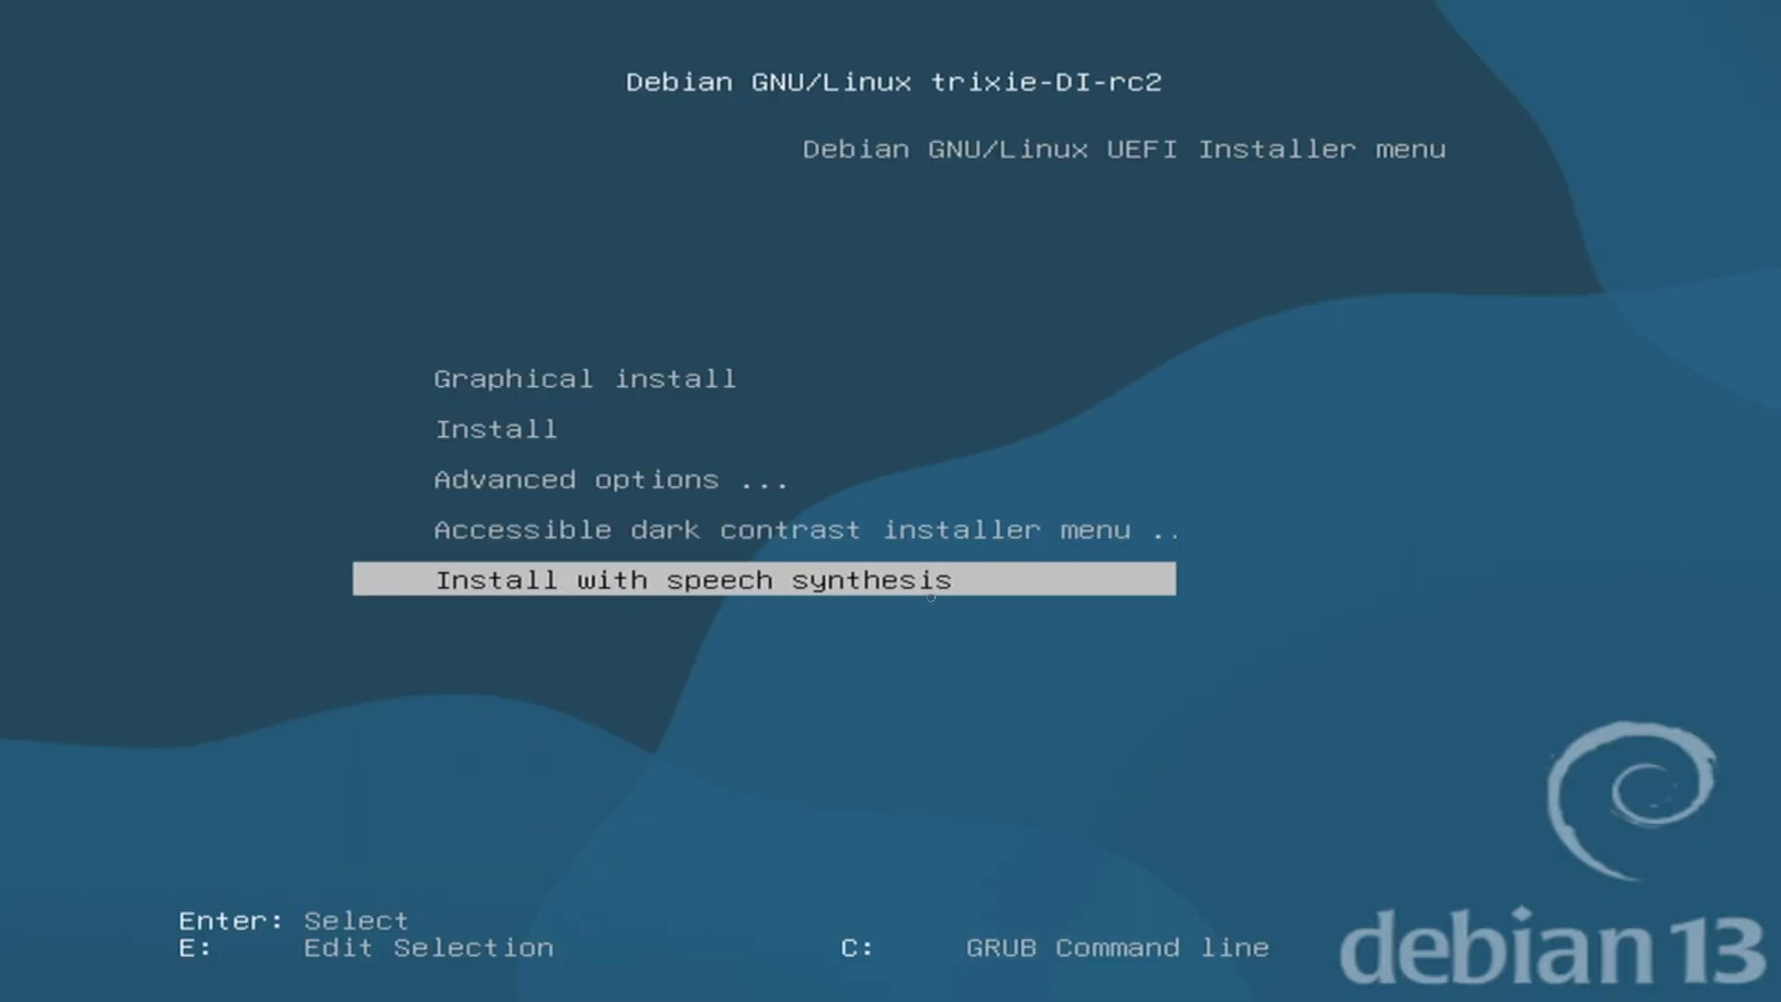
{"action": "key", "text": "Up"}
{"action": "key", "text": "Up"}
{"action": "key", "text": "Up"}
{"action": "key", "text": "Up"}
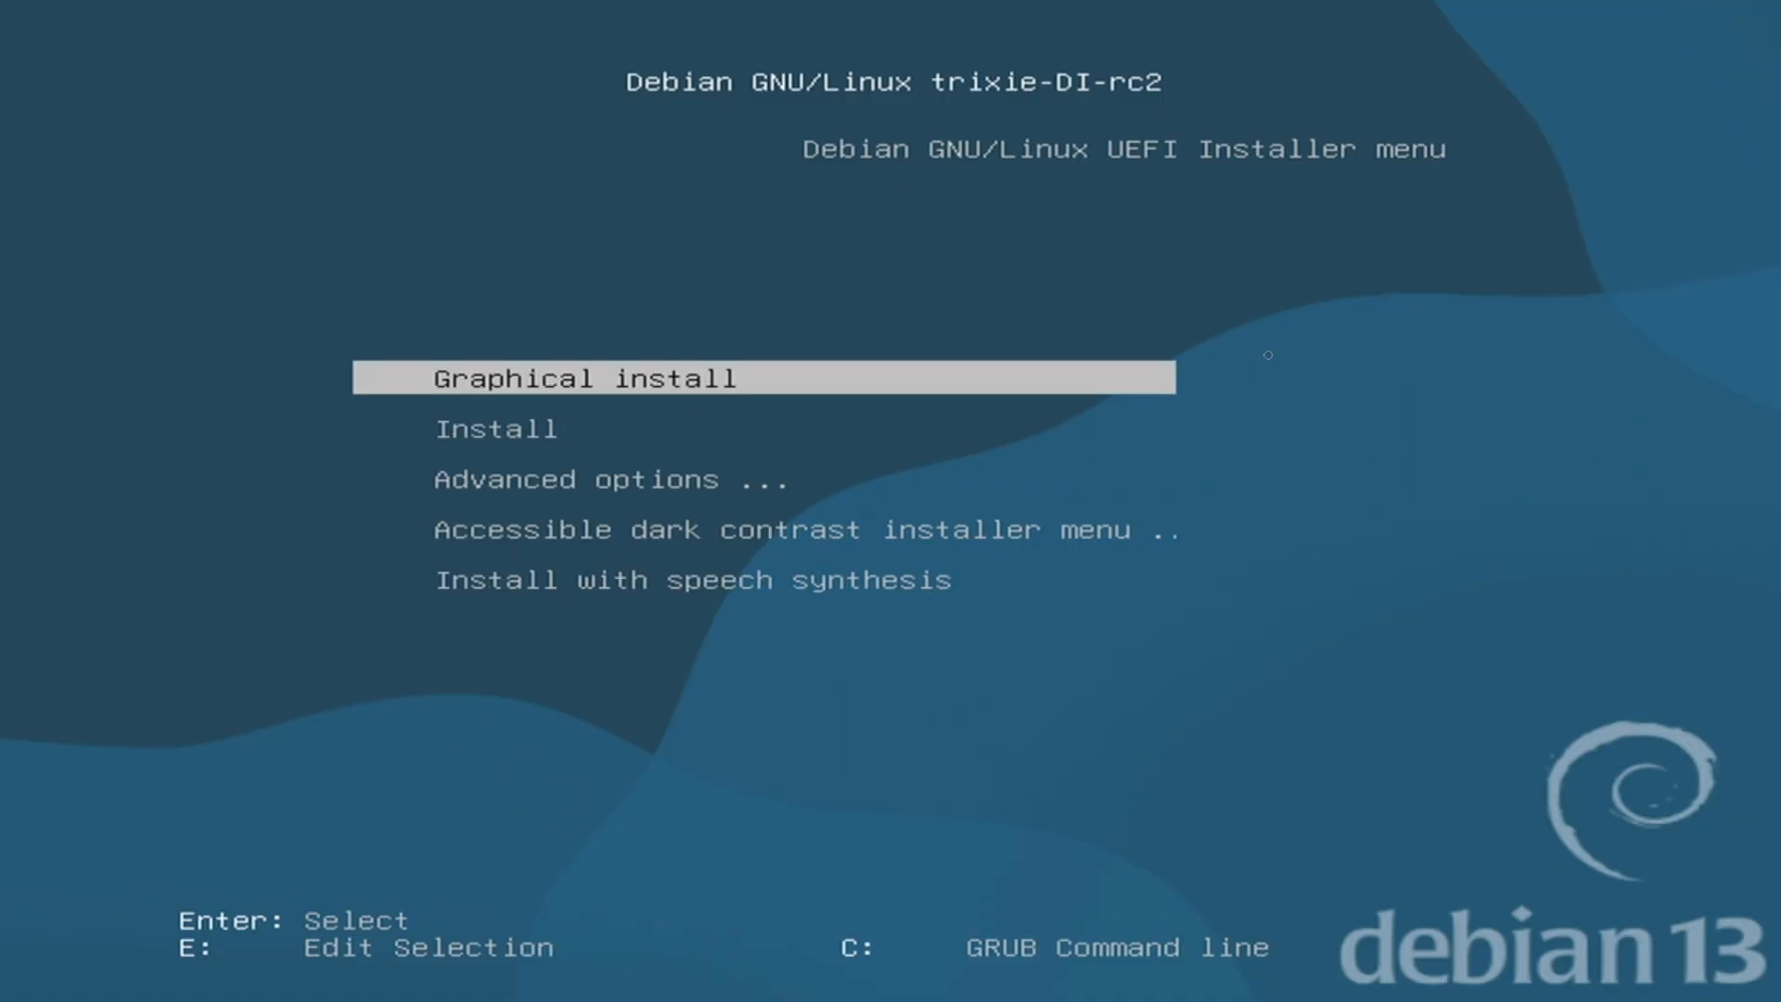
{"action": "key", "text": "Return"}
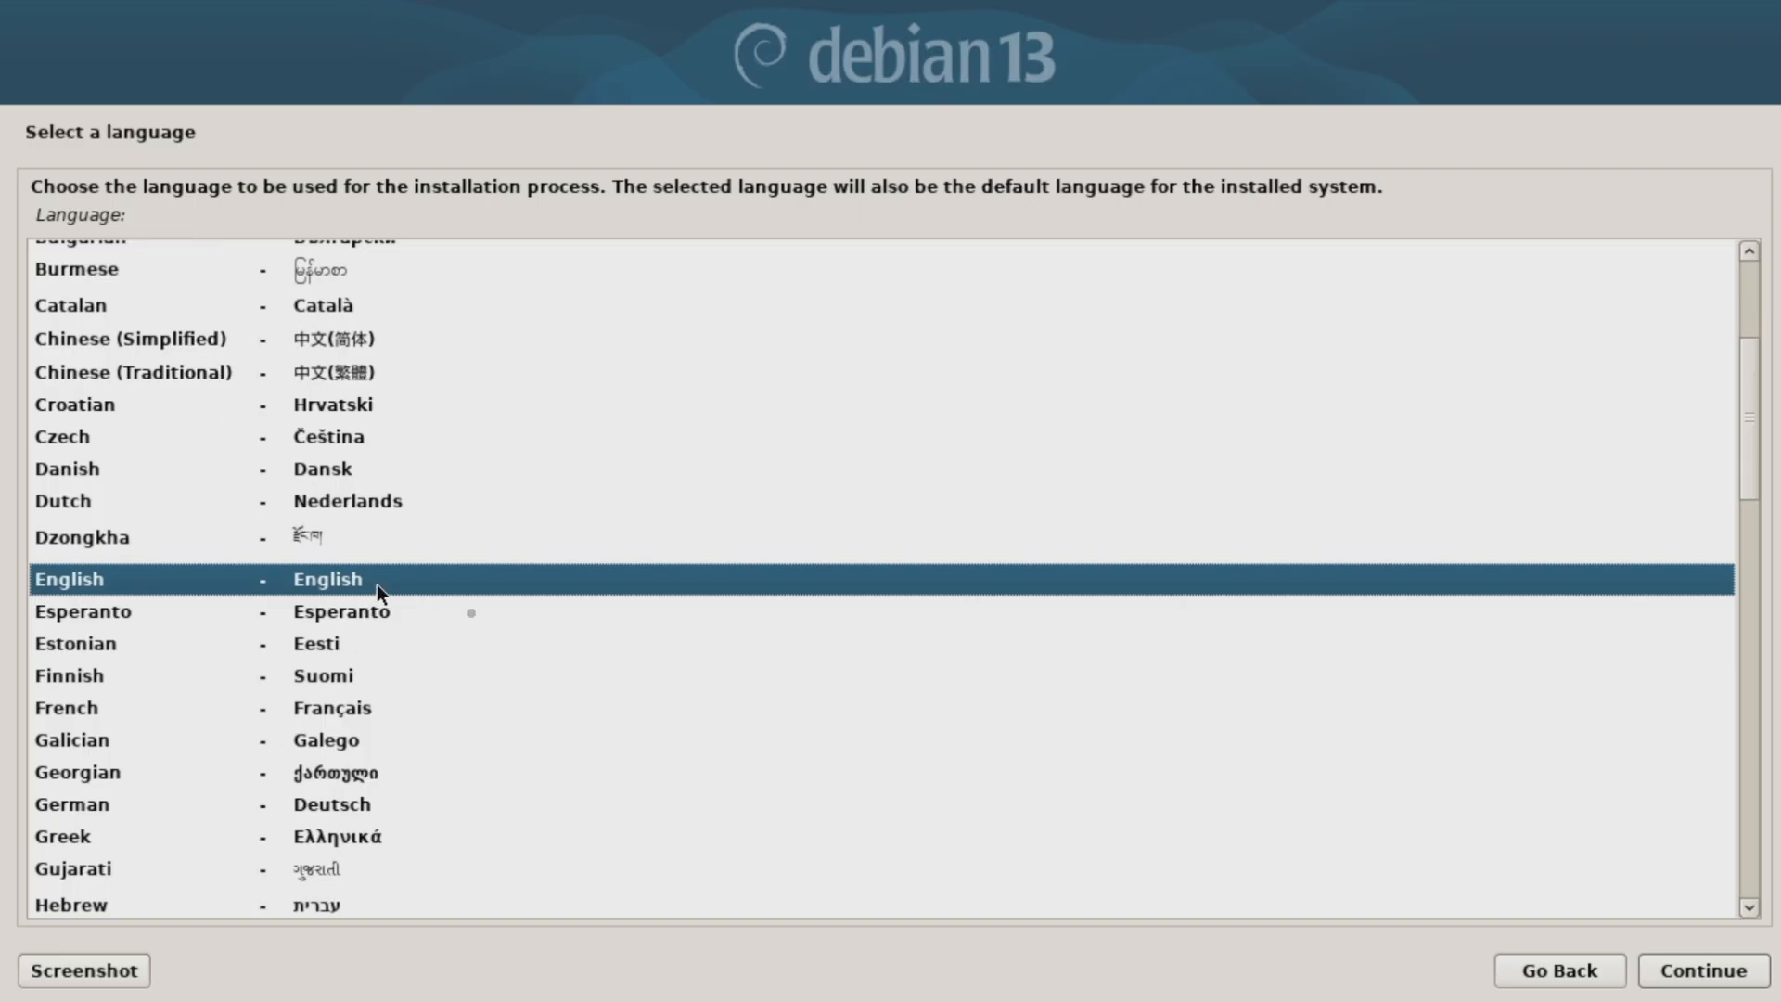
Step: Accept English as the language, United States as the location and American English as the keymap
{"action": "left_click", "coordinate": [1712, 978]}
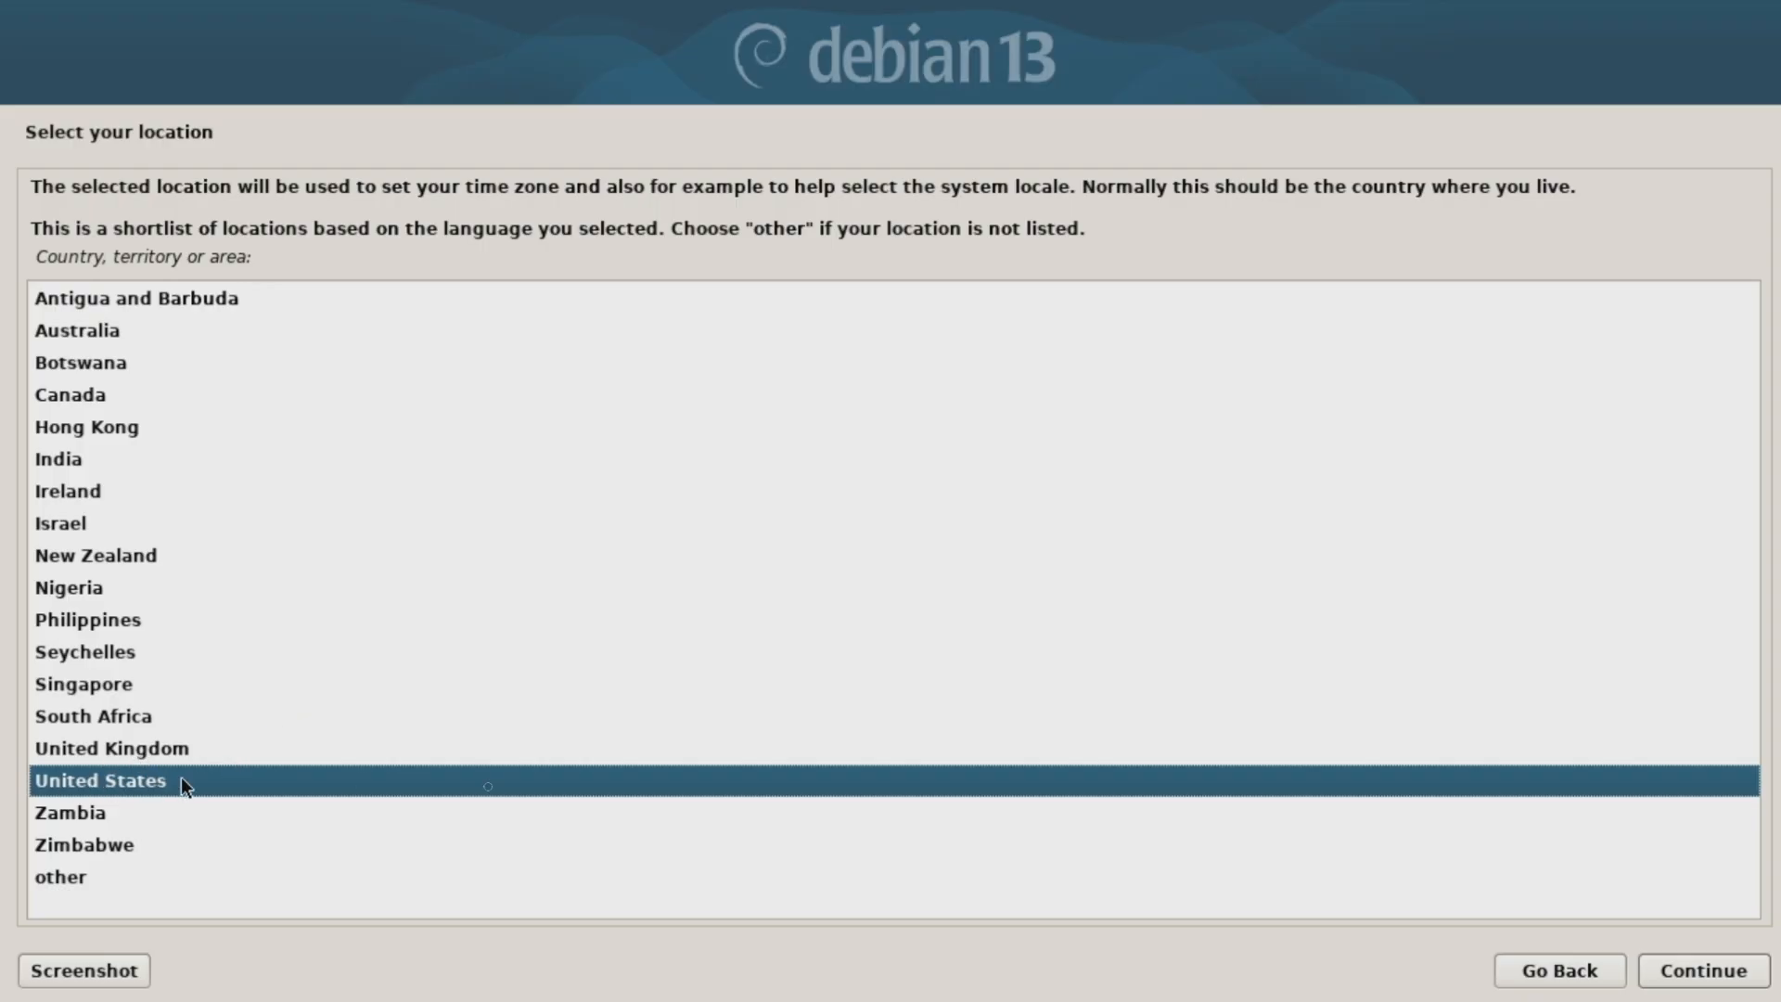
{"action": "left_click", "coordinate": [1702, 972]}
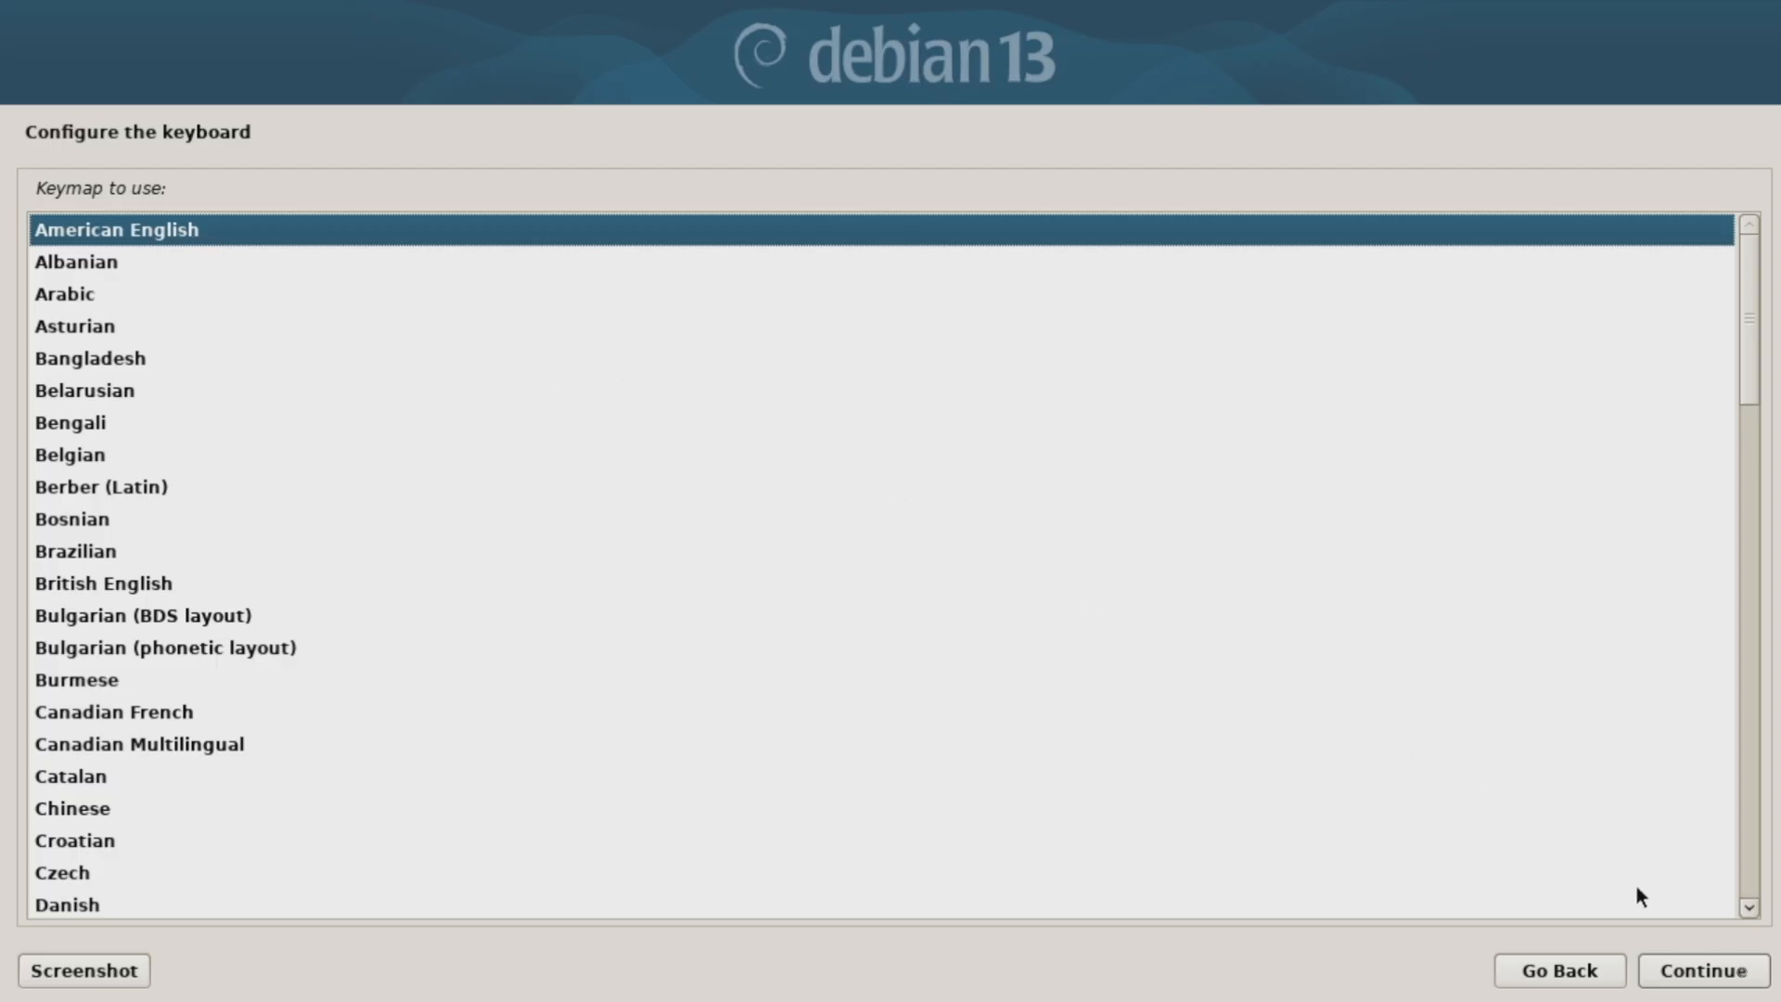
{"action": "left_click", "coordinate": [1717, 972]}
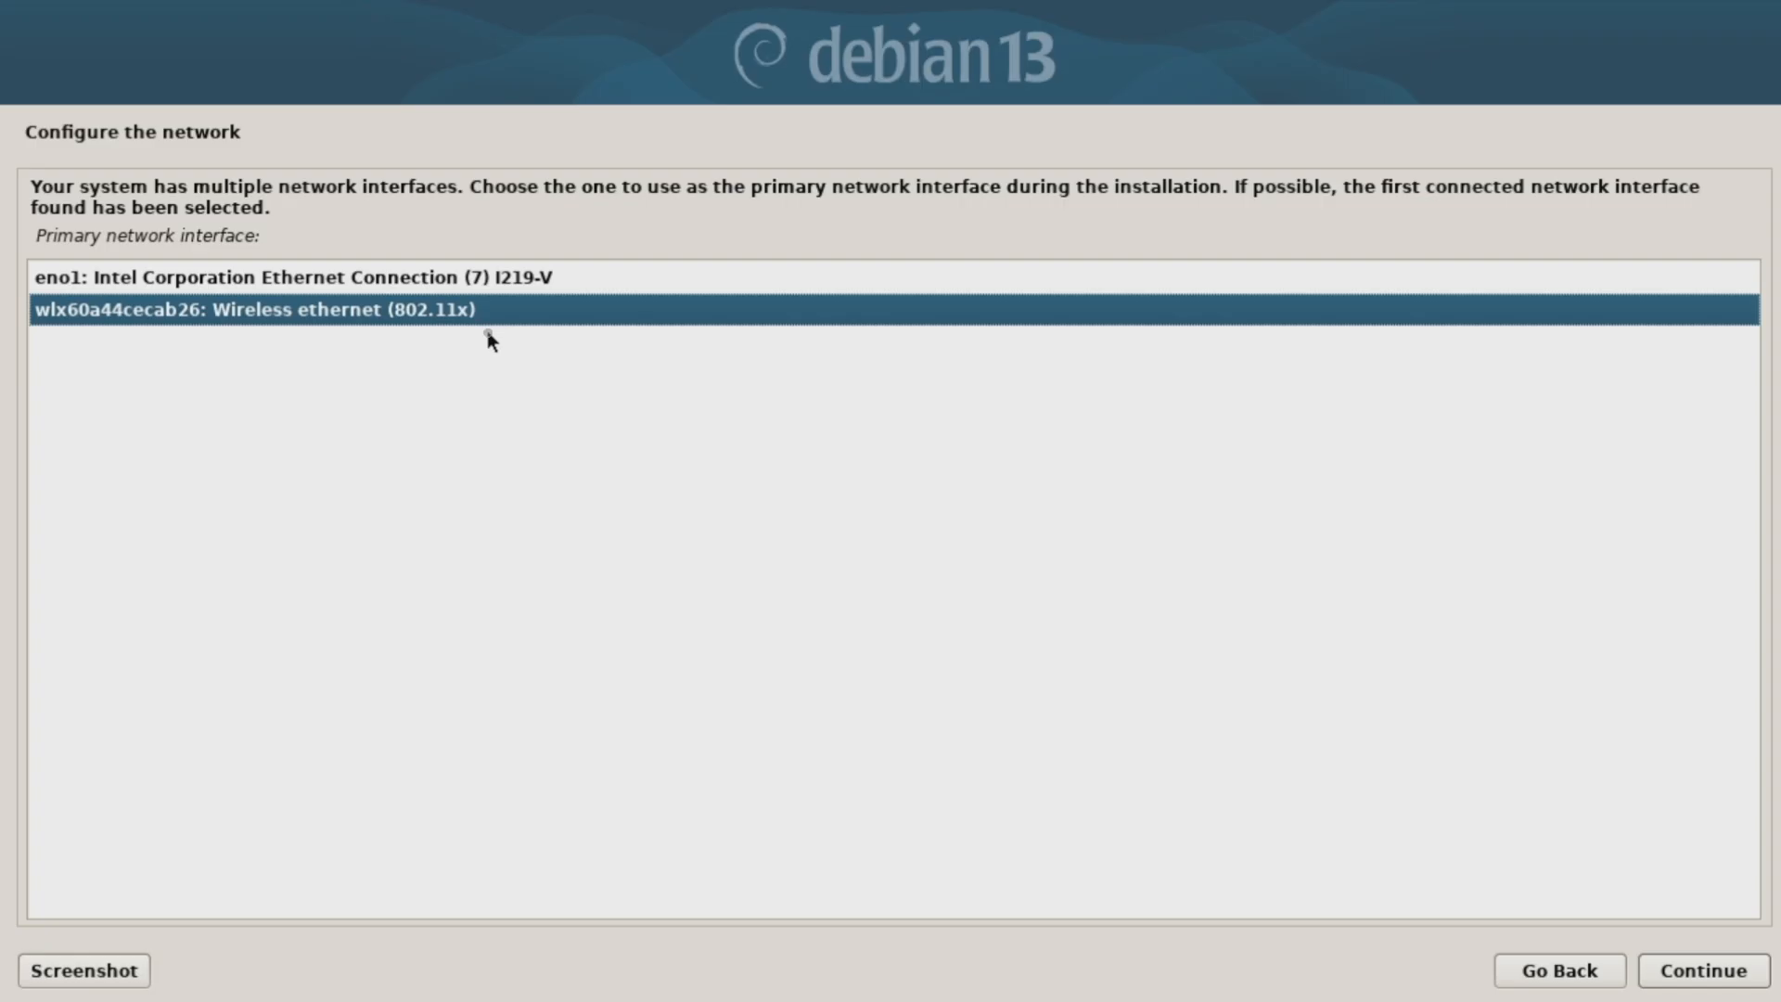
Step: Configure the network with primary interface eno1, hostname digital-debian-13 and domain name localdomain
{"action": "key", "text": "Up"}
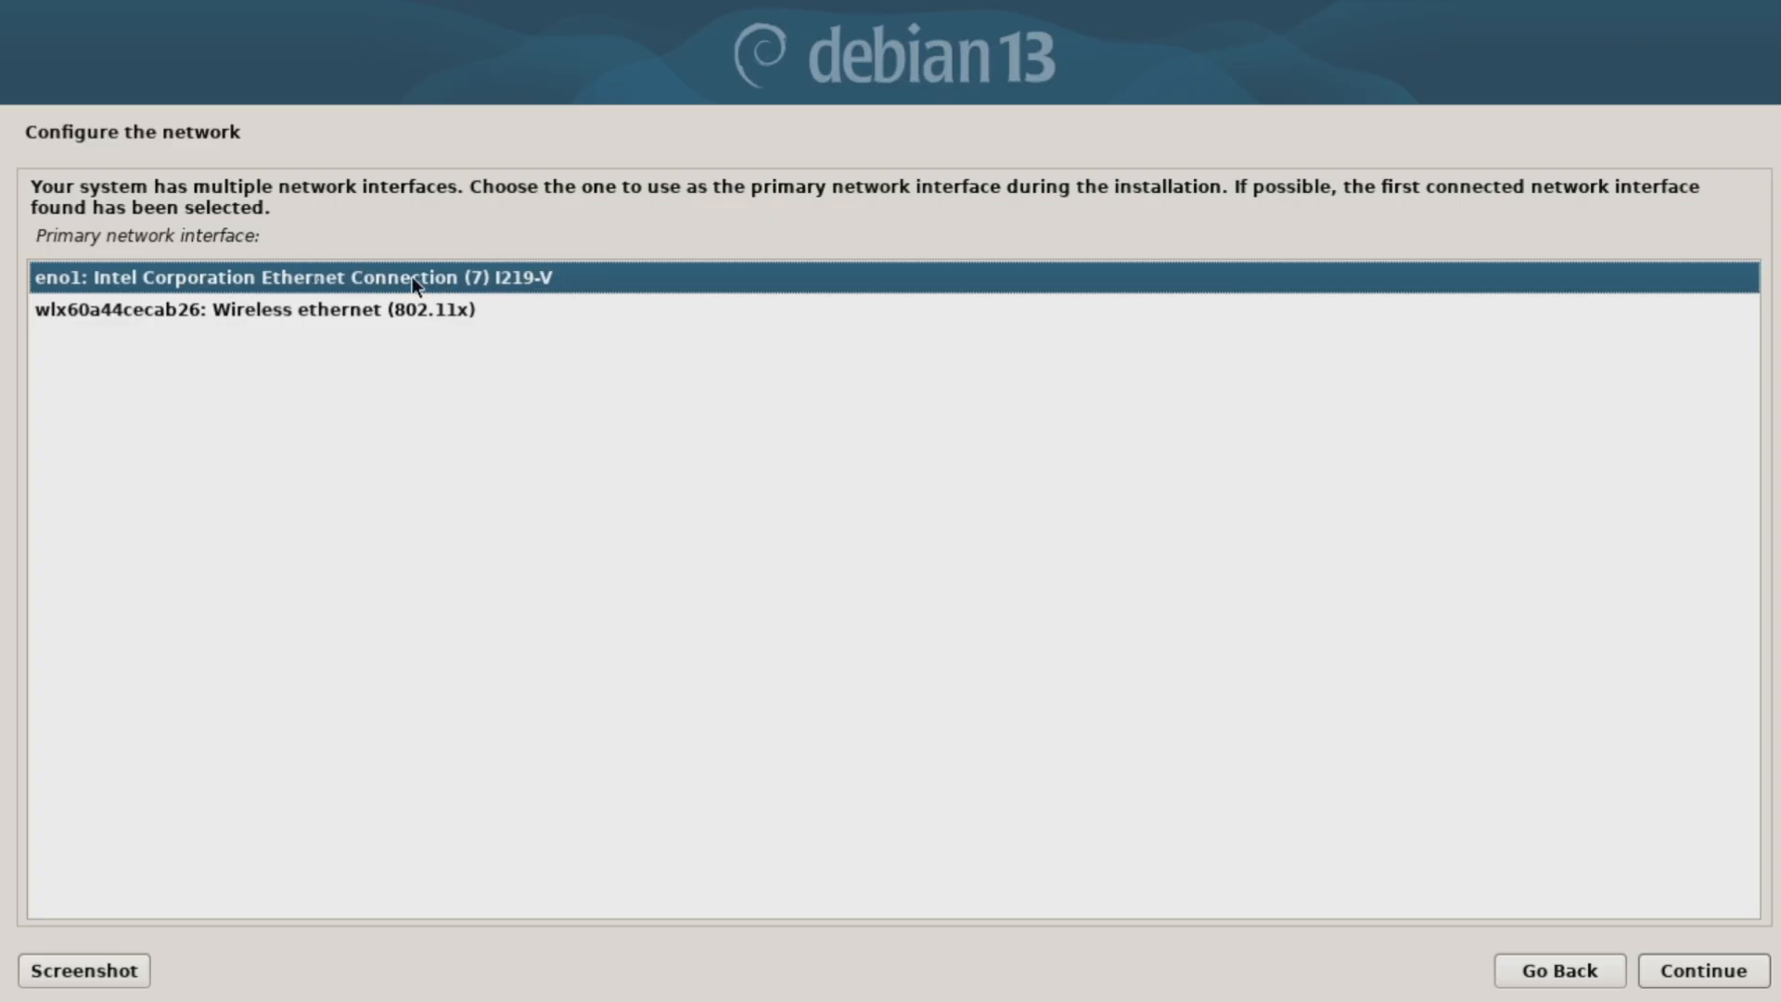
{"action": "left_click", "coordinate": [1710, 975]}
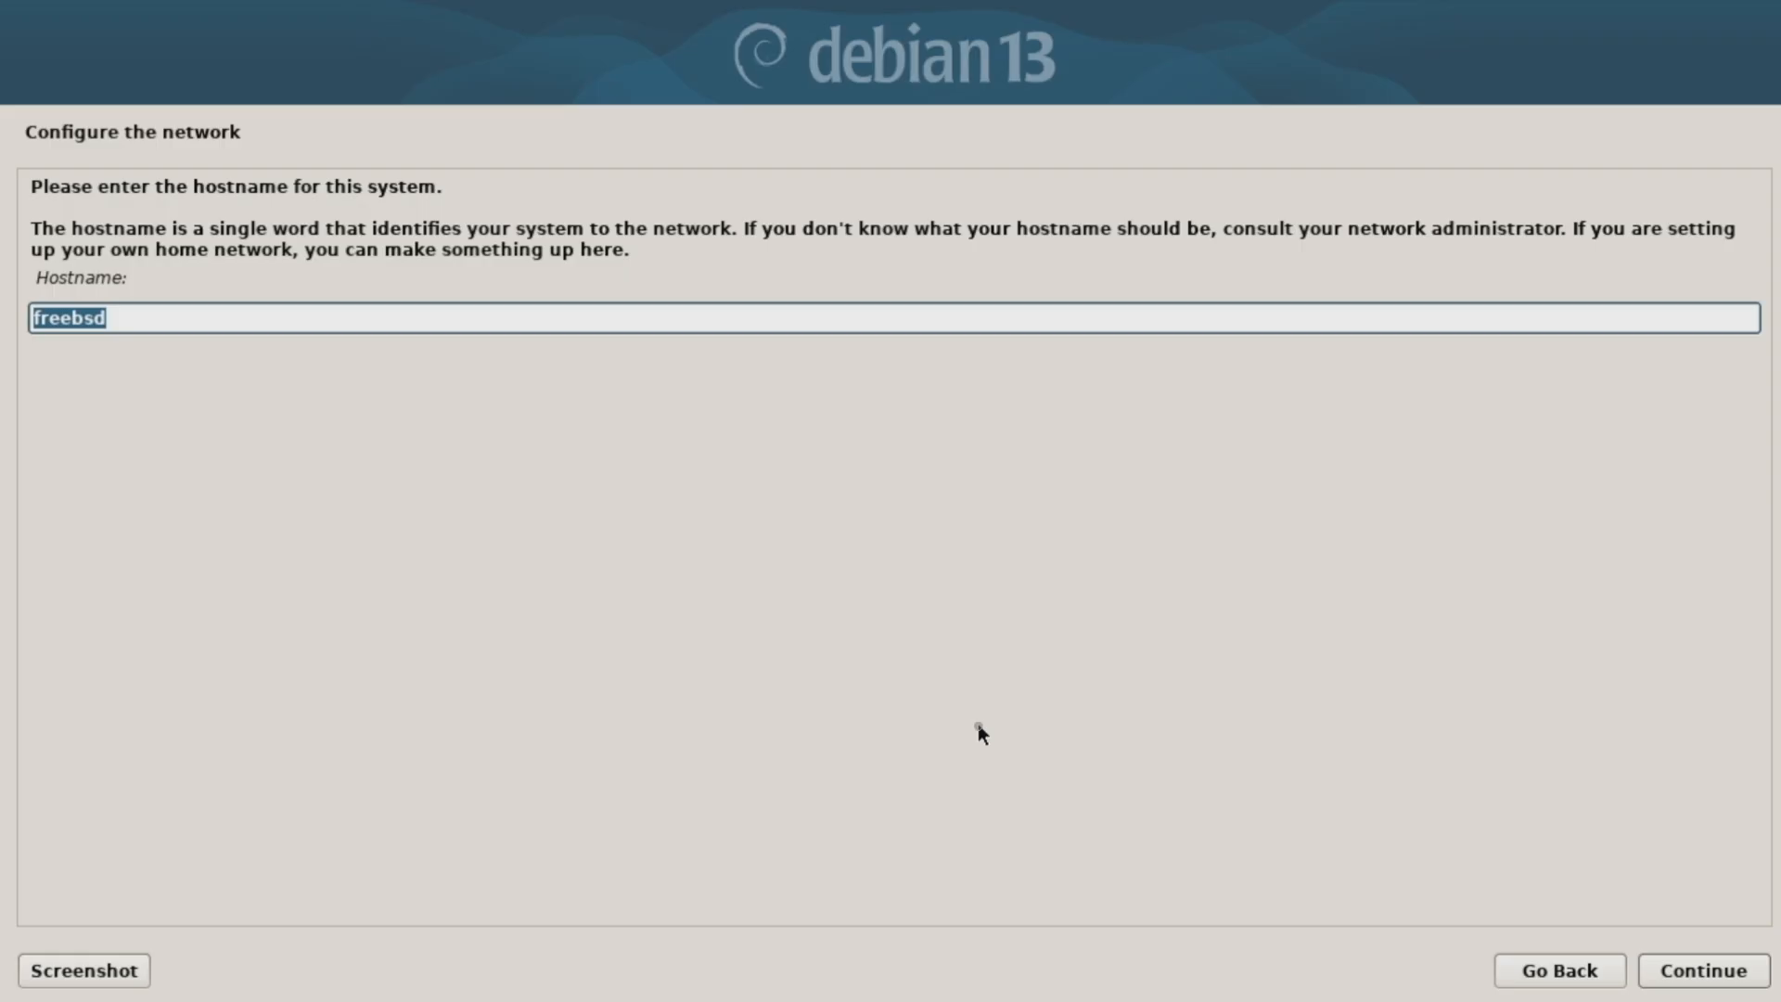
{"action": "key", "text": "BackSpace"}
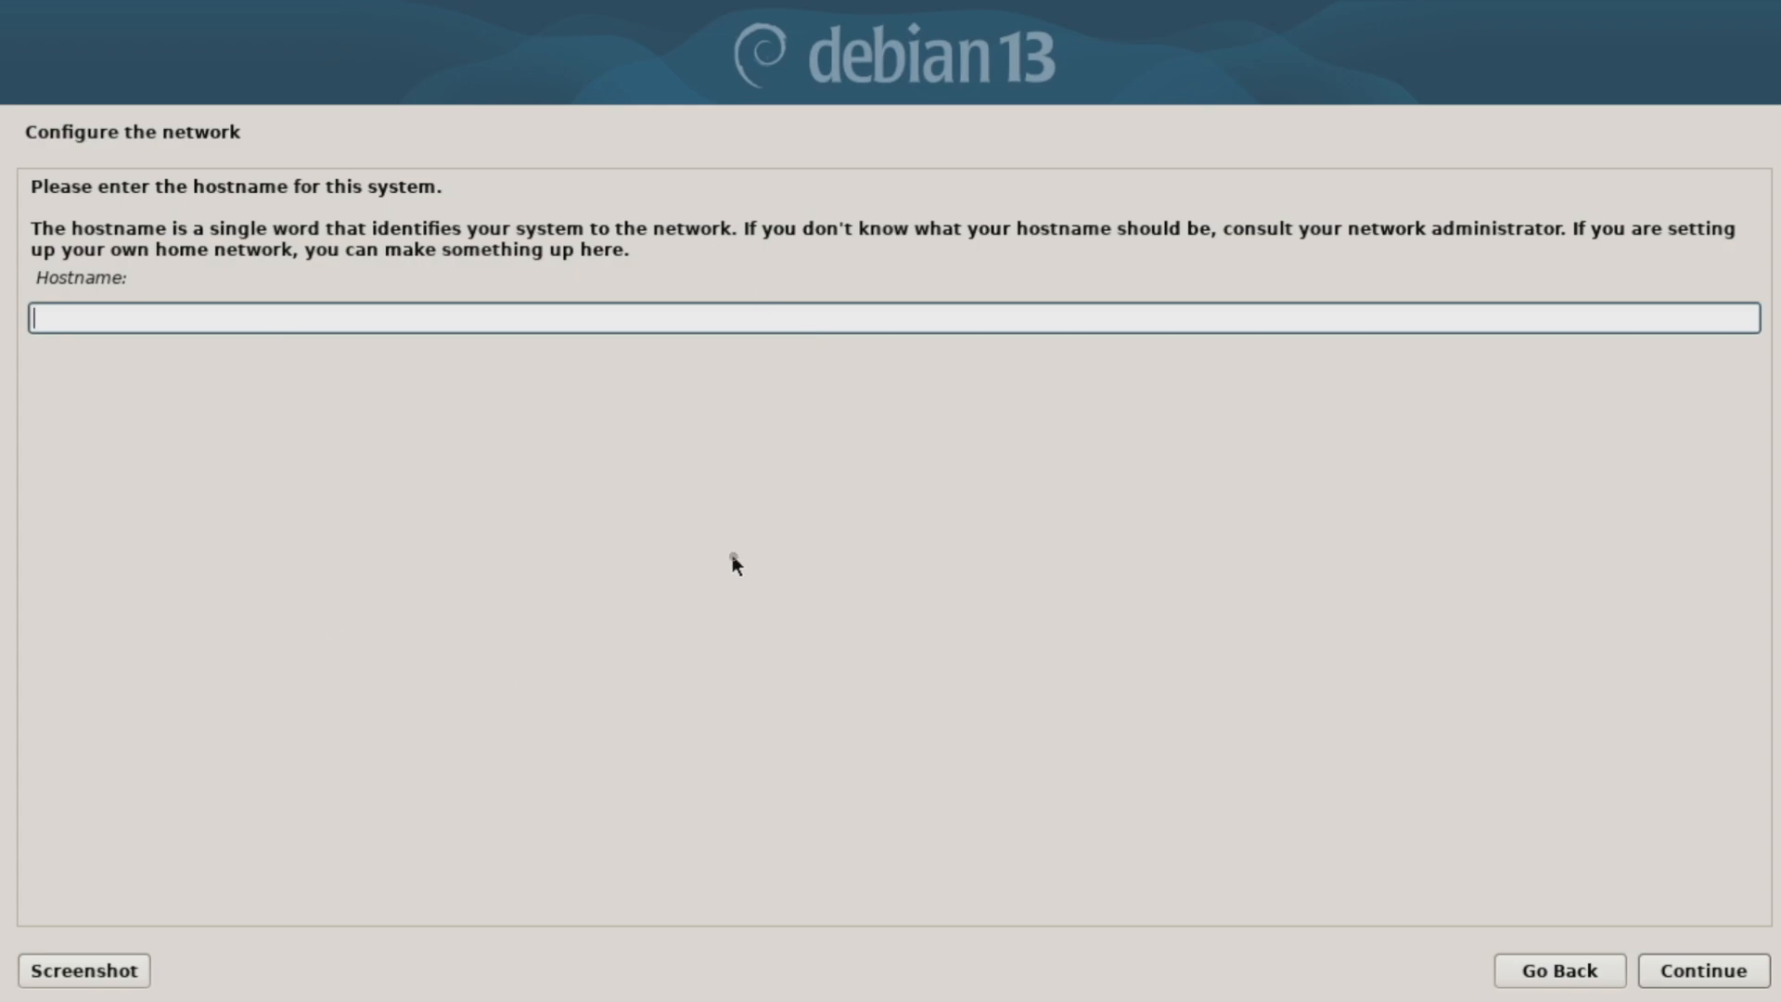
{"action": "type", "text": "digital-debian-13"}
{"action": "left_click", "coordinate": [1688, 971]}
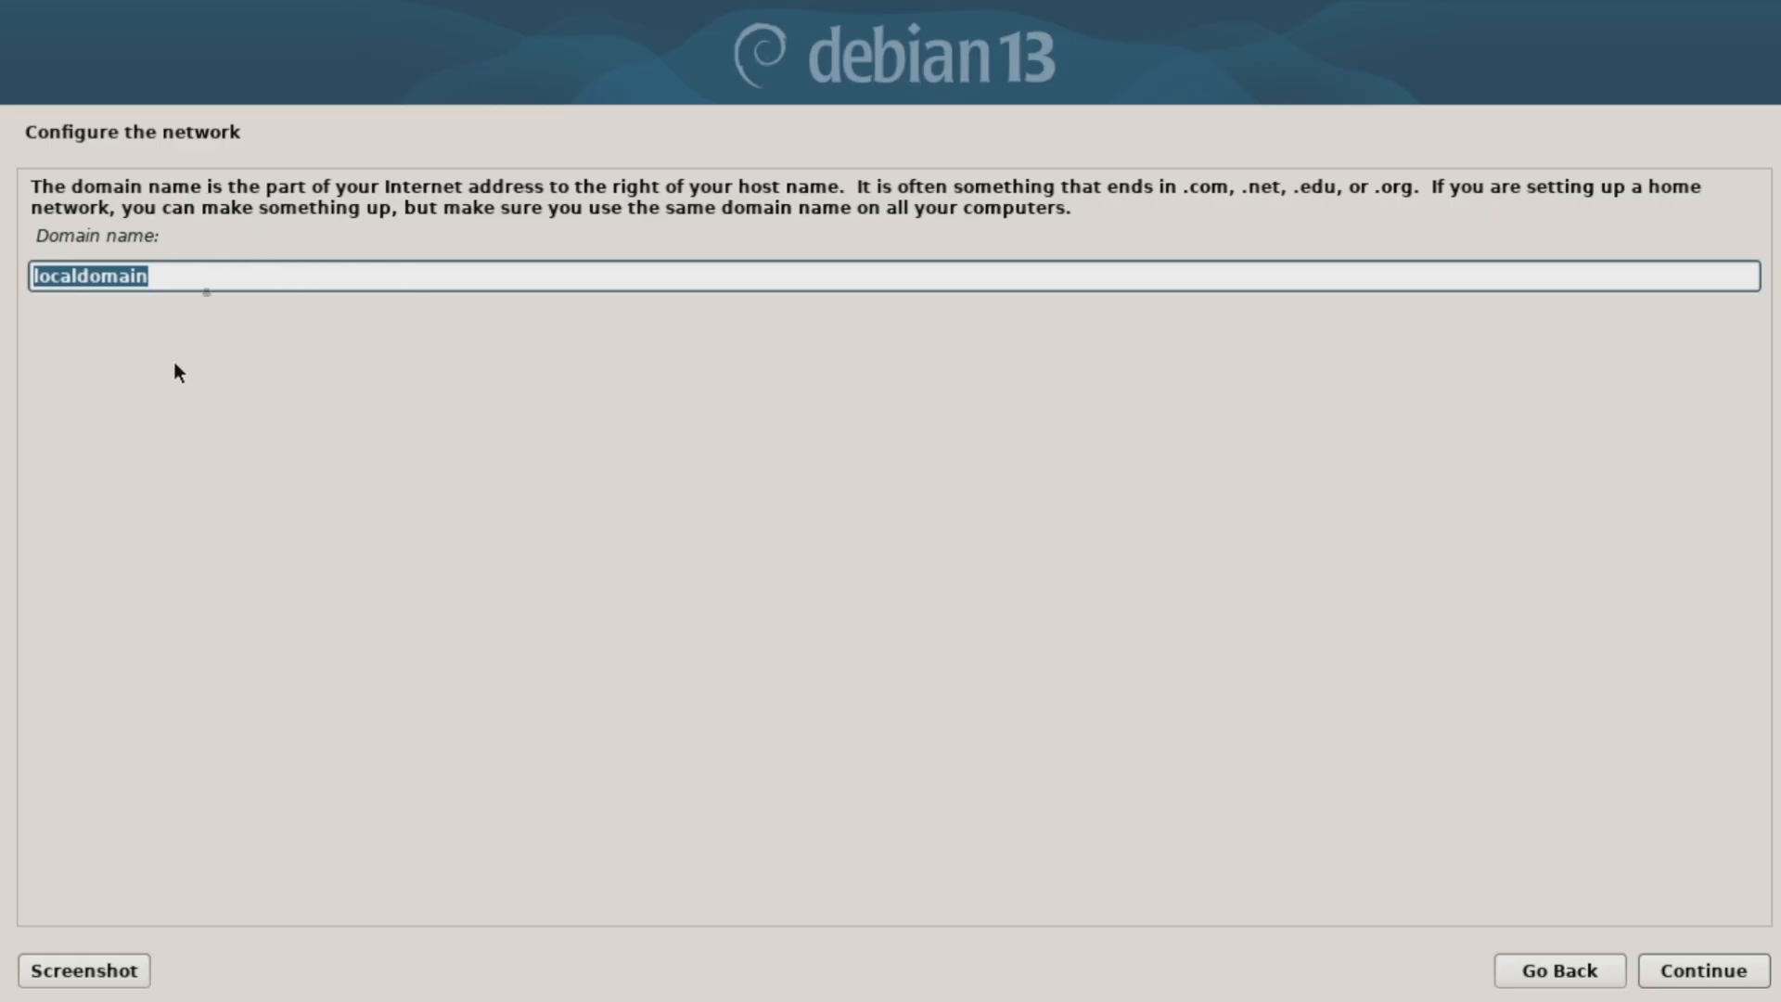
{"action": "left_click", "coordinate": [1693, 982]}
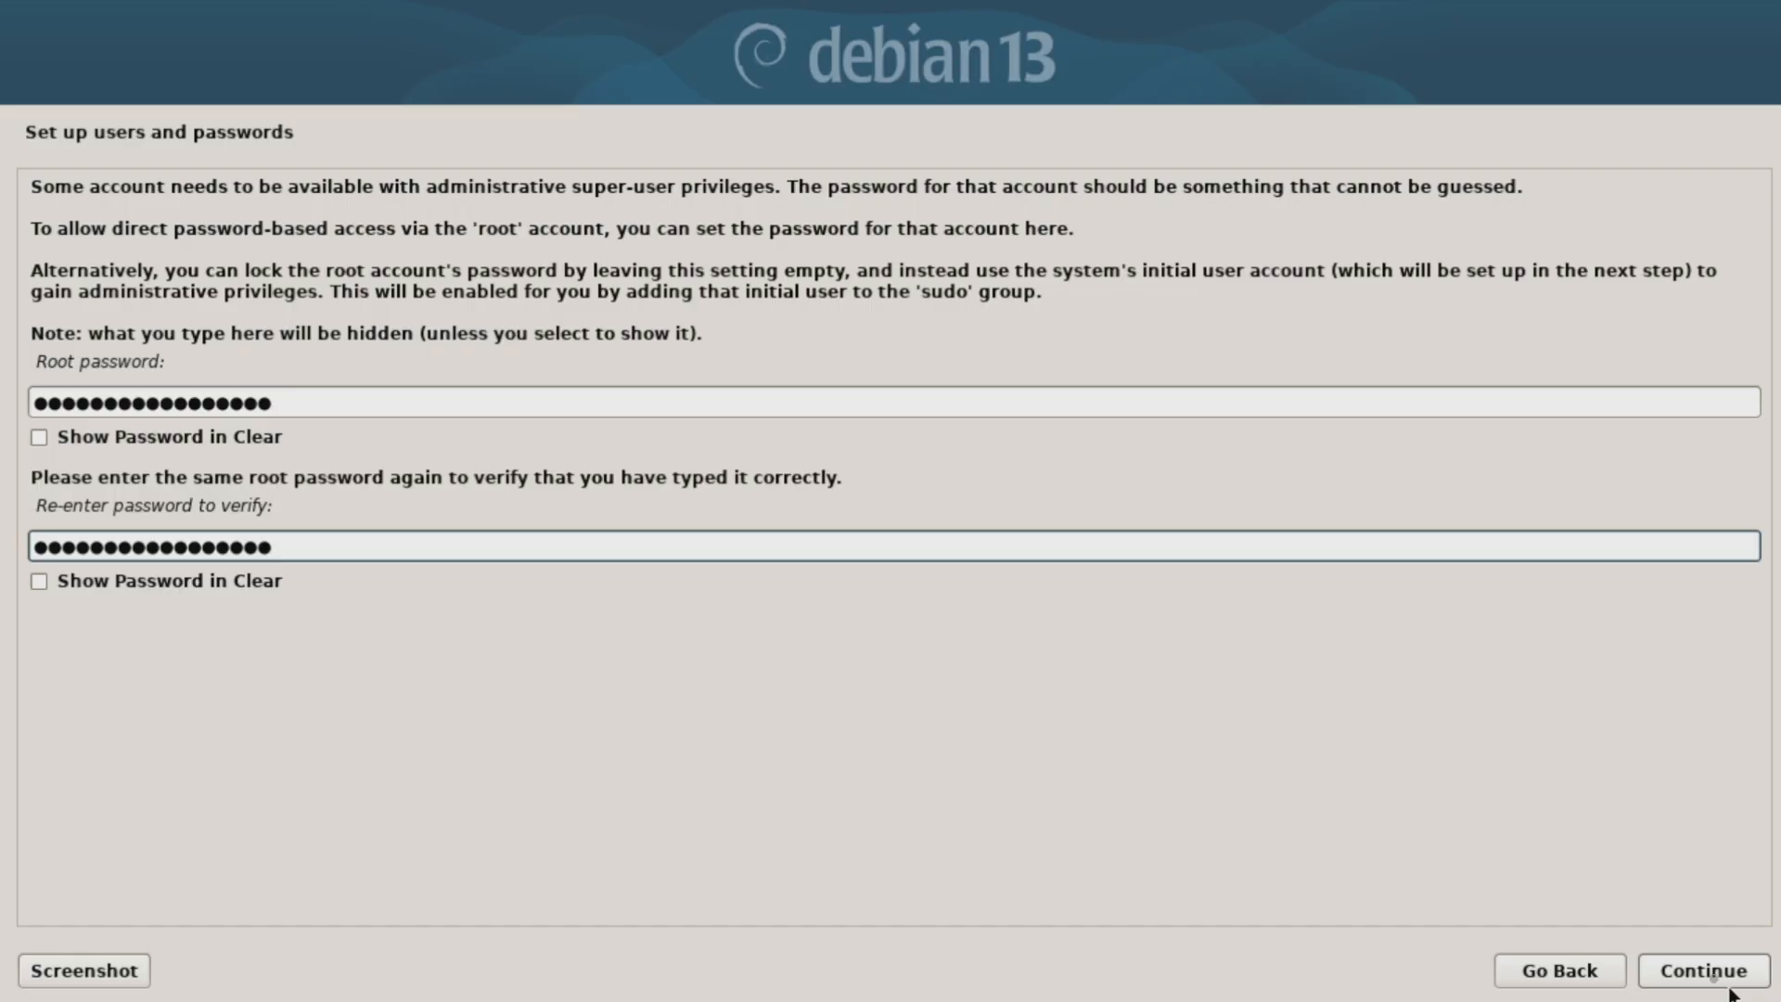
Step: Confirm the root password and create the user account with its full name, username and password
{"action": "left_click", "coordinate": [1709, 973]}
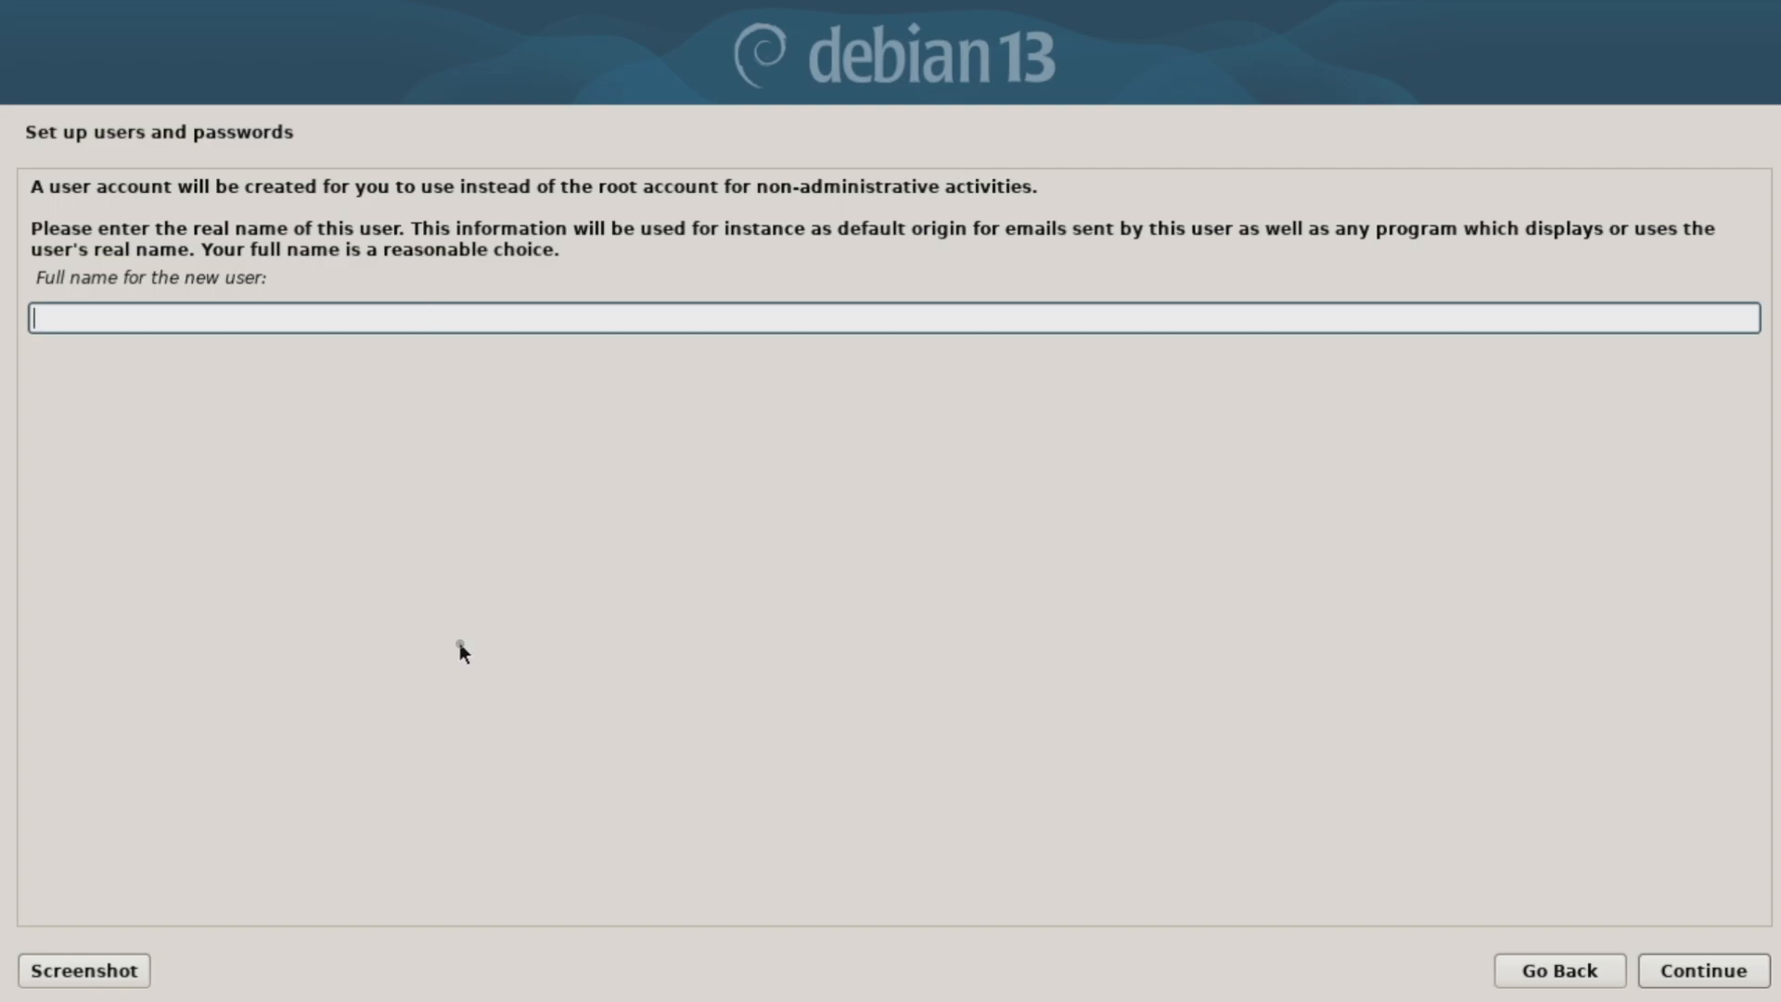
{"action": "type", "text": "Digital Scriptorium"}
{"action": "left_click", "coordinate": [1697, 967]}
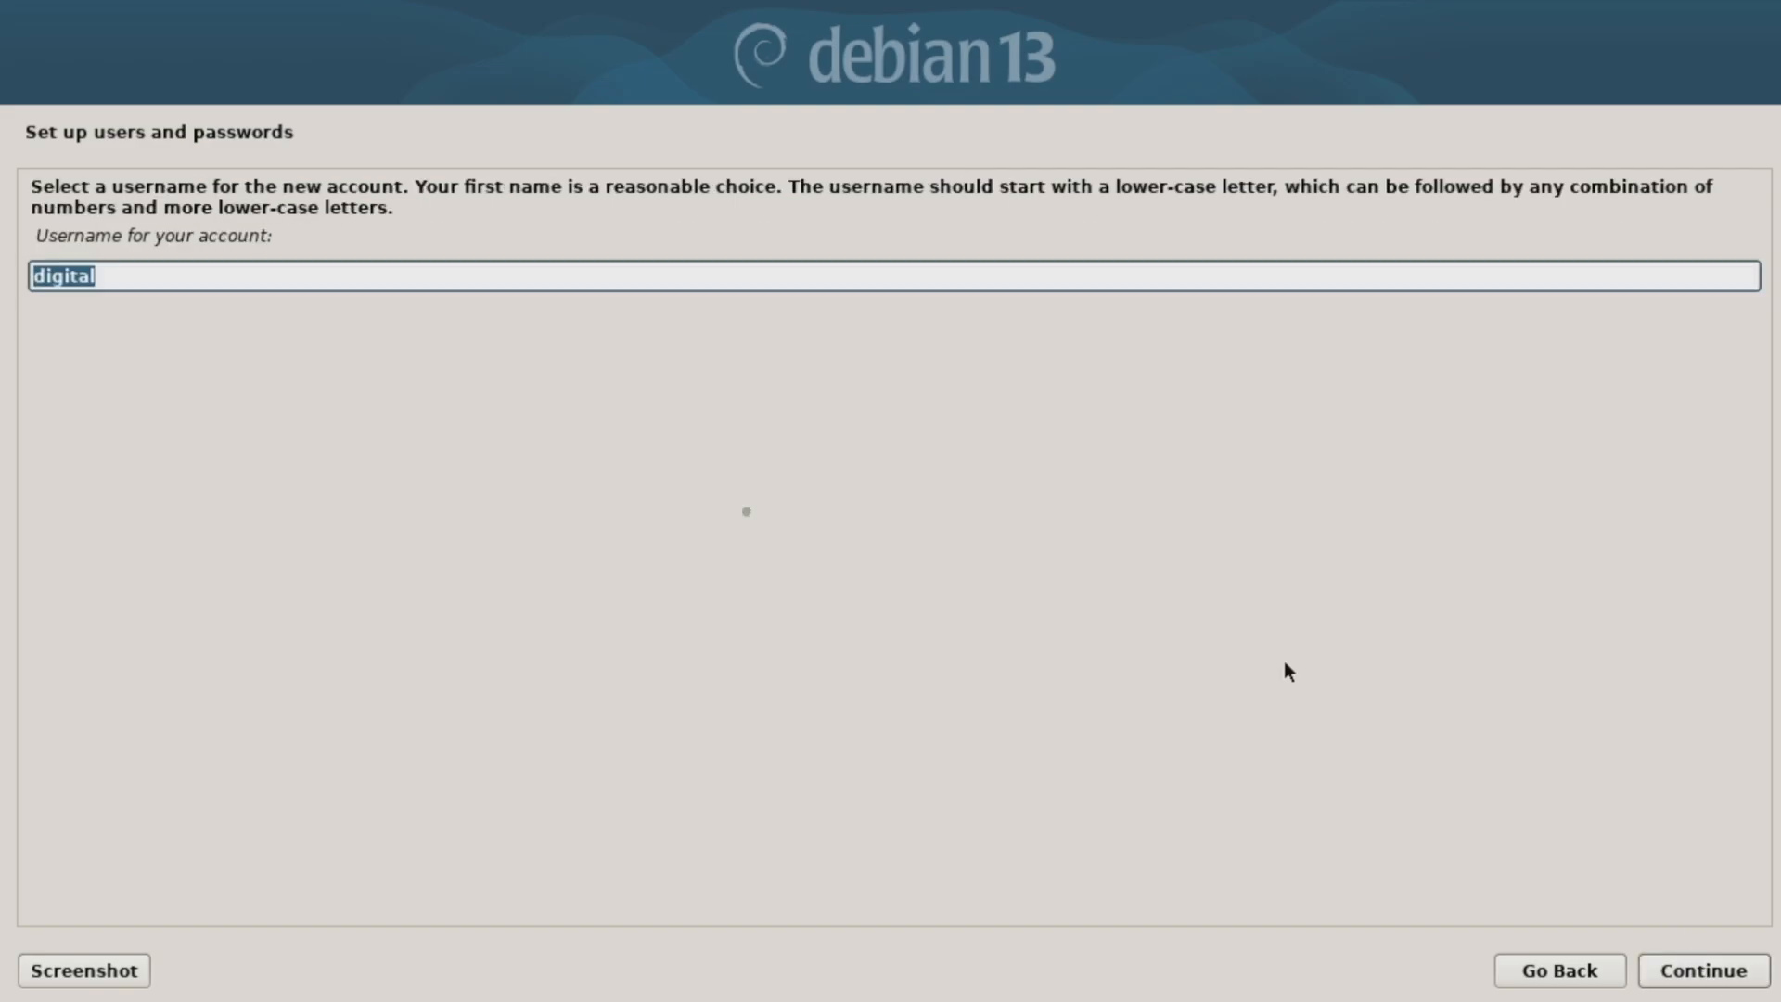
{"action": "left_click", "coordinate": [136, 274]}
{"action": "left_click", "coordinate": [1701, 974]}
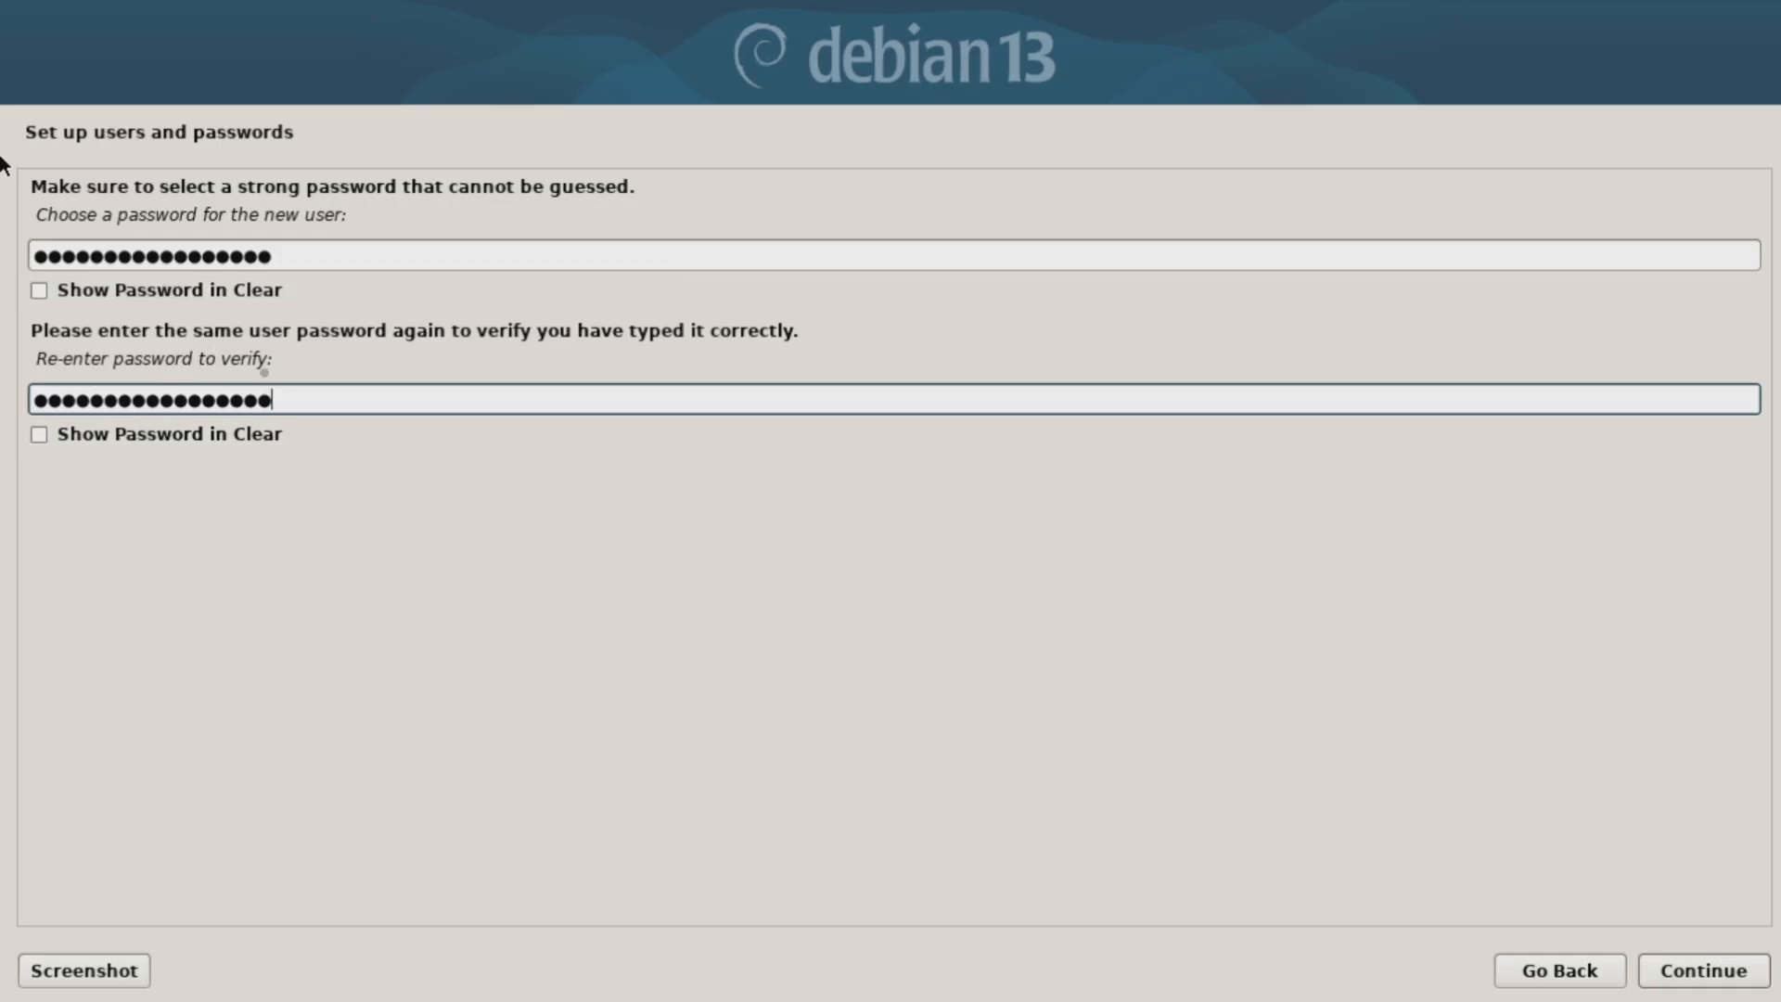
{"action": "left_click", "coordinate": [1716, 971]}
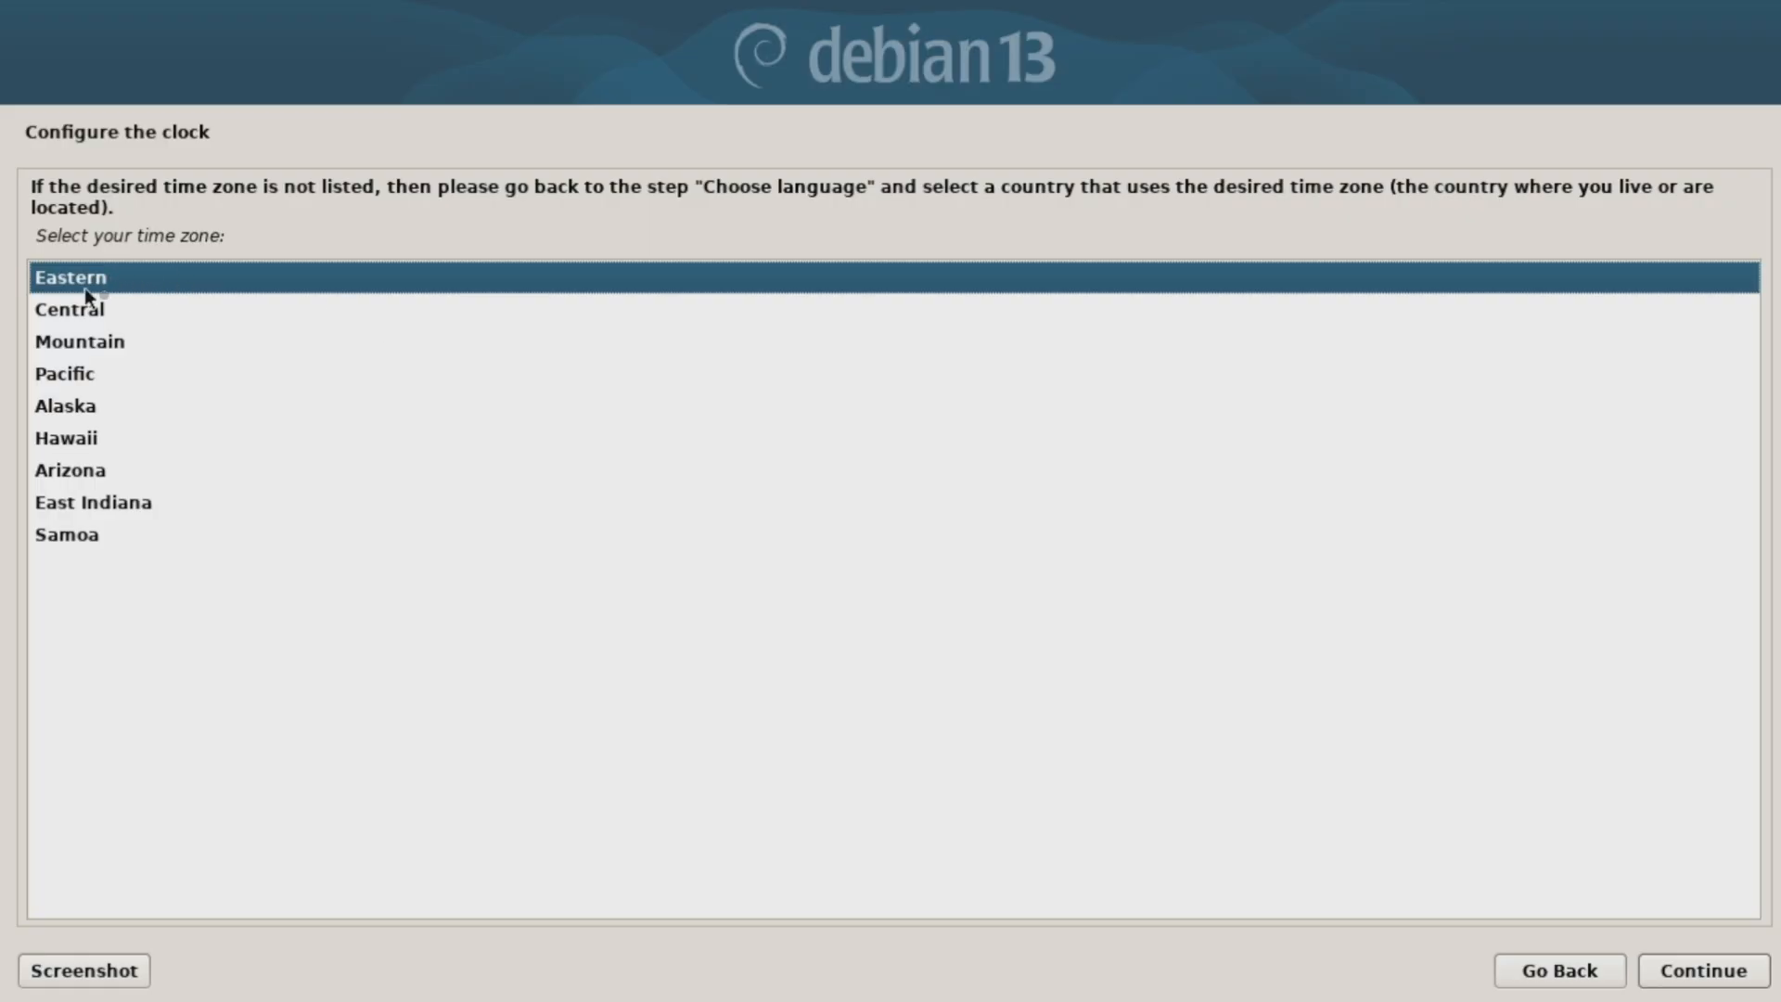
Step: Accept the Eastern time zone and set guided partitioning to use the entire 500.1 GB Samsung SSD with all files in one partition
{"action": "left_click", "coordinate": [1692, 971]}
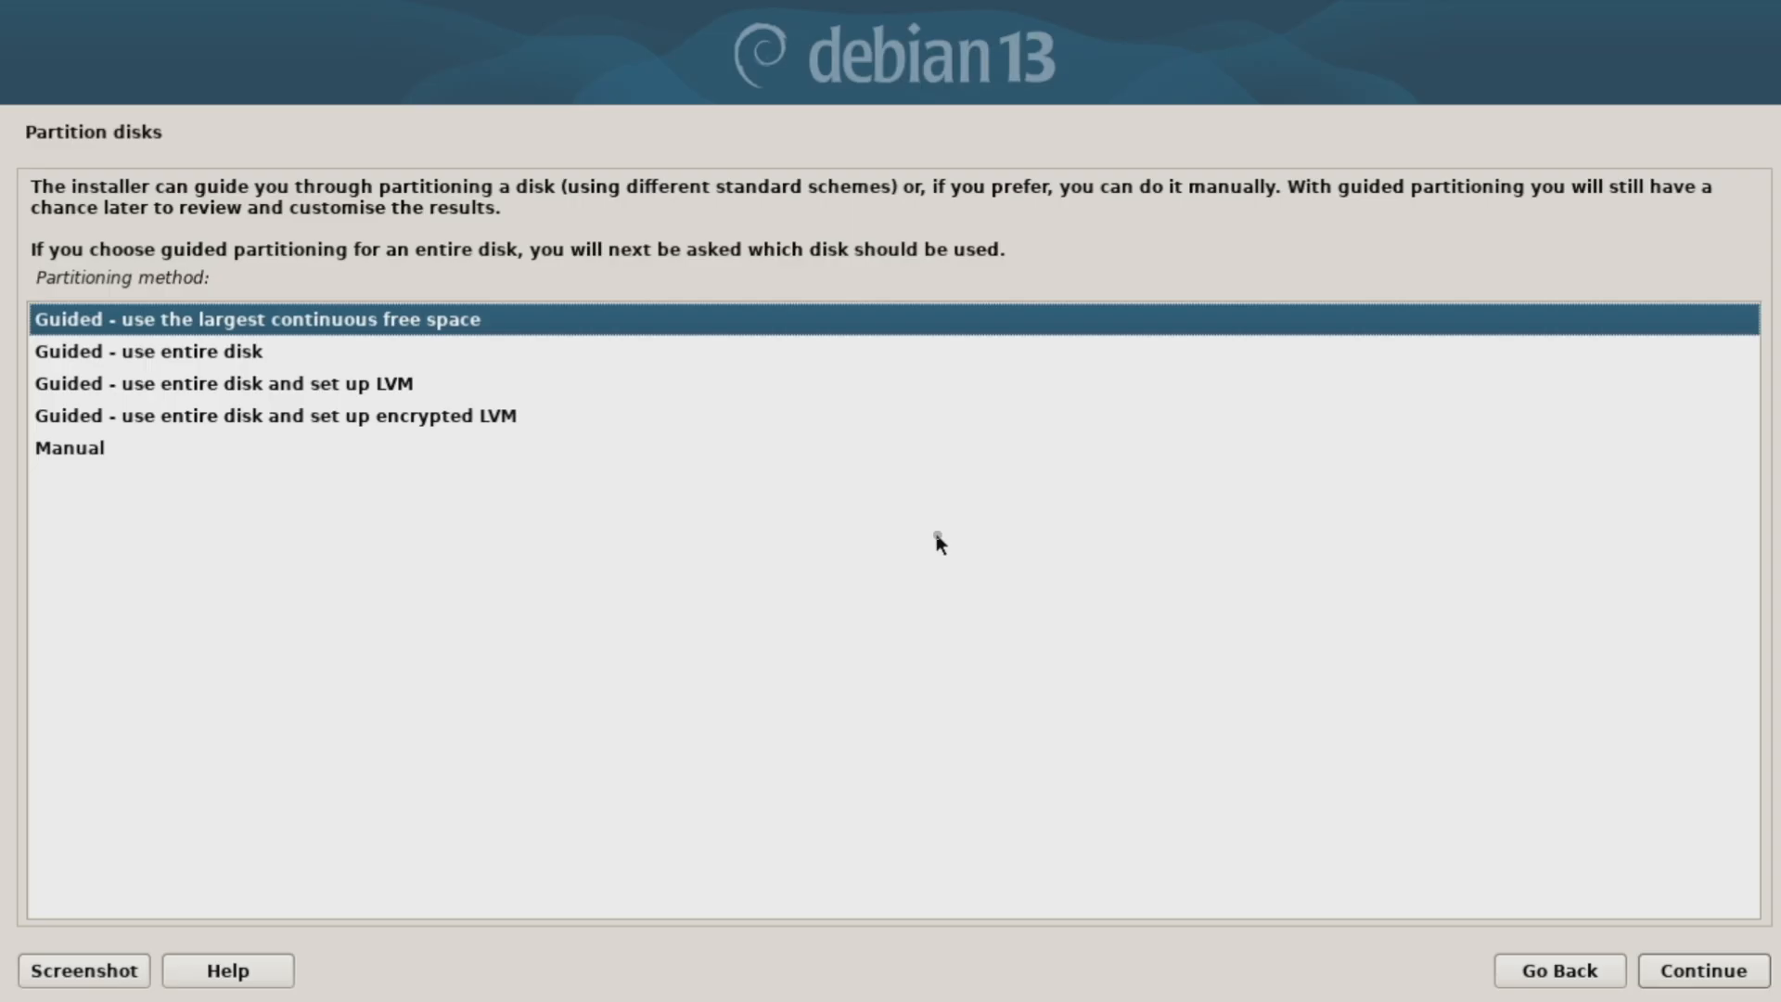
{"action": "key", "text": "Down"}
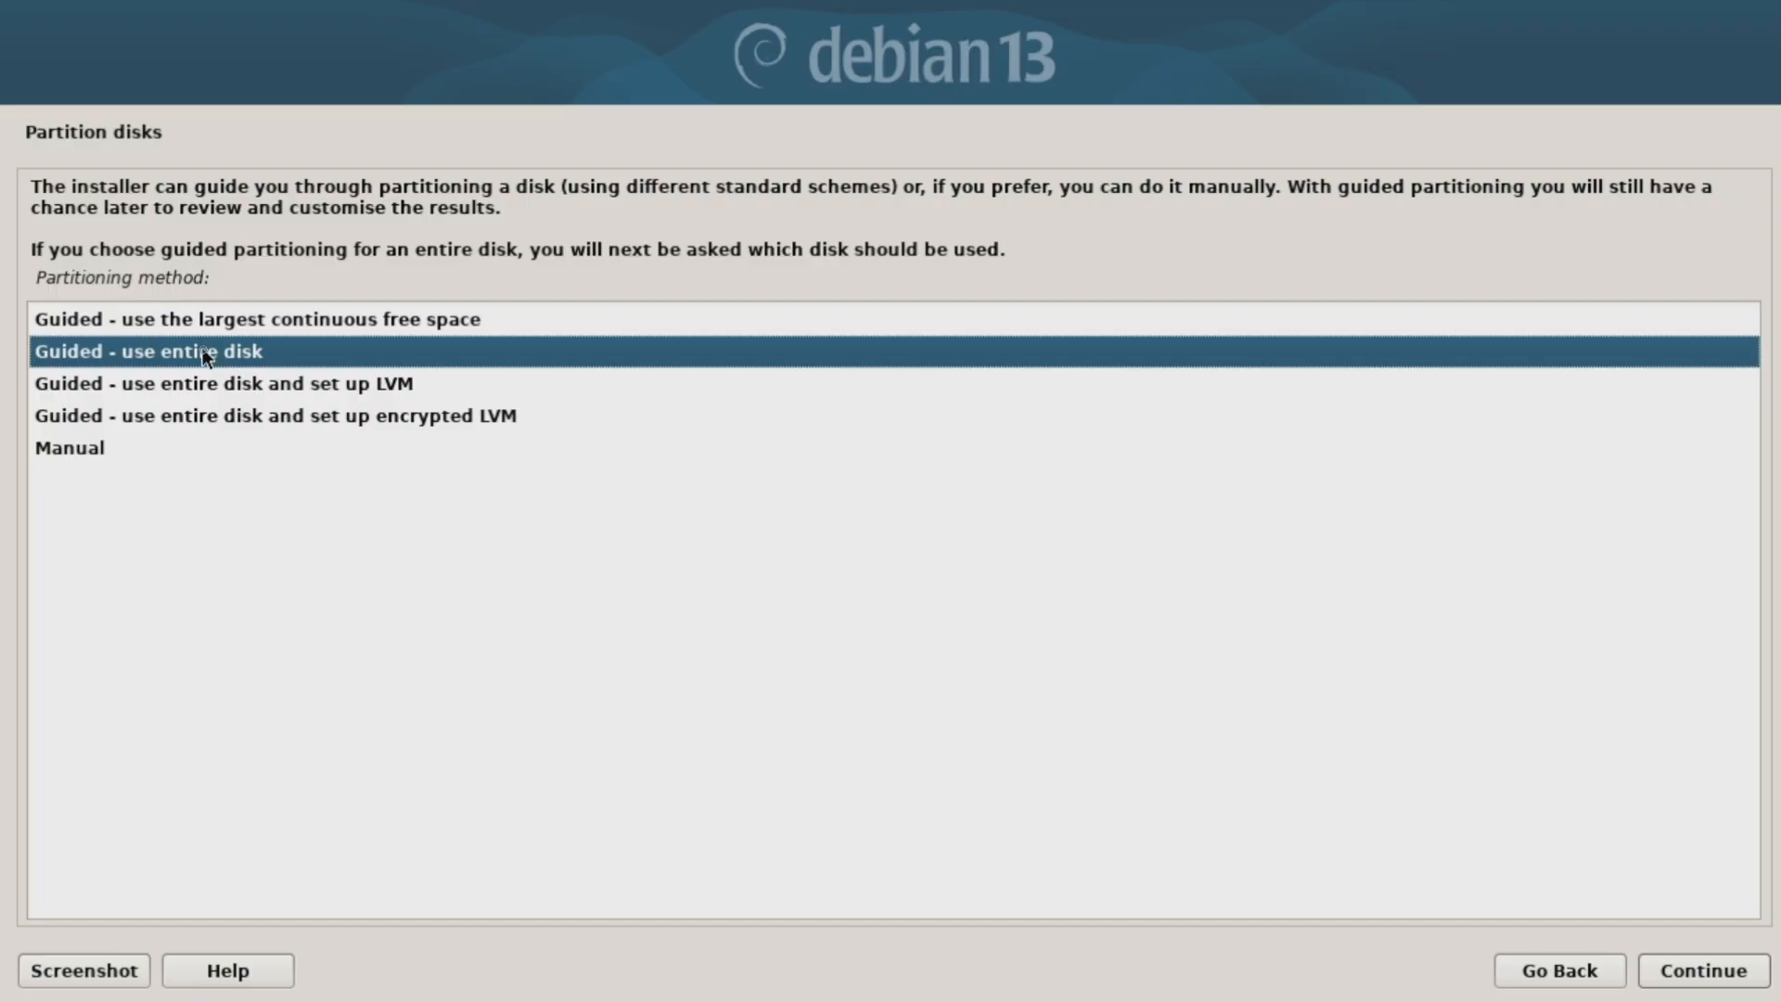
{"action": "left_click", "coordinate": [1703, 974]}
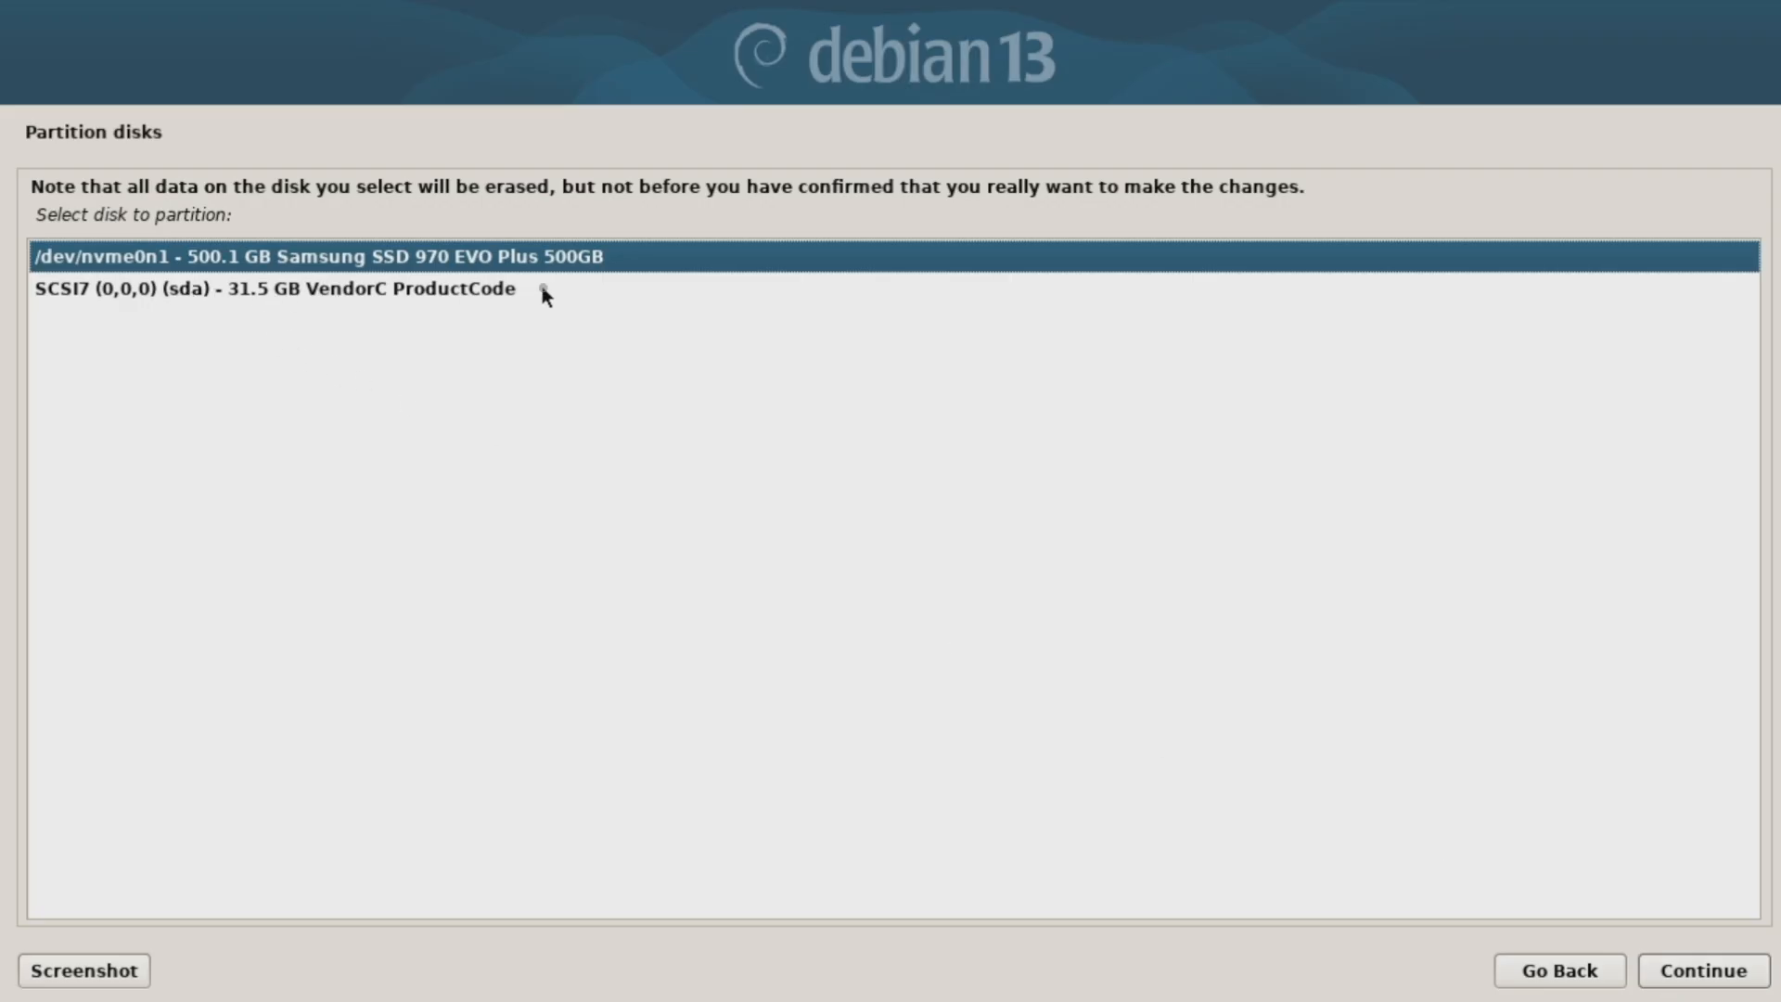
{"action": "left_click", "coordinate": [1720, 982]}
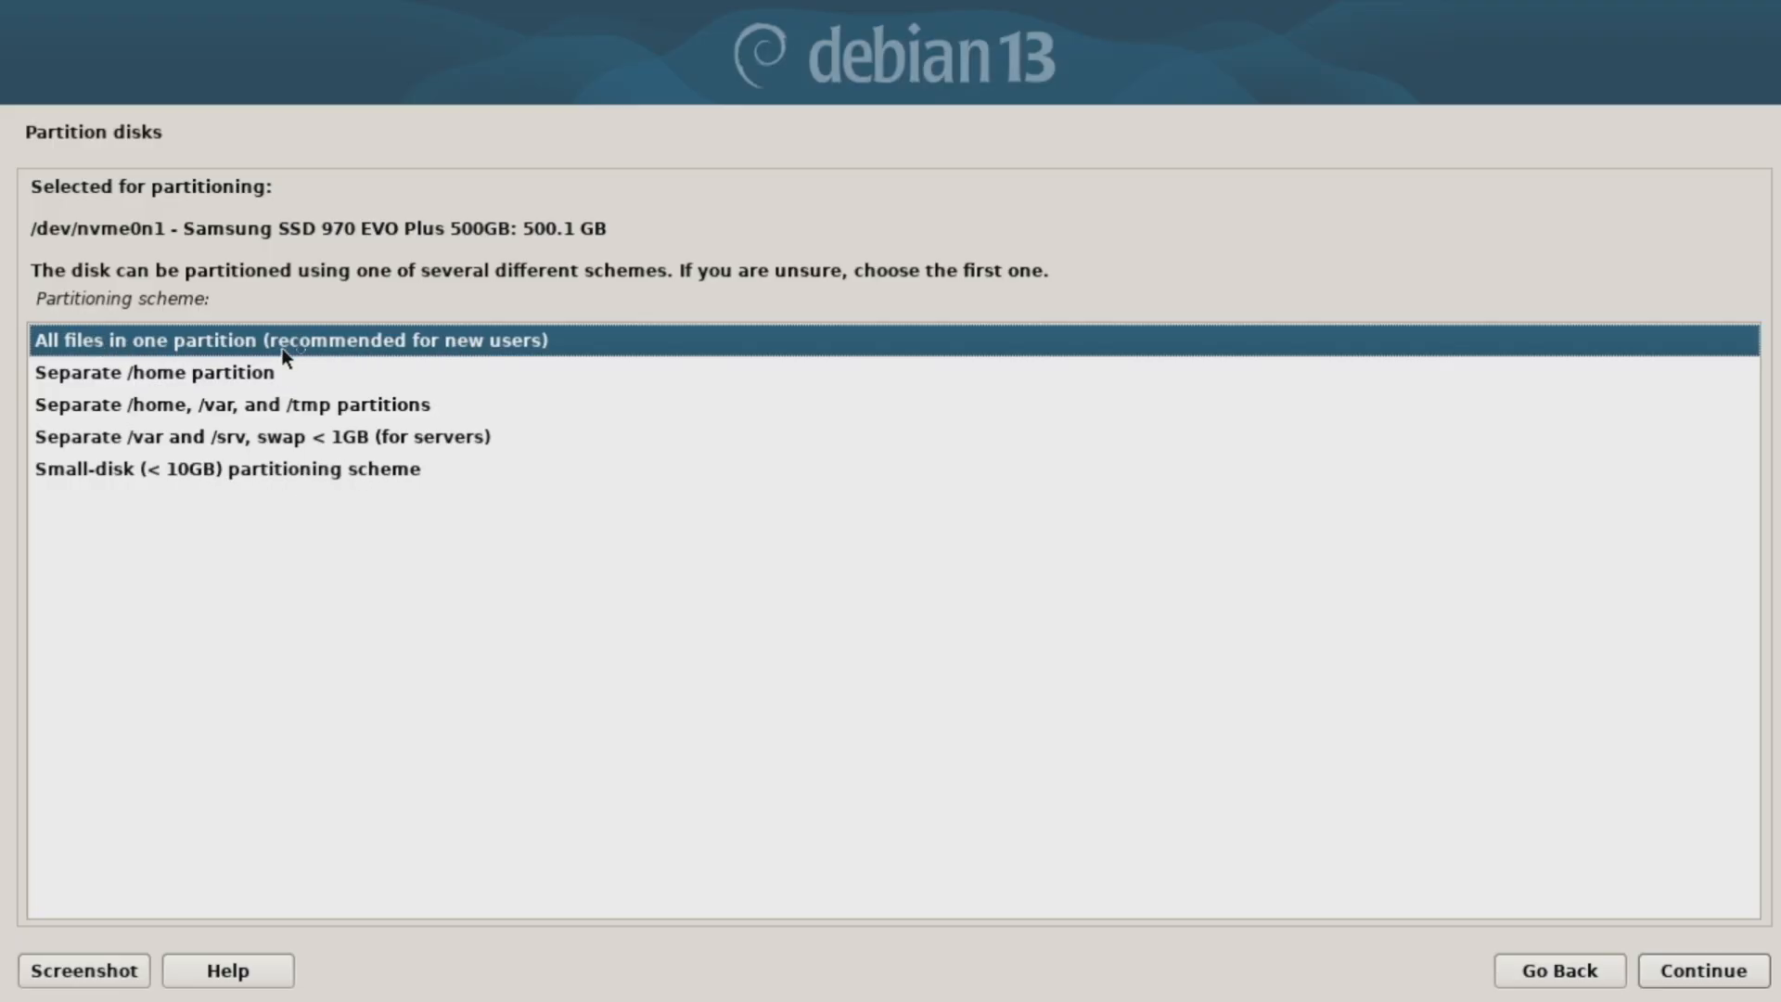
{"action": "left_click", "coordinate": [1689, 967]}
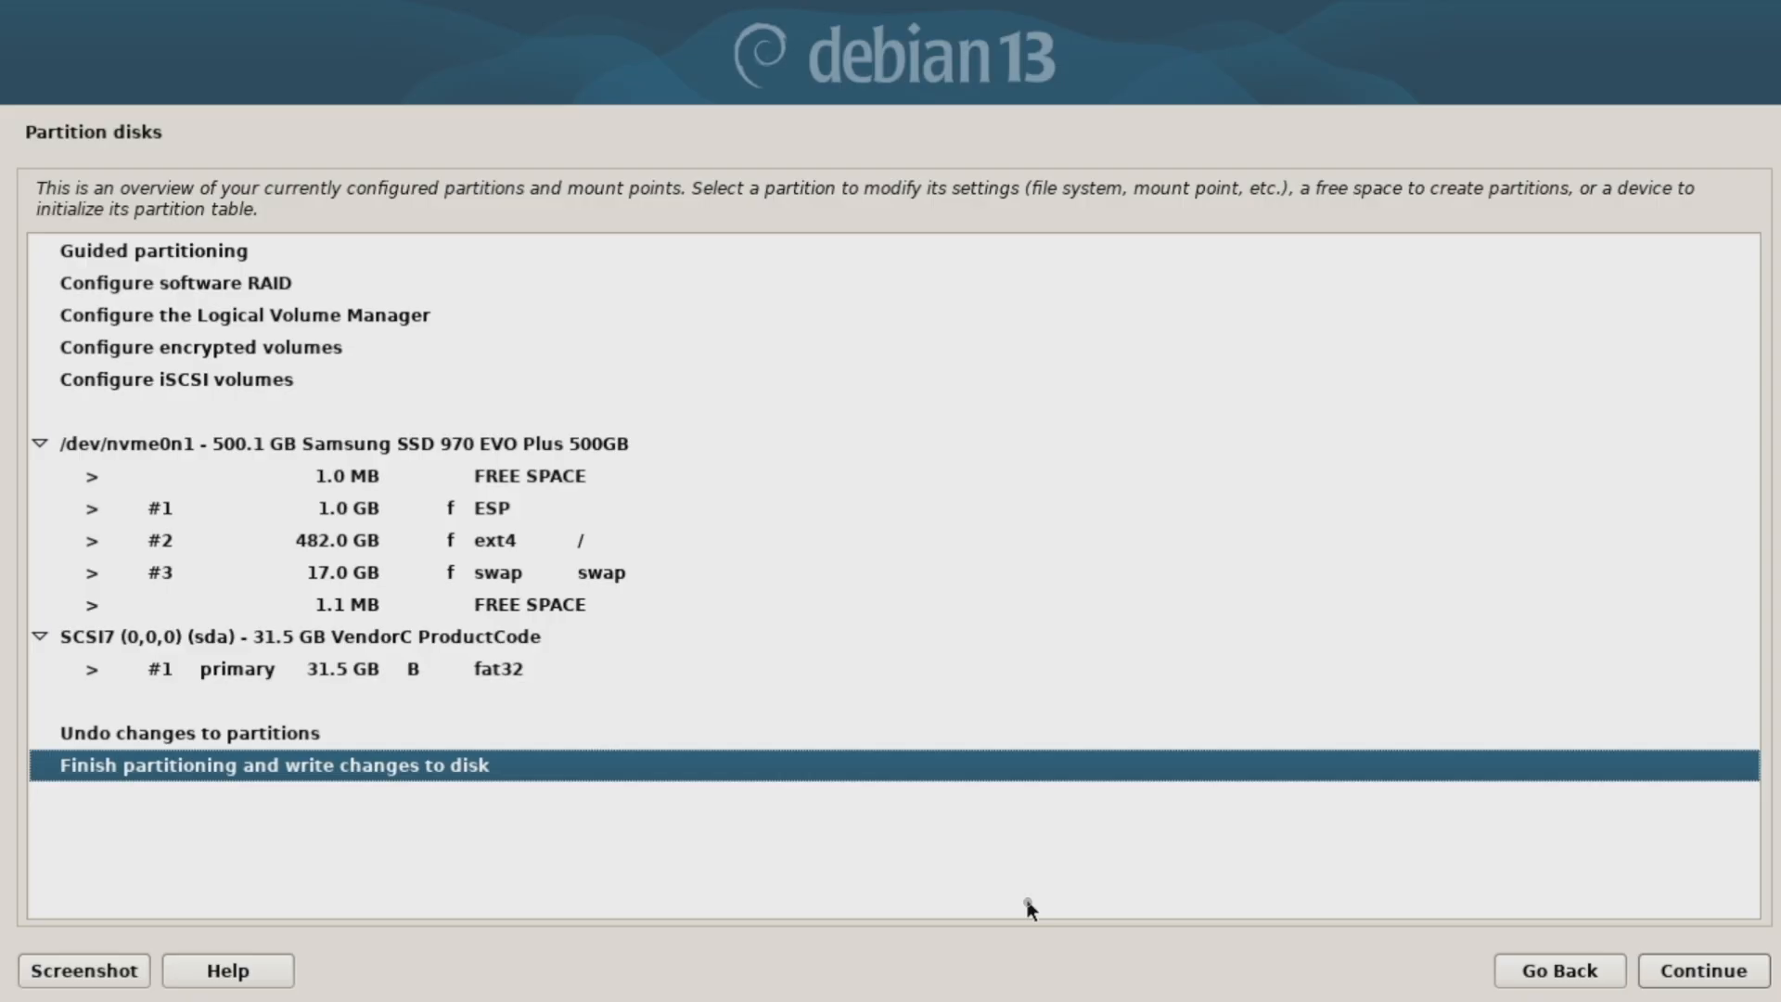
Step: Finish partitioning and write the ESP, ext4 and swap partition changes to the /dev/nvme0n1 disk
{"action": "left_click", "coordinate": [1697, 973]}
{"action": "left_click_drag", "start_coordinate": [716, 237], "coordinate": [1285, 229]}
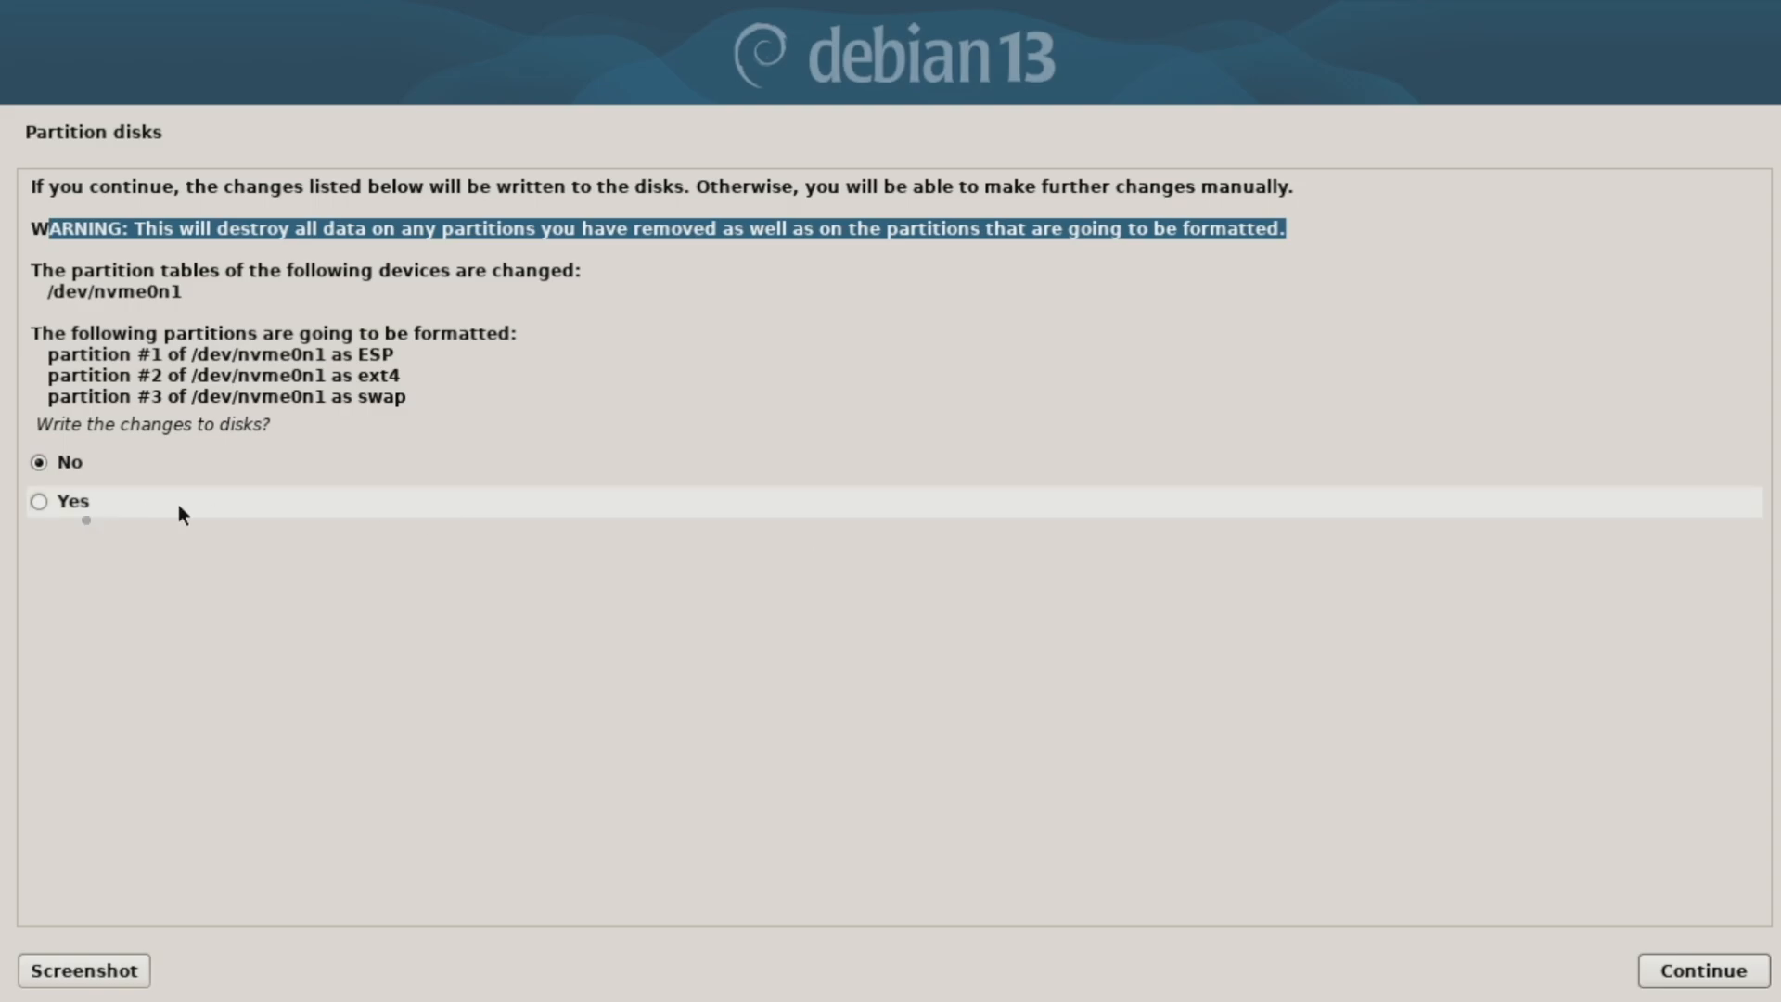
{"action": "left_click", "coordinate": [57, 506]}
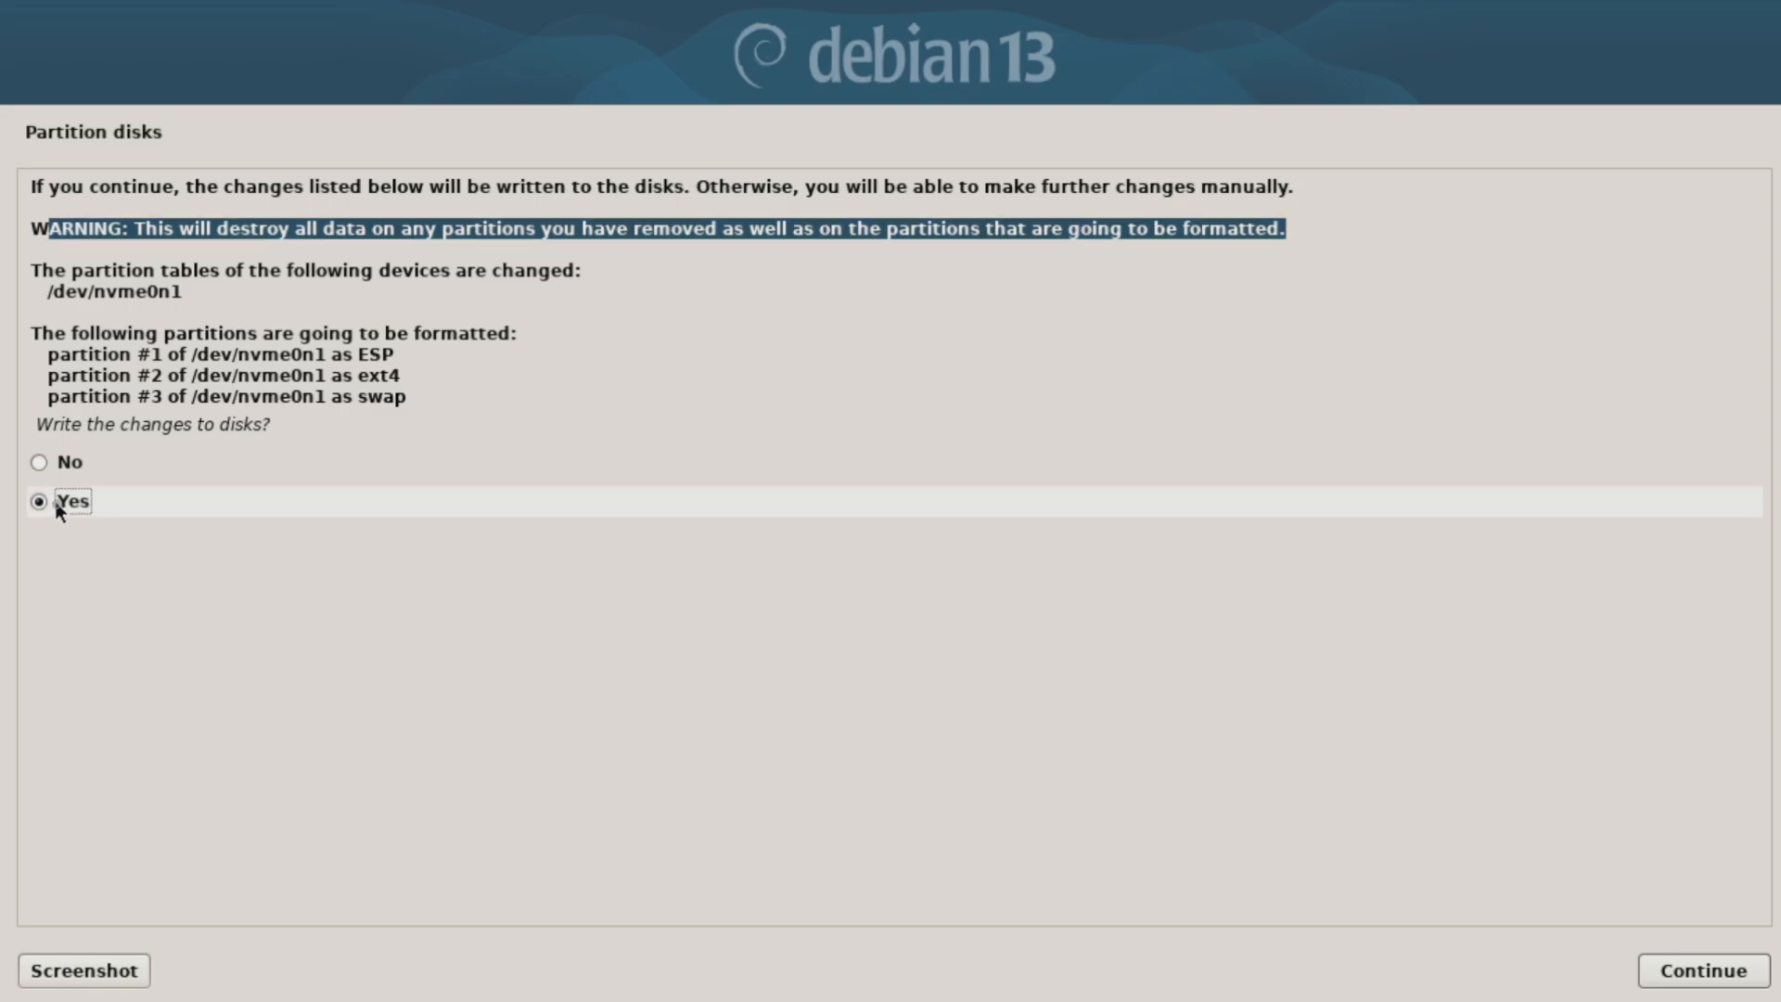
{"action": "left_click", "coordinate": [1655, 971]}
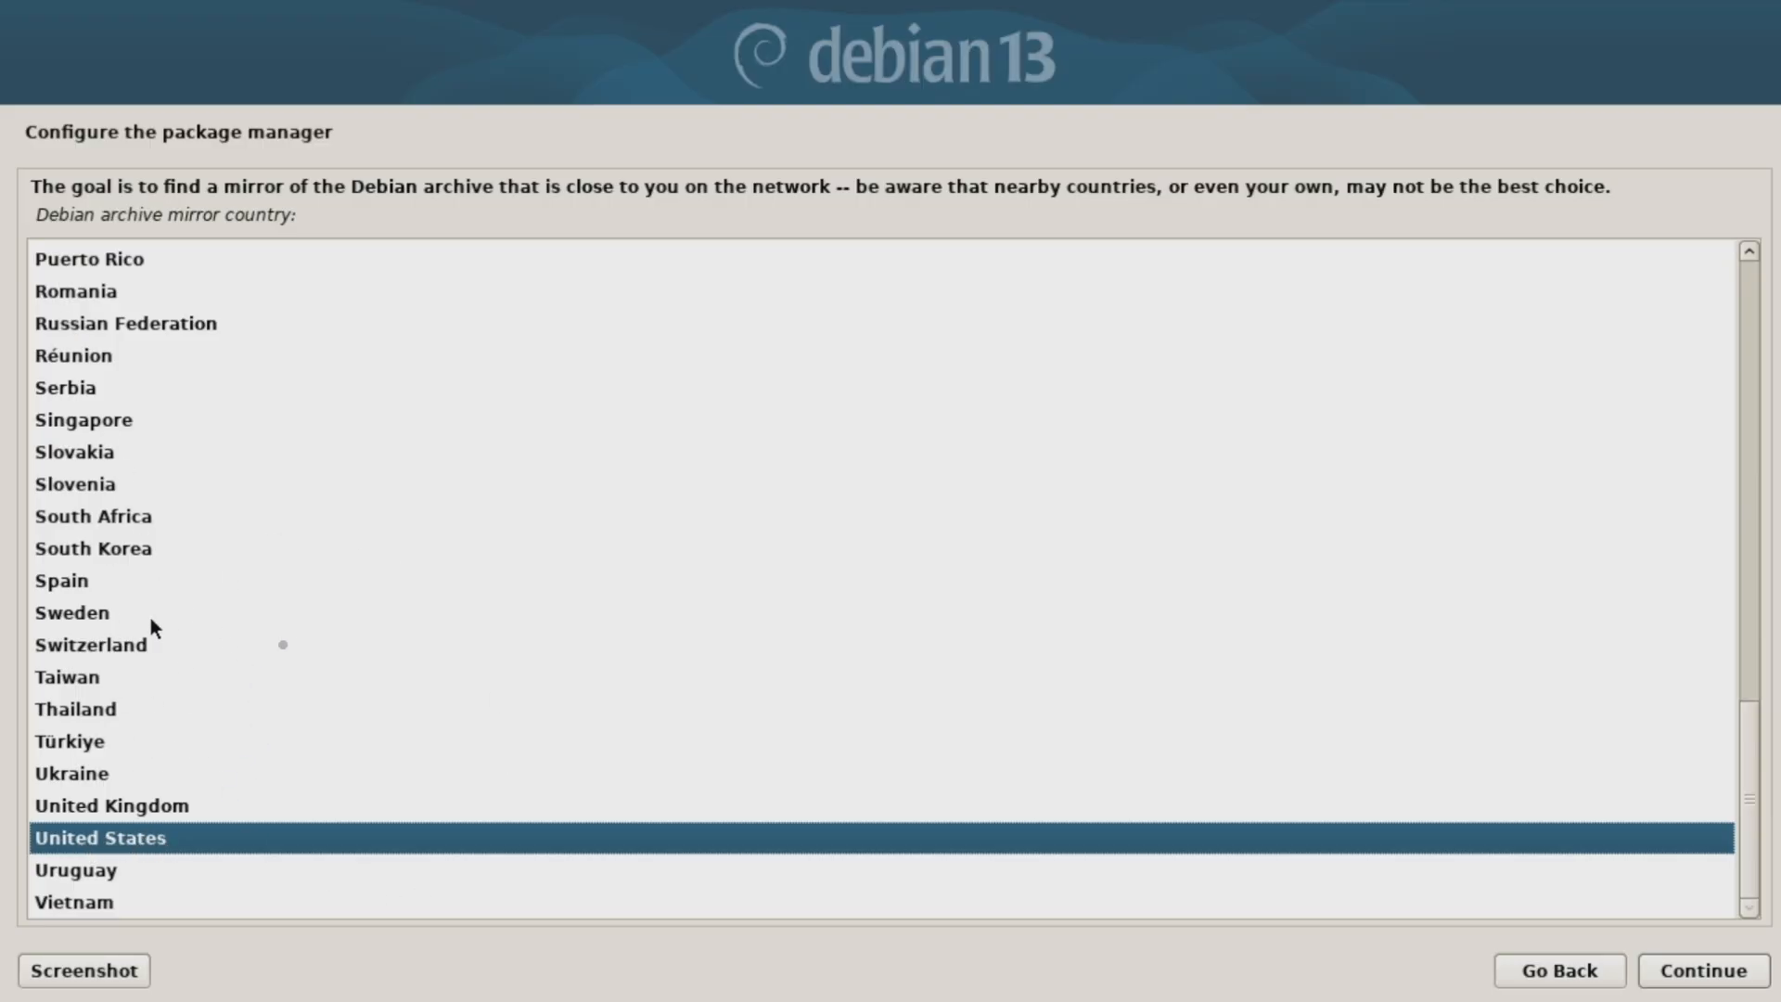
Step: Configure the package manager with the United States mirror deb.debian.org and no HTTP proxy
{"action": "left_click", "coordinate": [1701, 965]}
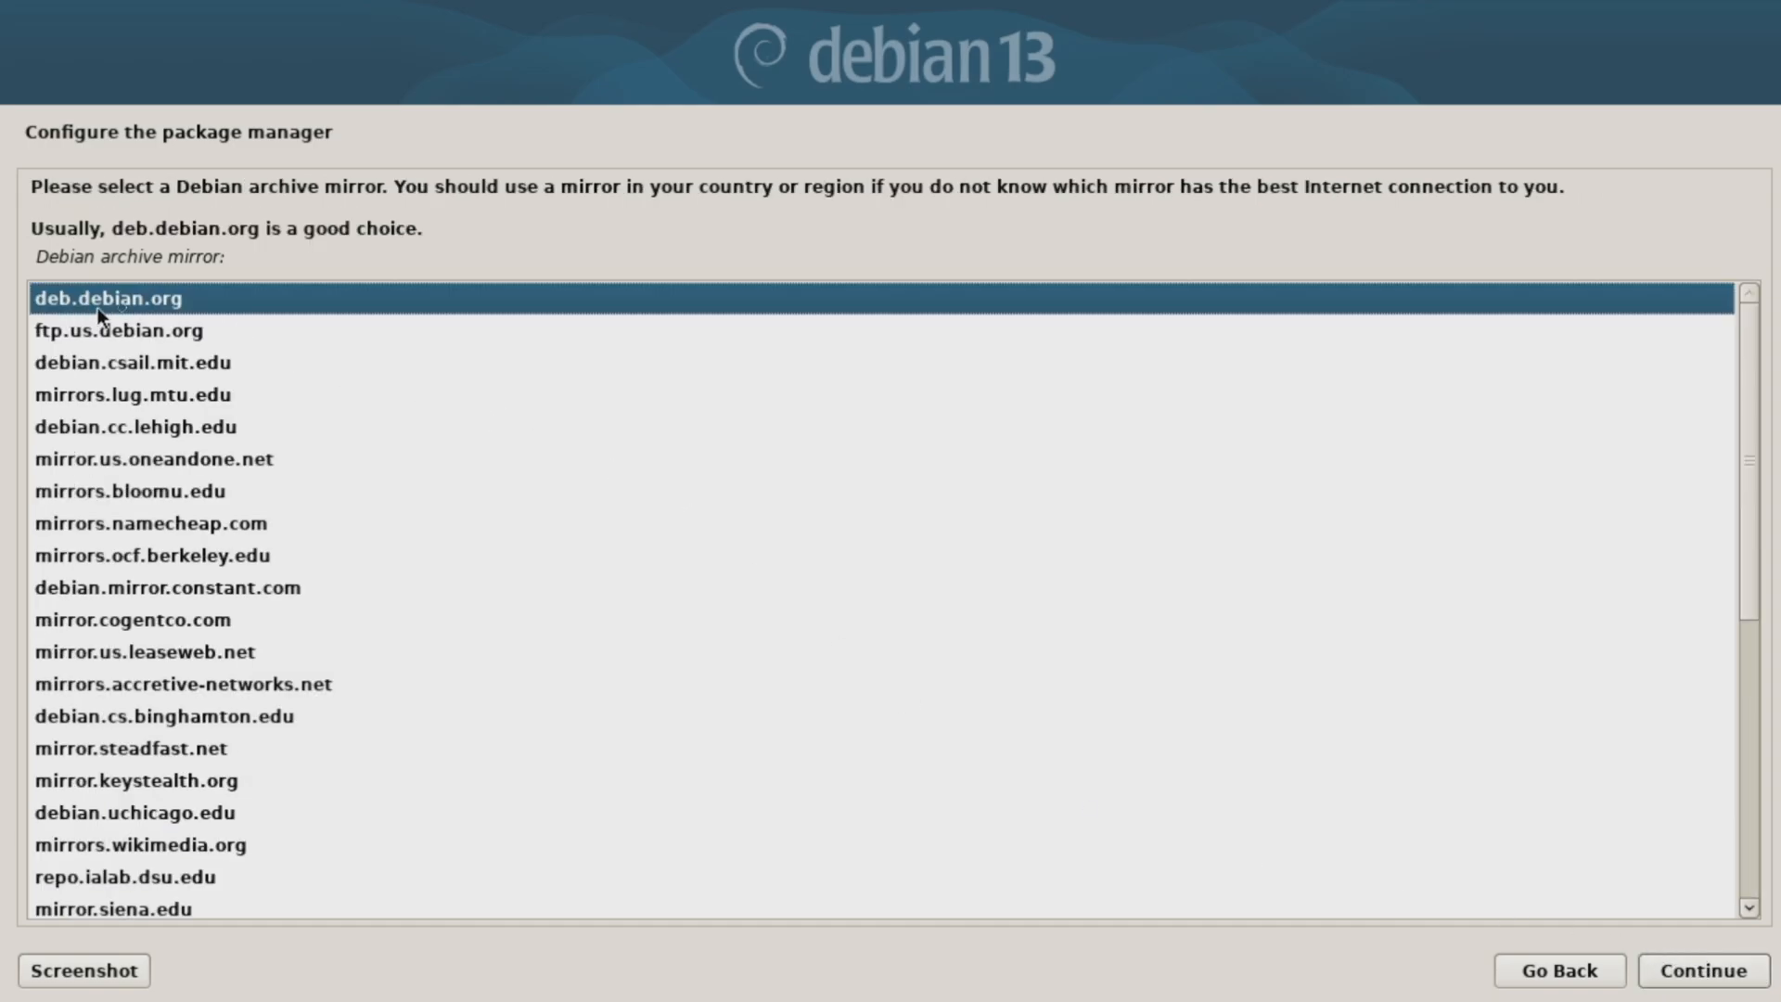
{"action": "left_click", "coordinate": [1712, 981]}
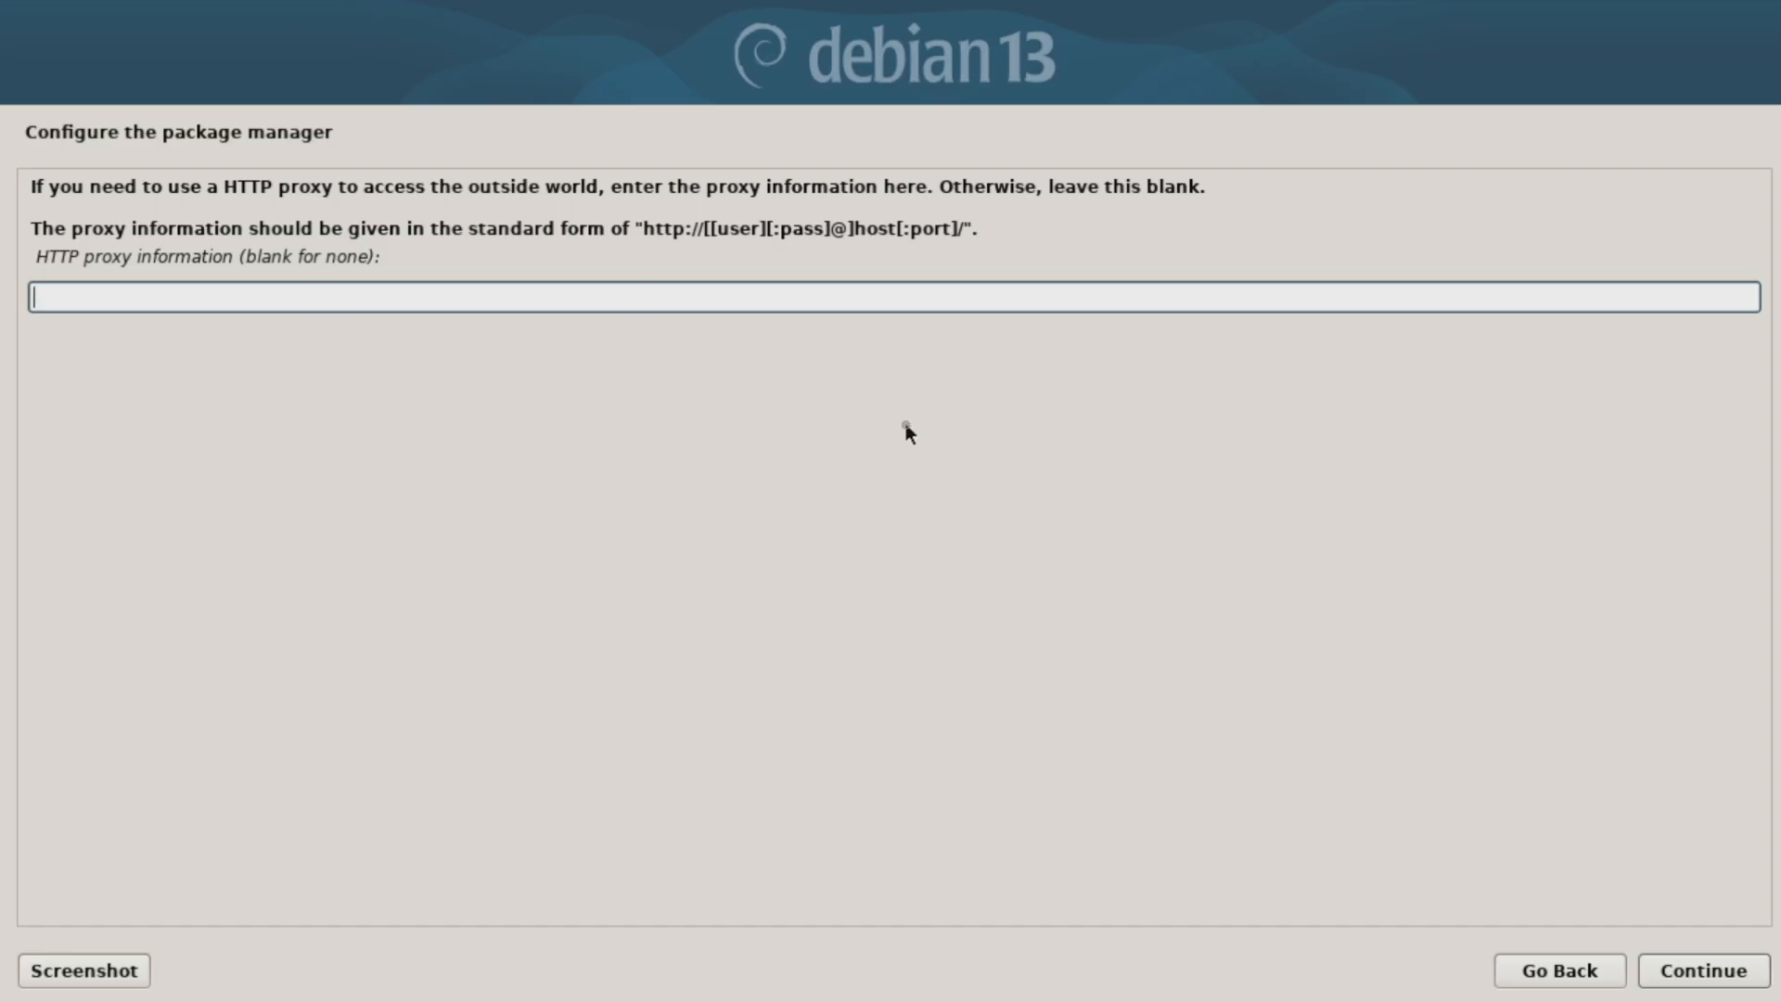
{"action": "left_click", "coordinate": [1700, 971]}
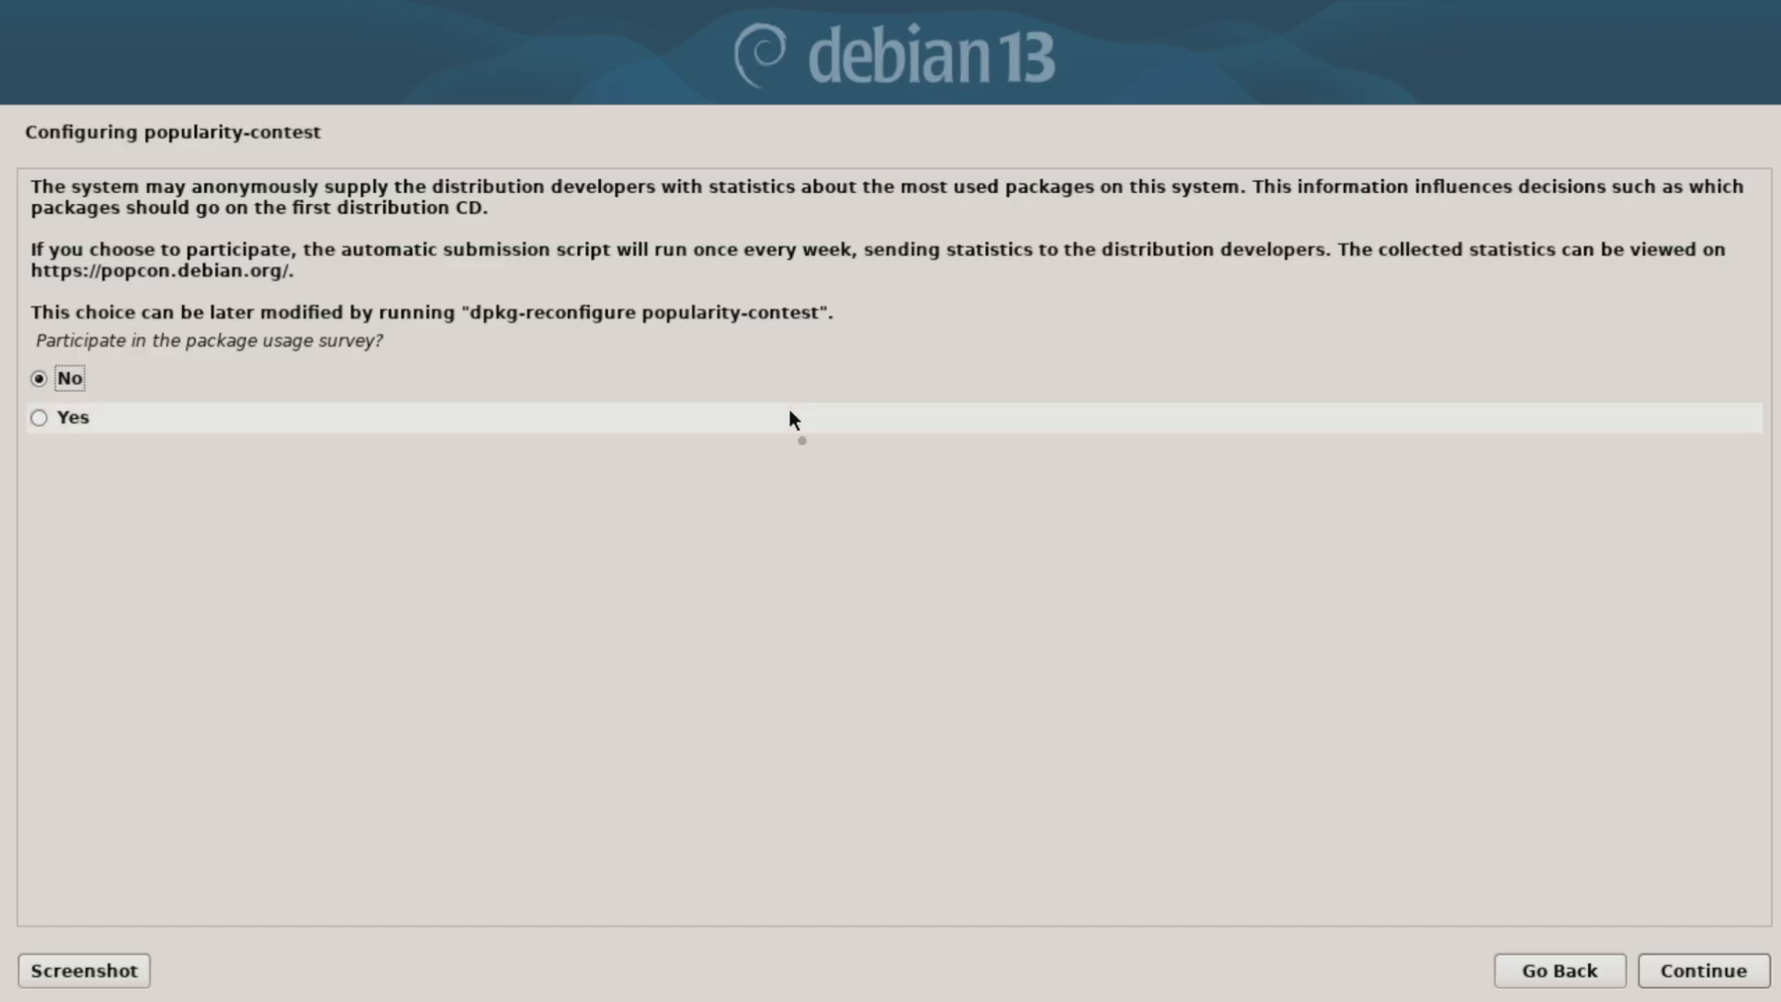
Step: Decline the package usage survey and install the Debian desktop environment with Cinnamon instead of GNOME, plus standard system utilities
{"action": "left_click", "coordinate": [1703, 968]}
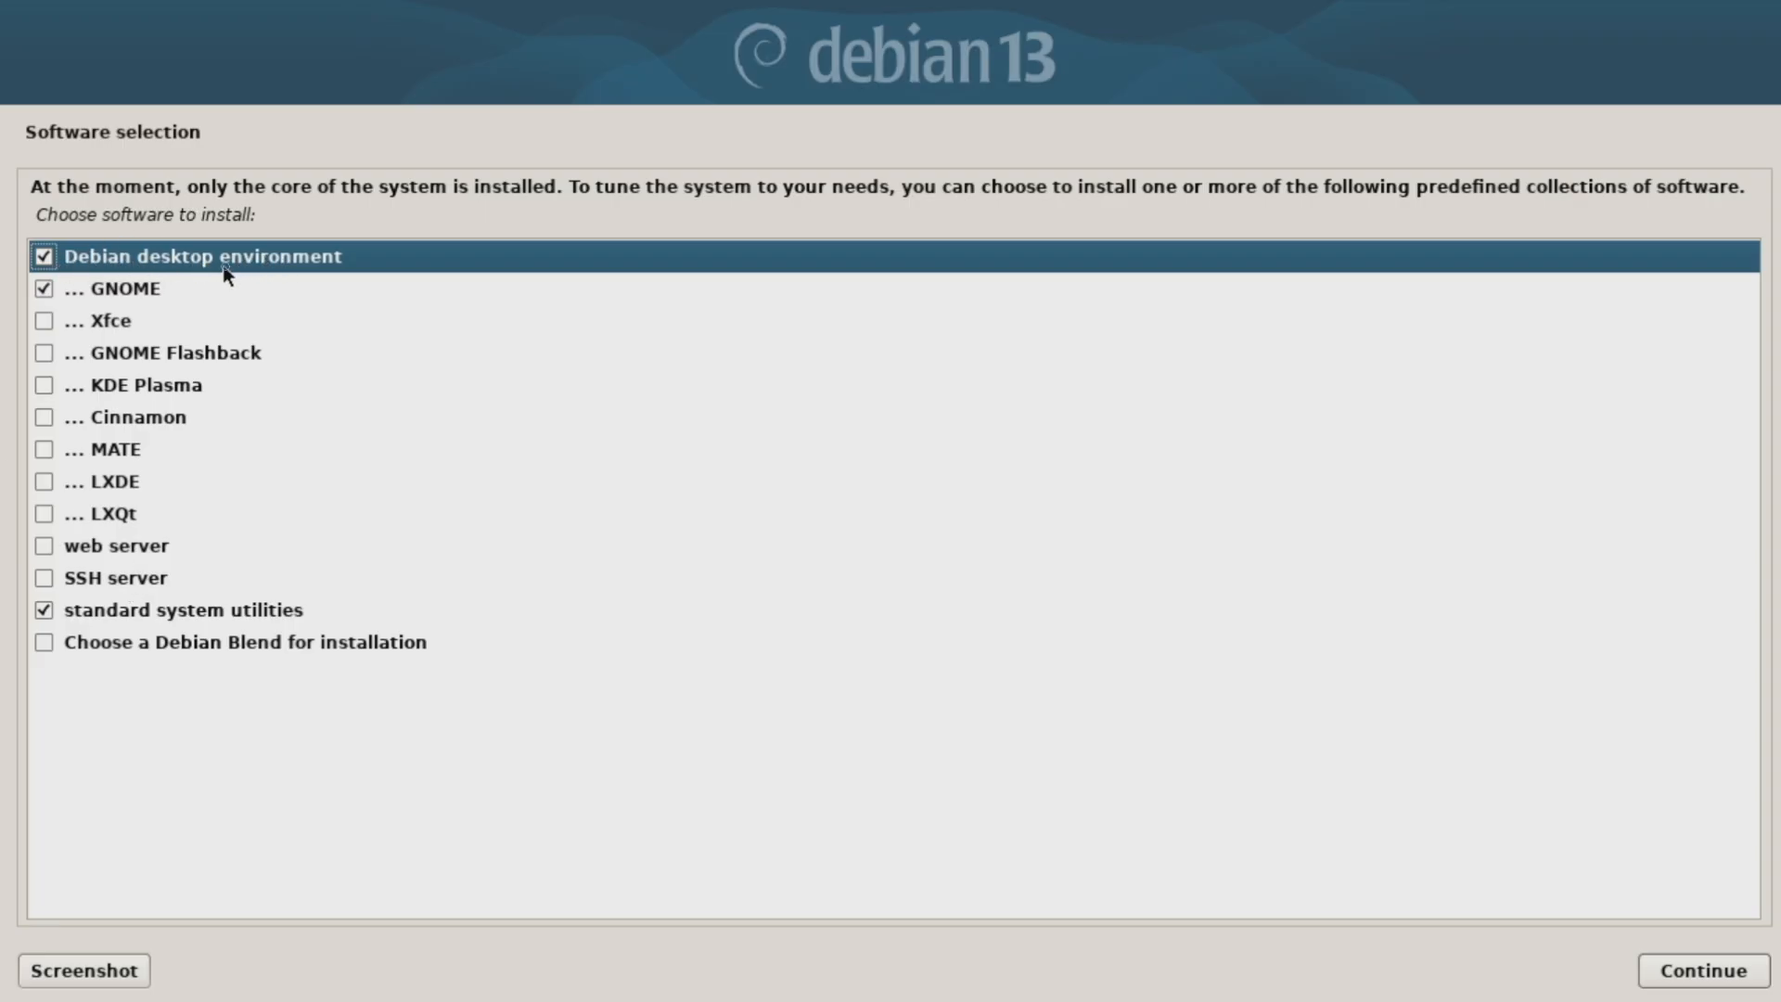
{"action": "left_click", "coordinate": [49, 293]}
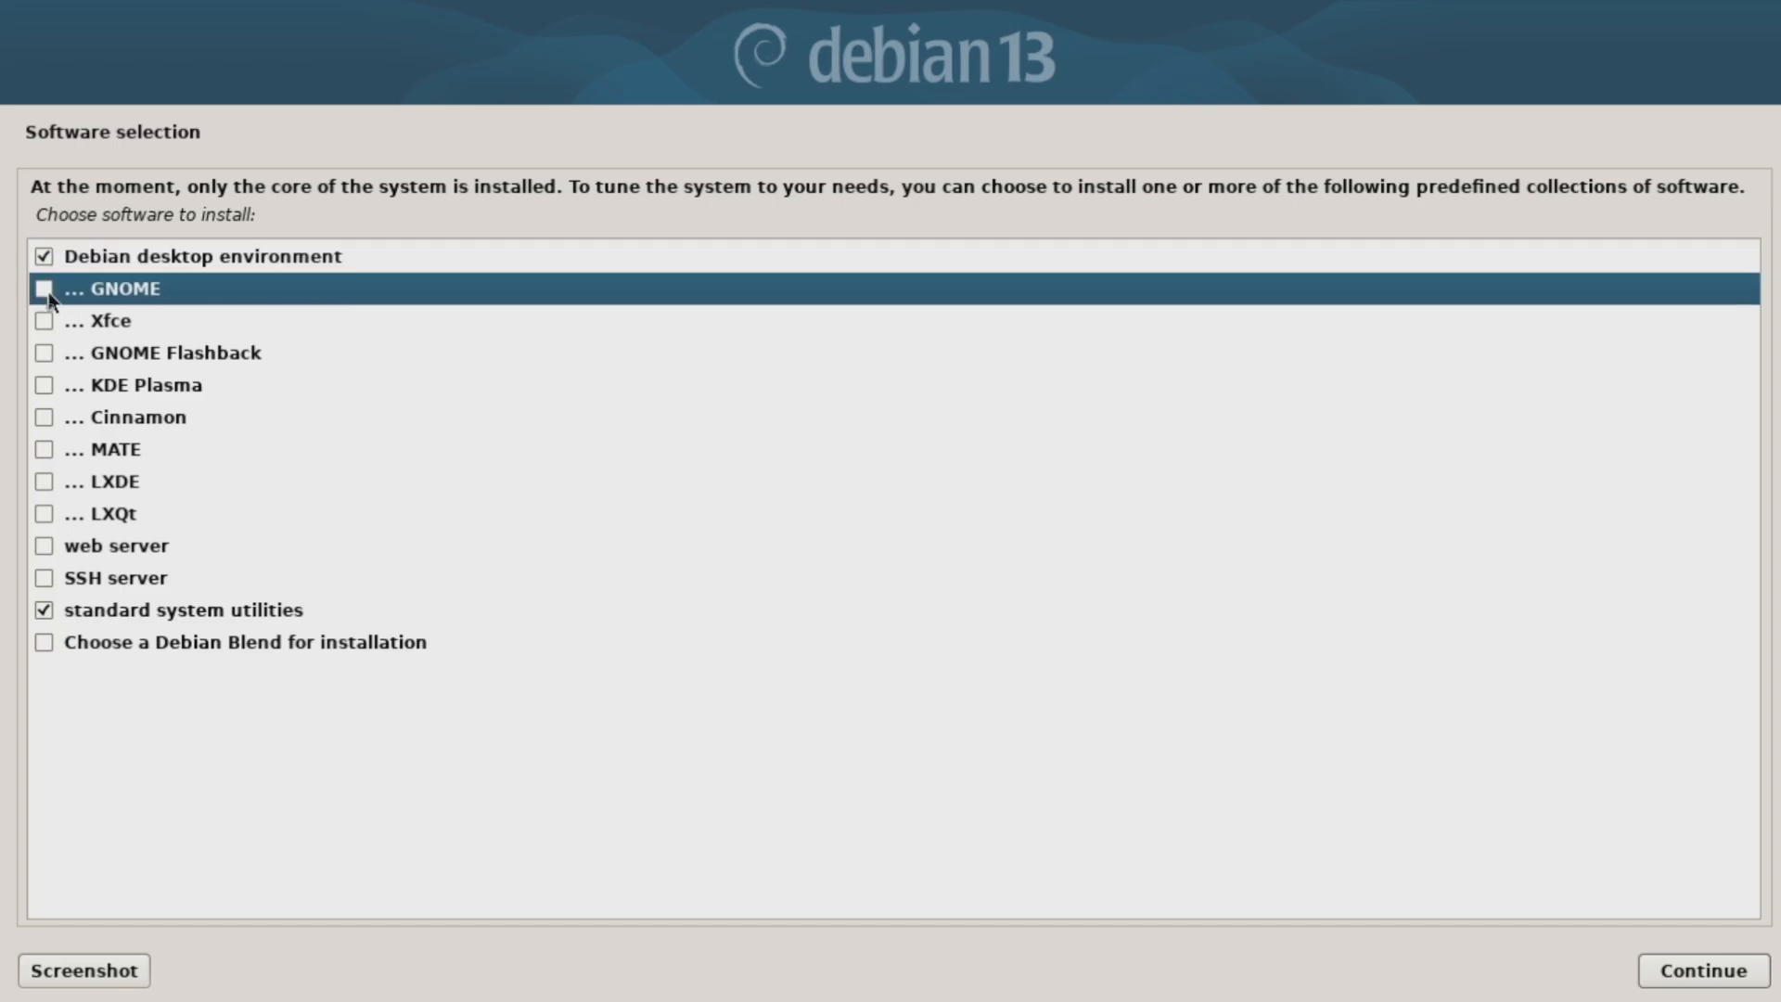
{"action": "left_click", "coordinate": [44, 418]}
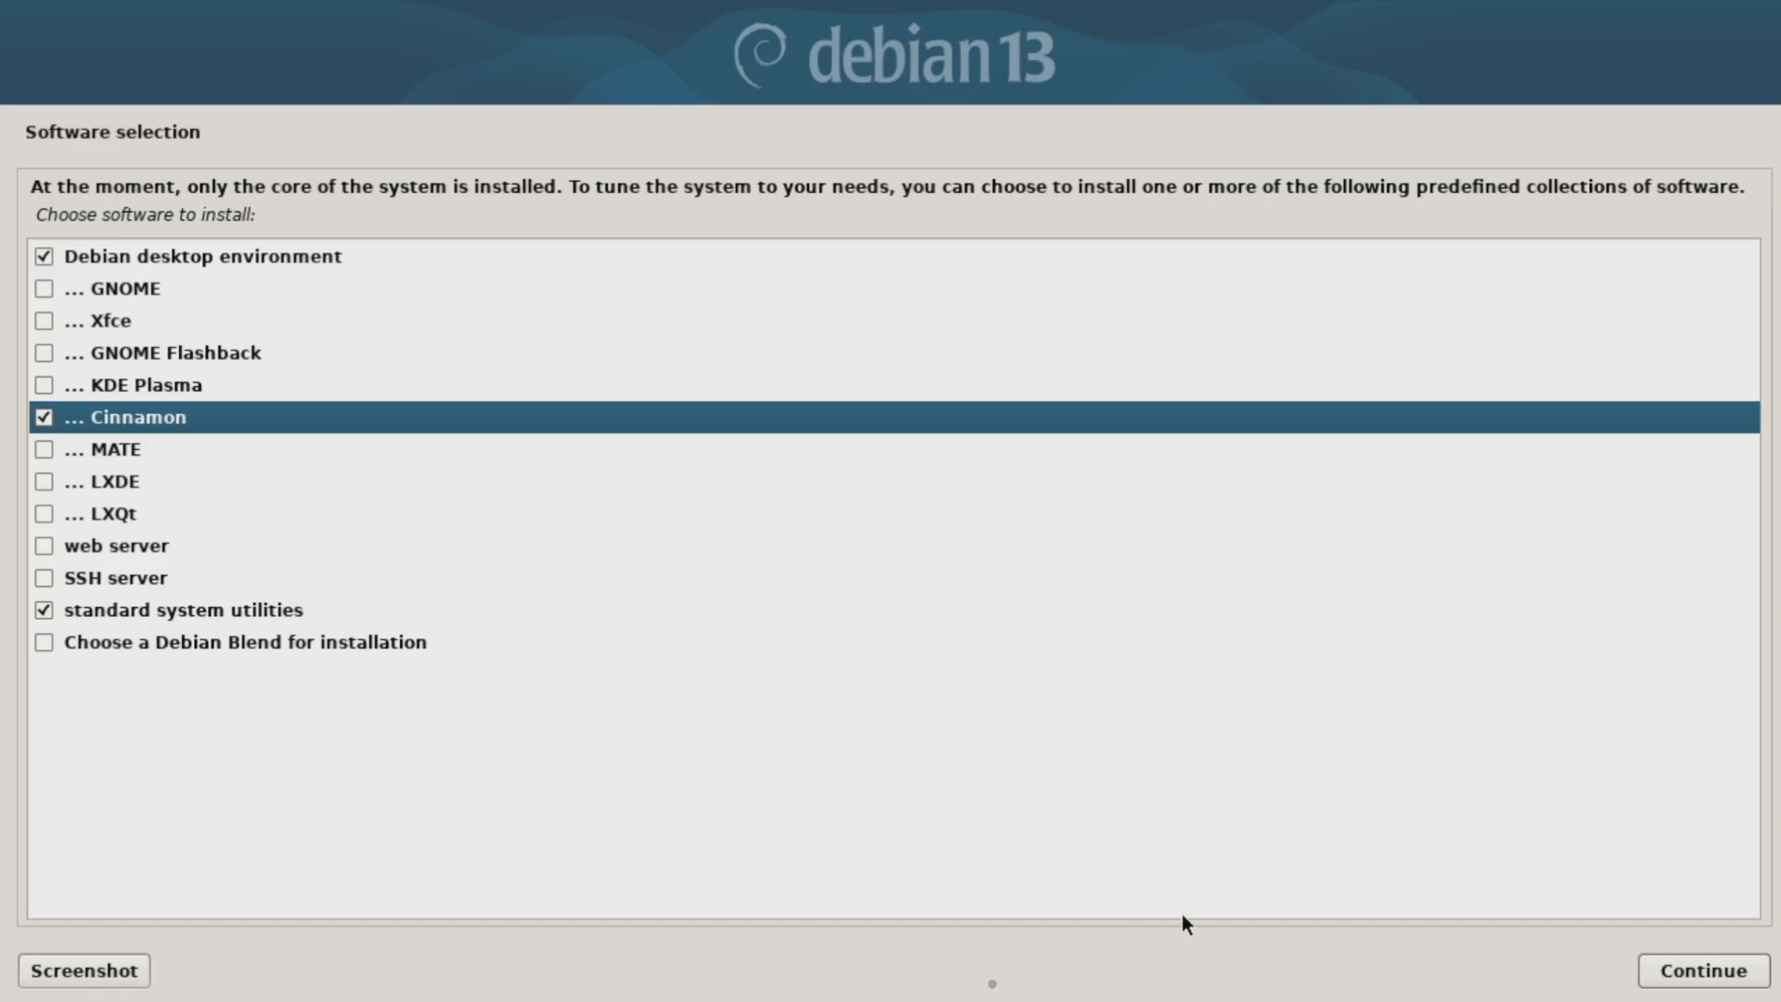
{"action": "left_click", "coordinate": [1680, 976]}
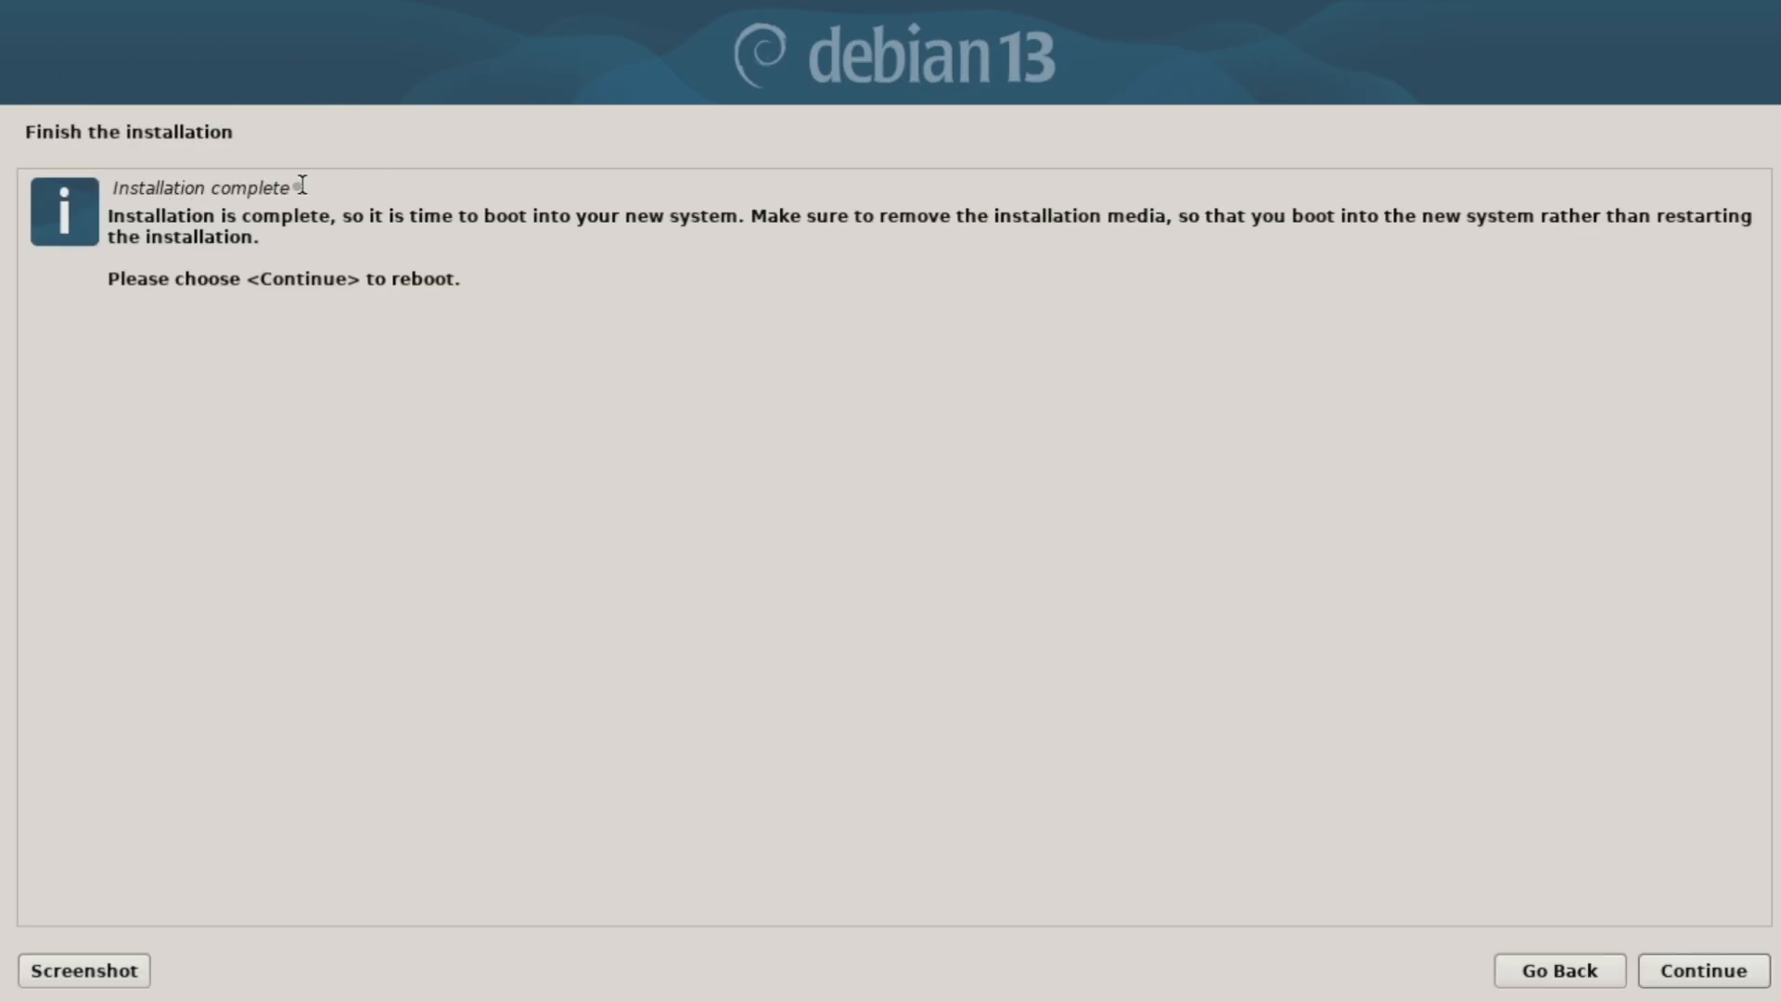
Step: Finish the installation, reboot the computer and boot the Debian GNU/Linux entry in the GRUB menu
{"action": "left_click_drag", "start_coordinate": [293, 189], "coordinate": [120, 193]}
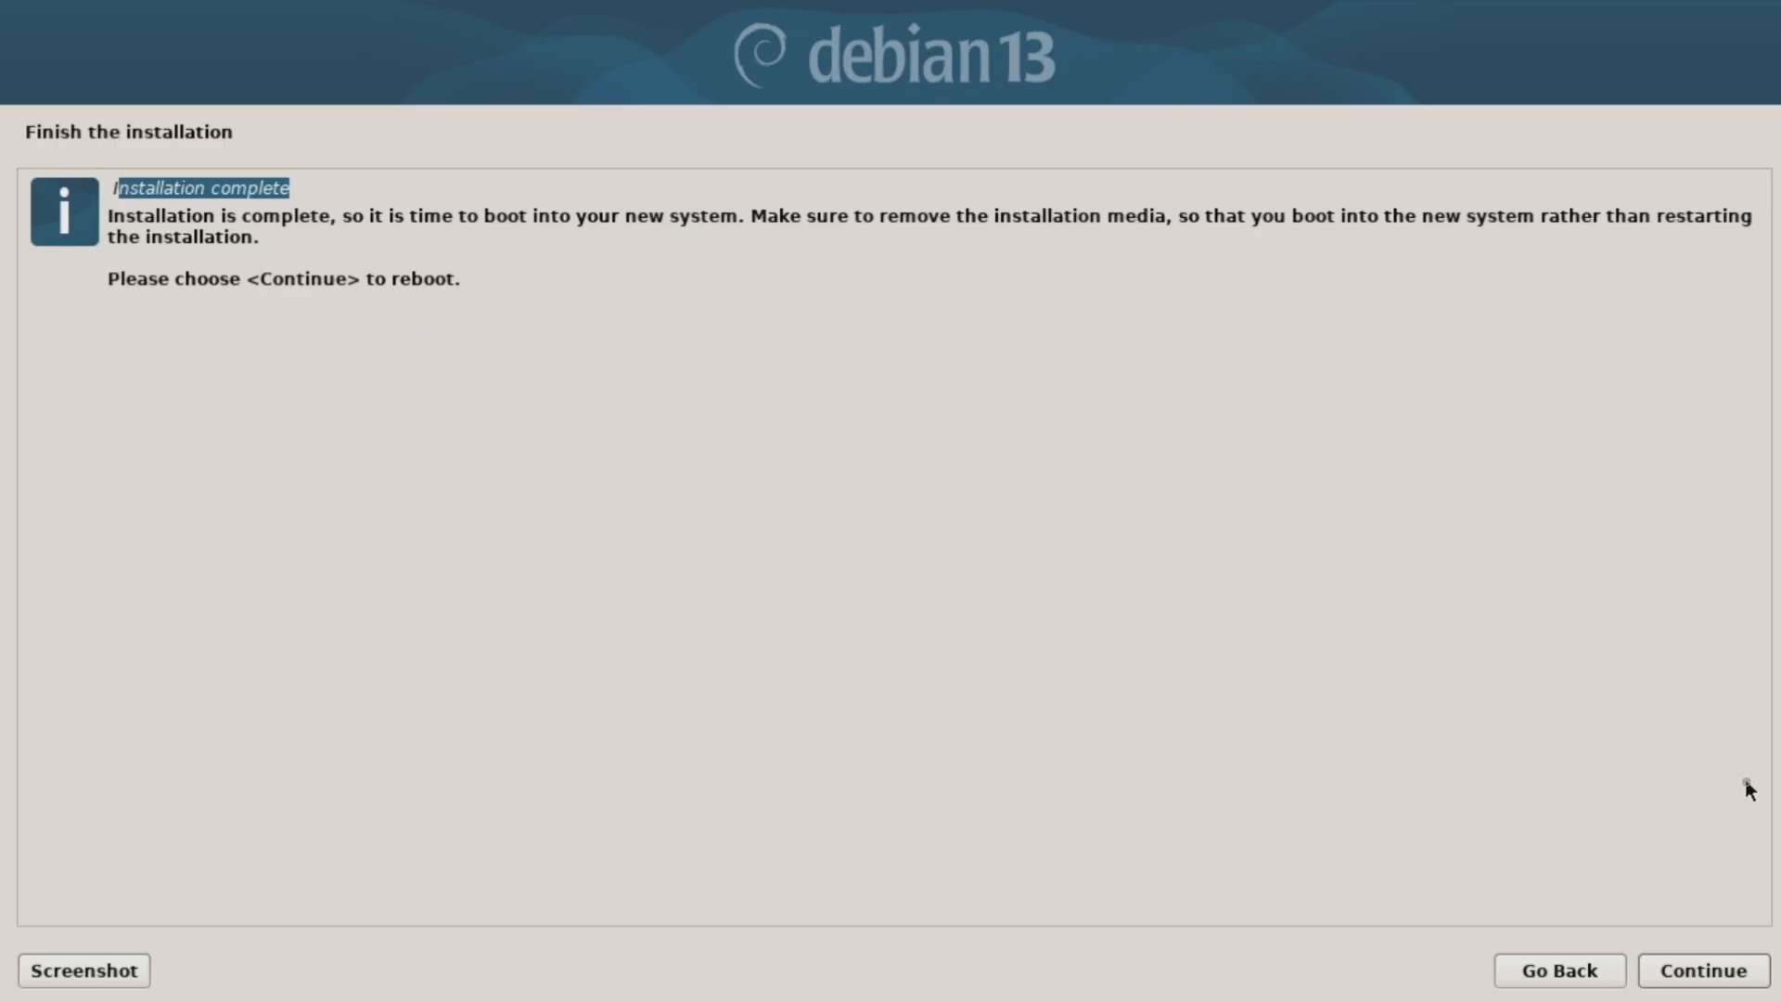
{"action": "left_click", "coordinate": [1690, 970]}
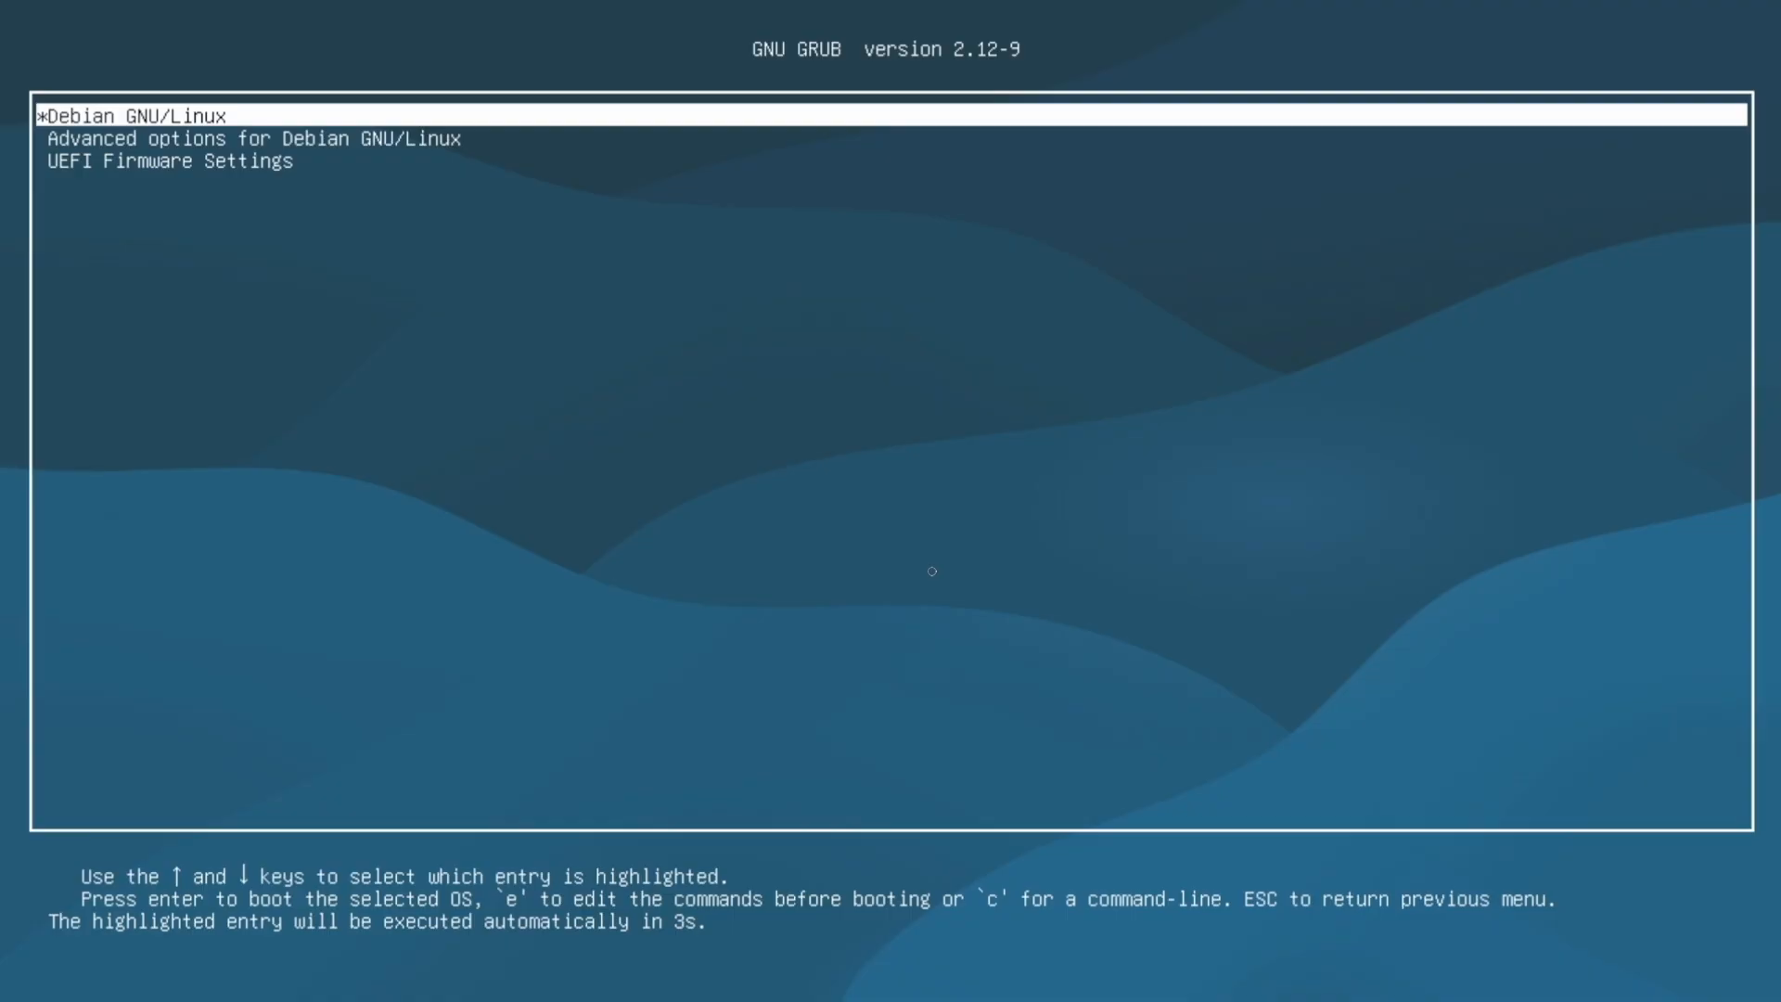
{"action": "key", "text": "Down"}
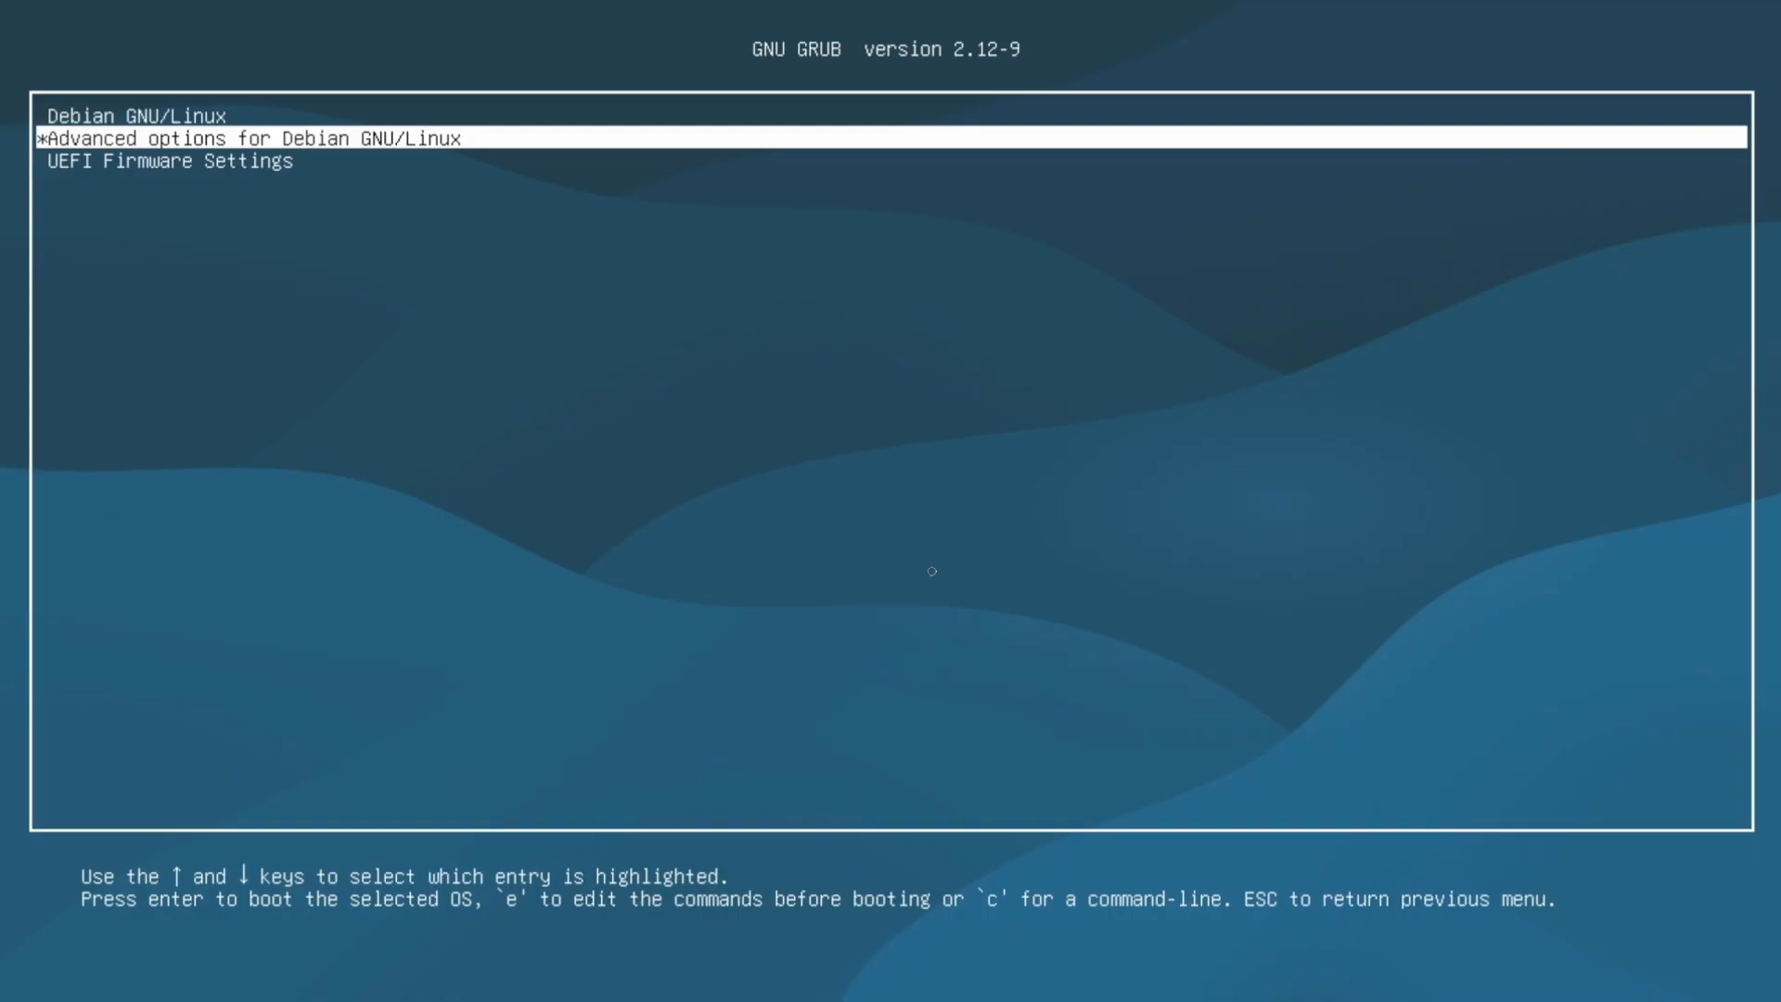
{"action": "key", "text": "Up"}
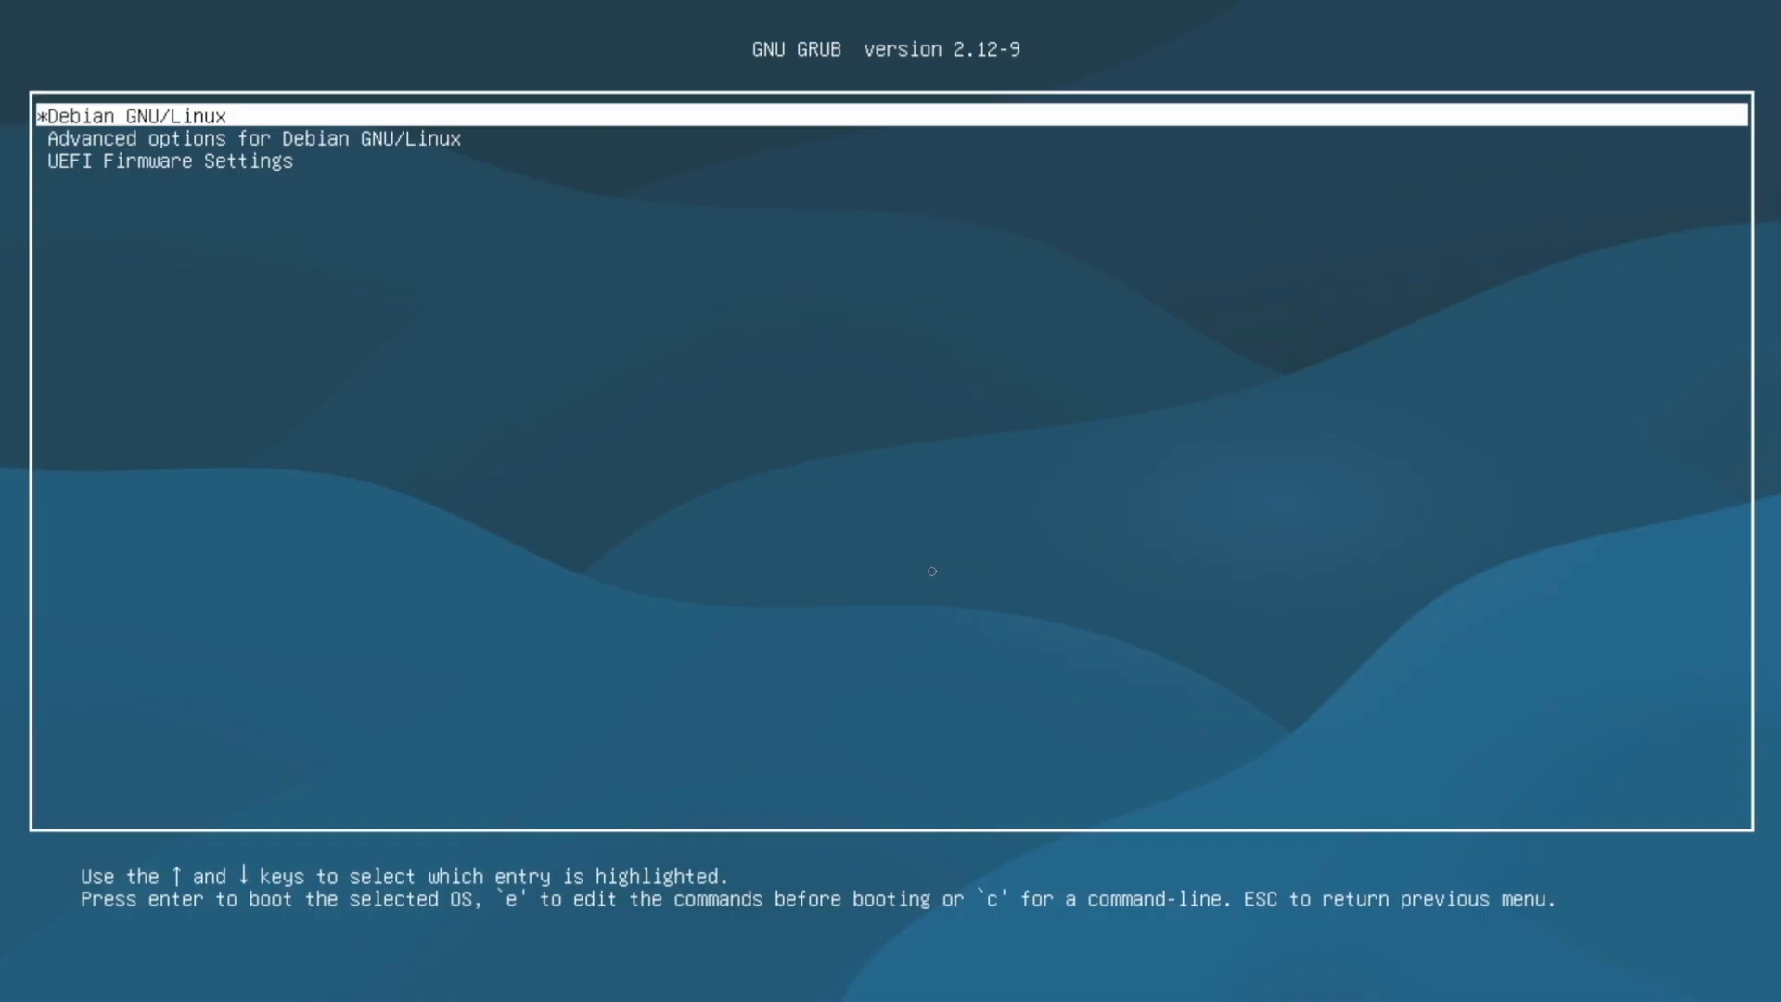
{"action": "key", "text": "Down"}
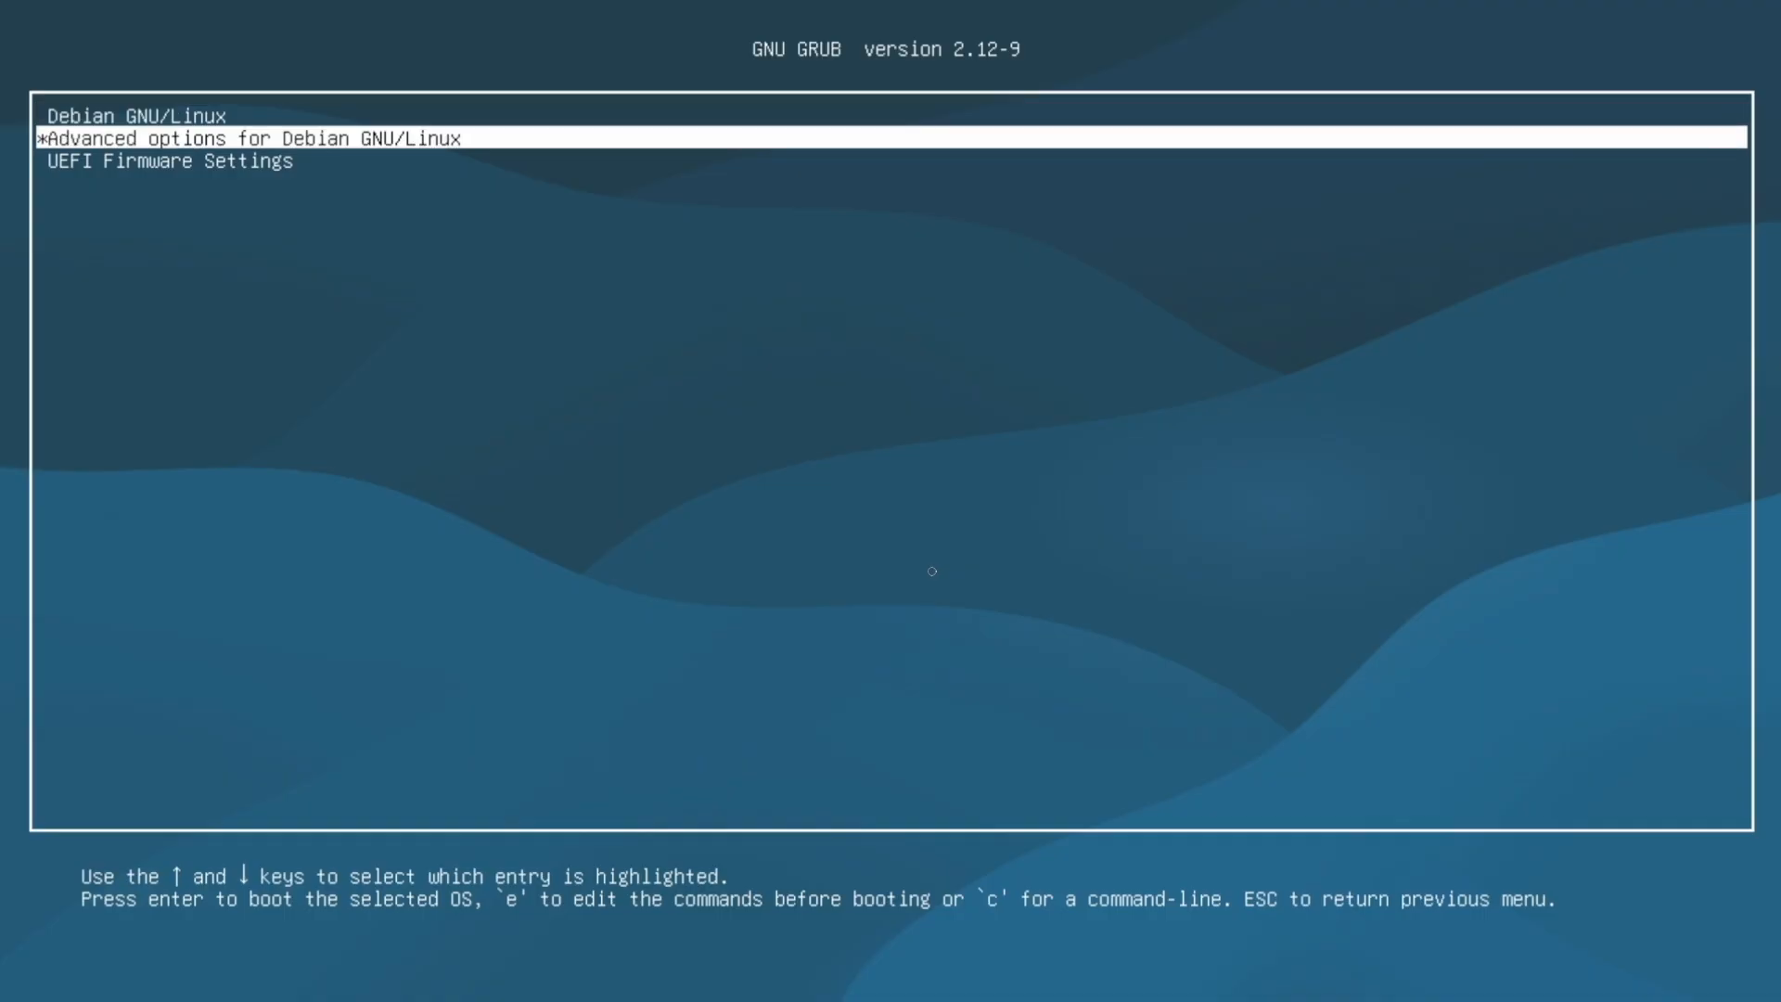
{"action": "key", "text": "Down"}
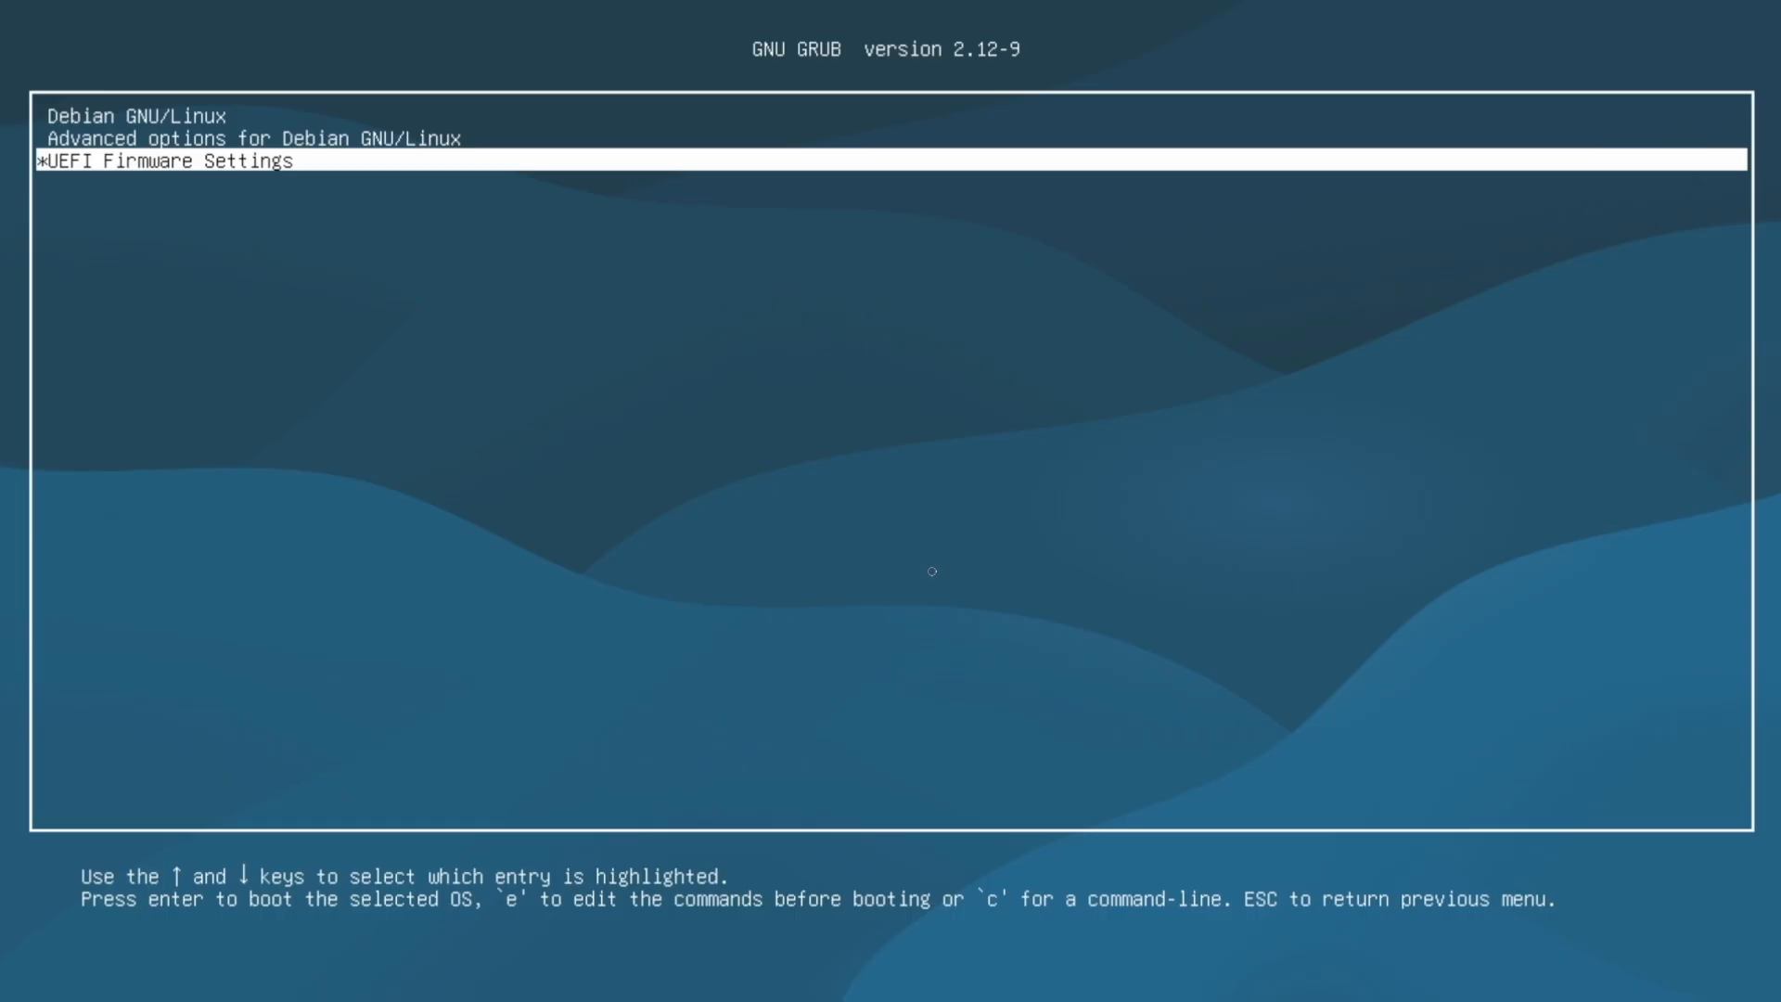
{"action": "key", "text": "Up"}
{"action": "key", "text": "Up"}
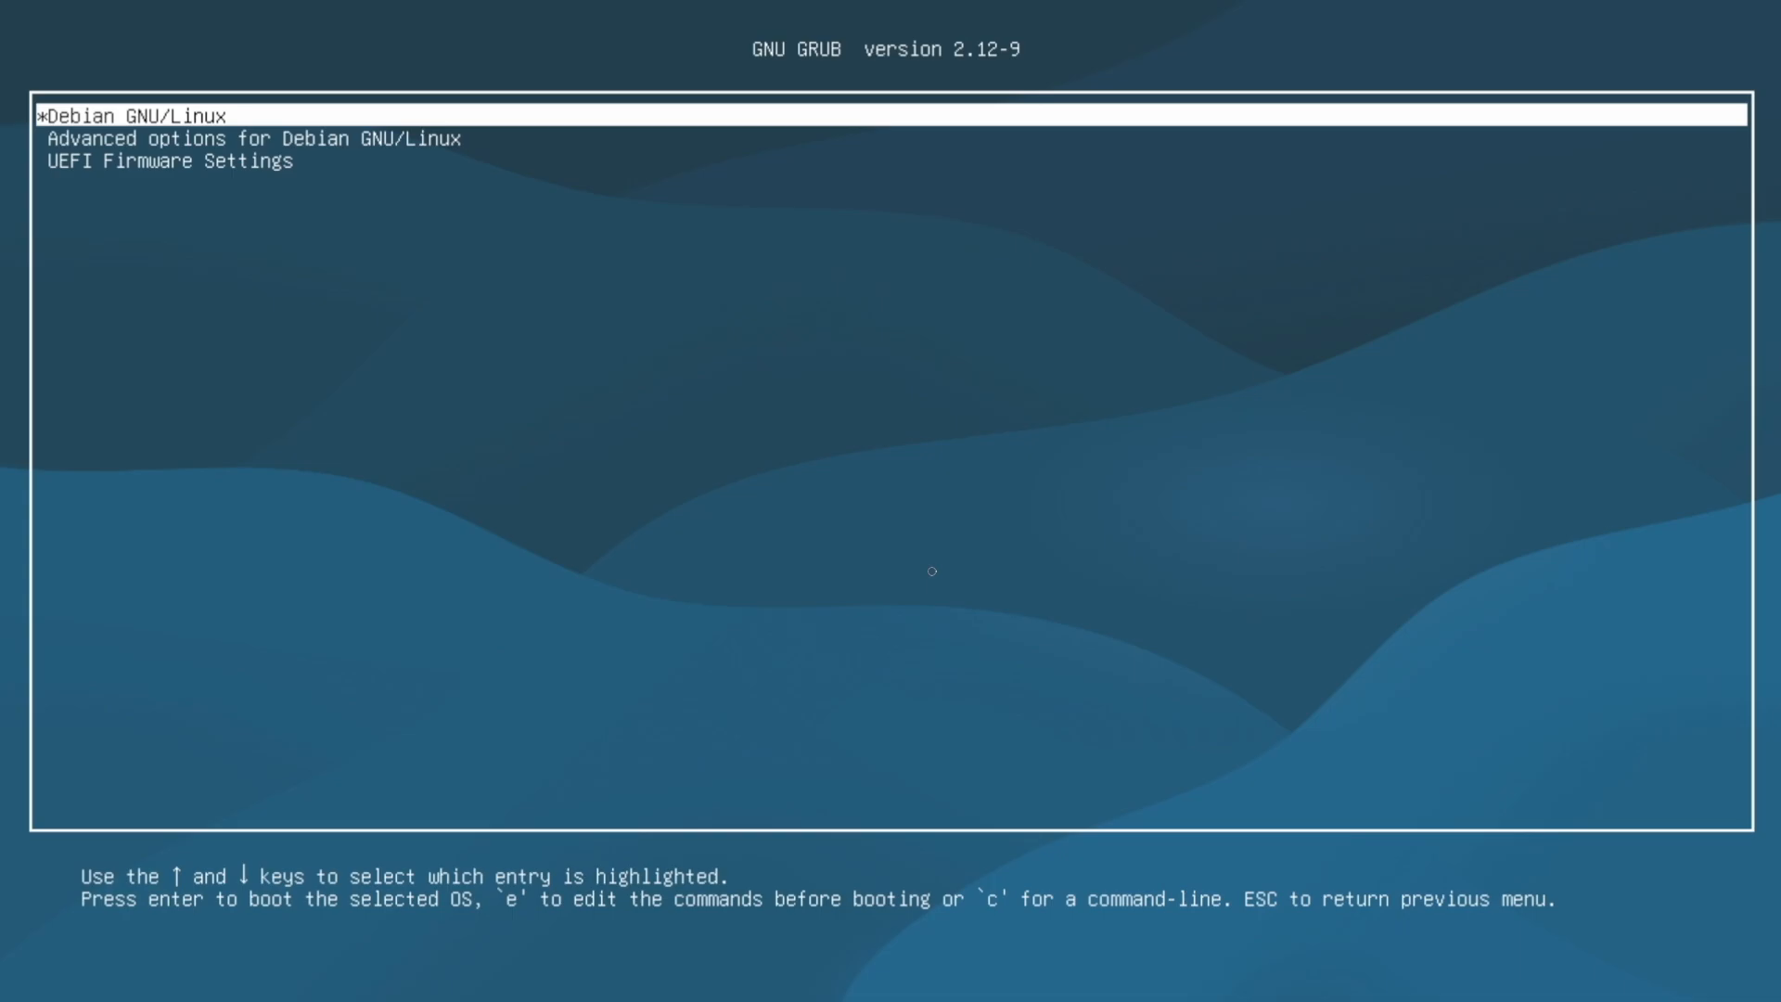
{"action": "key", "text": "Return"}
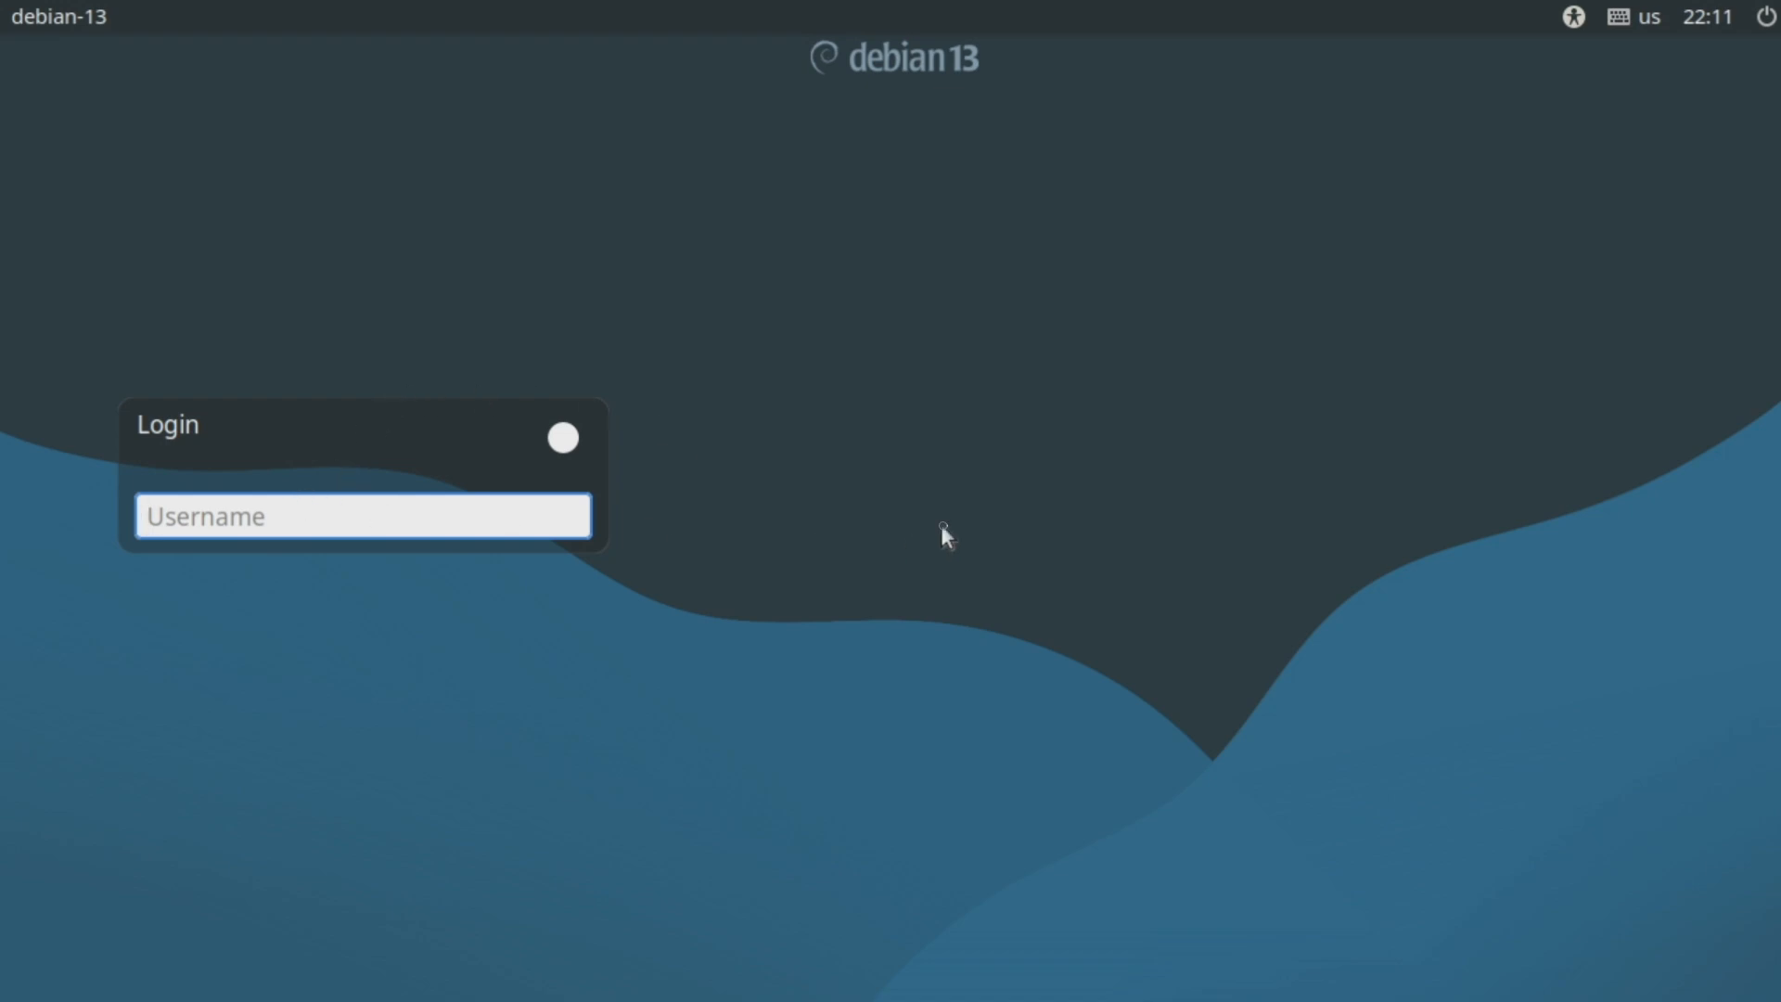
Step: Log in to the desktop with the account's username and password
{"action": "type", "text": "digital"}
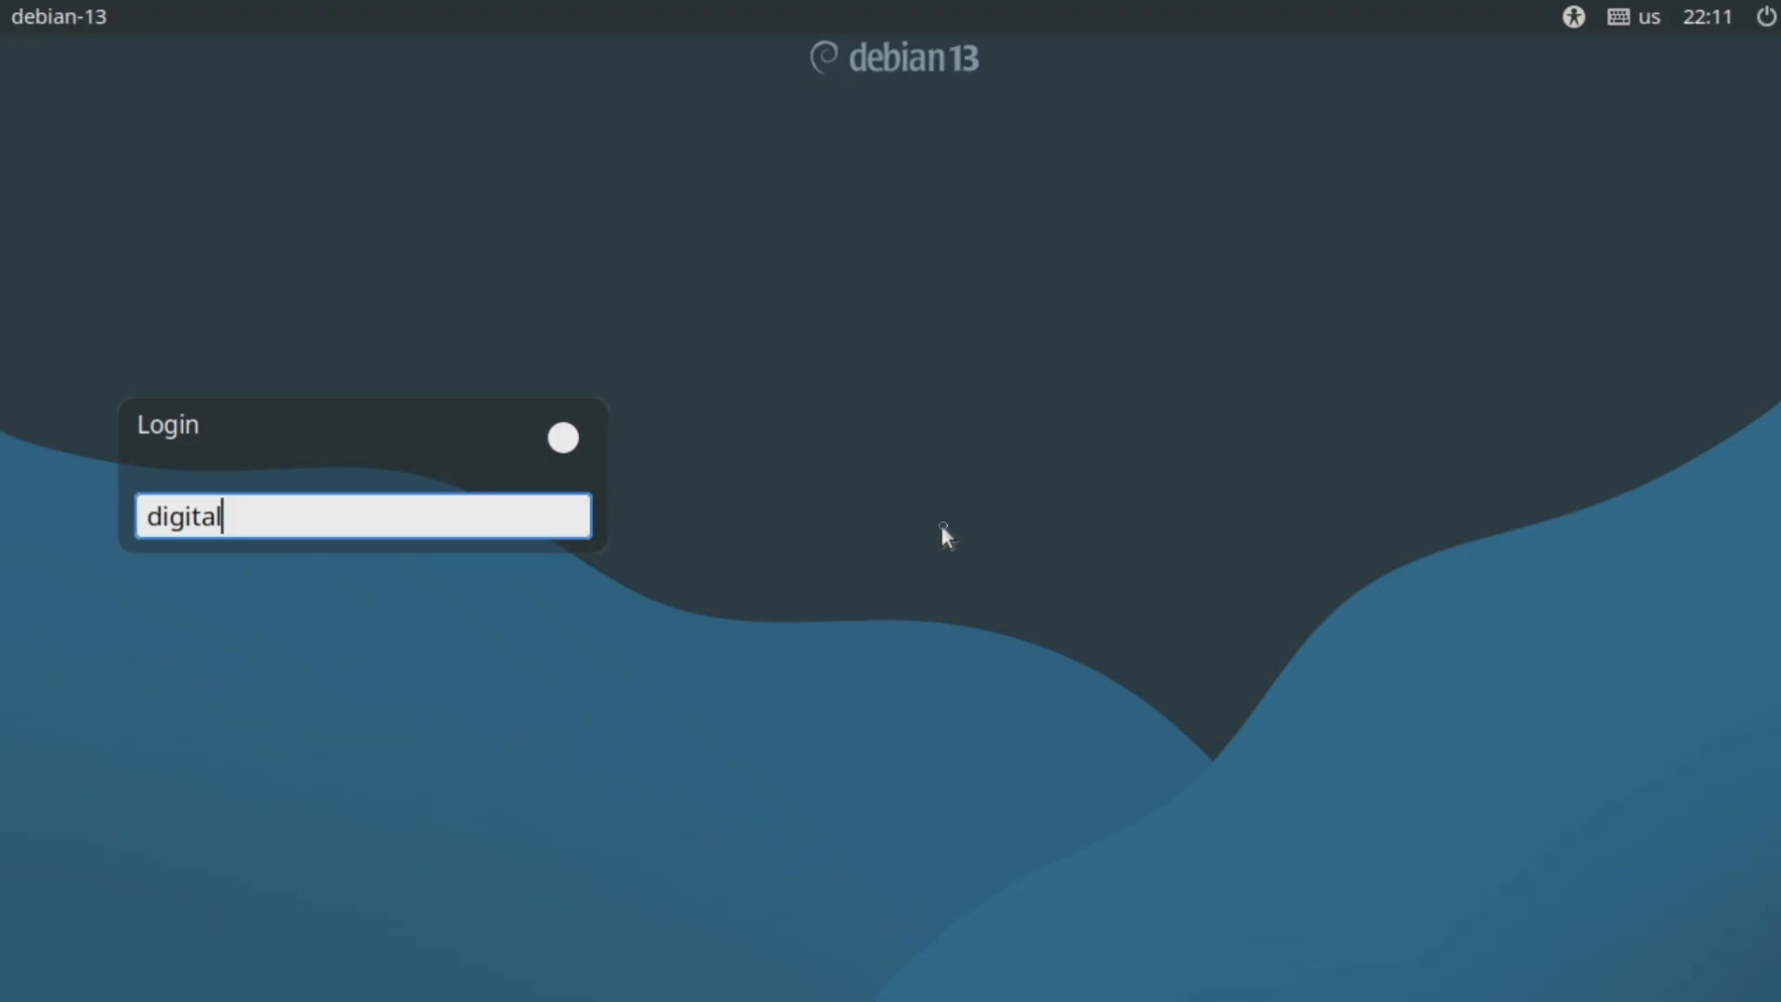
{"action": "key", "text": "Return"}
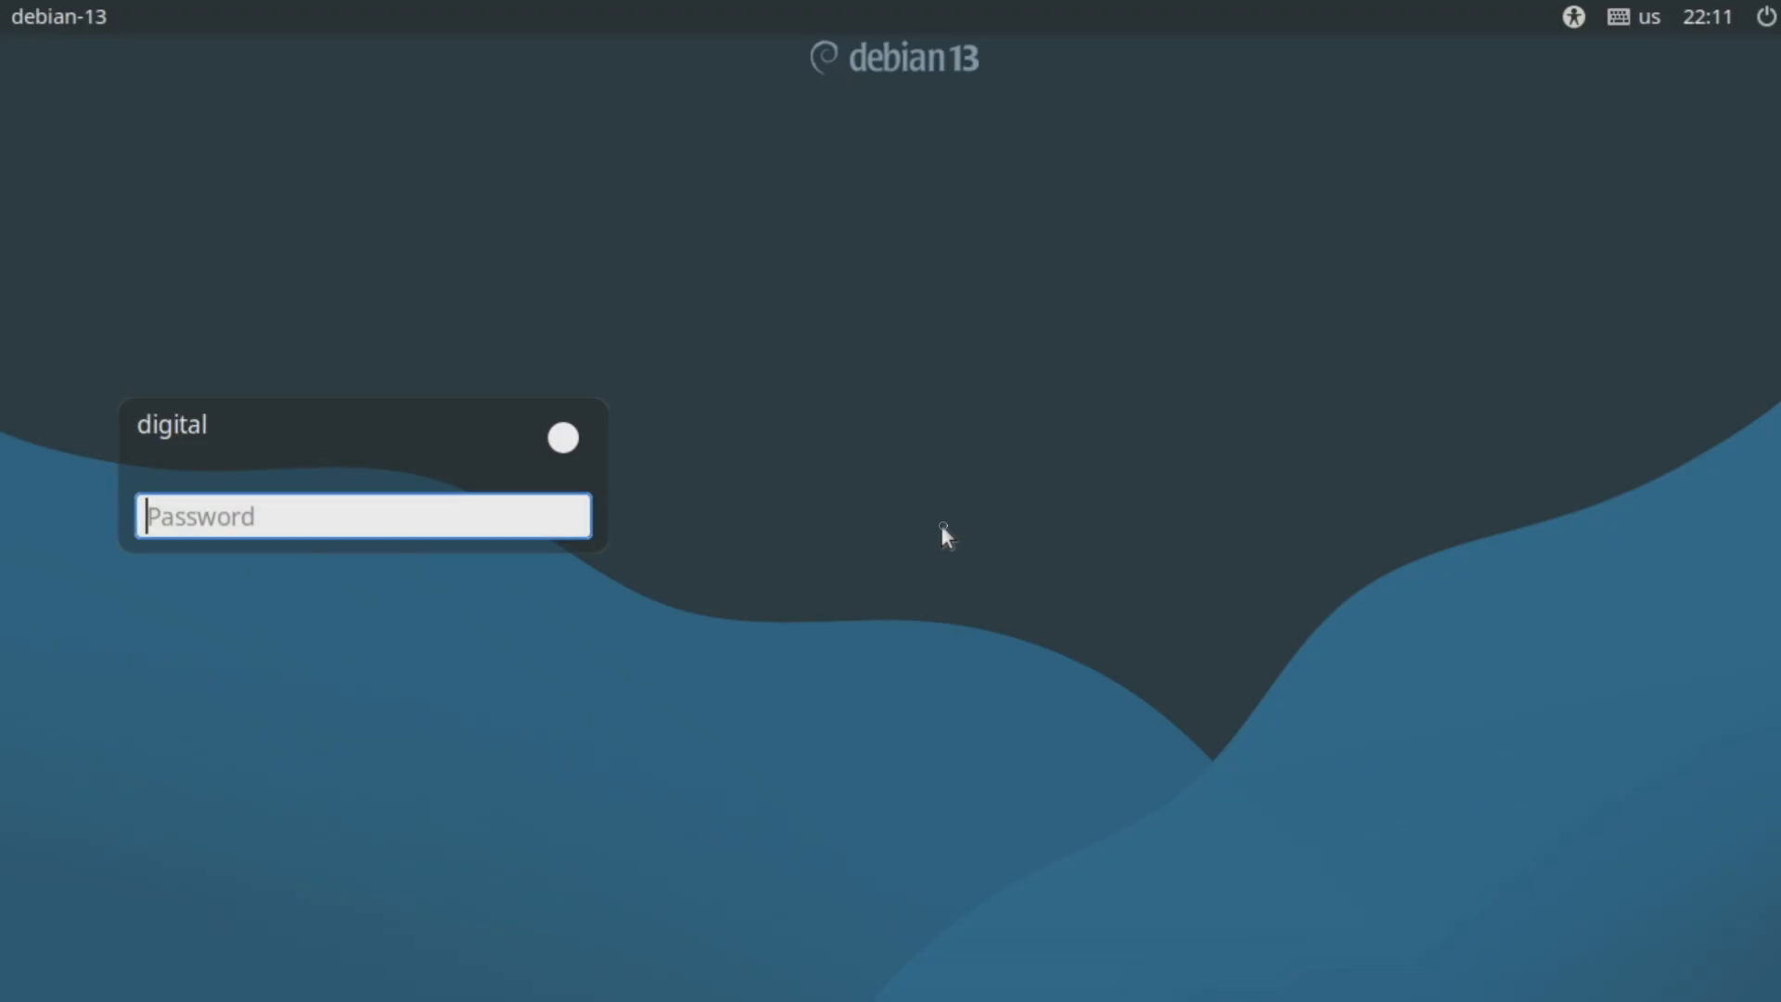
{"action": "type", "text": "*****************"}
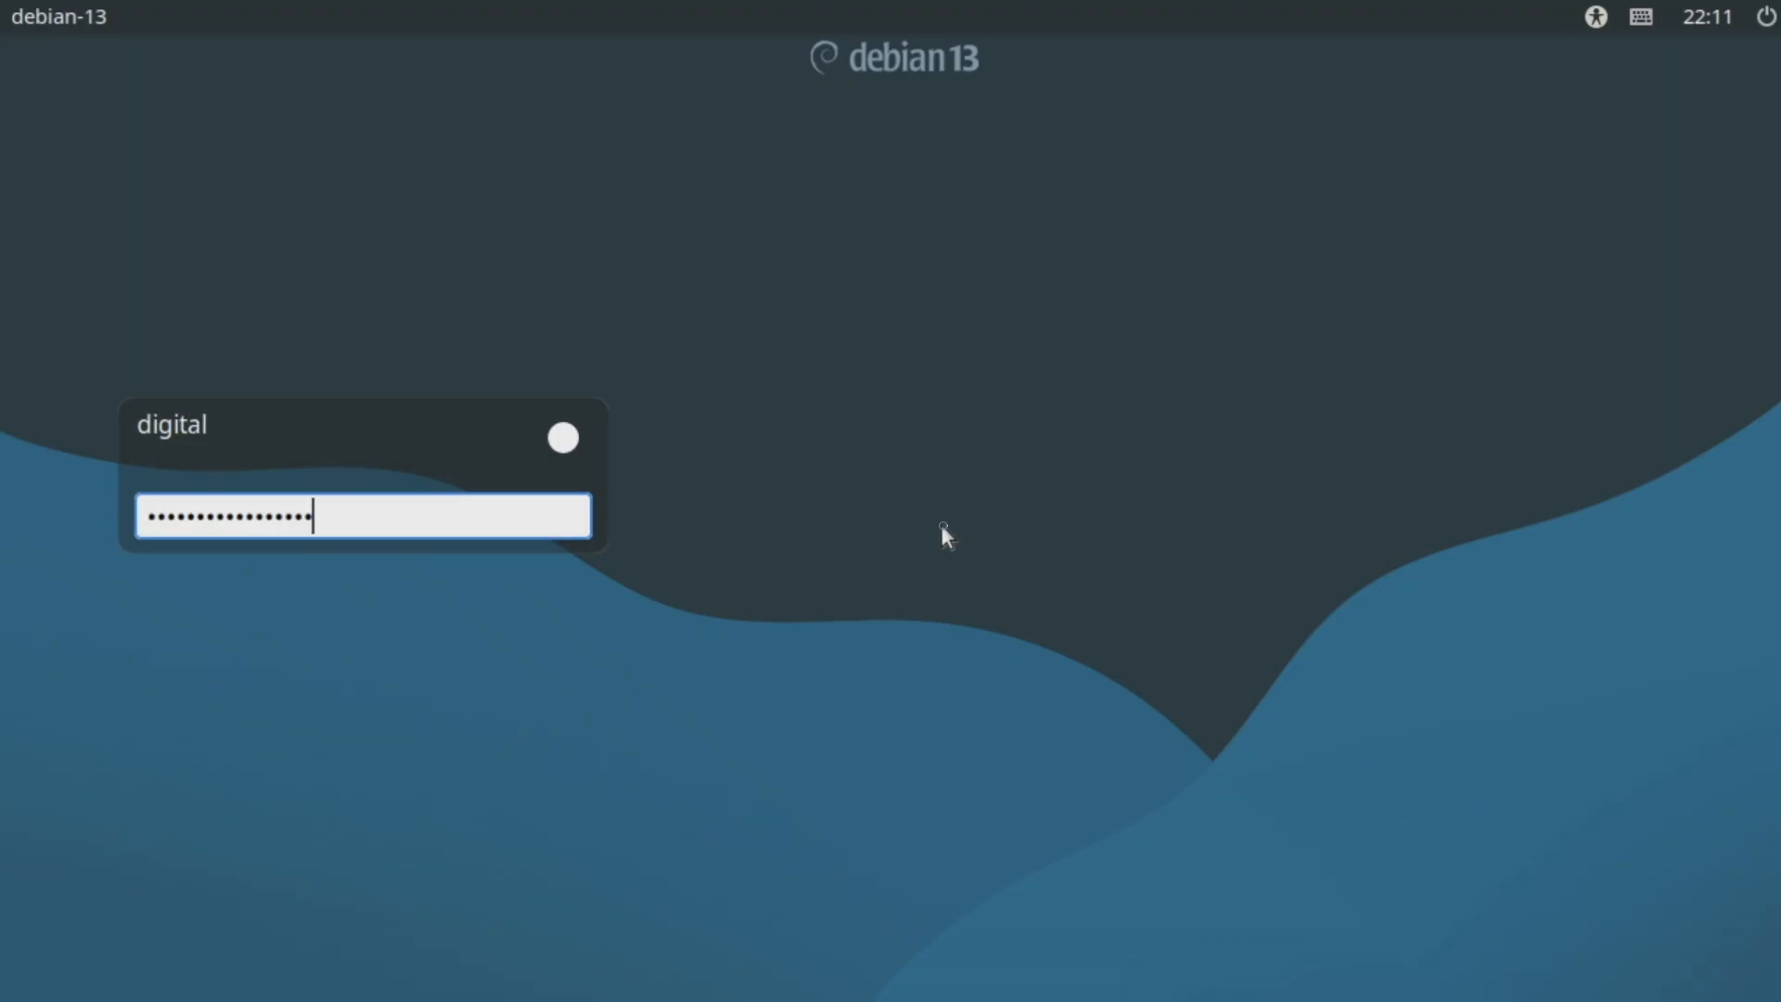
{"action": "key", "text": "Return"}
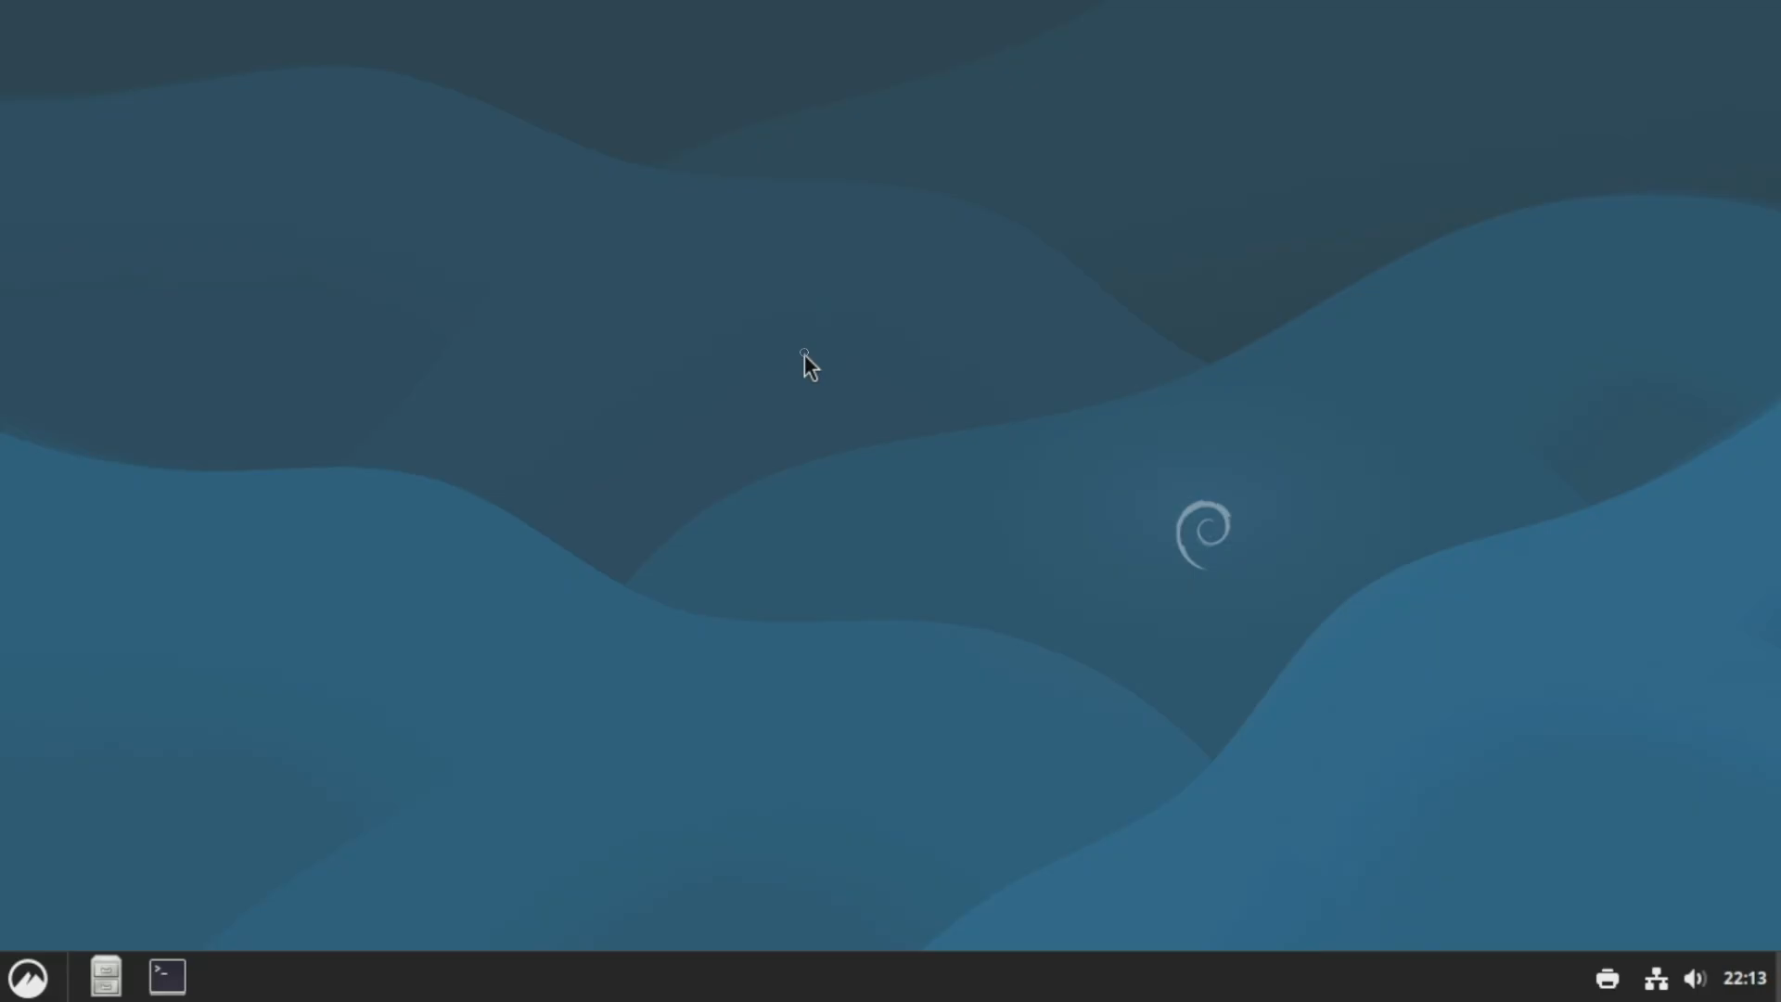
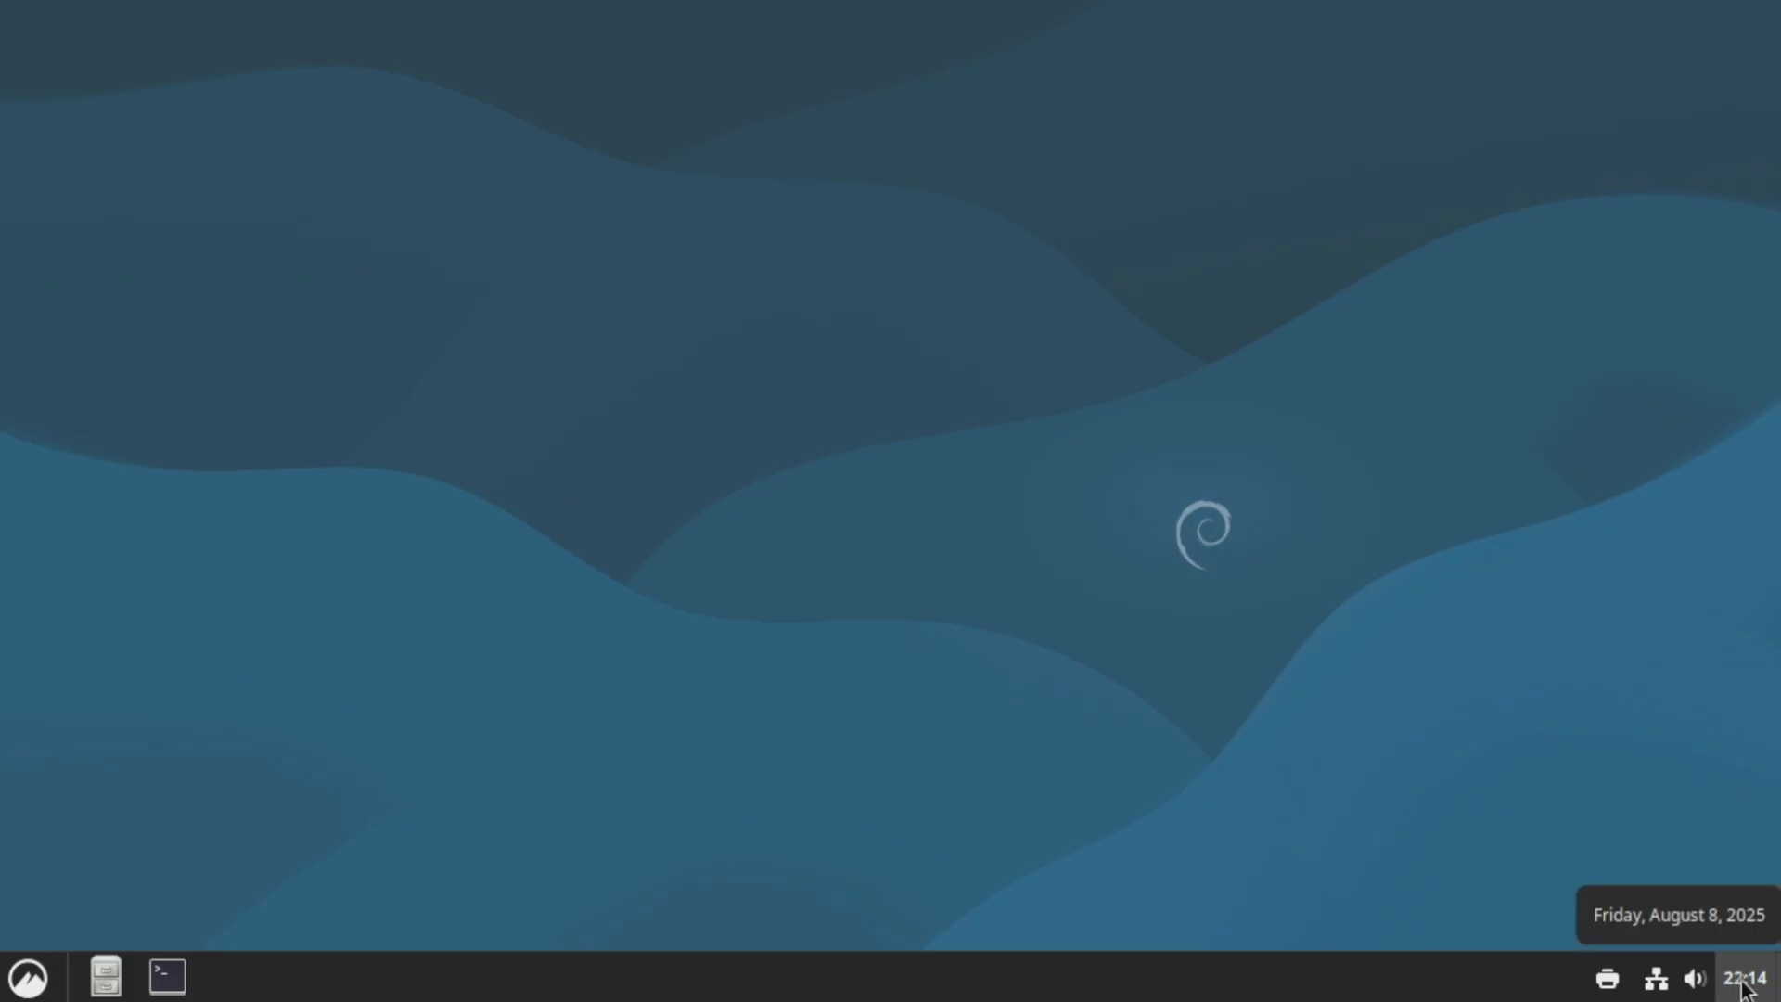
Step: View the desktop calendar, and raise the sound volume slightly while trying the mute and volume controls
{"action": "left_click", "coordinate": [1744, 980]}
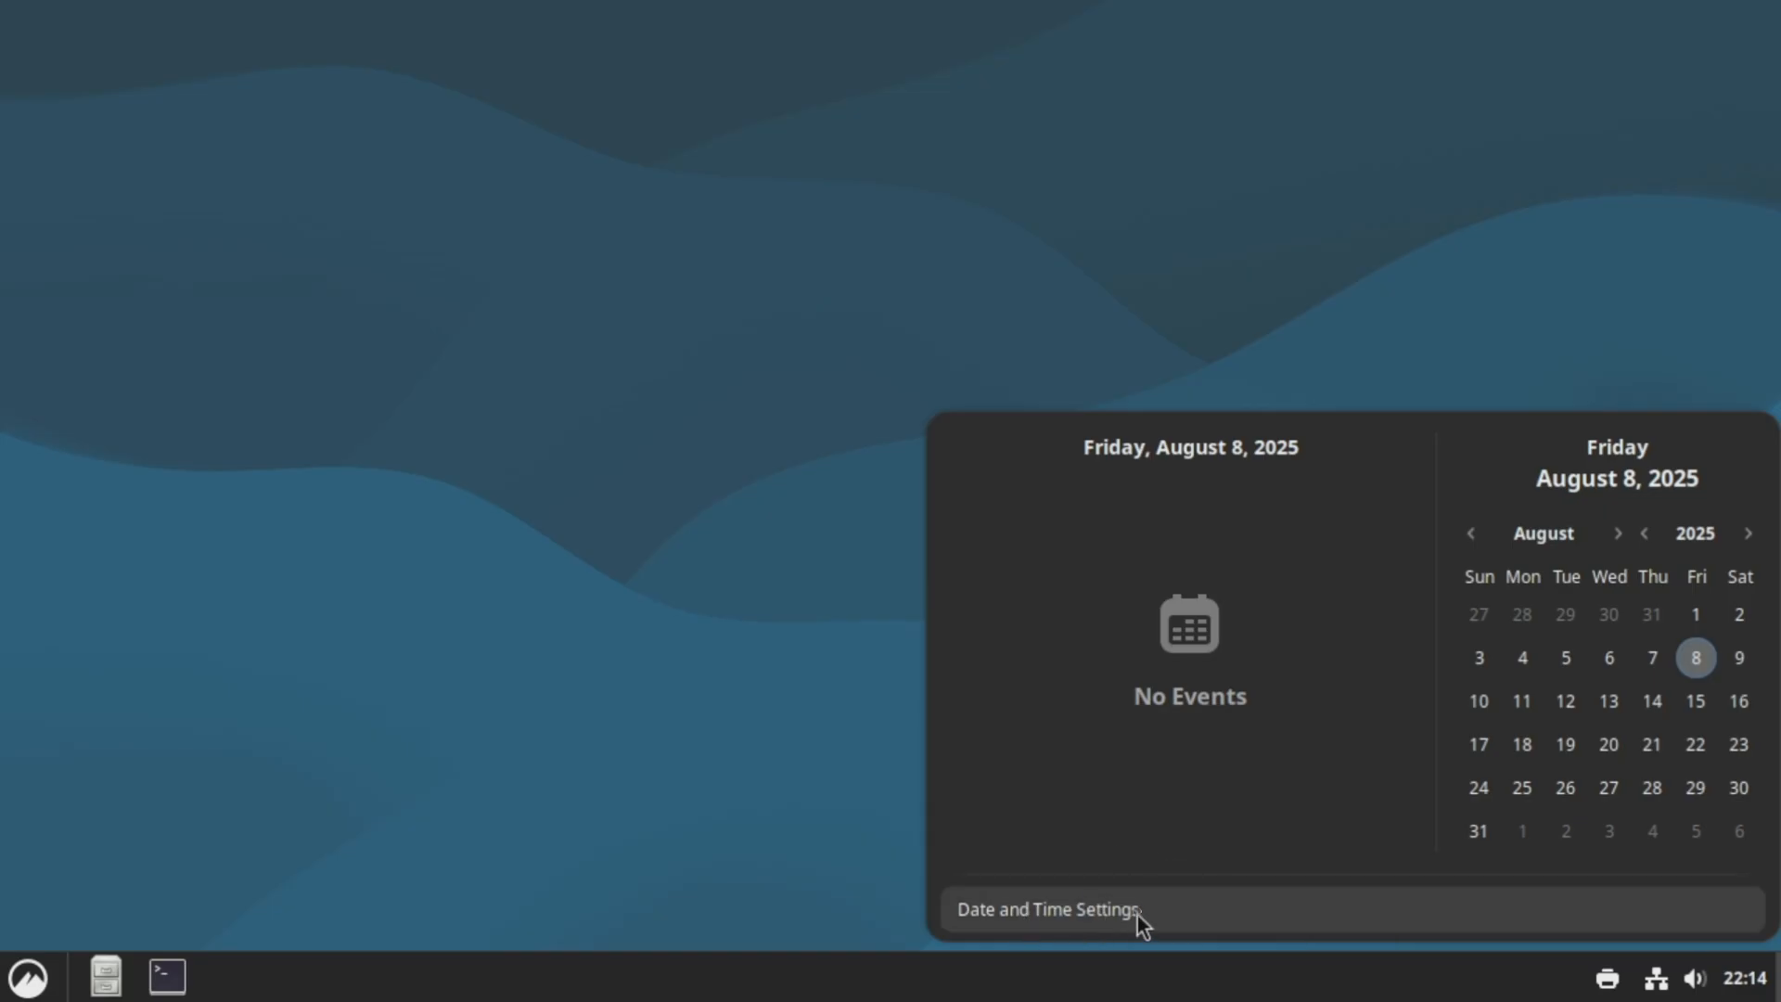
{"action": "left_click", "coordinate": [1562, 297]}
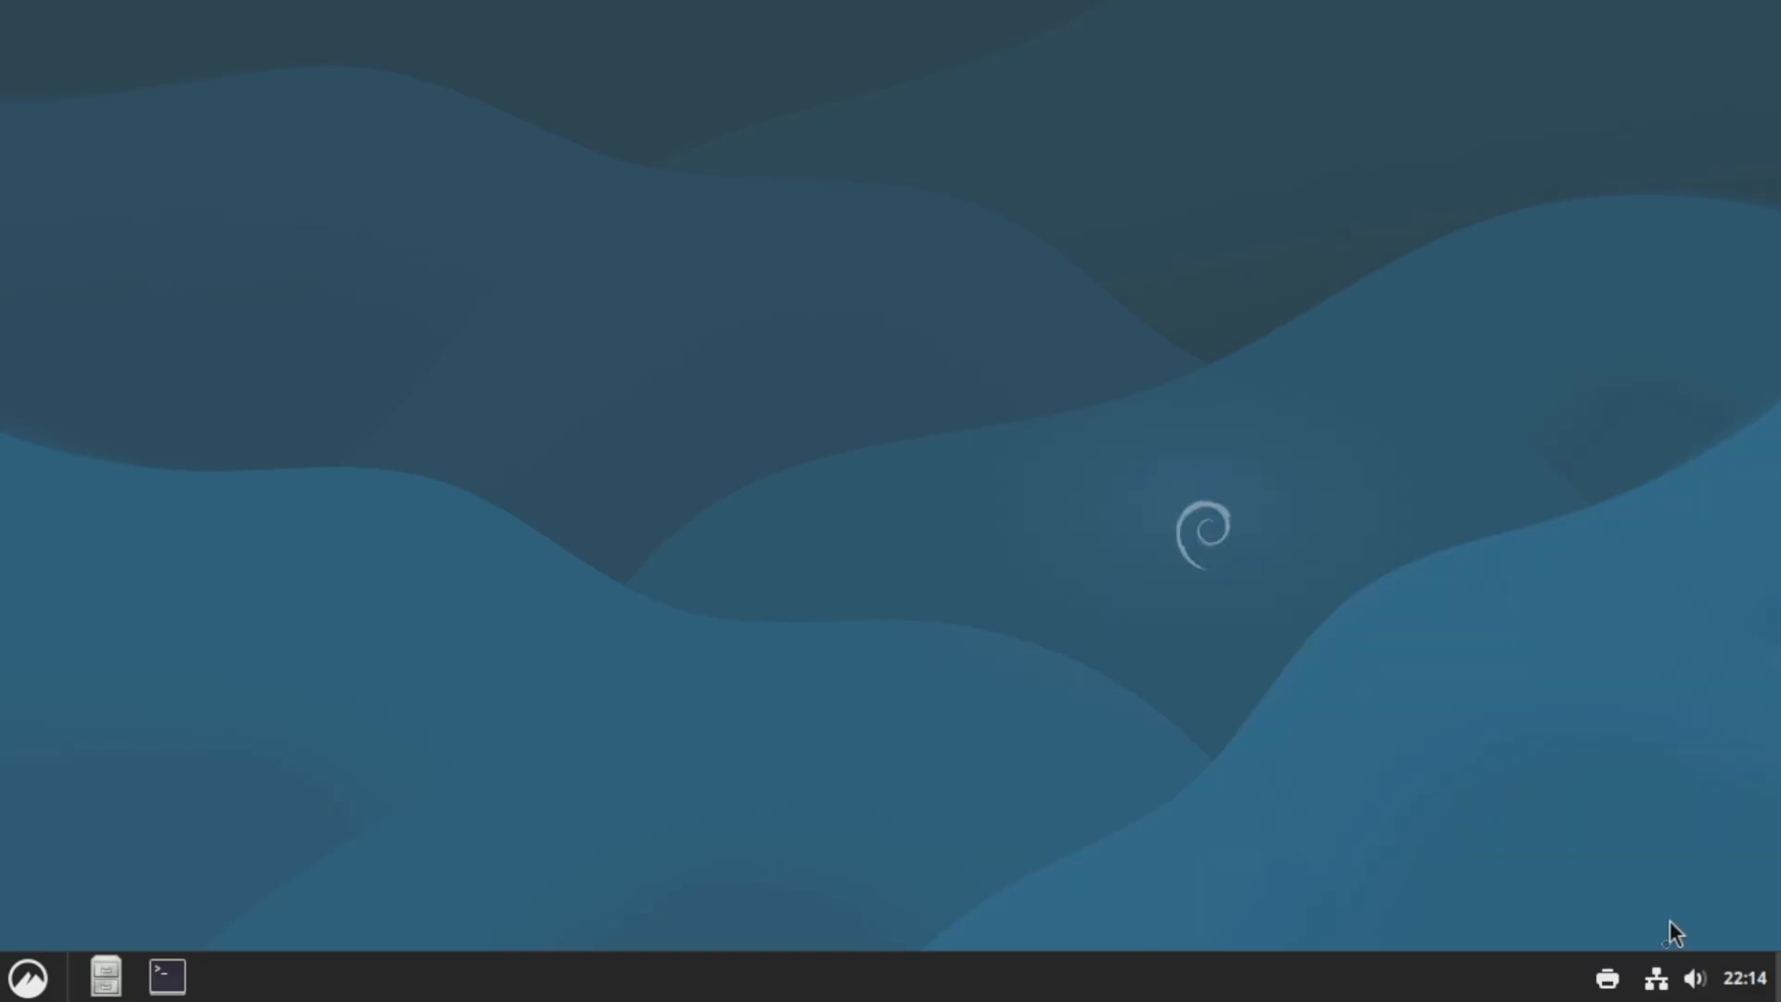
{"action": "left_click", "coordinate": [1695, 979]}
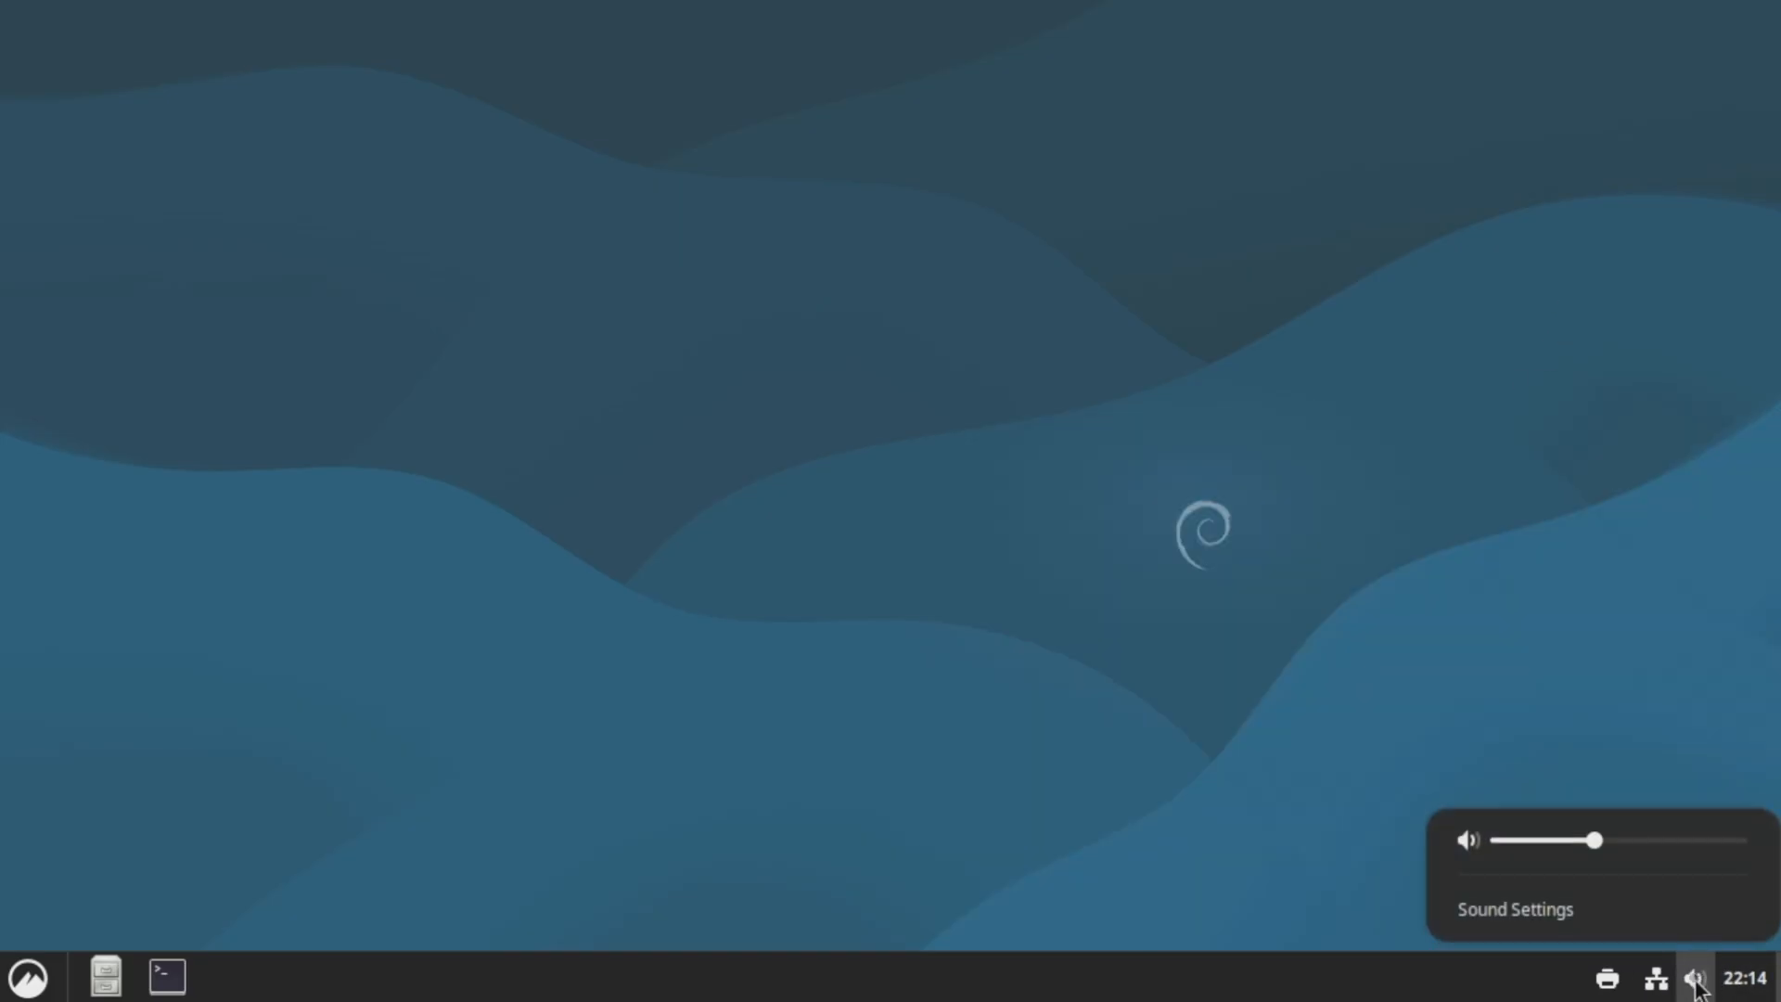
{"action": "mouse_move", "coordinate": [1594, 840]}
{"action": "left_mouse_down"}
{"action": "mouse_move", "coordinate": [1630, 850]}
{"action": "mouse_move", "coordinate": [1606, 847]}
{"action": "left_mouse_up"}
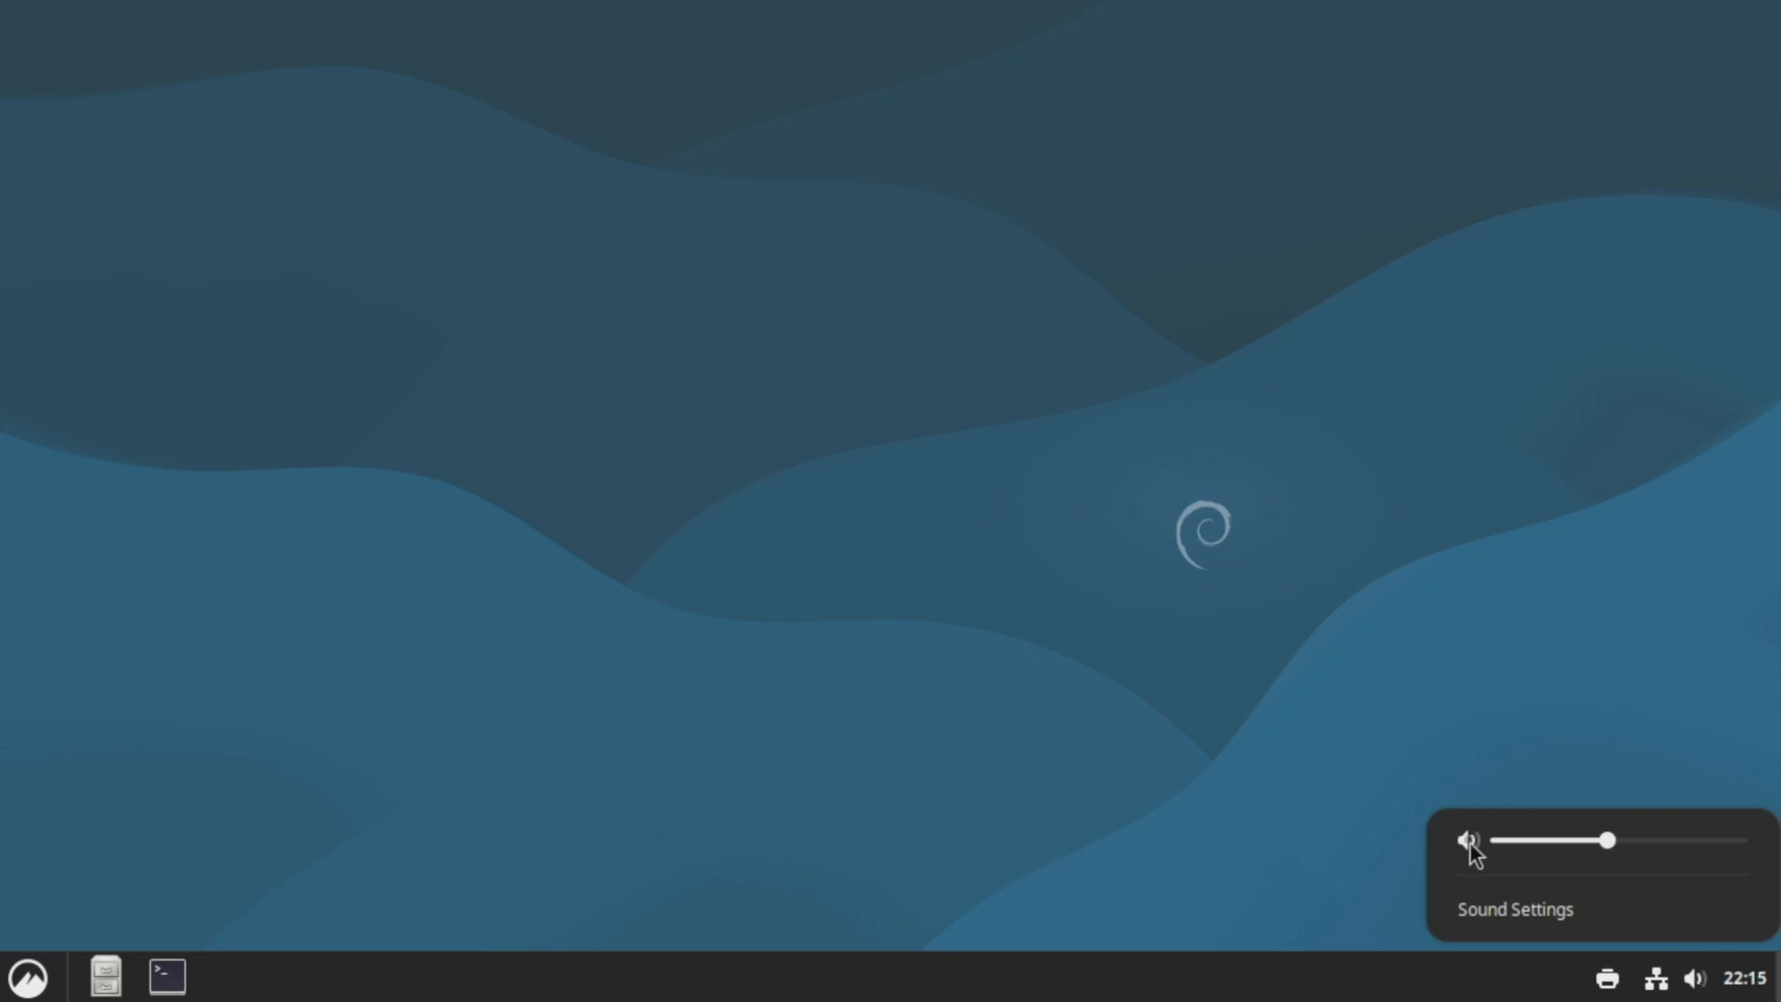
{"action": "left_click", "coordinate": [1471, 844]}
{"action": "left_click_drag", "start_coordinate": [1501, 848], "coordinate": [1538, 850]}
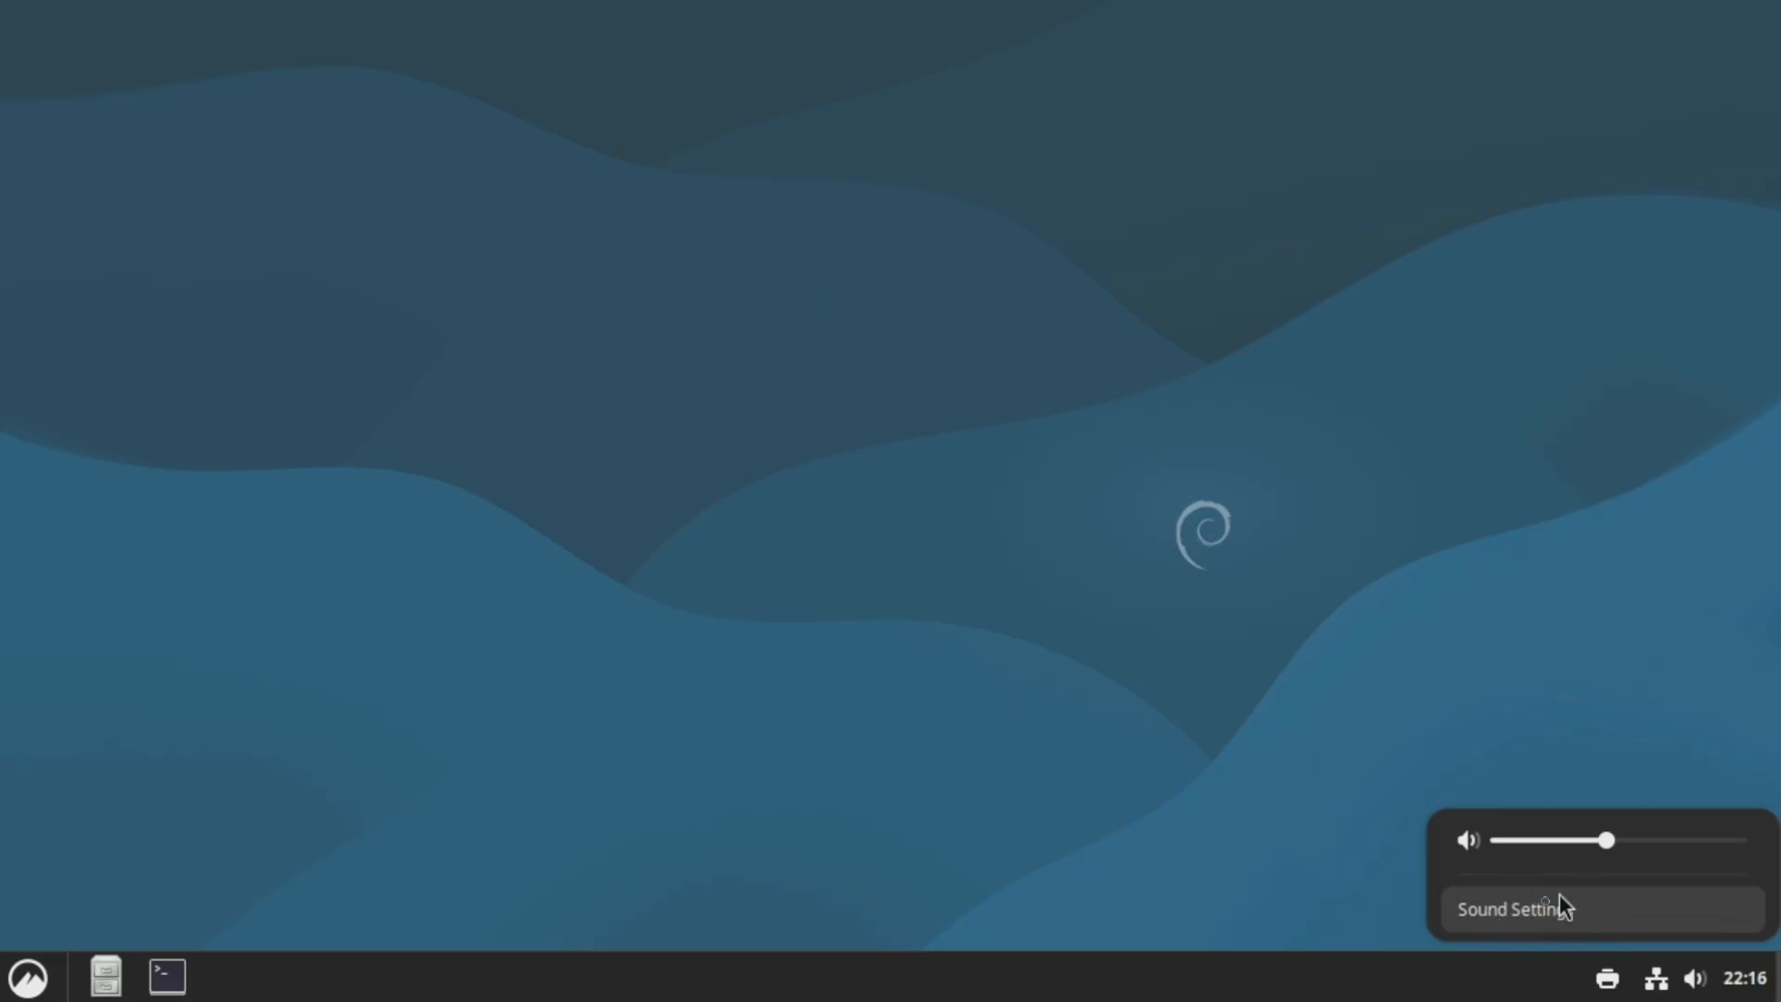
{"action": "left_click", "coordinate": [1612, 610]}
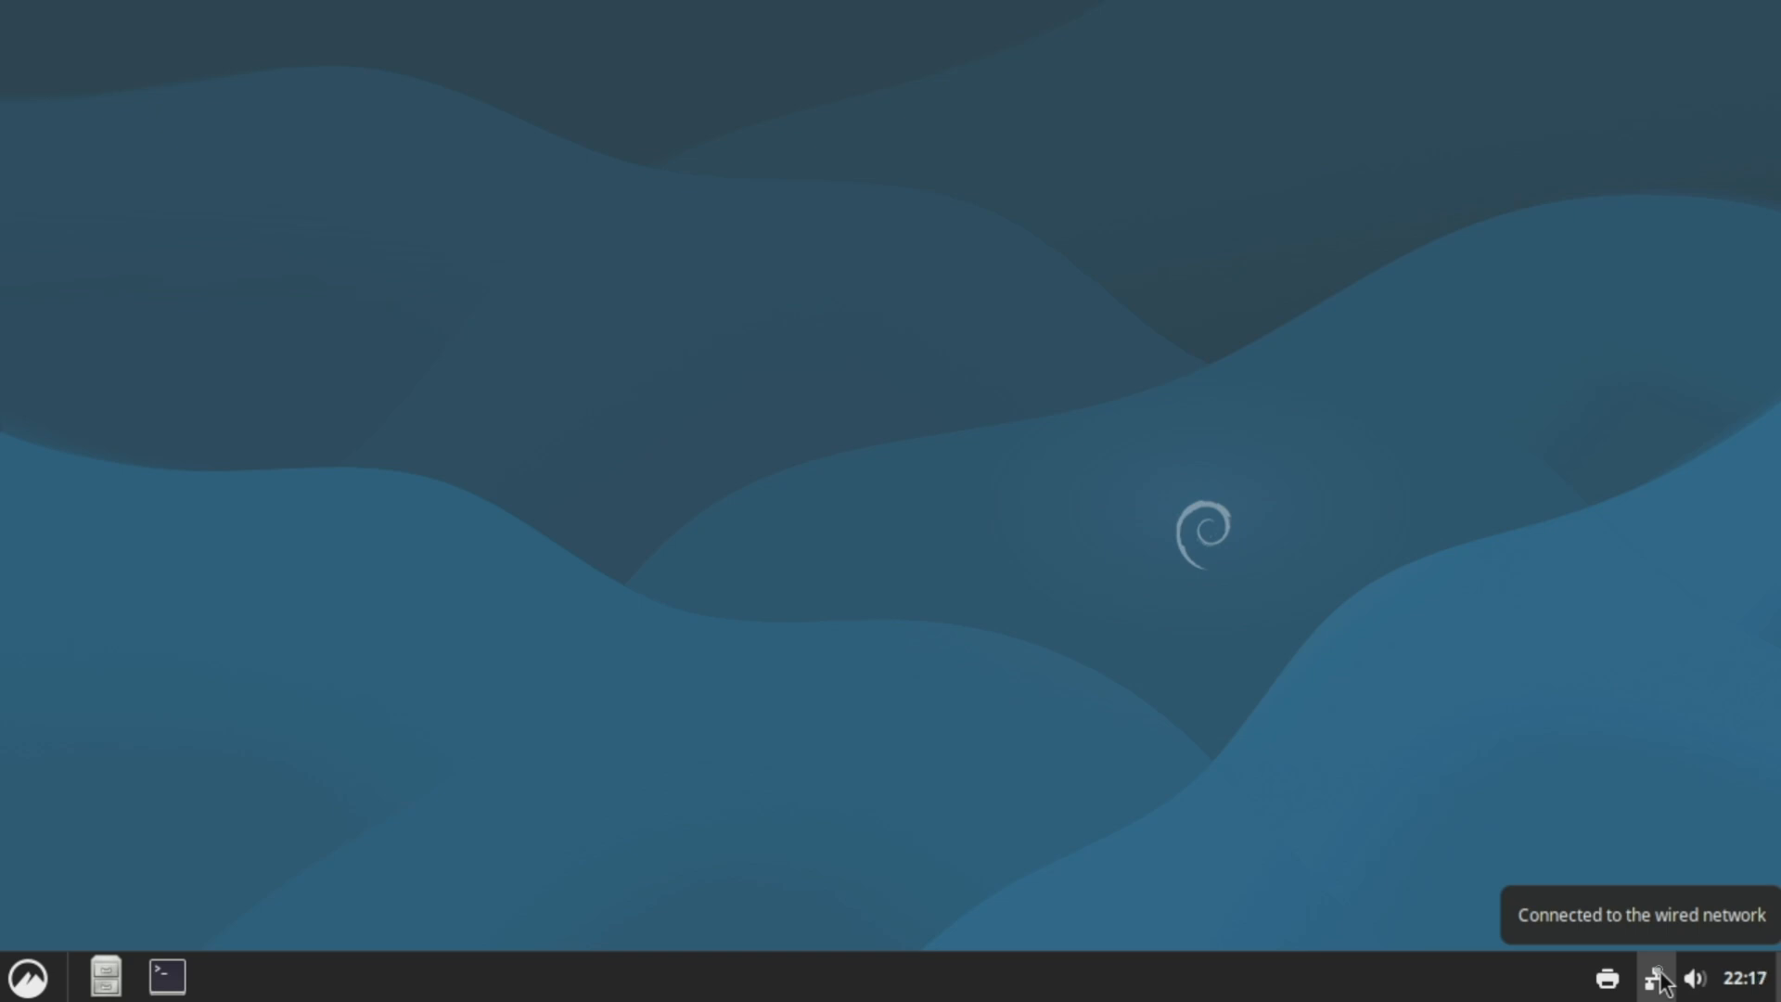
Step: View the wired and wireless network connections available from the desktop's network applet
{"action": "left_click", "coordinate": [1657, 976]}
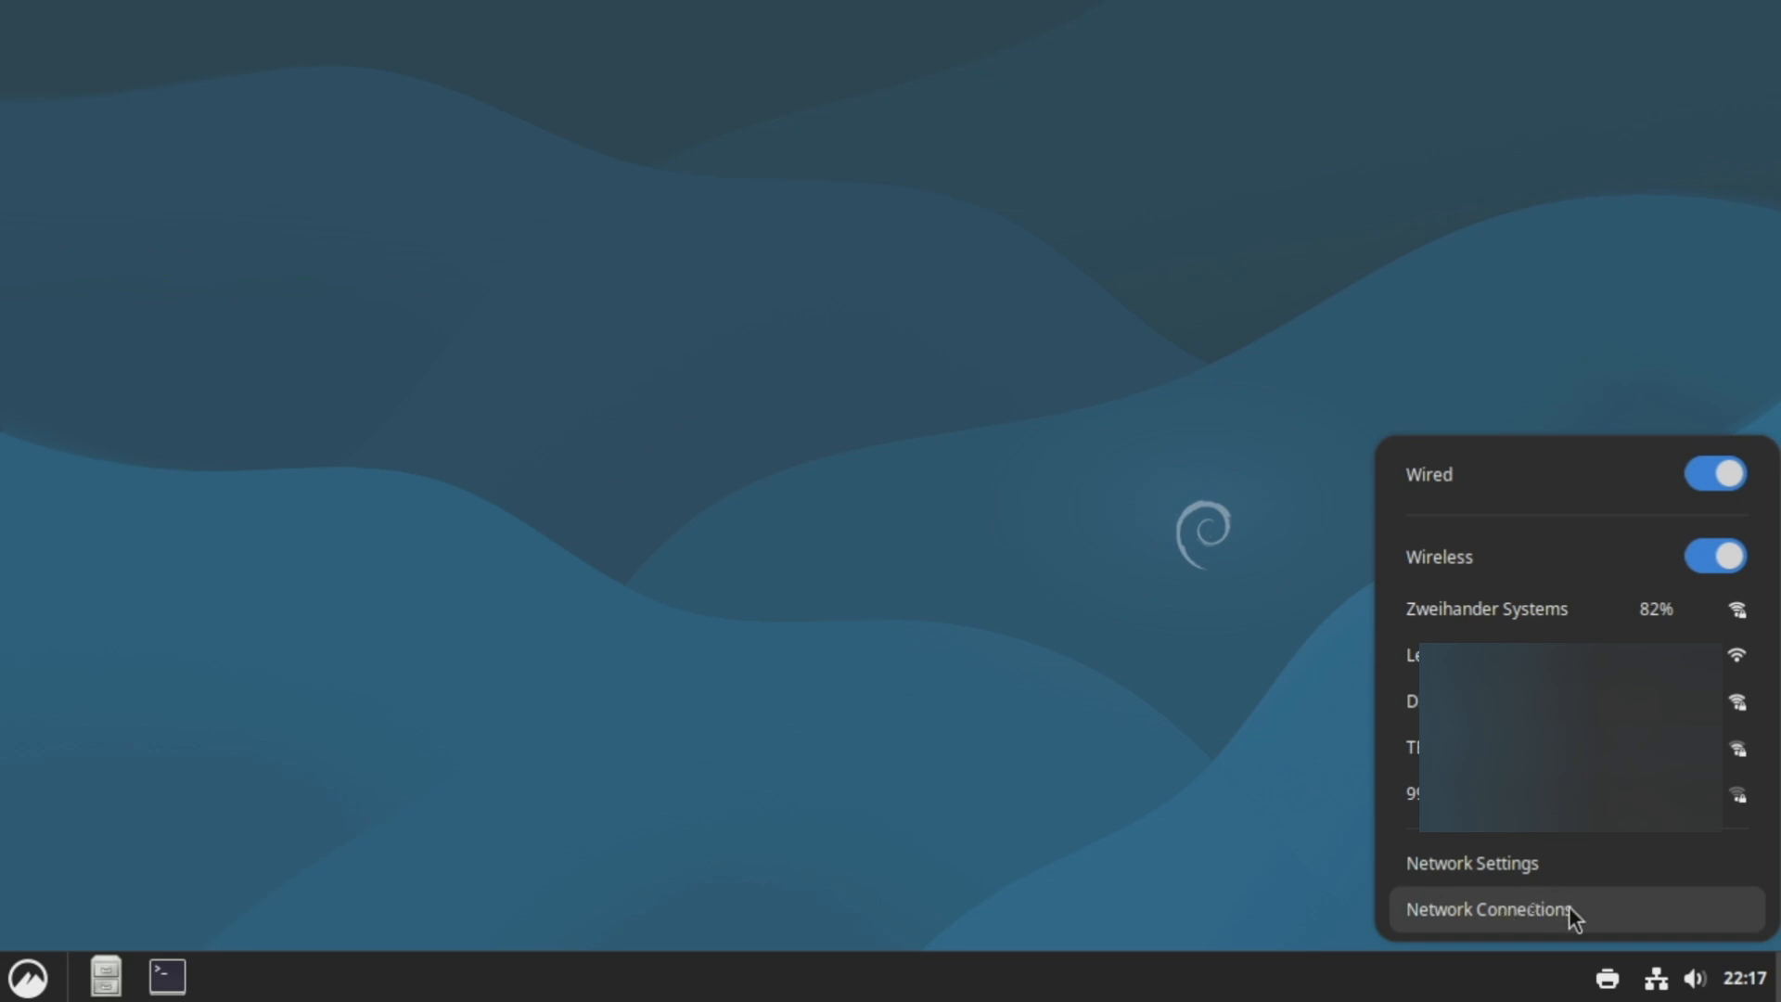
{"action": "left_click", "coordinate": [1655, 989]}
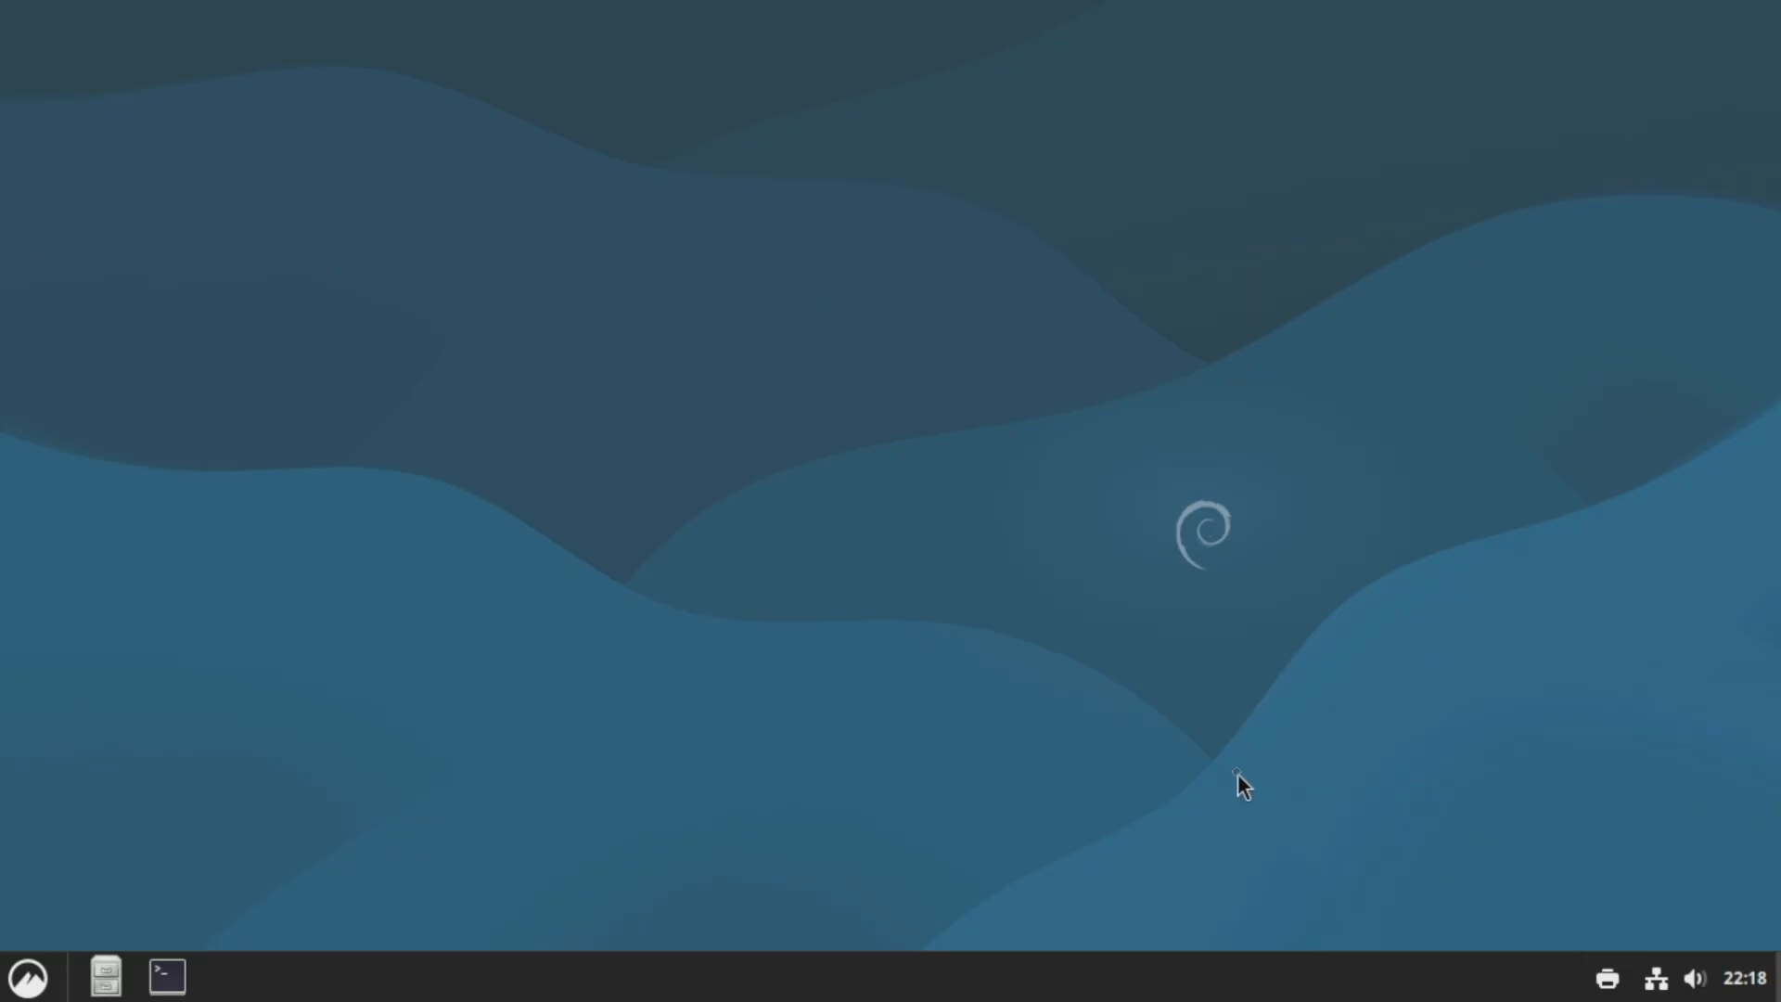
Step: Browse the application menu's categories and view the shutdown options, leaving the session running
{"action": "left_click", "coordinate": [28, 979]}
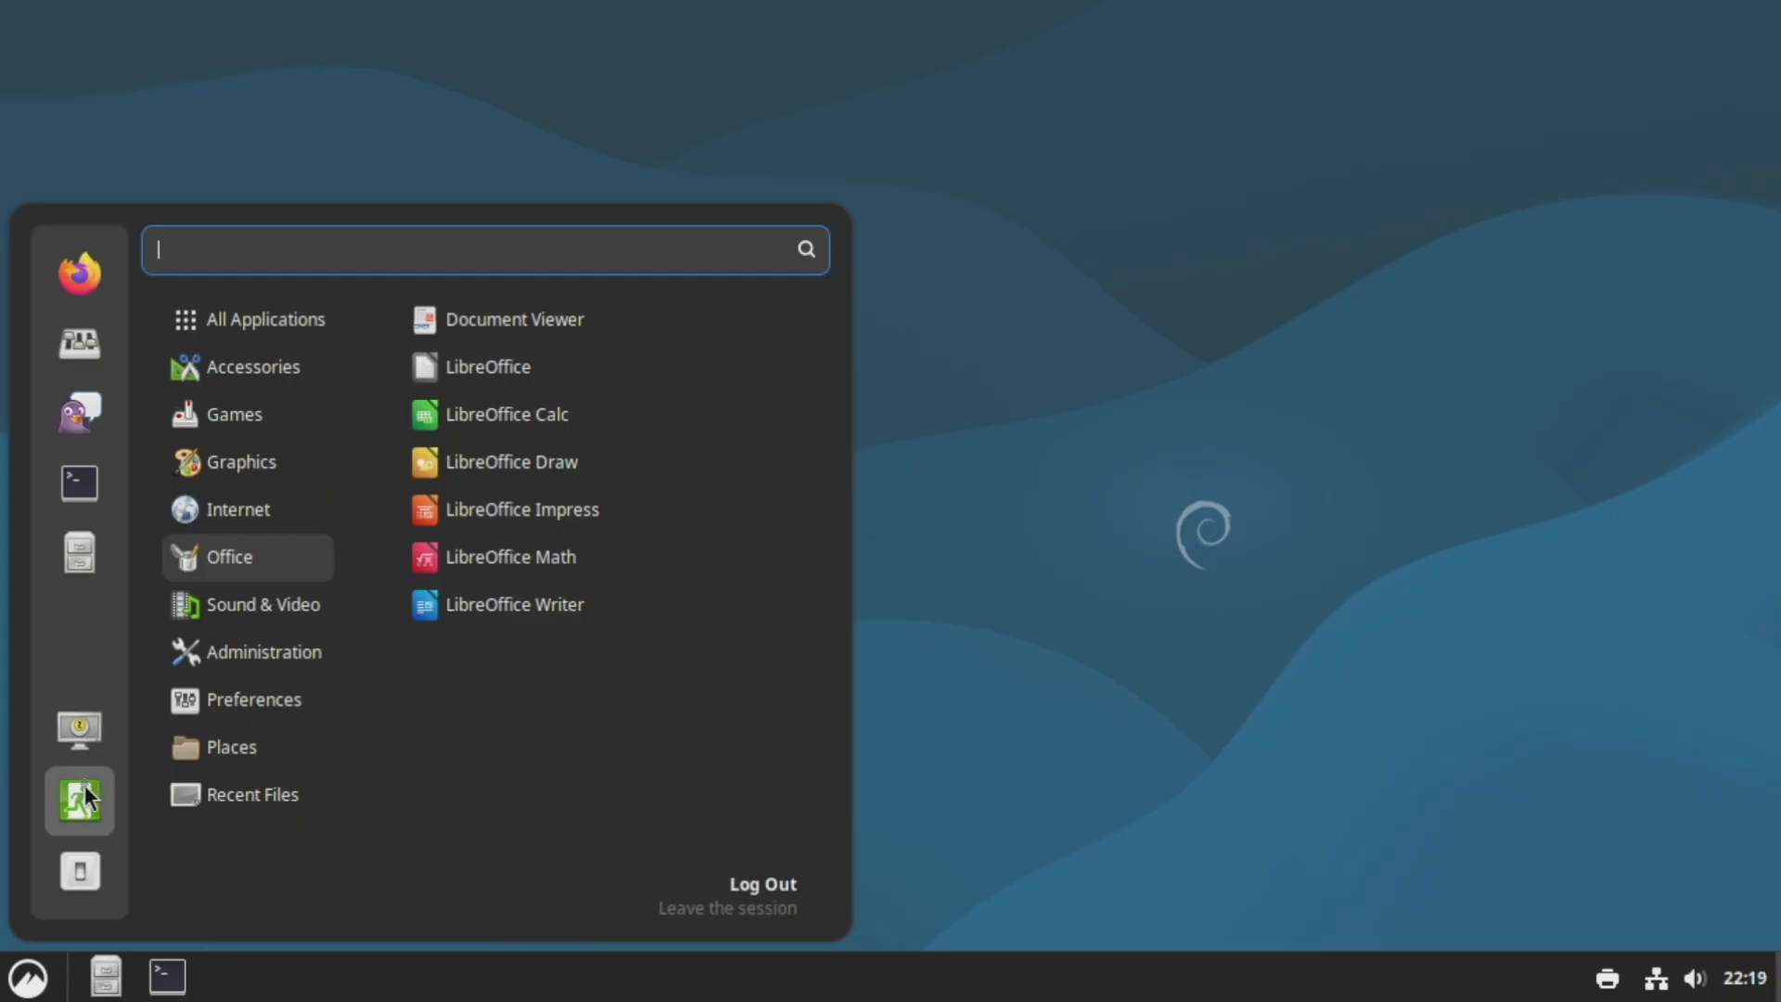
{"action": "left_click", "coordinate": [82, 872]}
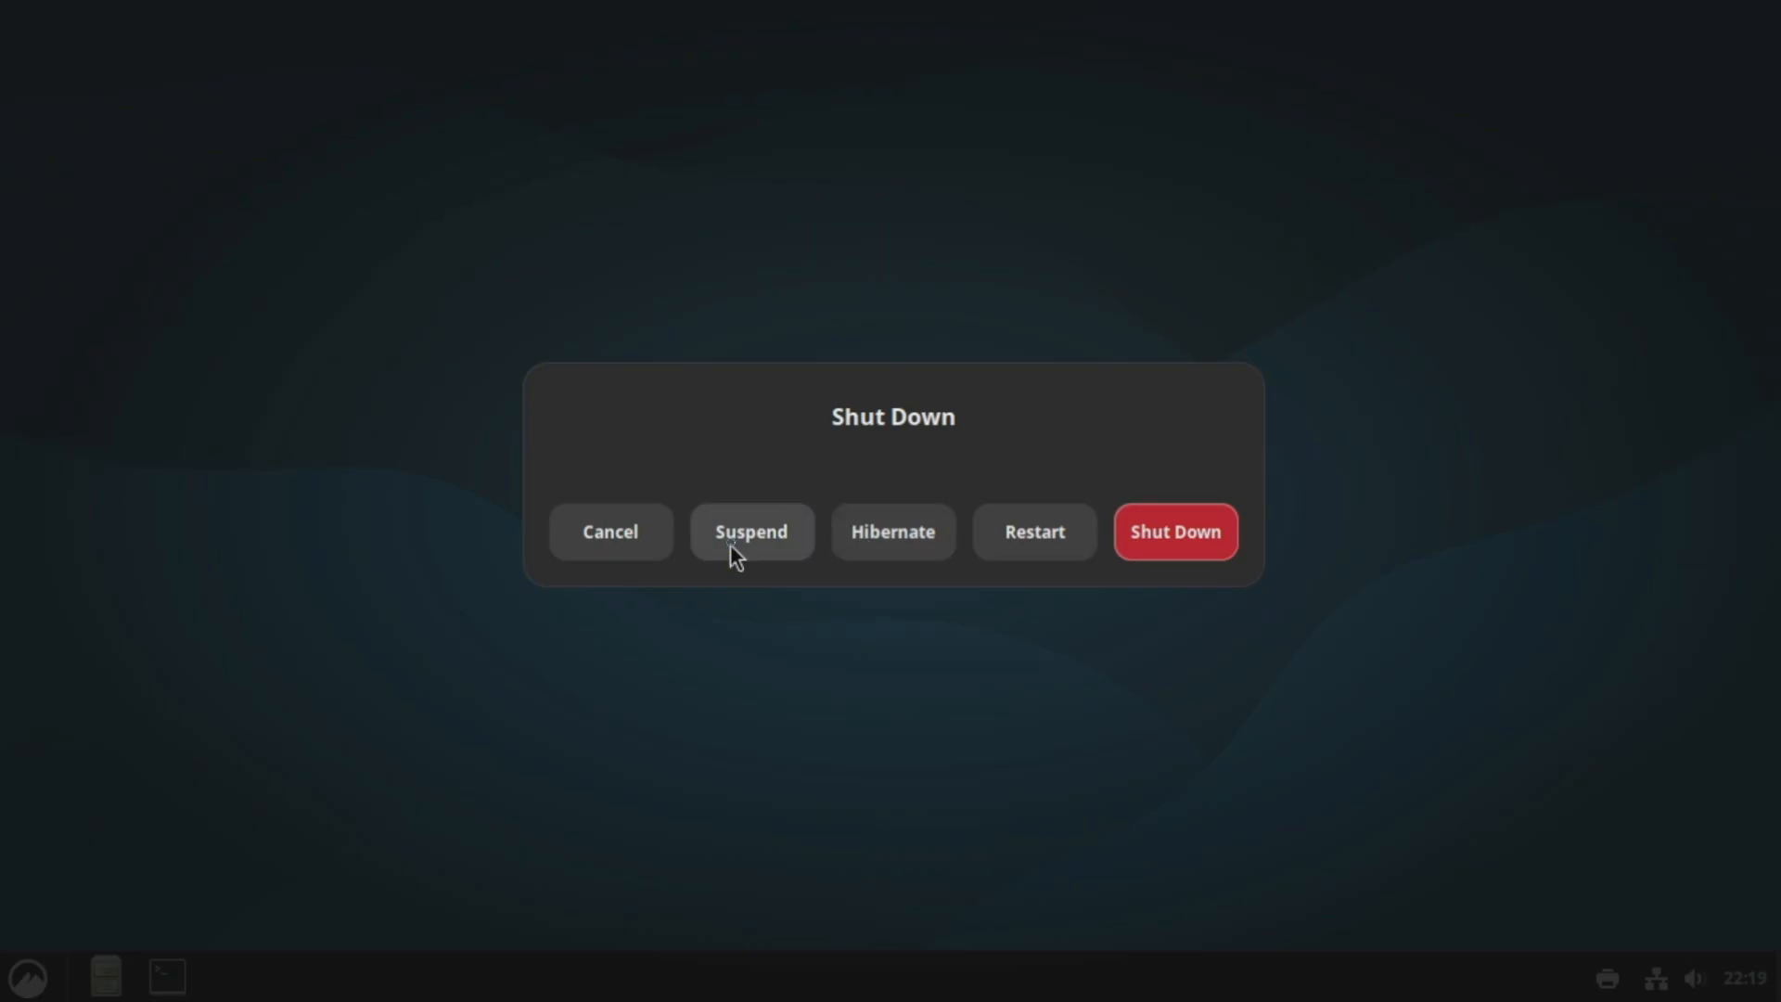
{"action": "left_click", "coordinate": [627, 526]}
Step: Search the application menu for "terminal" without launching anything, and clear the search
{"action": "left_click", "coordinate": [30, 976]}
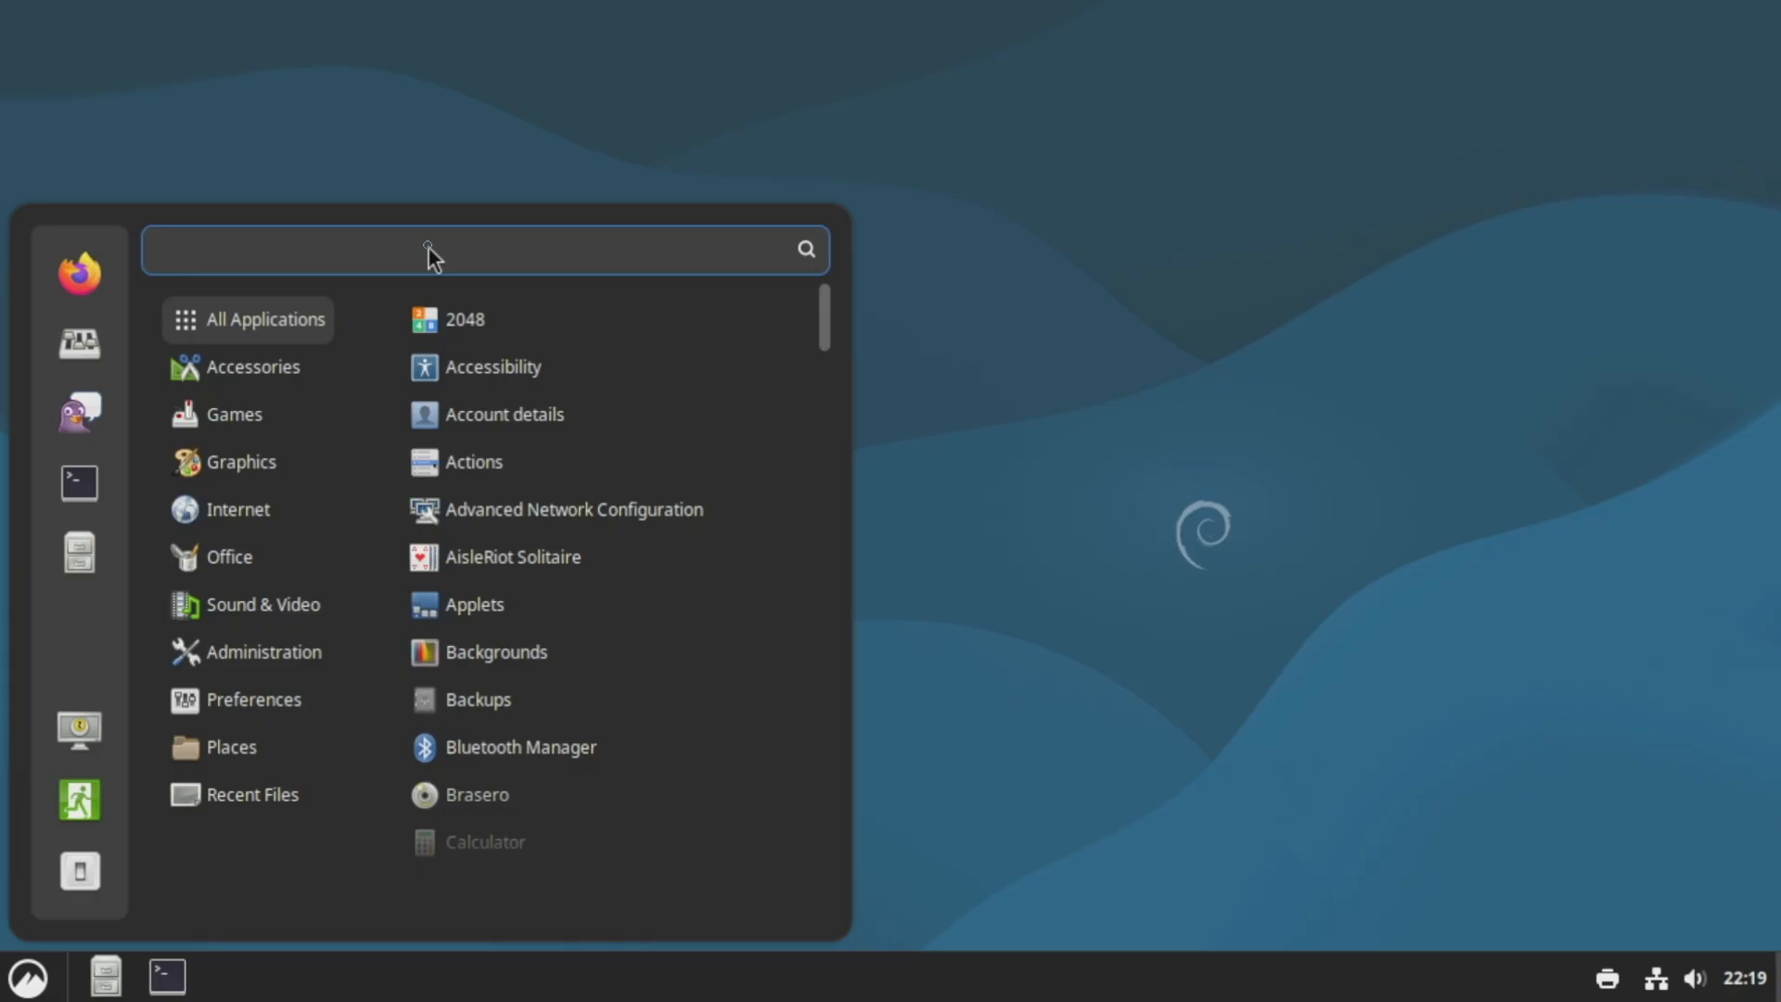
{"action": "type", "text": "terminal"}
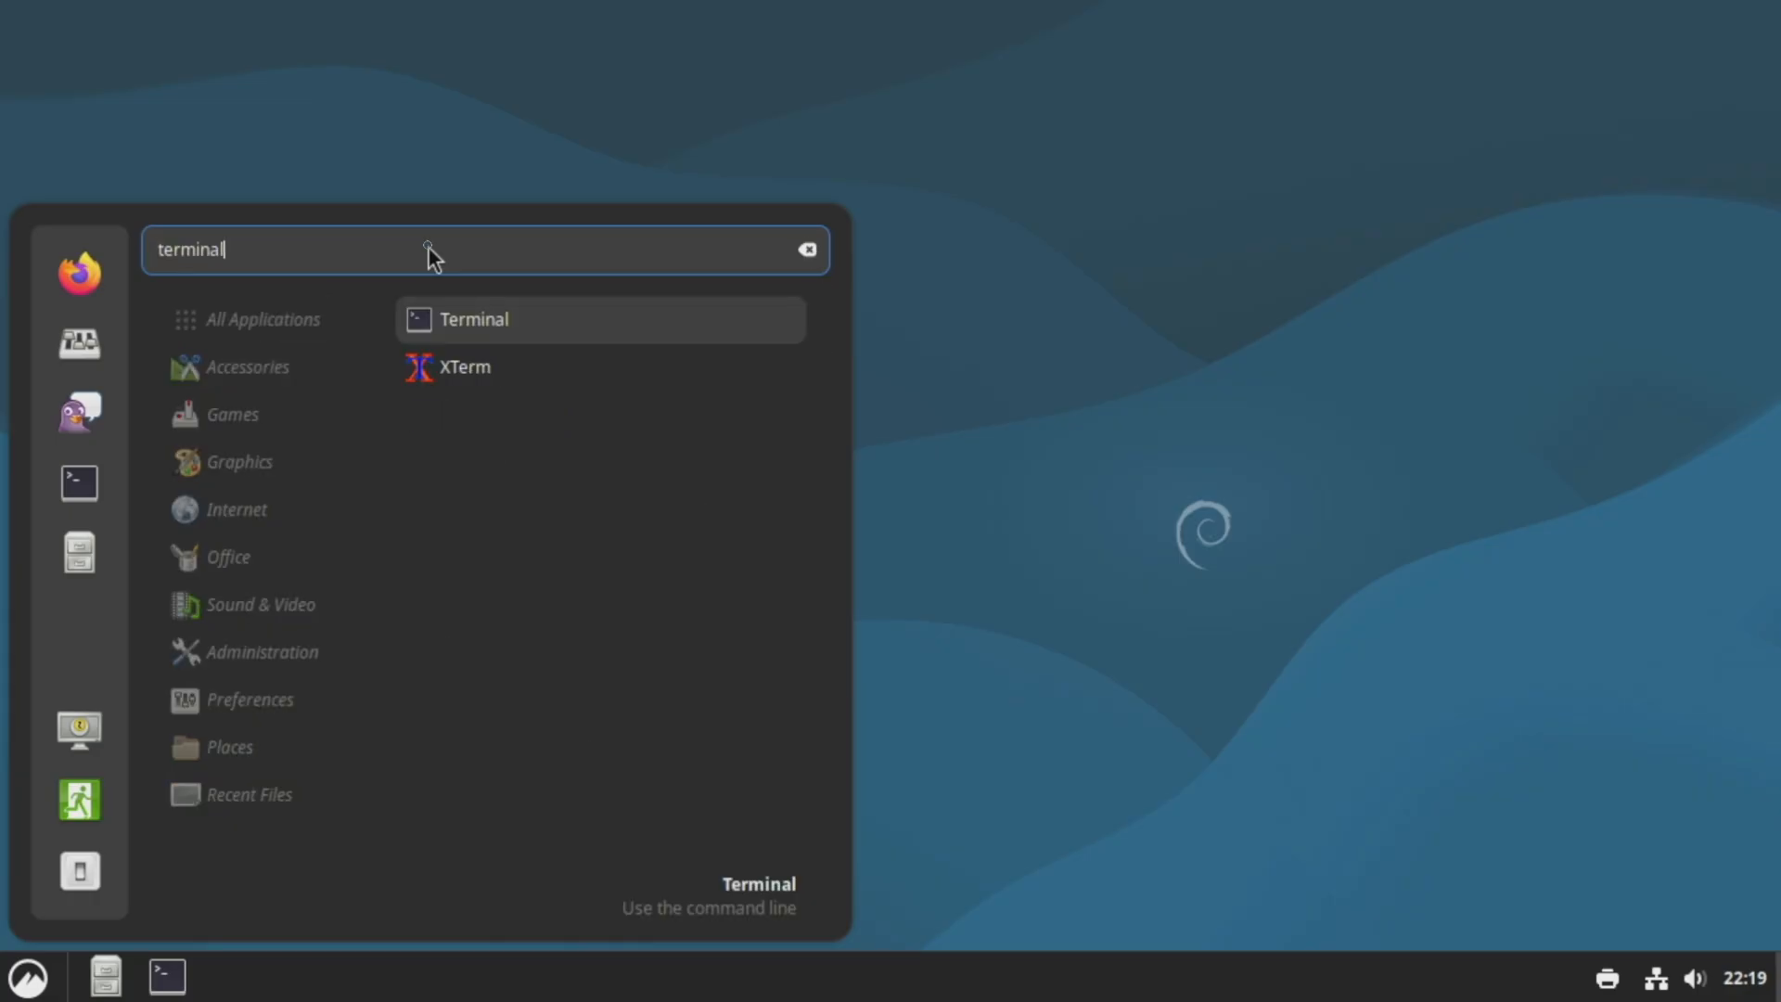
{"action": "key", "text": "BackSpace"}
{"action": "key", "text": "BackSpace"}
{"action": "key", "text": "BackSpace"}
{"action": "key", "text": "BackSpace"}
{"action": "key", "text": "BackSpace"}
{"action": "key", "text": "BackSpace"}
{"action": "key", "text": "BackSpace"}
{"action": "key", "text": "BackSpace"}
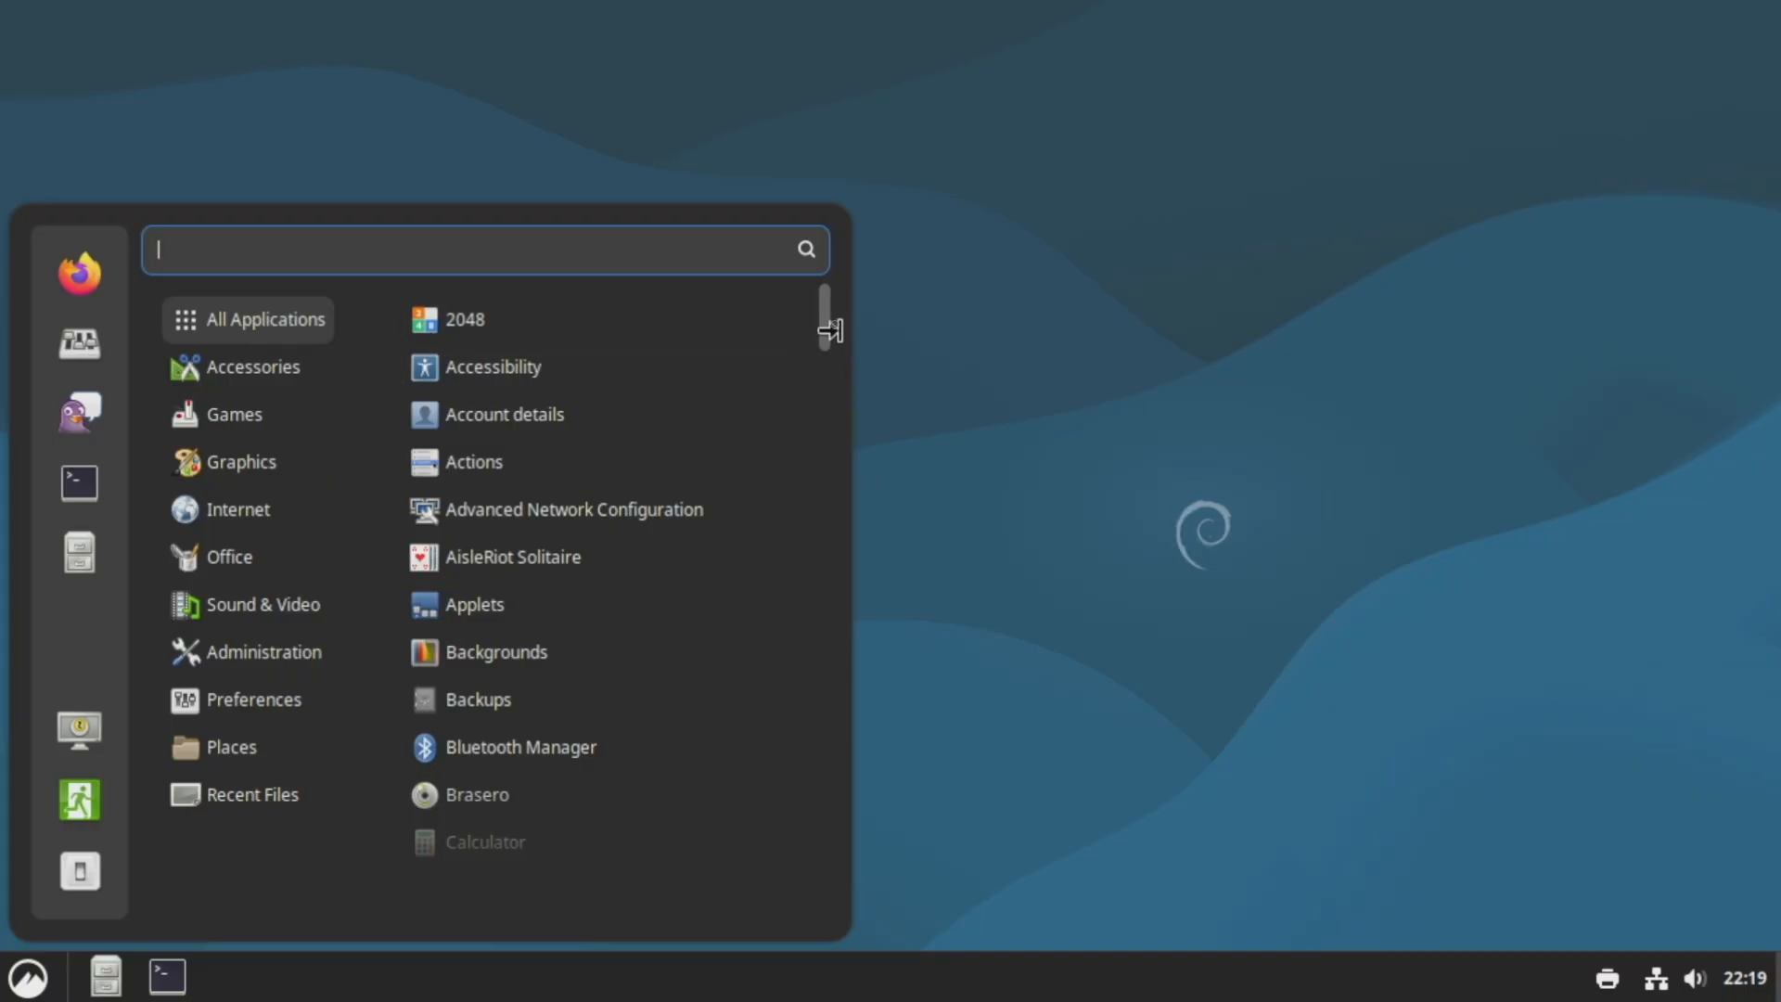
Step: Browse the full application list and the menu categories from Accessories to Recent Files, and close the application menu
{"action": "left_click_drag", "start_coordinate": [826, 313], "coordinate": [804, 551]}
{"action": "mouse_move", "coordinate": [319, 351]}
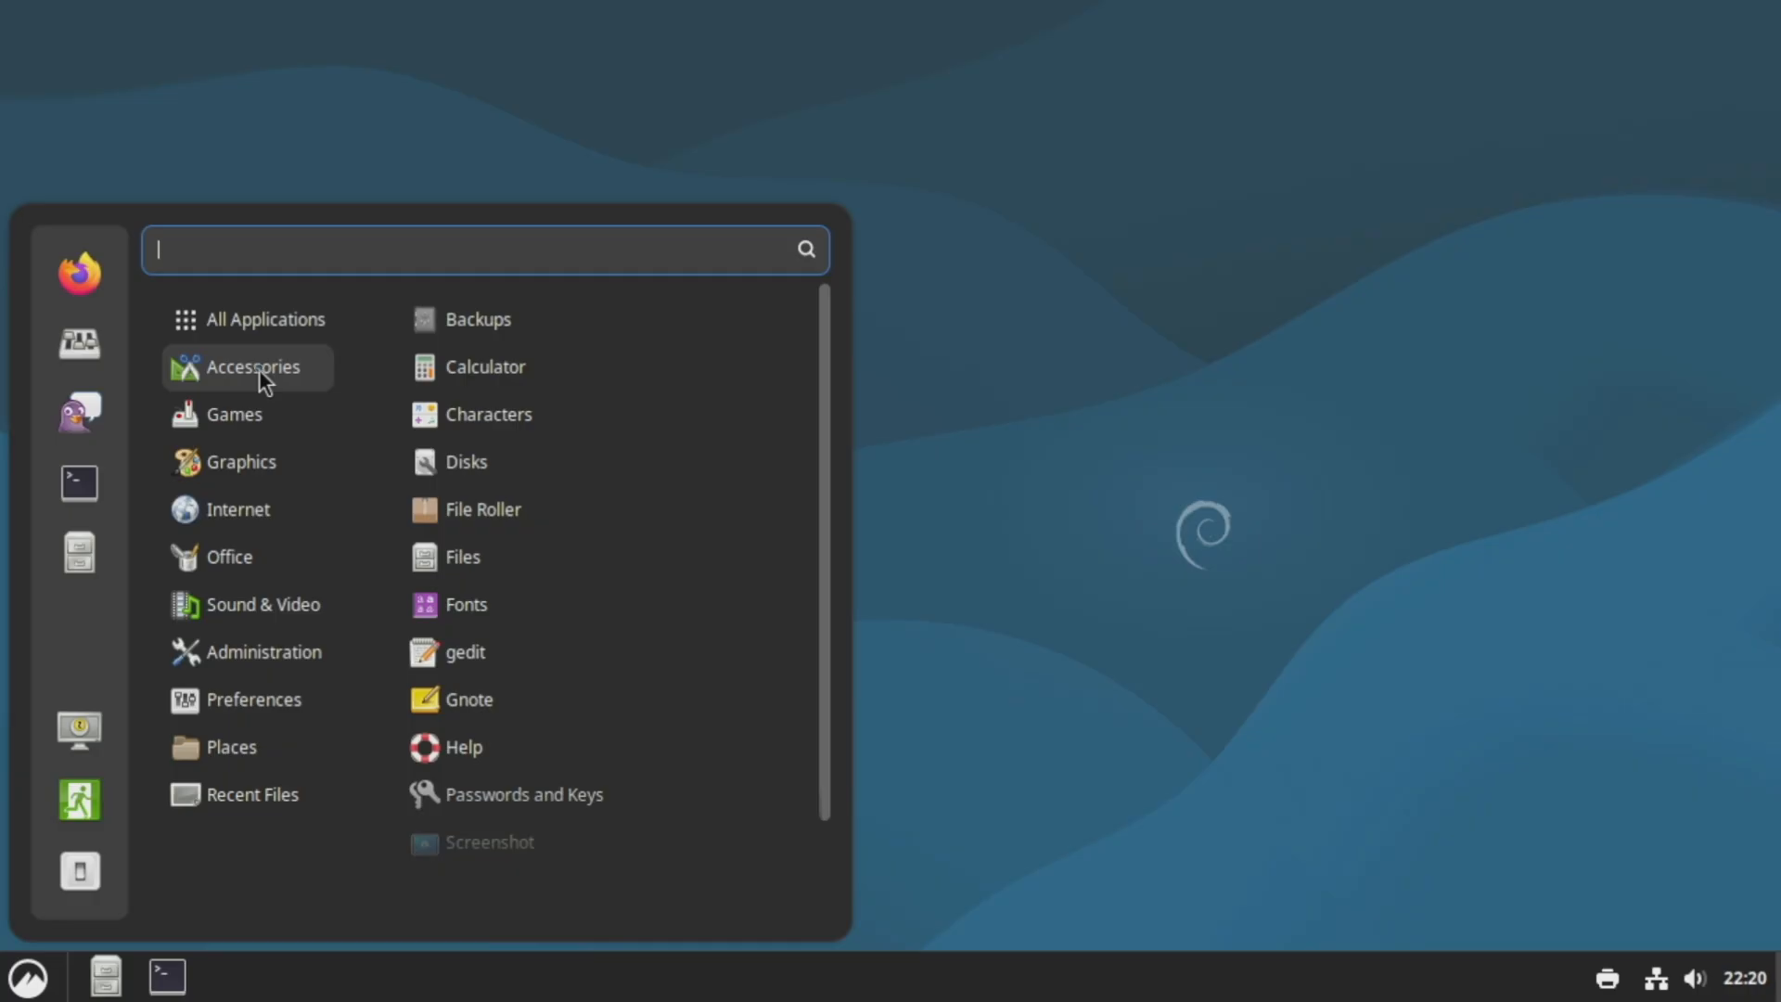
{"action": "mouse_move", "coordinate": [251, 406]}
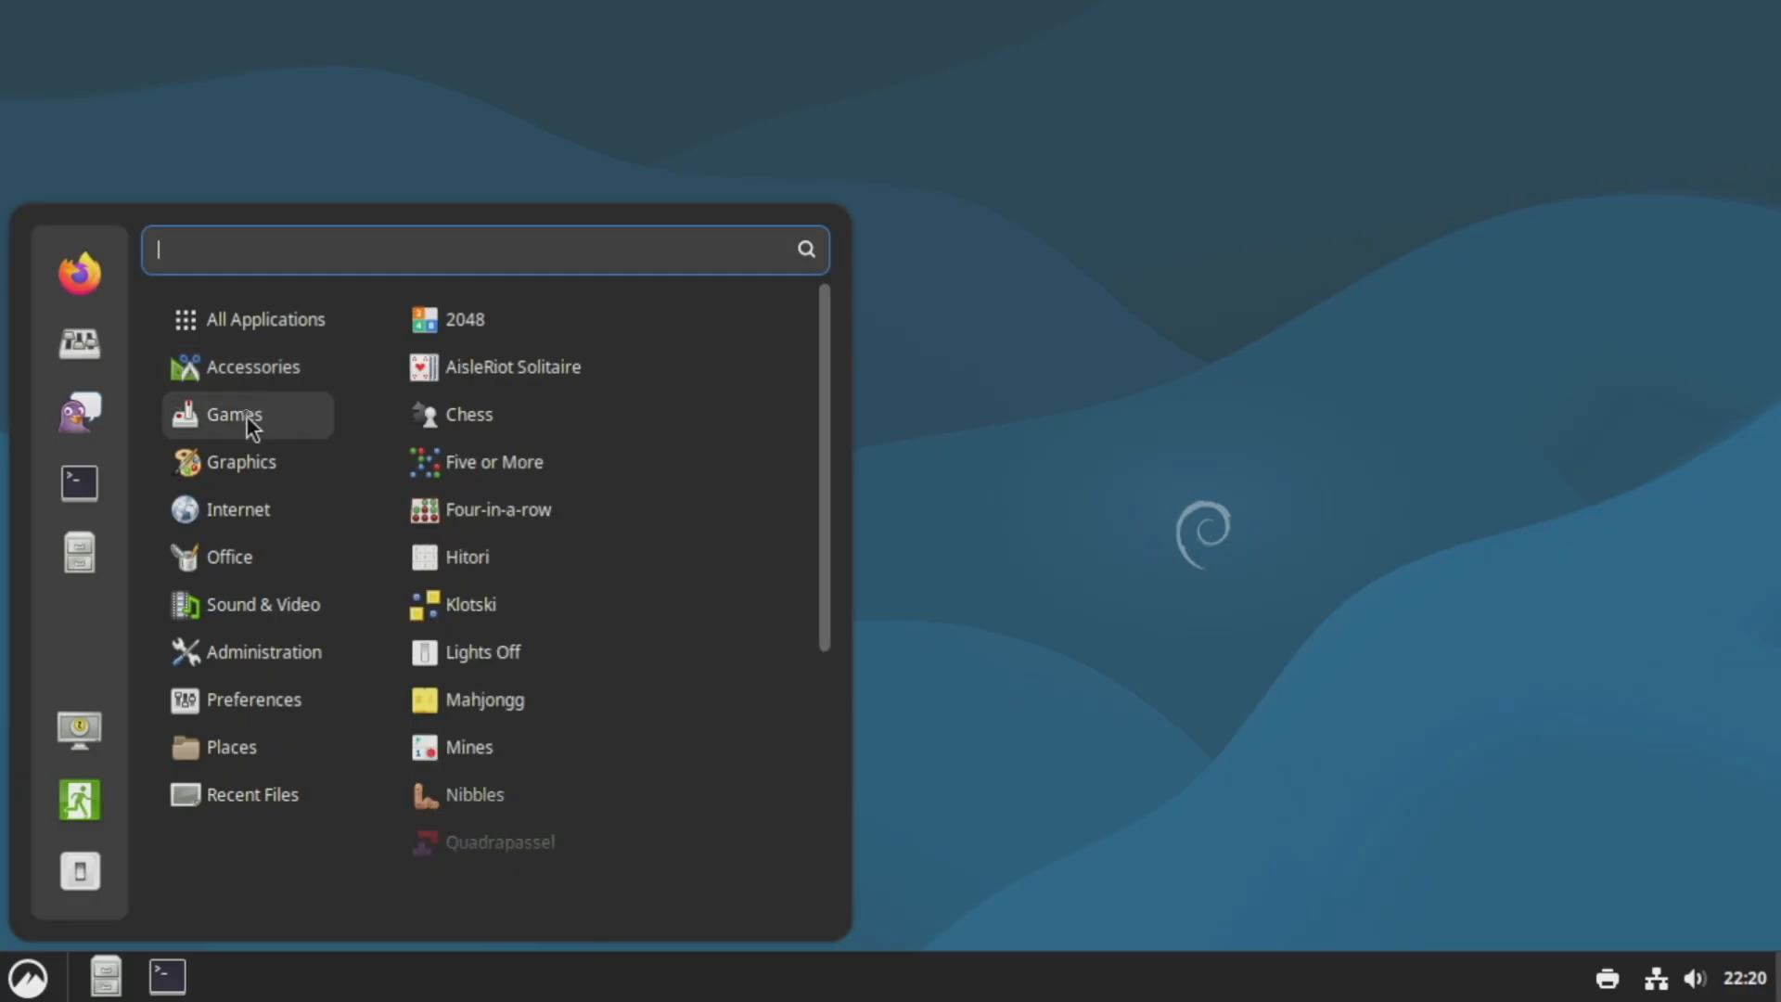
{"action": "mouse_move", "coordinate": [248, 458]}
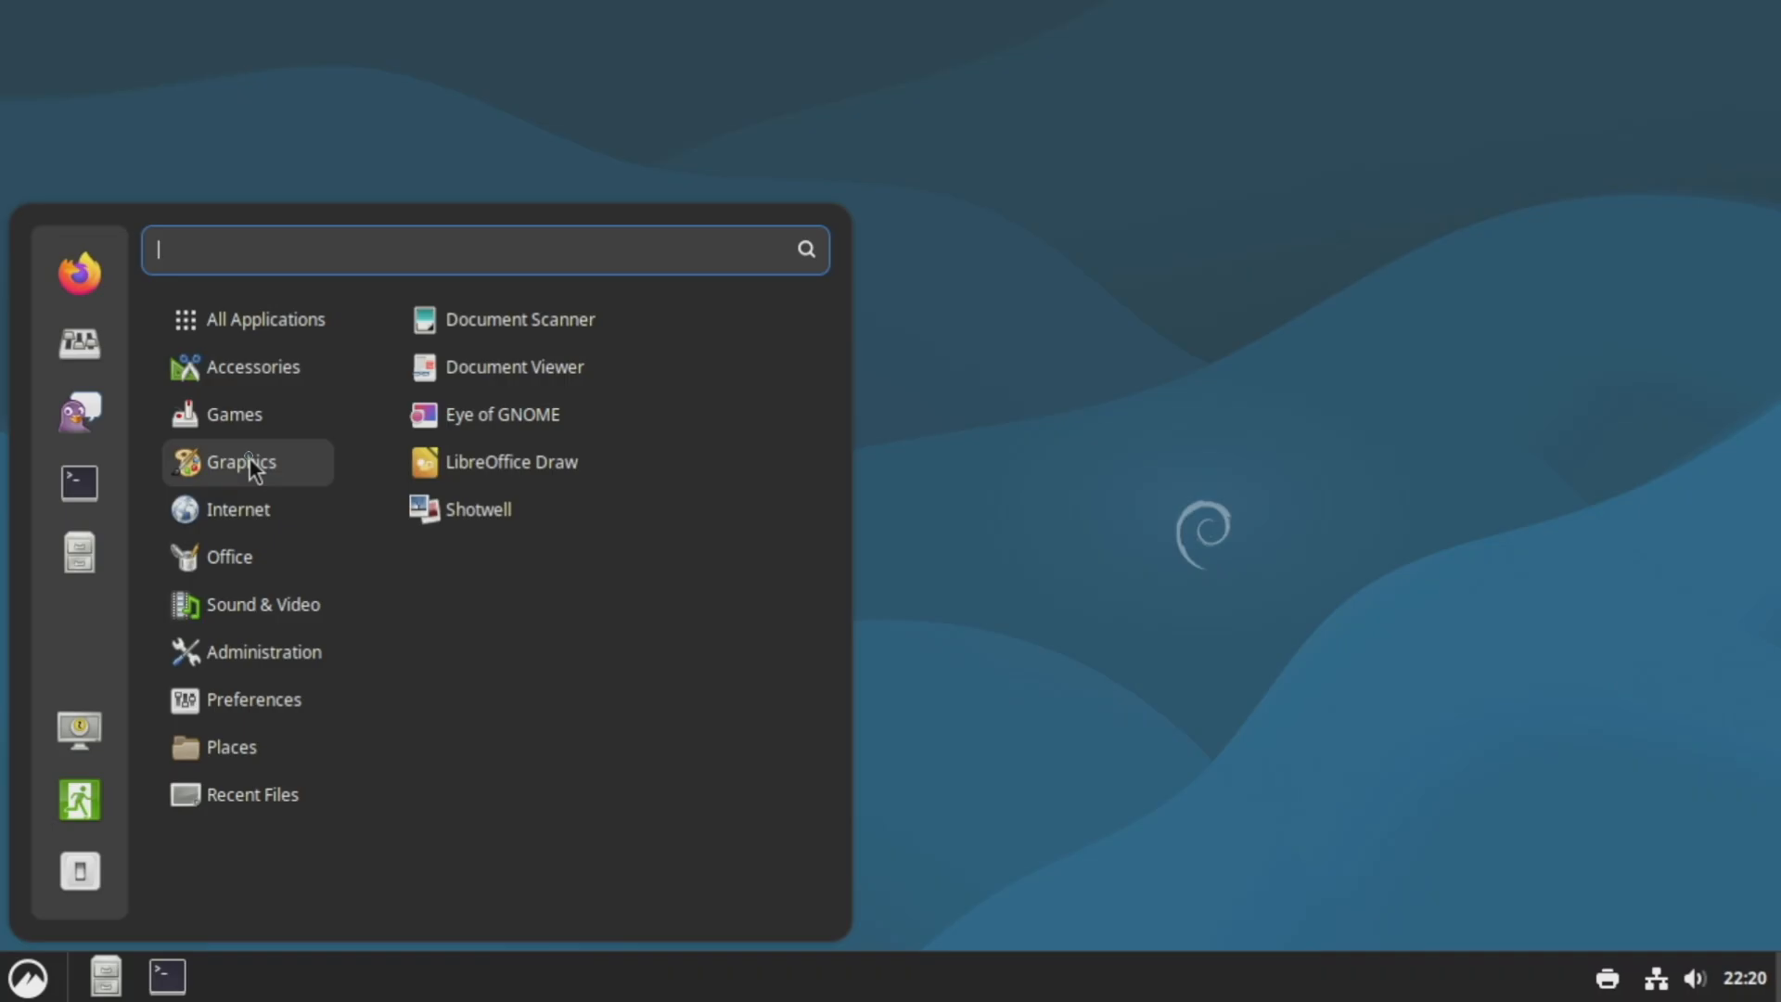
{"action": "mouse_move", "coordinate": [243, 557]}
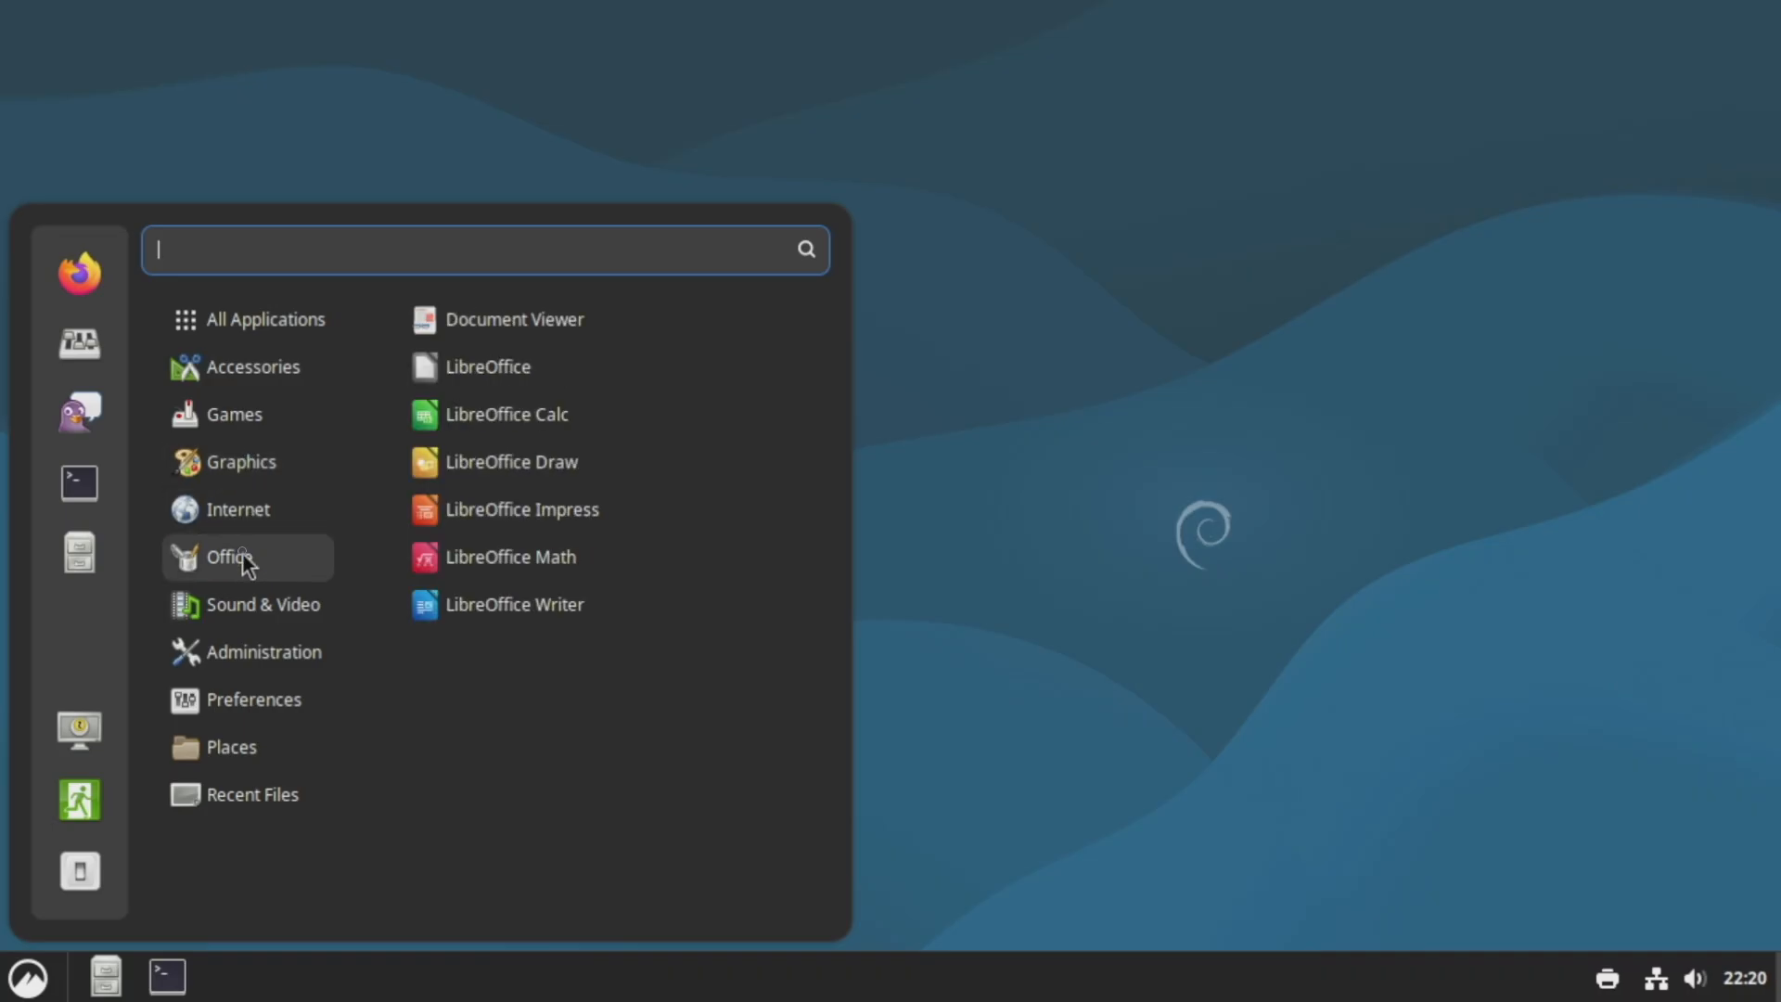
{"action": "mouse_move", "coordinate": [239, 601]}
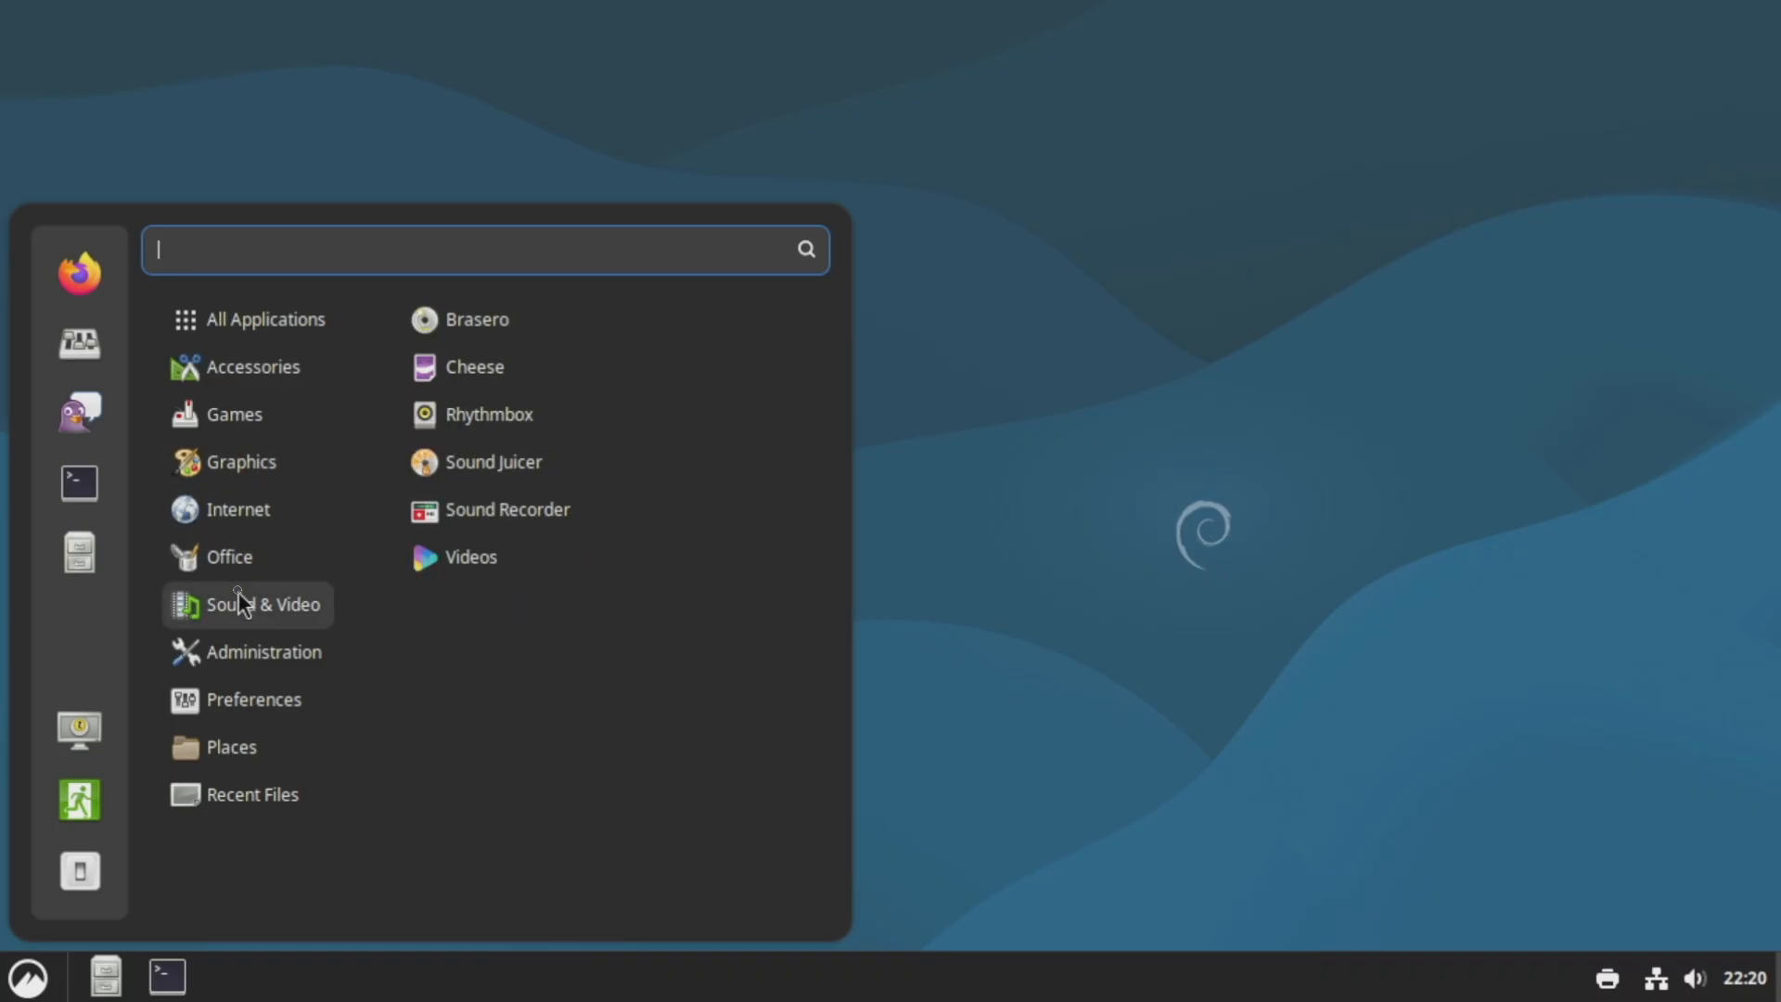
{"action": "mouse_move", "coordinate": [264, 655]}
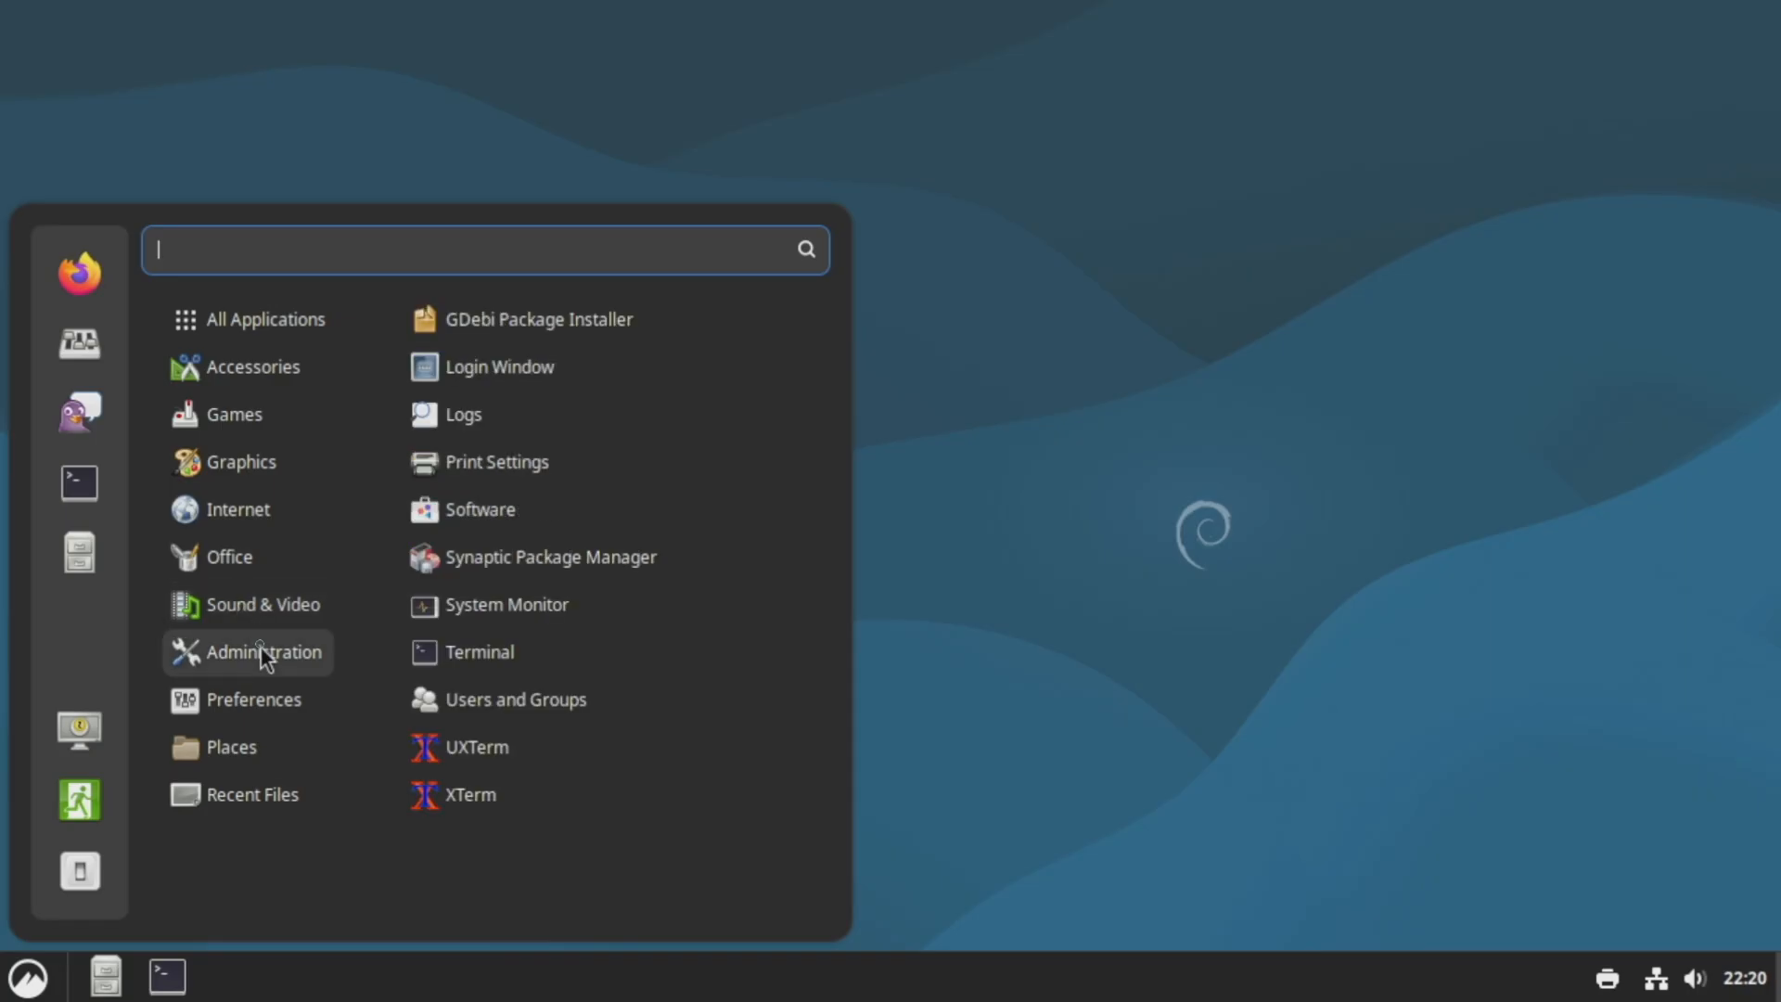
{"action": "mouse_move", "coordinate": [264, 700]}
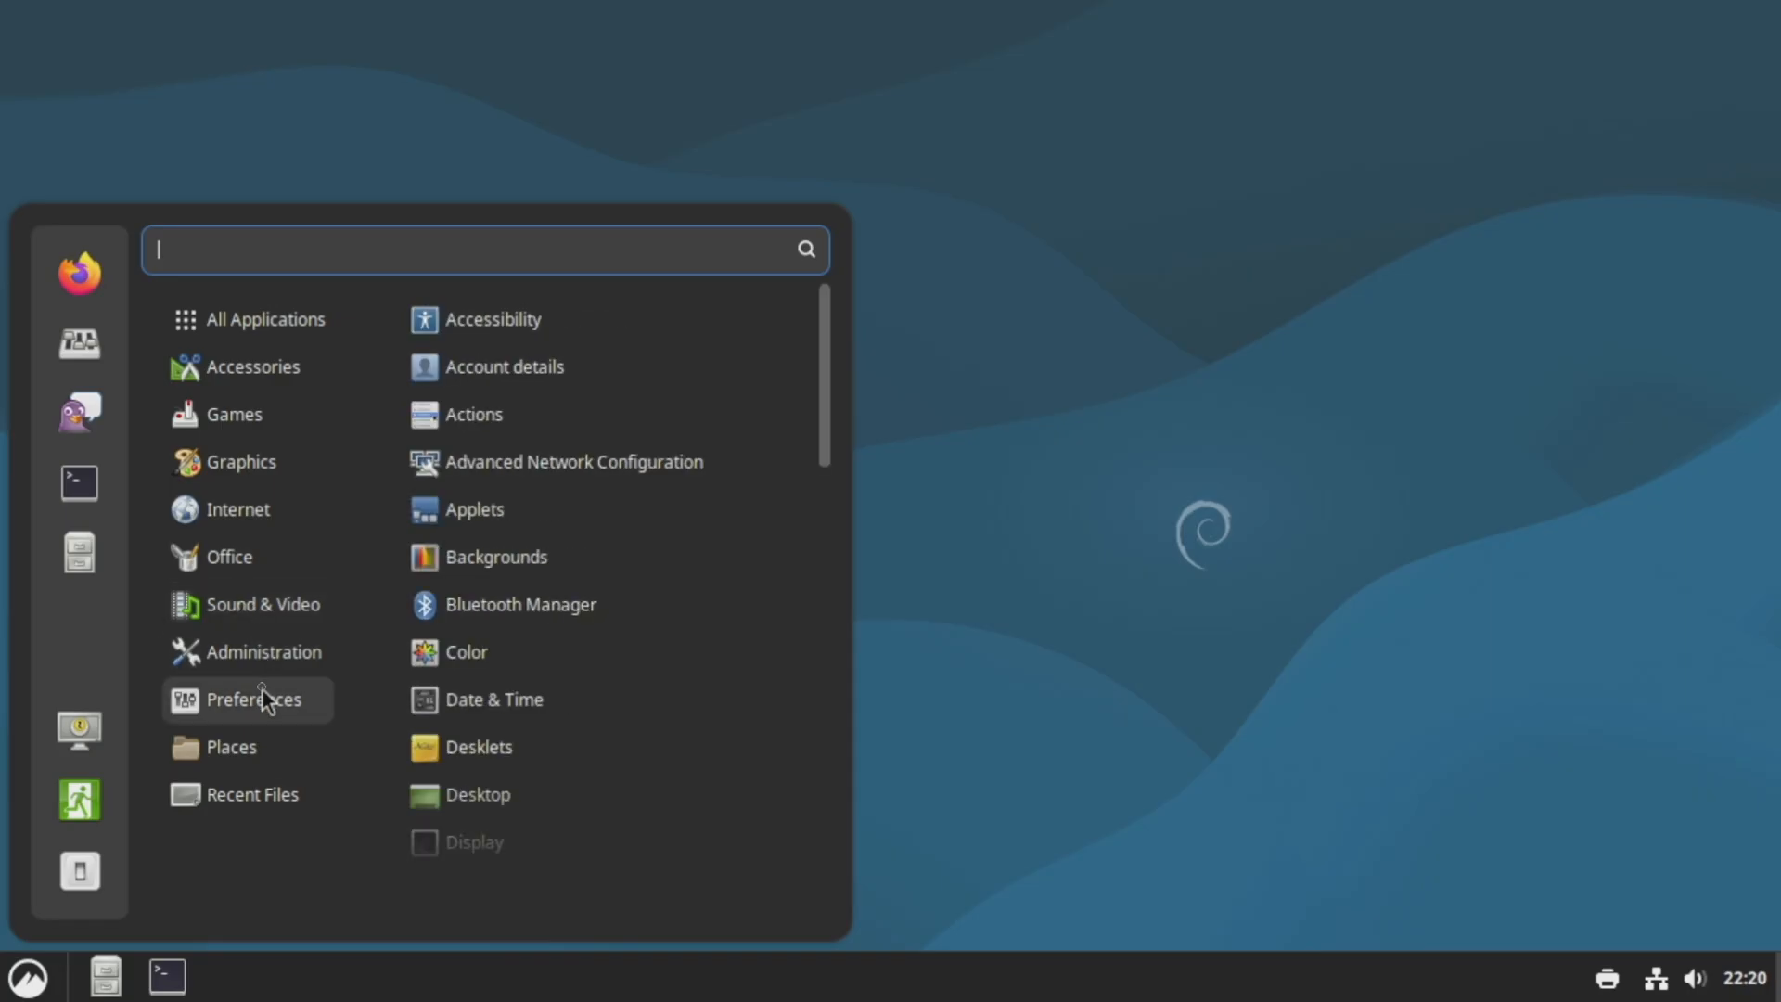
{"action": "mouse_move", "coordinate": [260, 748]}
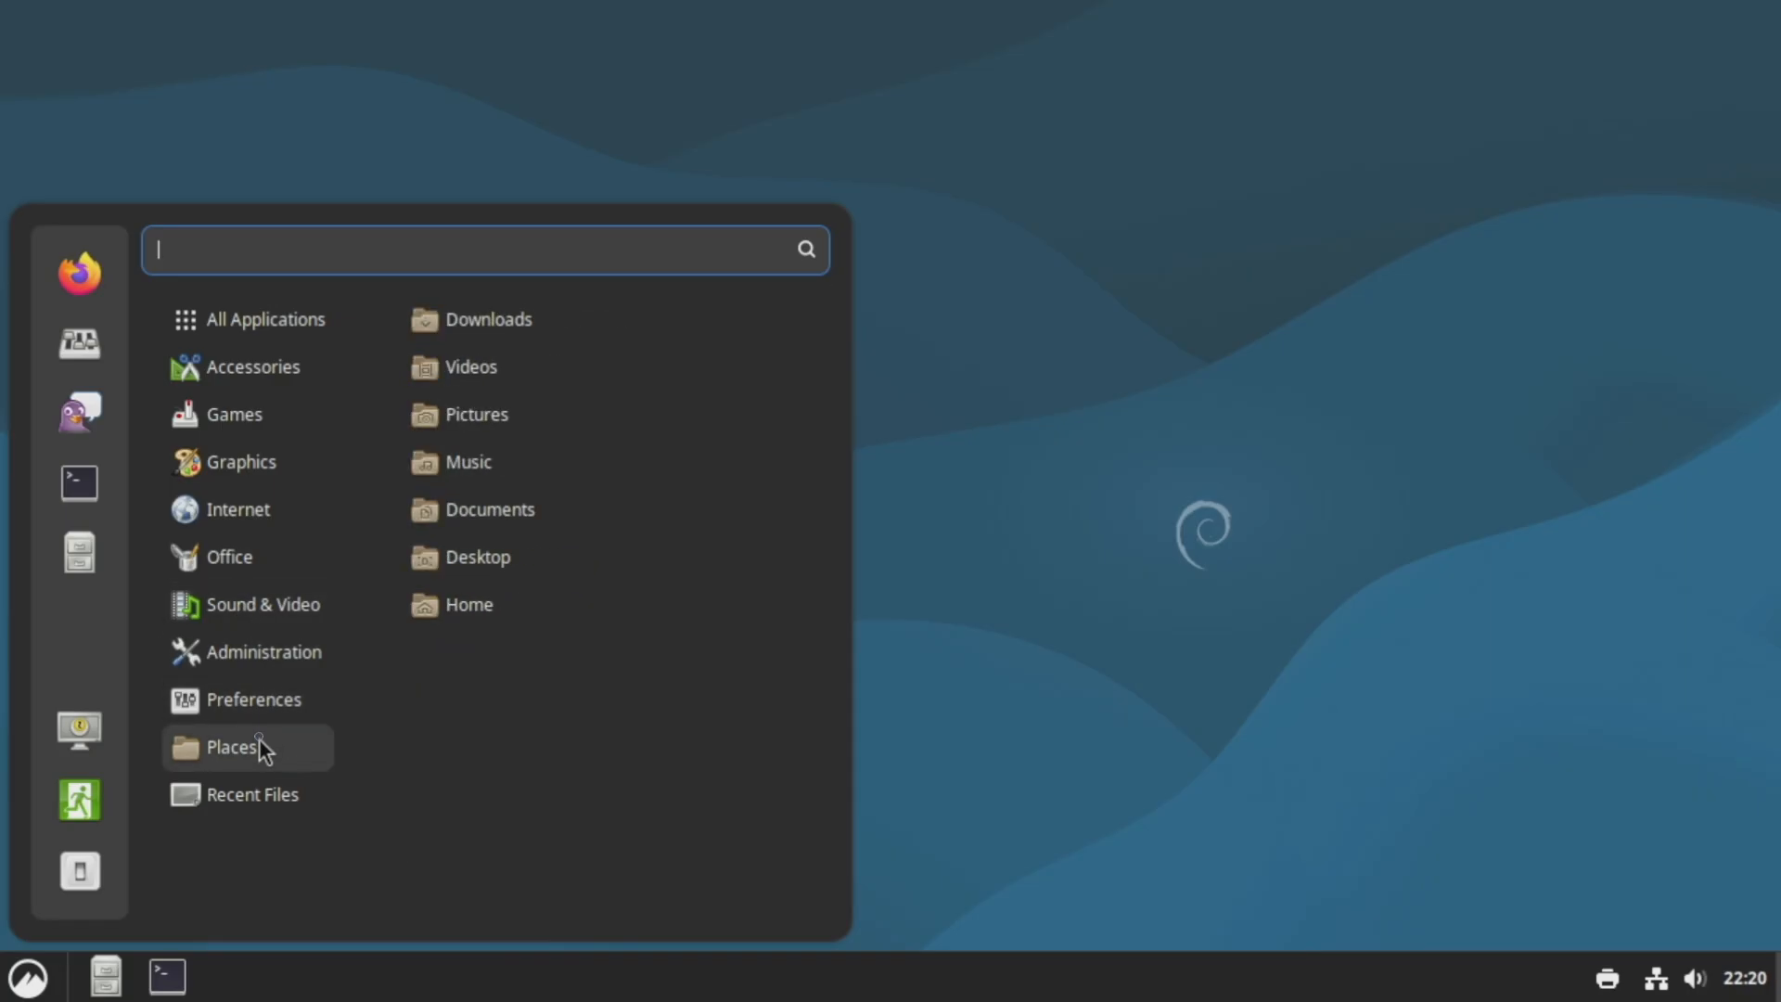
{"action": "mouse_move", "coordinate": [265, 794]}
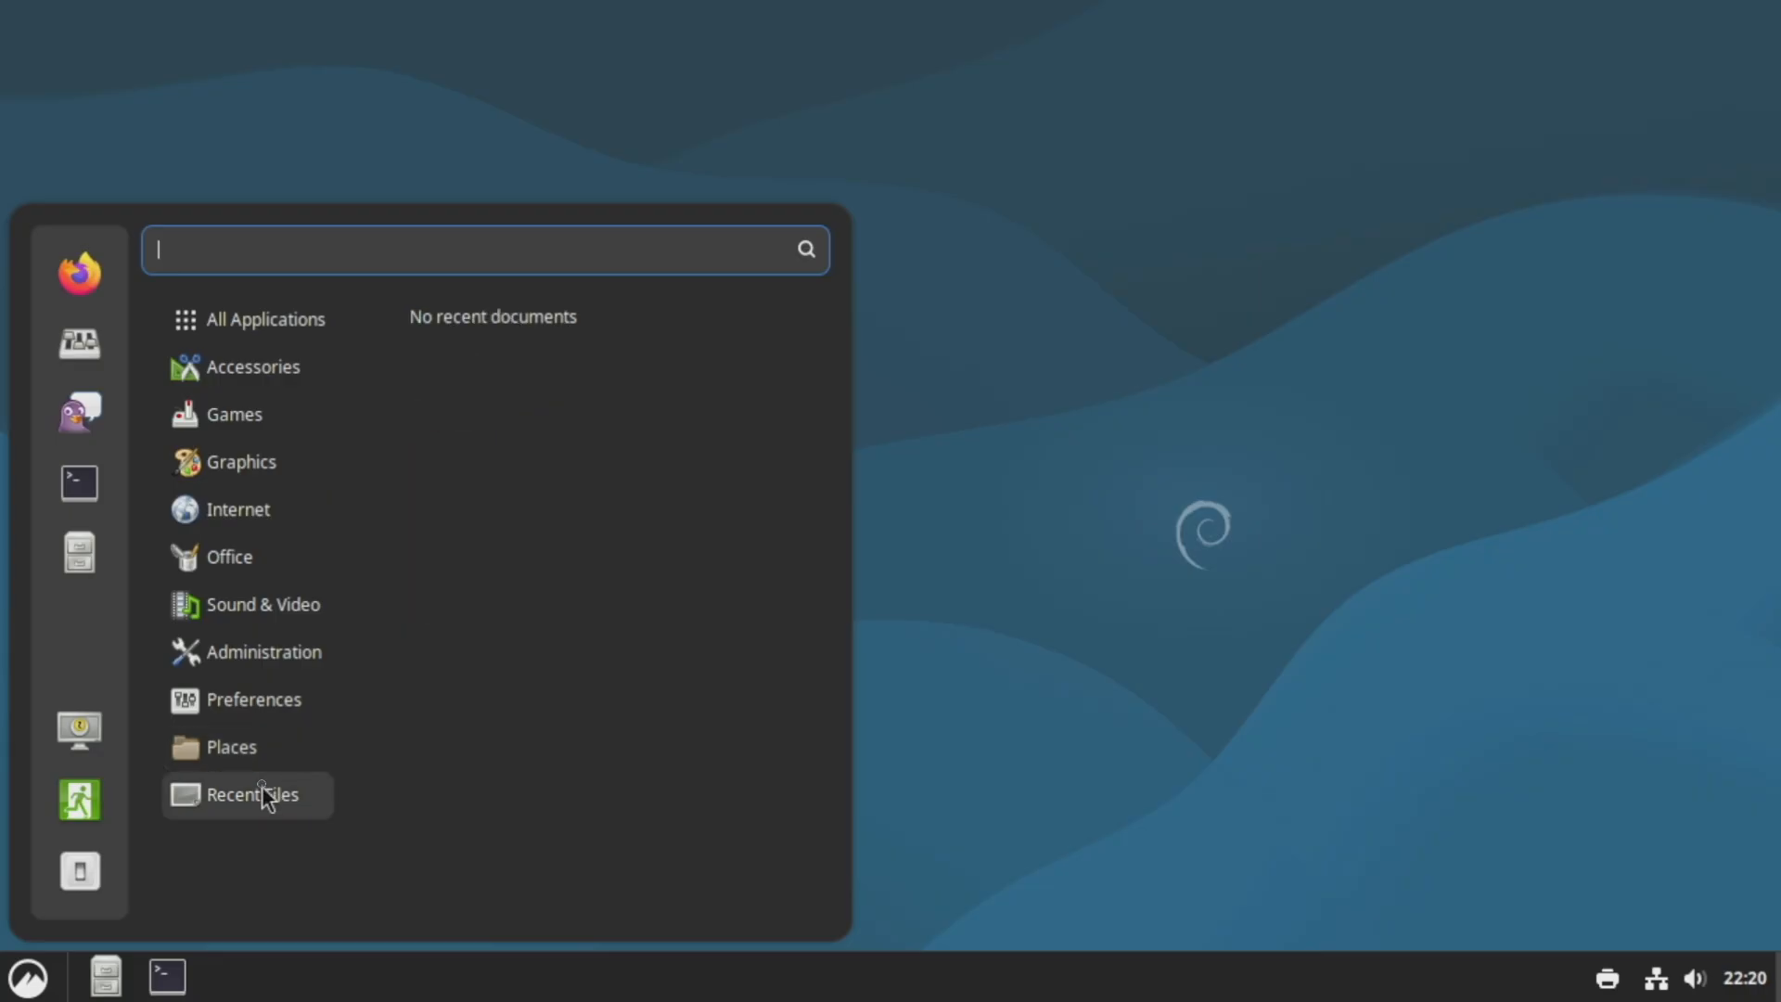
{"action": "left_click", "coordinate": [23, 974]}
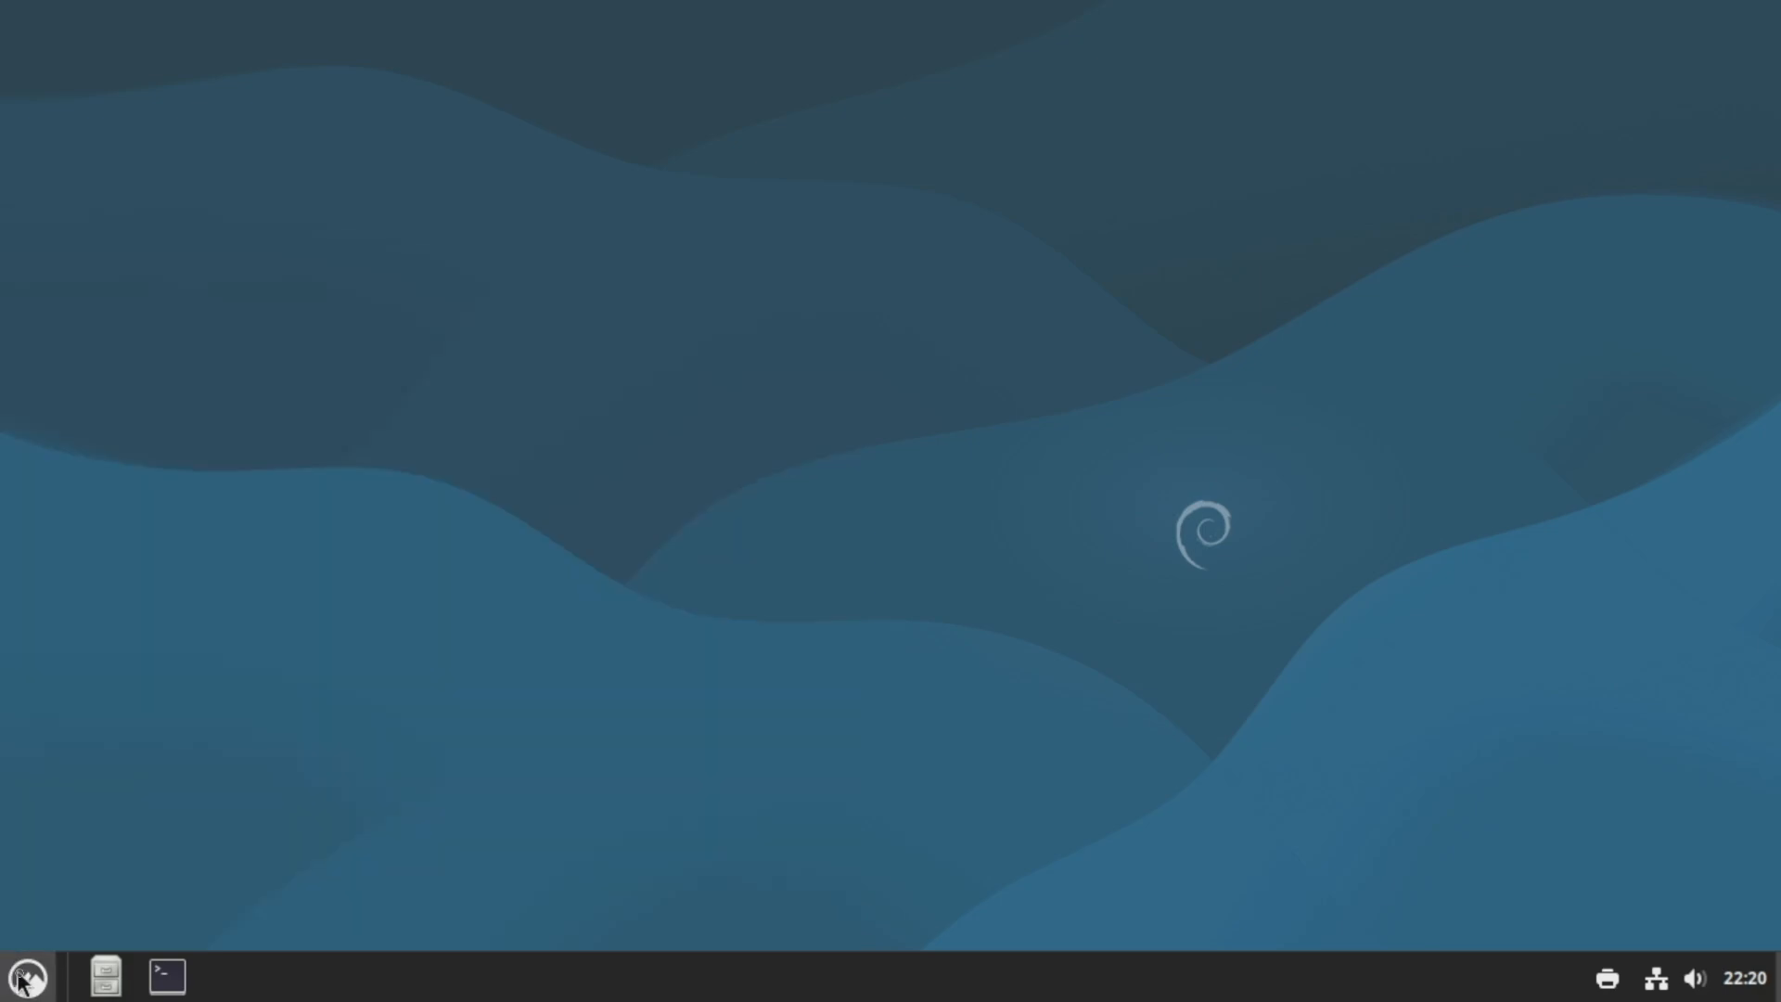
Step: Open the file manager maximized and view the Home, Desktop, Documents, Music, Pictures, Videos, Downloads and Recent locations
{"action": "left_click", "coordinate": [109, 978]}
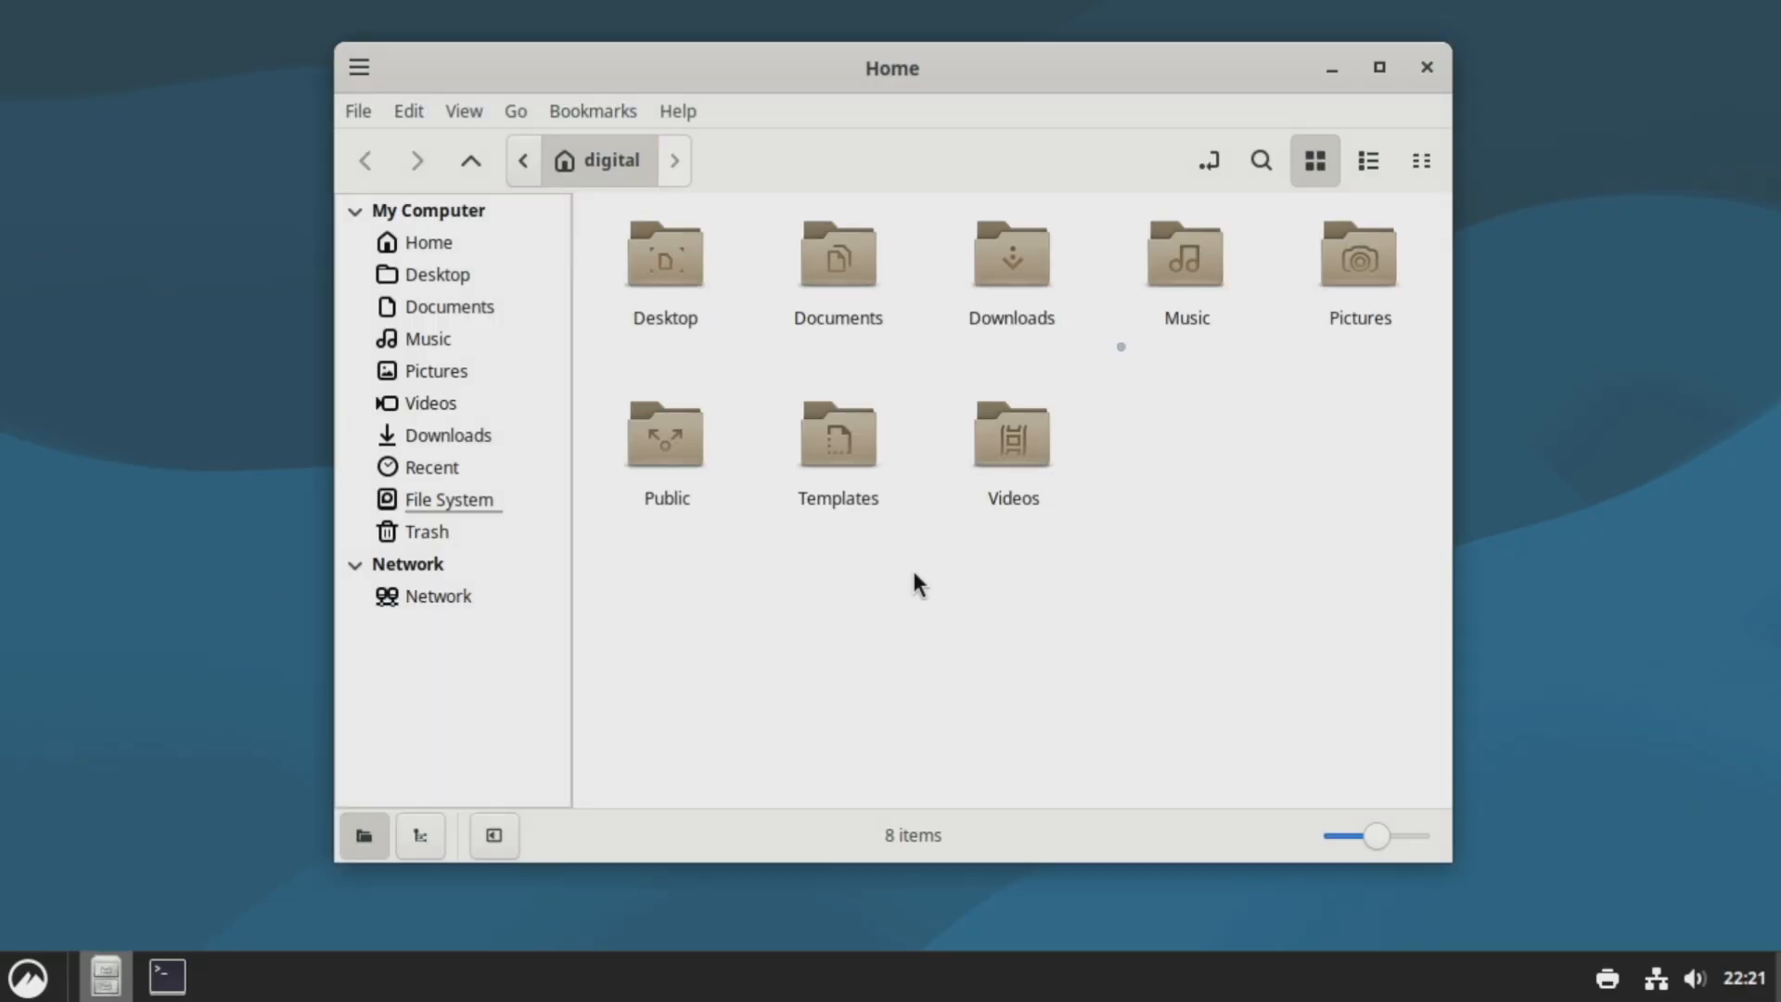
{"action": "double_click", "coordinate": [1127, 75]}
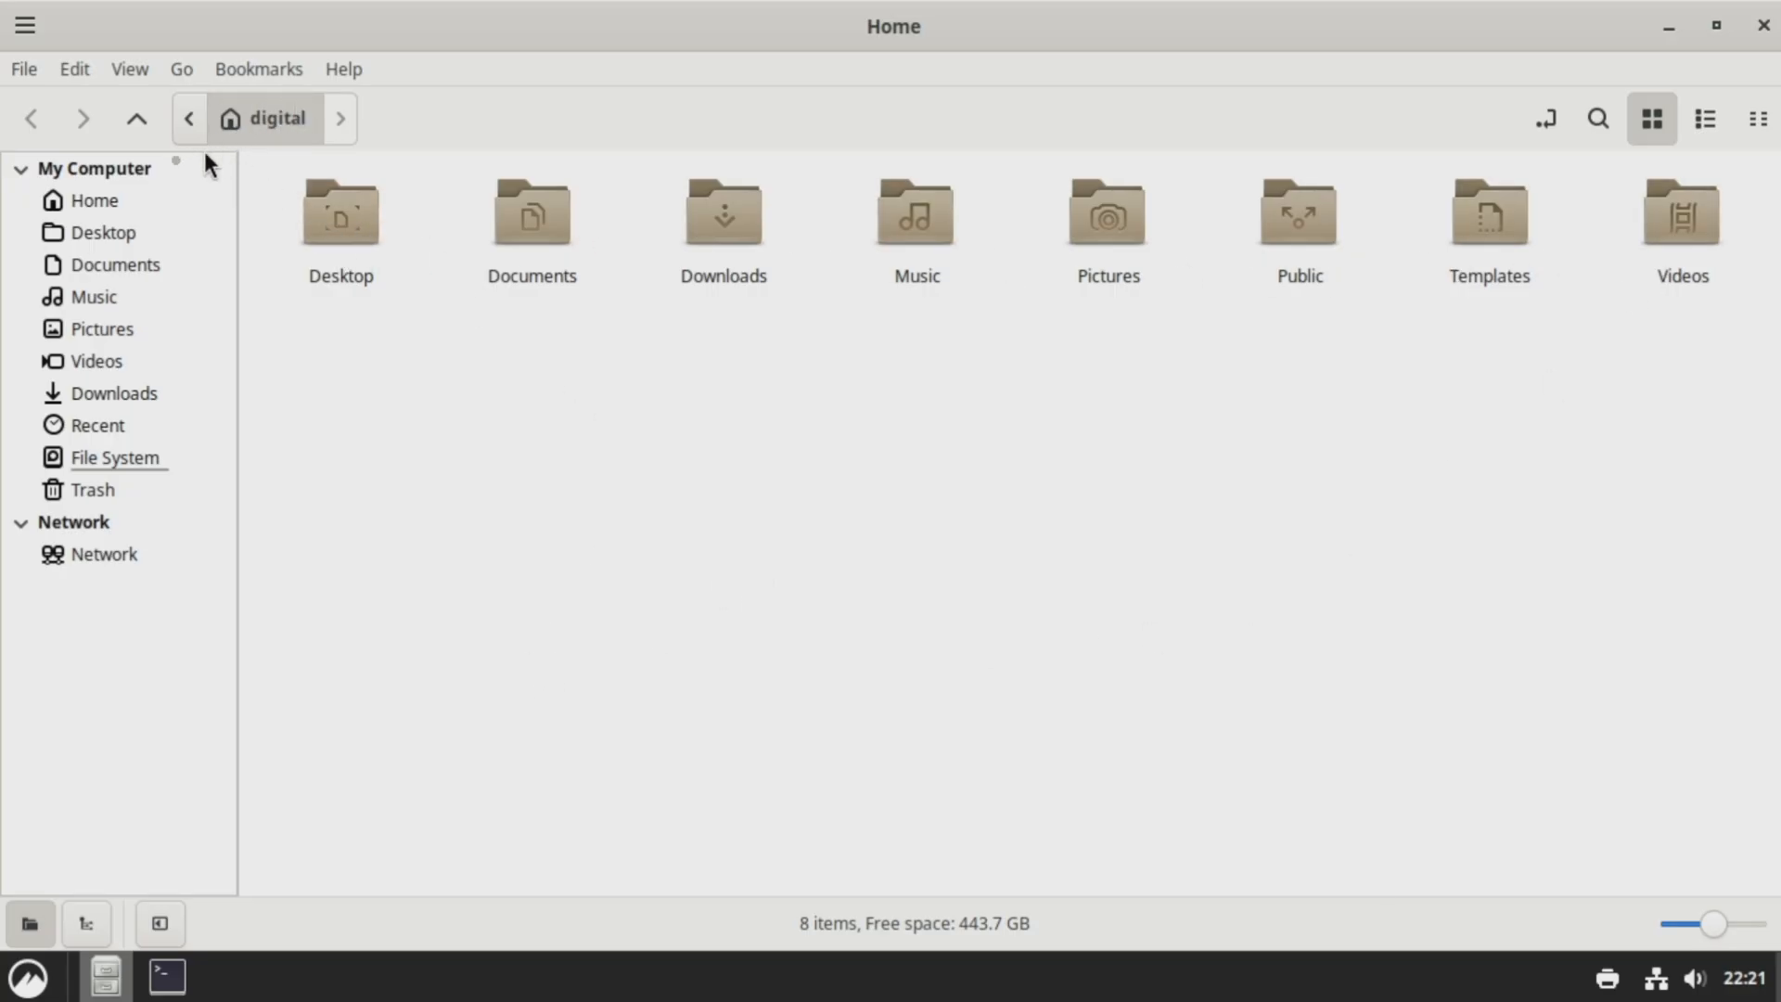
{"action": "left_click", "coordinate": [80, 202]}
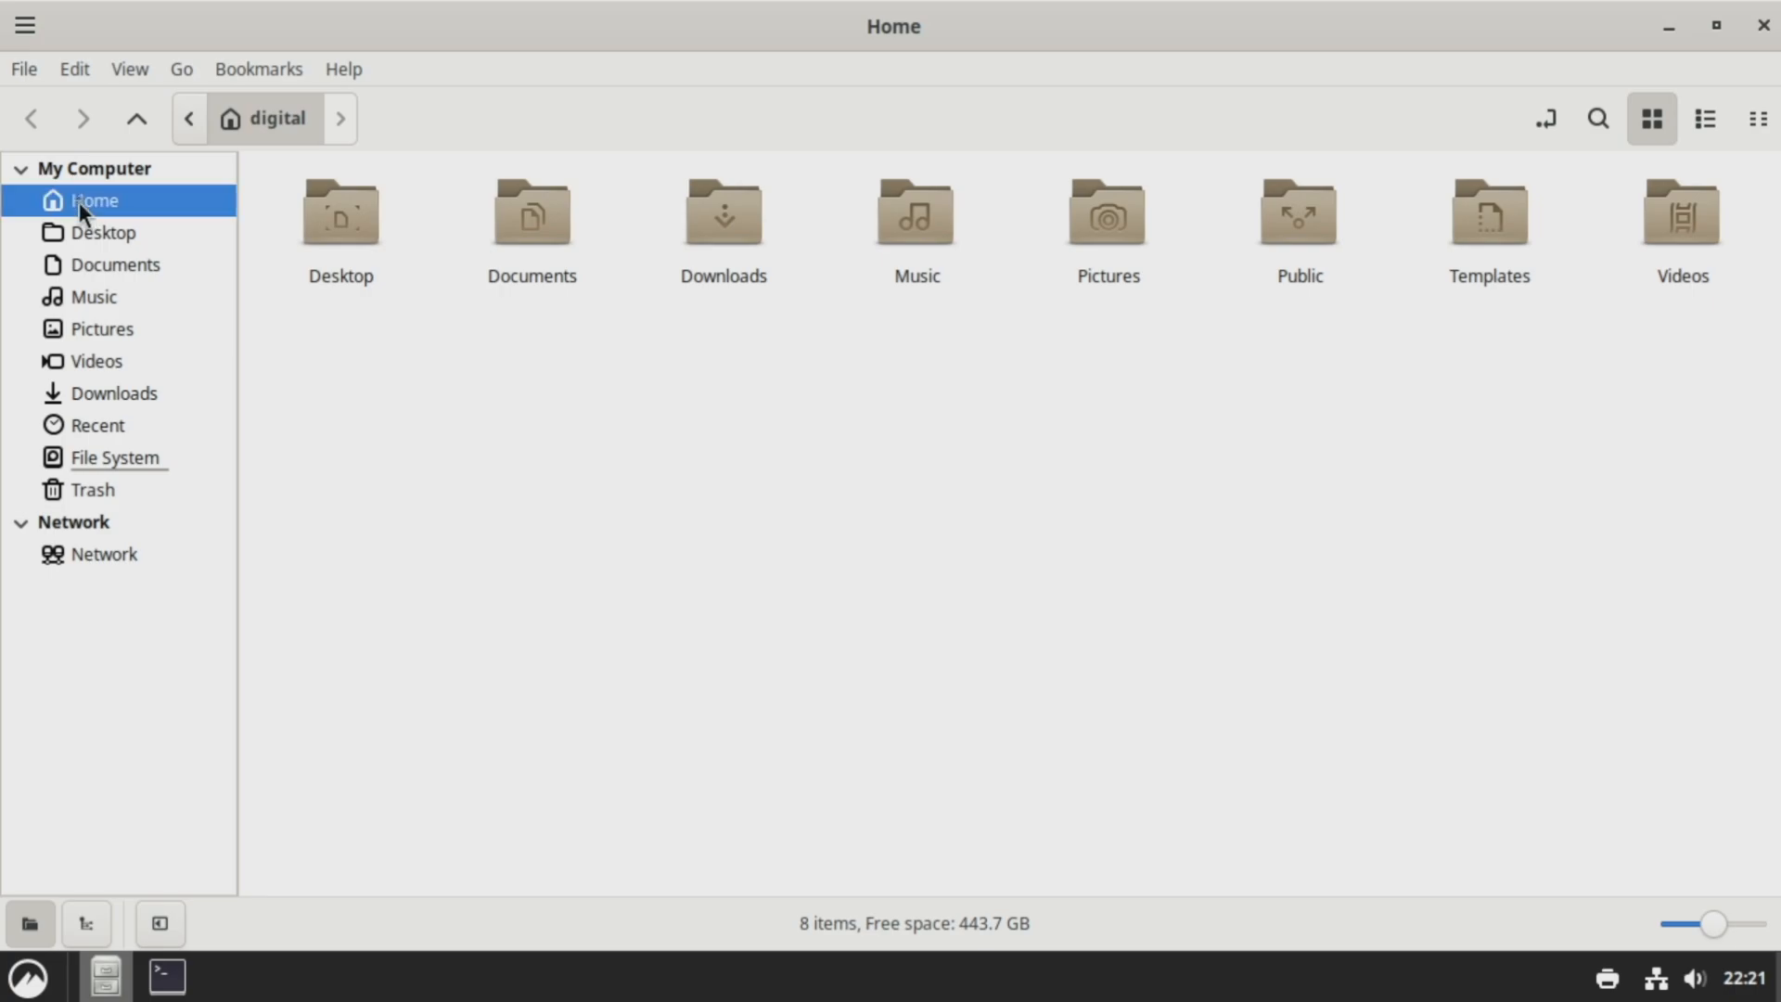
{"action": "left_click", "coordinate": [125, 236]}
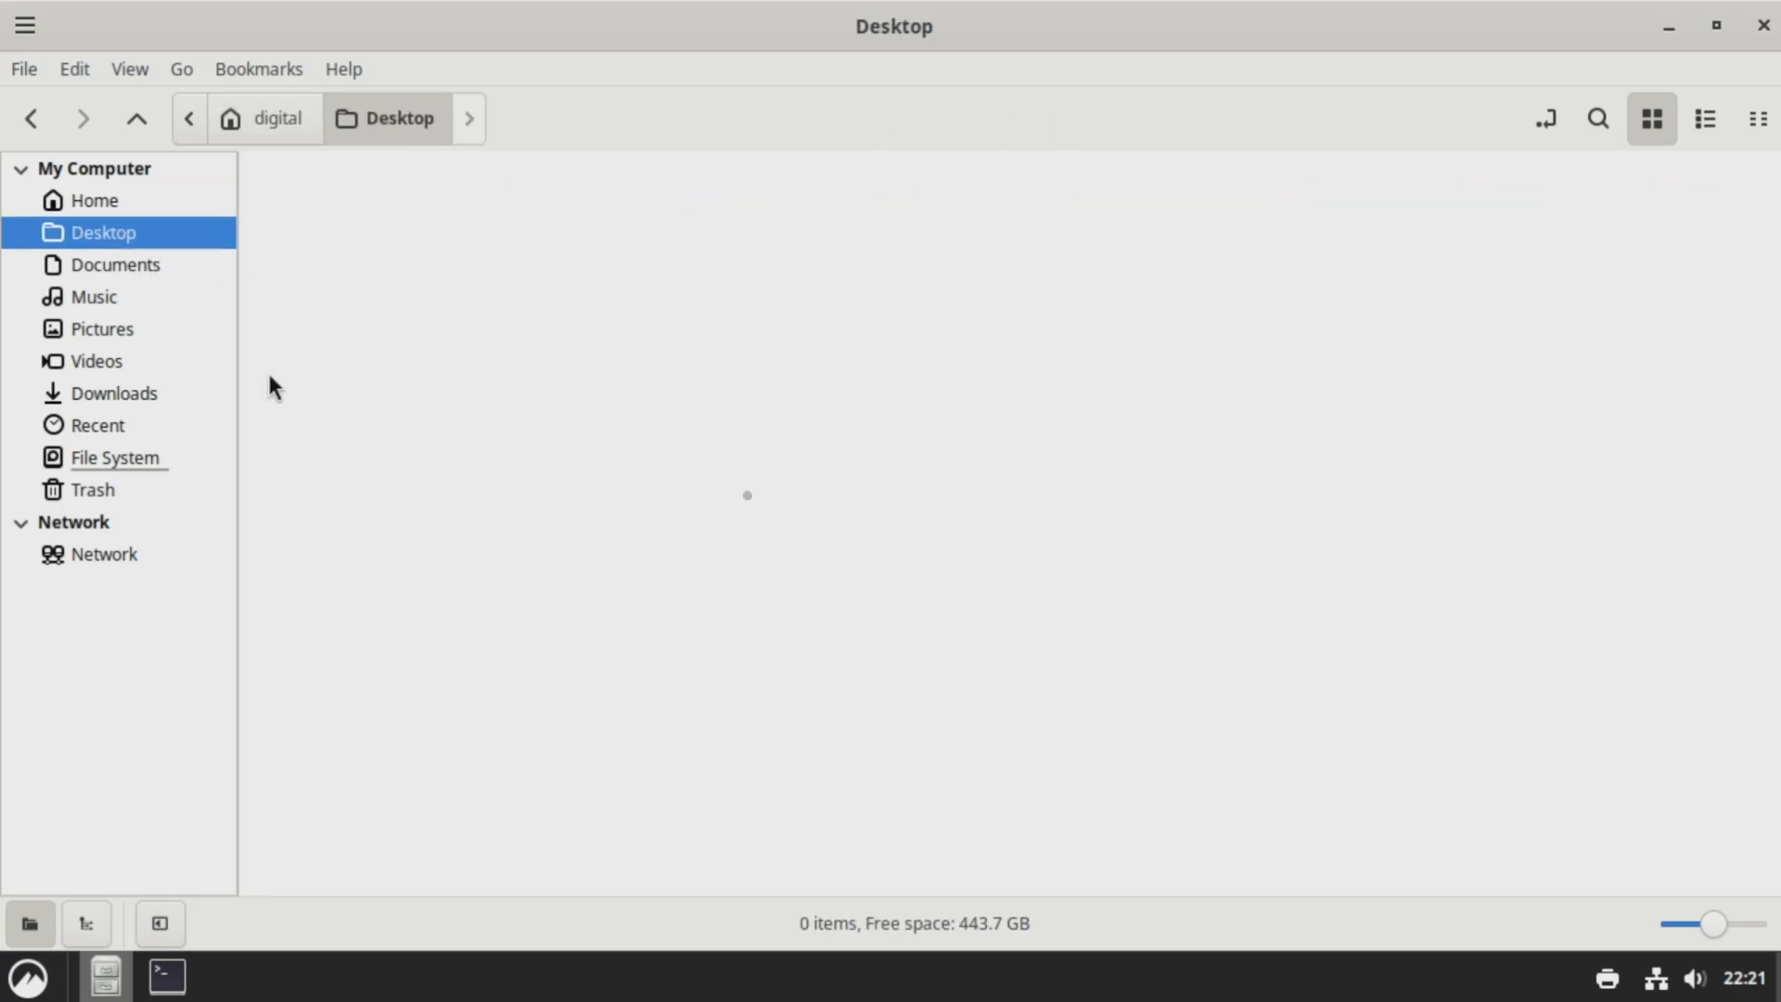
{"action": "left_click", "coordinate": [115, 270]}
{"action": "left_click", "coordinate": [113, 295]}
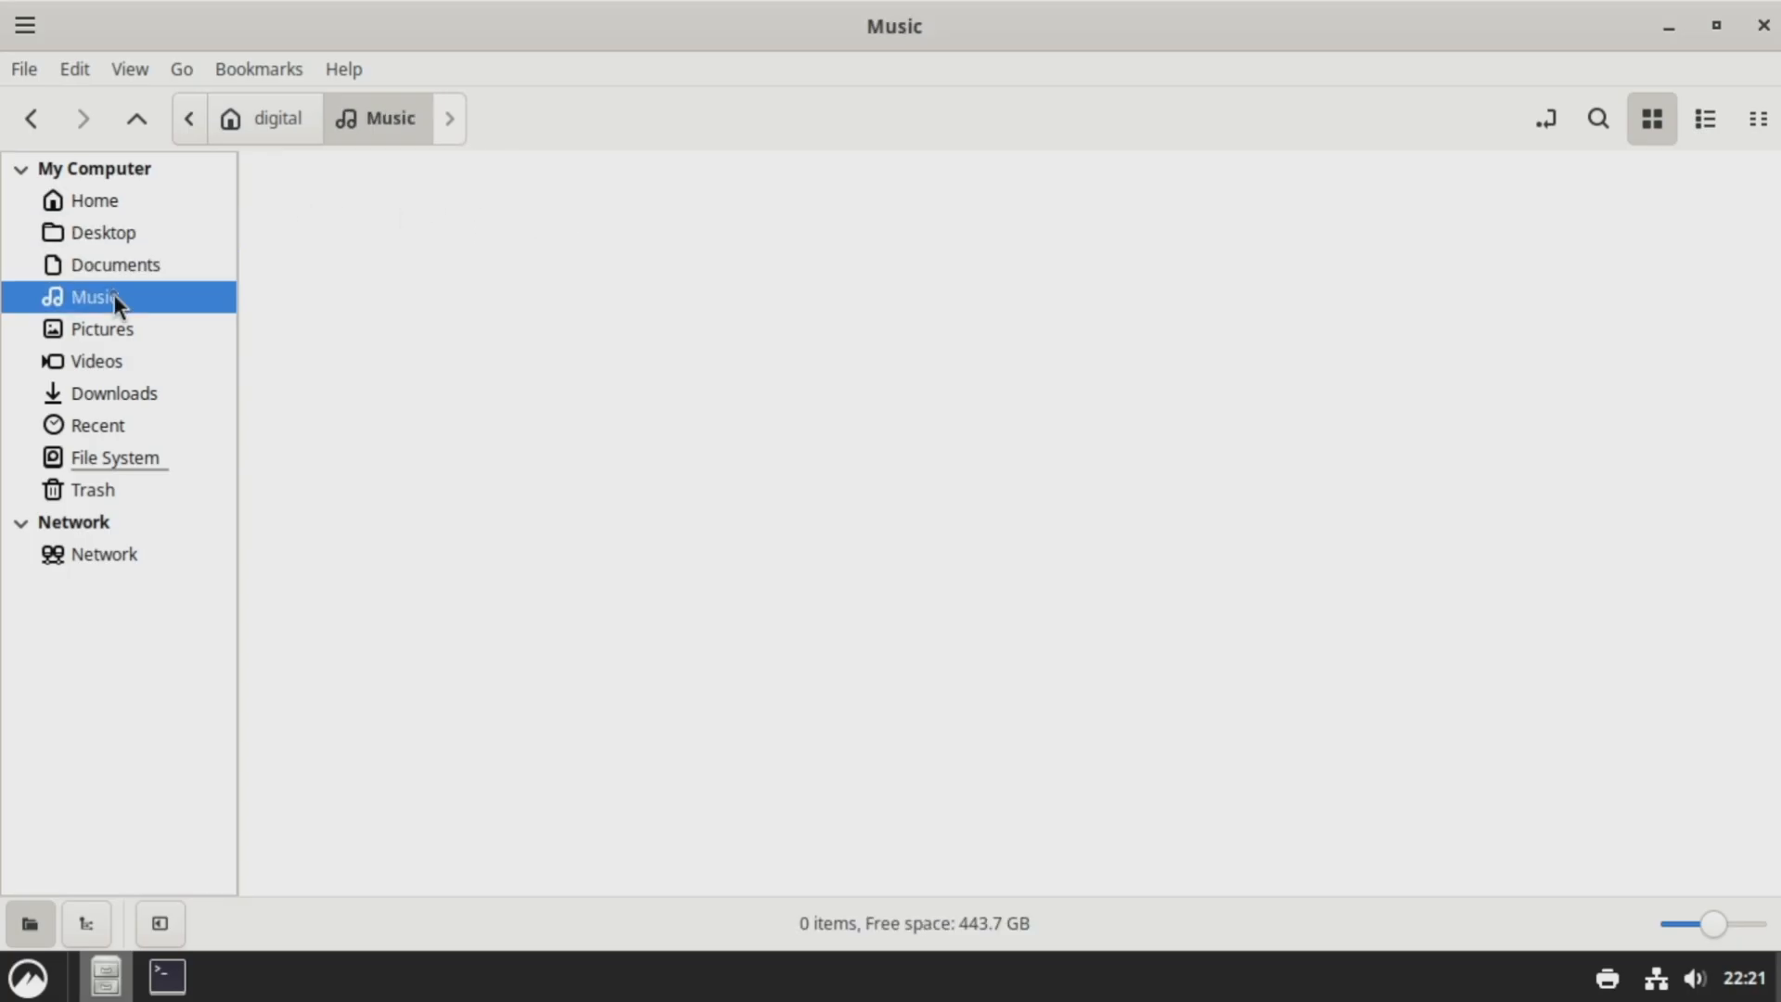
{"action": "left_click", "coordinate": [109, 329]}
{"action": "left_click", "coordinate": [115, 358]}
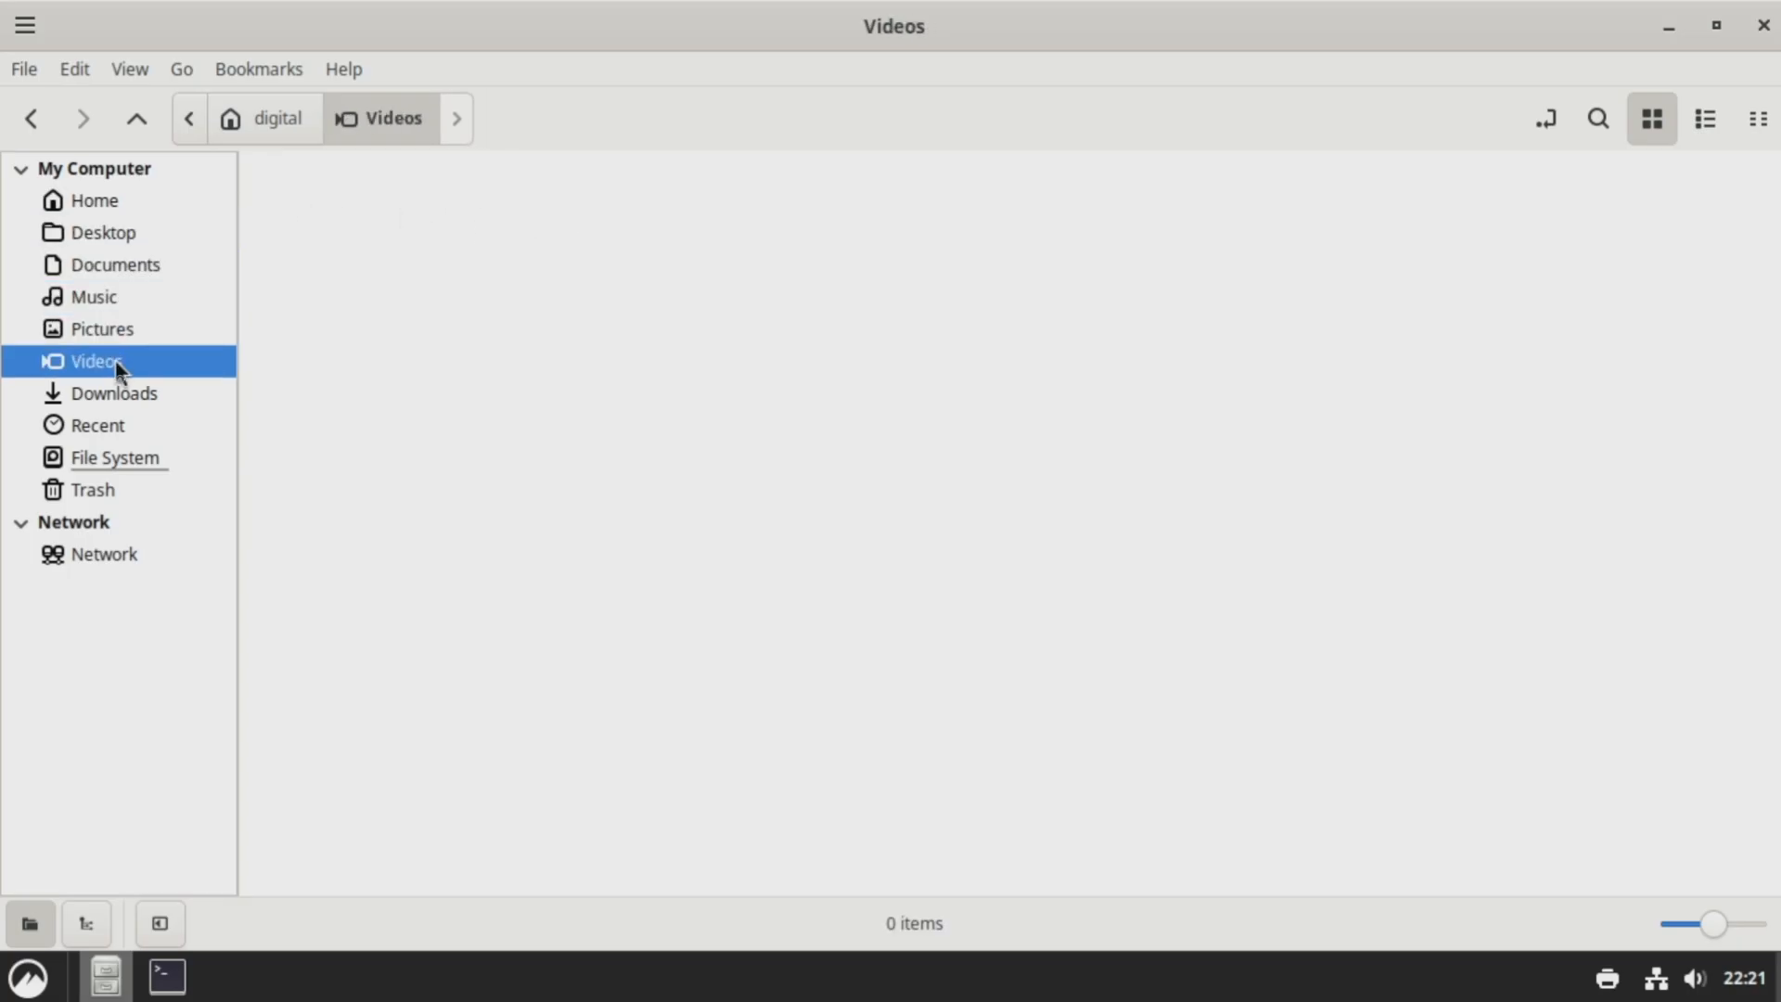
{"action": "left_click", "coordinate": [123, 396]}
{"action": "left_click", "coordinate": [128, 428]}
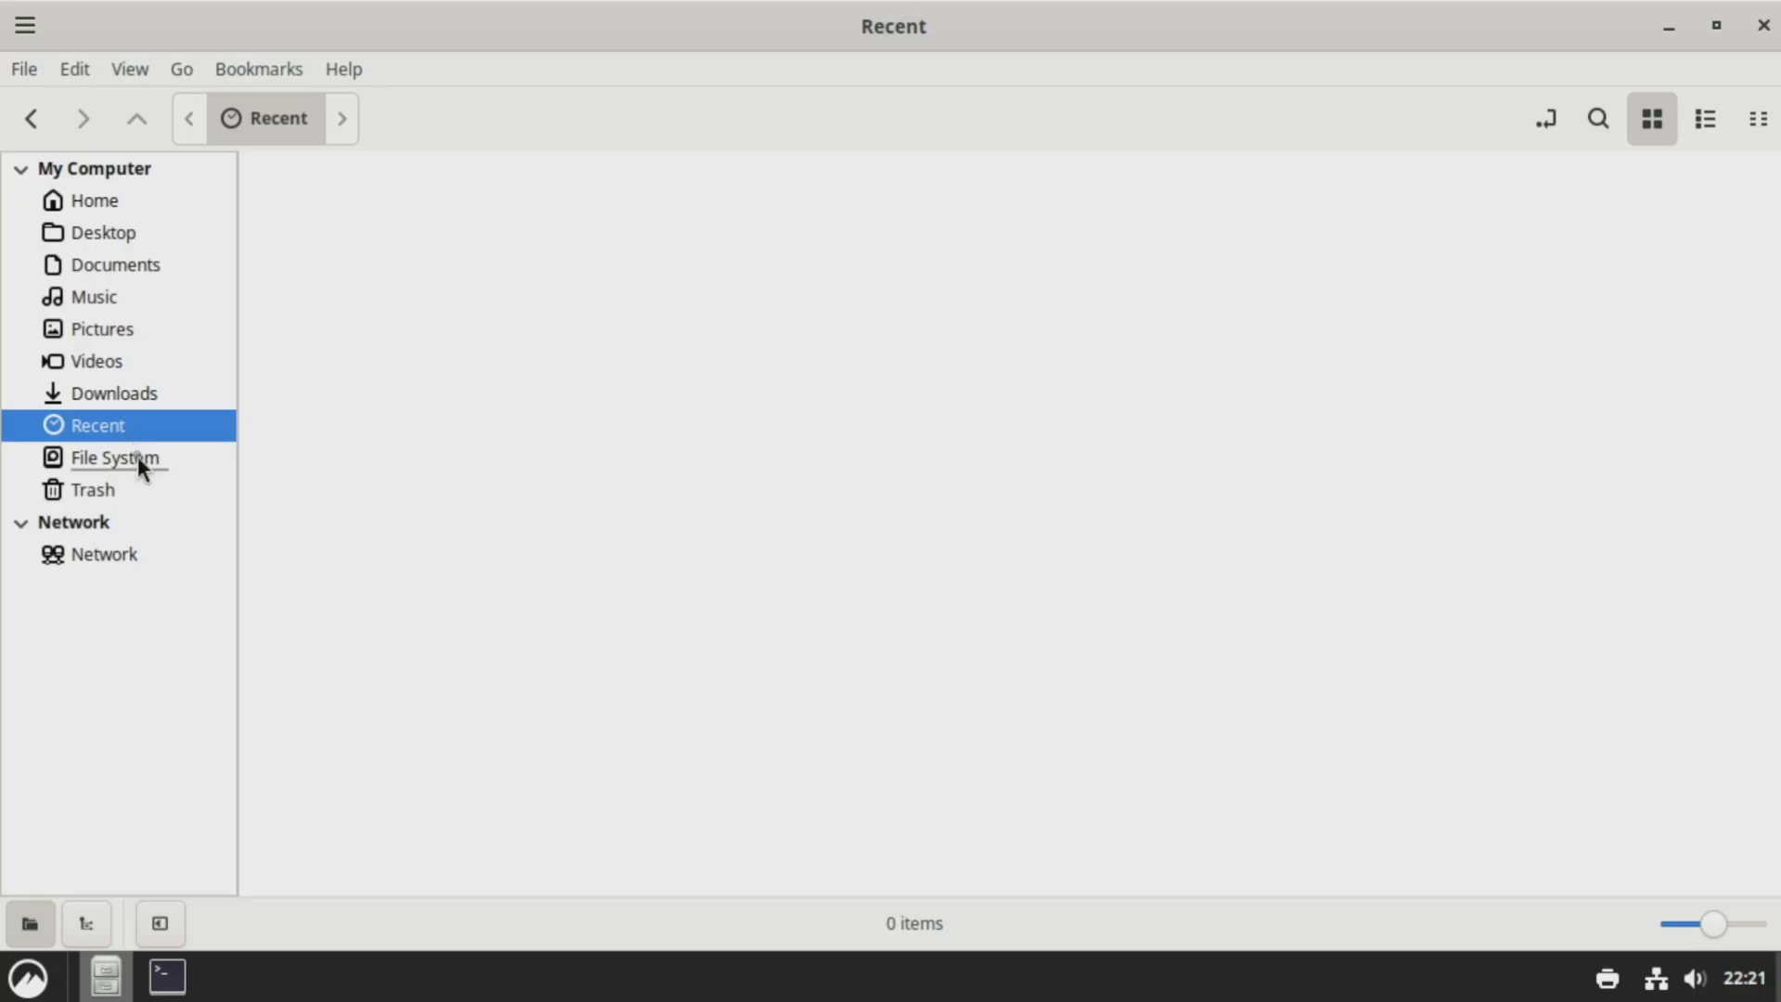
Step: View the File System, Trash and Network locations in the file manager, and close its window
{"action": "left_click", "coordinate": [138, 457]}
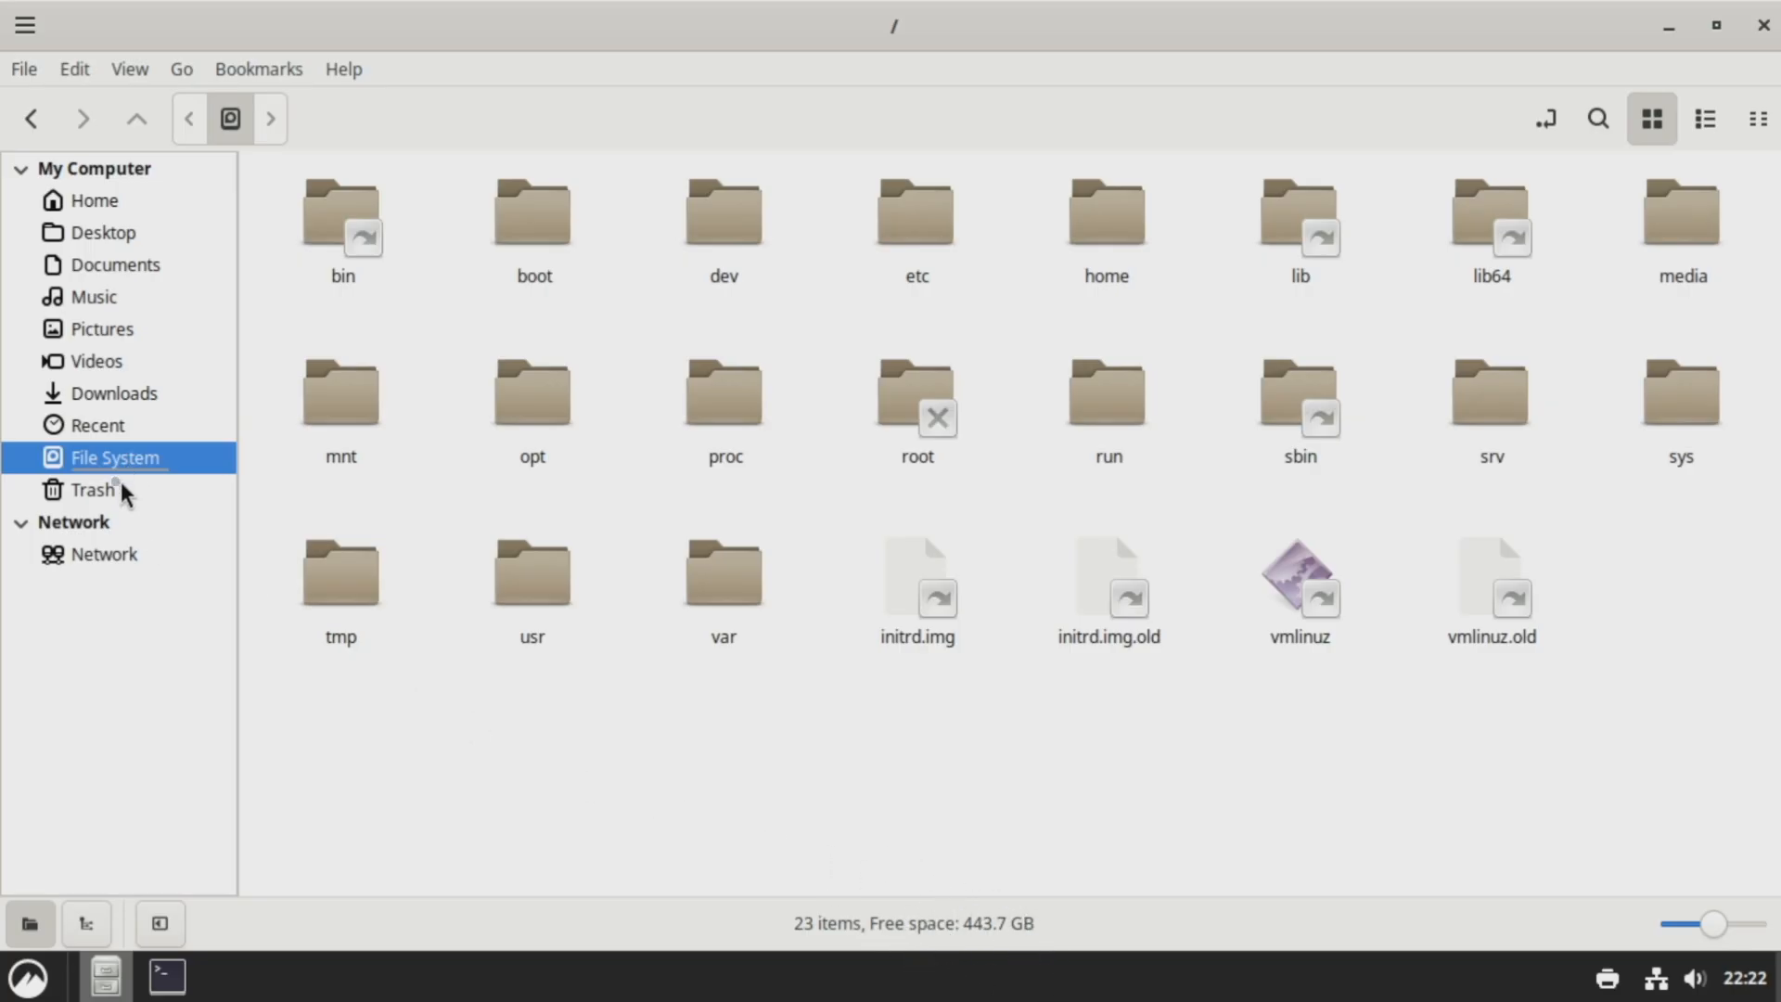
{"action": "left_click", "coordinate": [96, 490]}
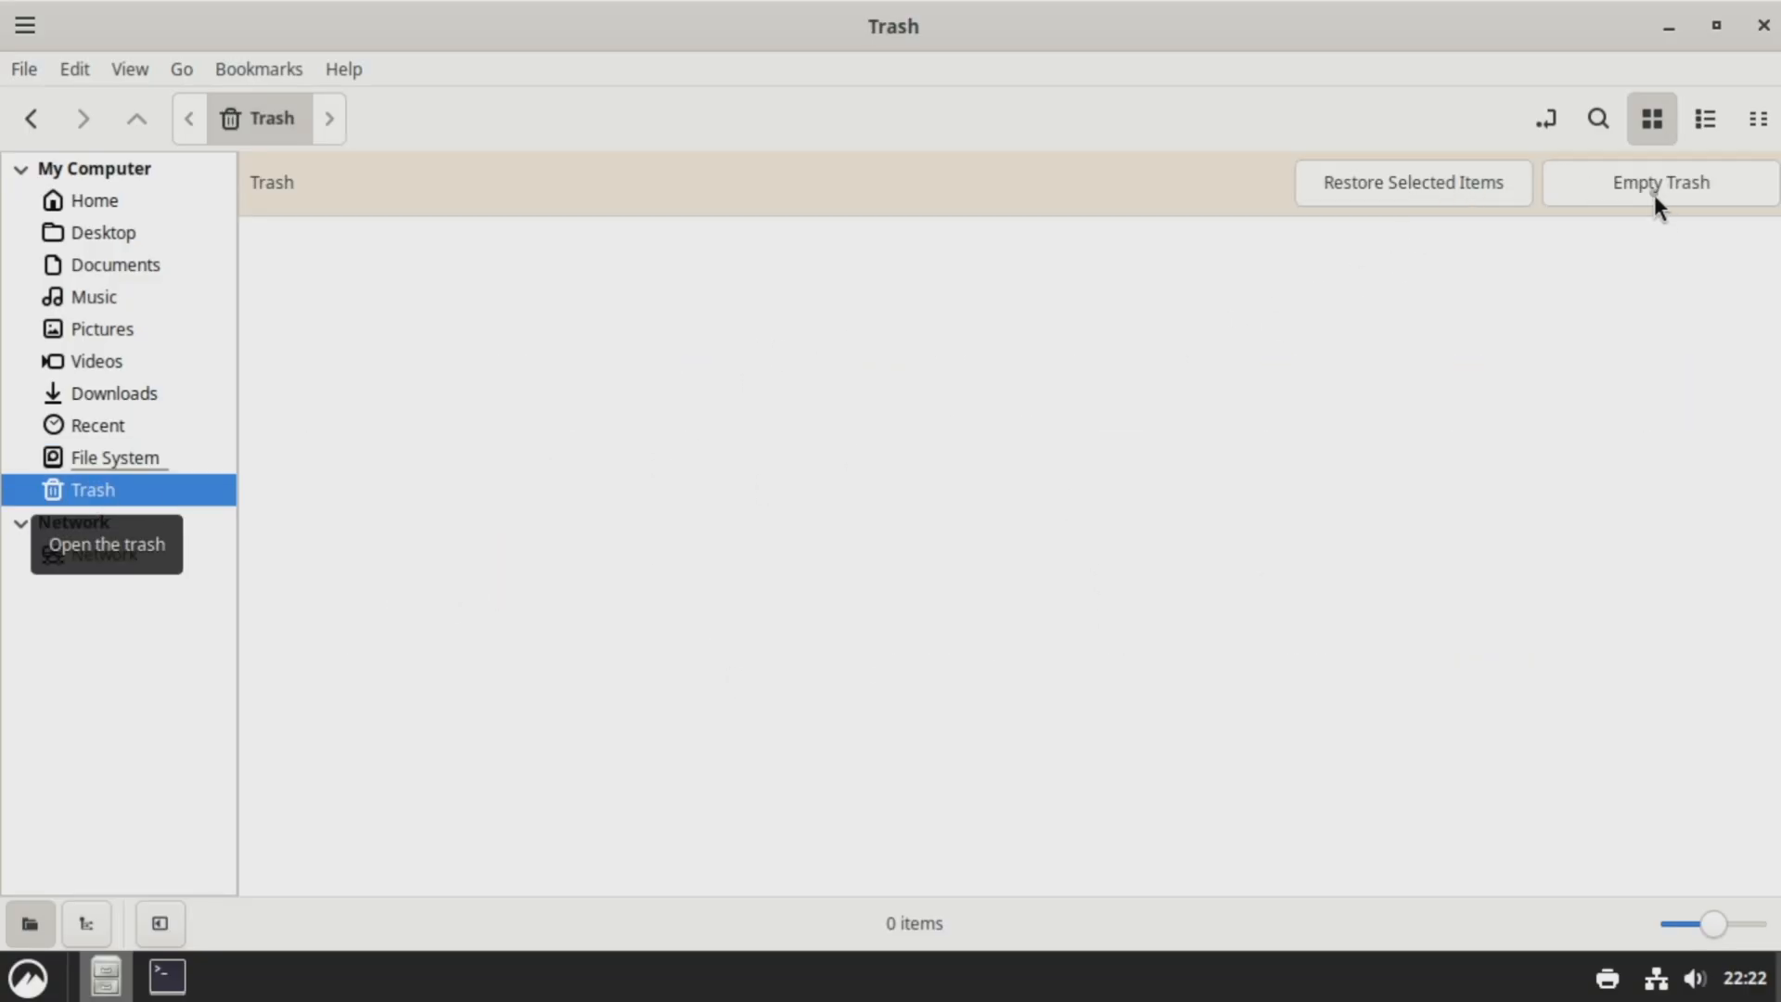
{"action": "left_click", "coordinate": [105, 554]}
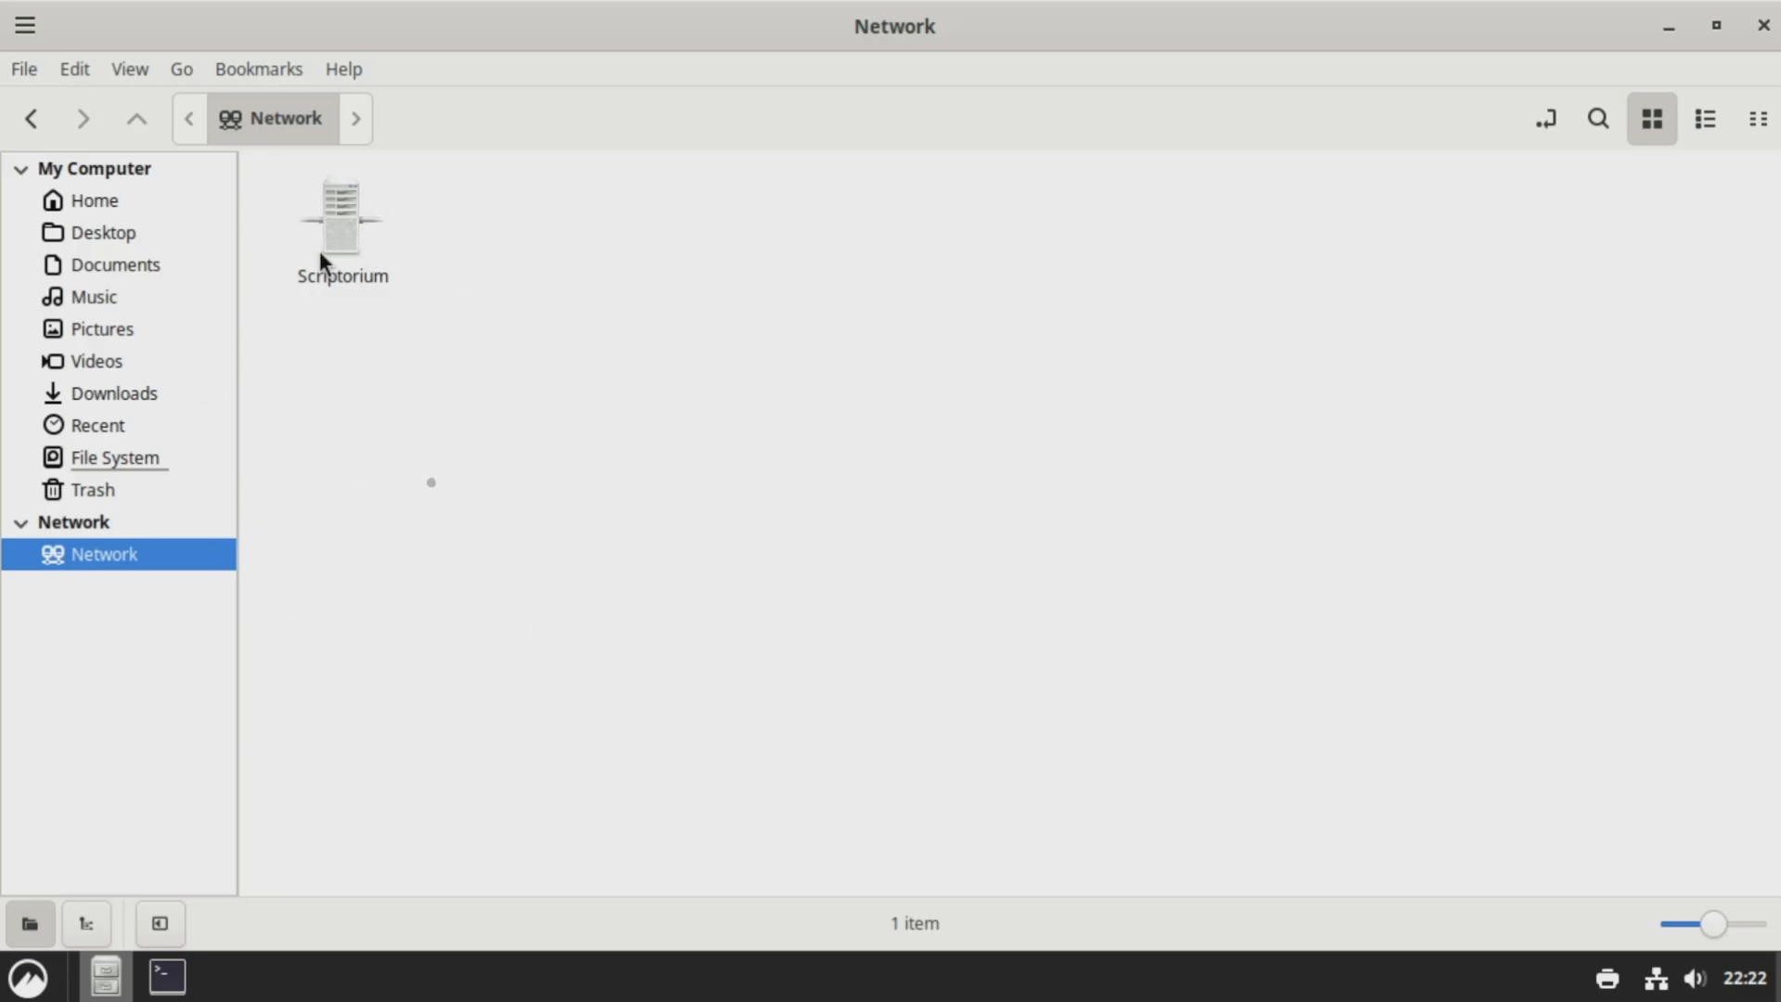
{"action": "left_click", "coordinate": [1762, 25]}
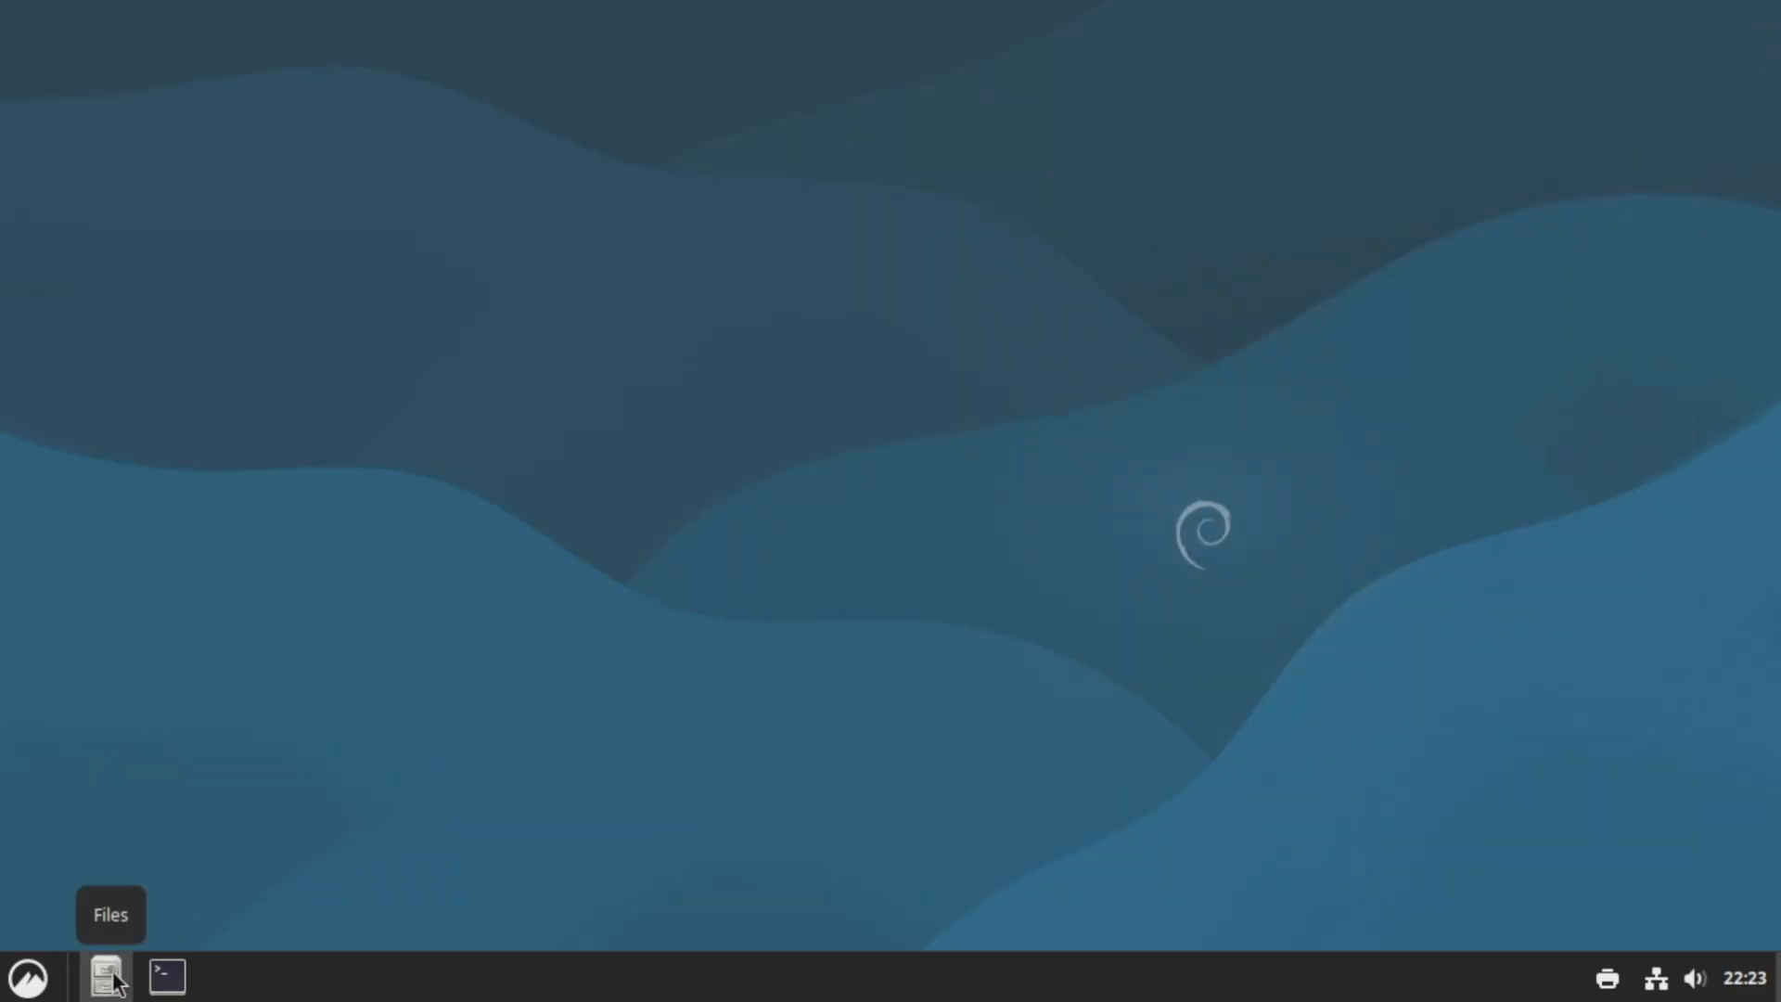
Step: Open and close a terminal window, and view the desktop's context options without choosing any
{"action": "left_click", "coordinate": [167, 975]}
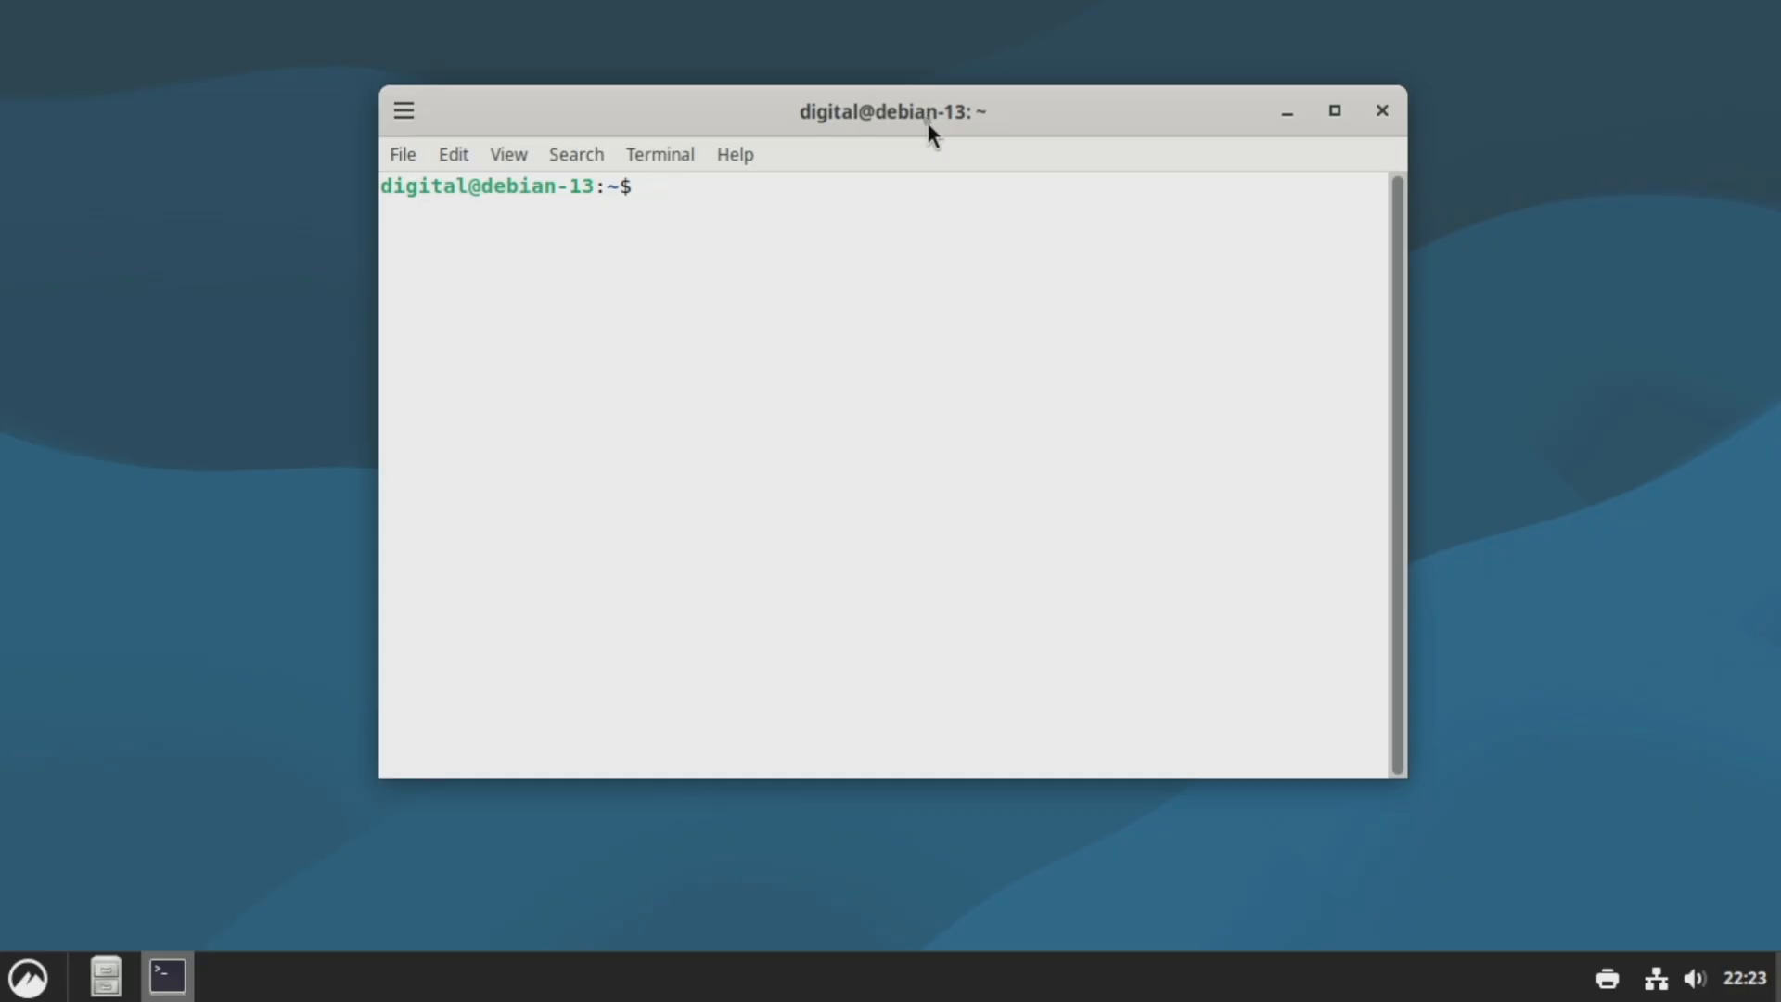
{"action": "left_click", "coordinate": [1382, 112]}
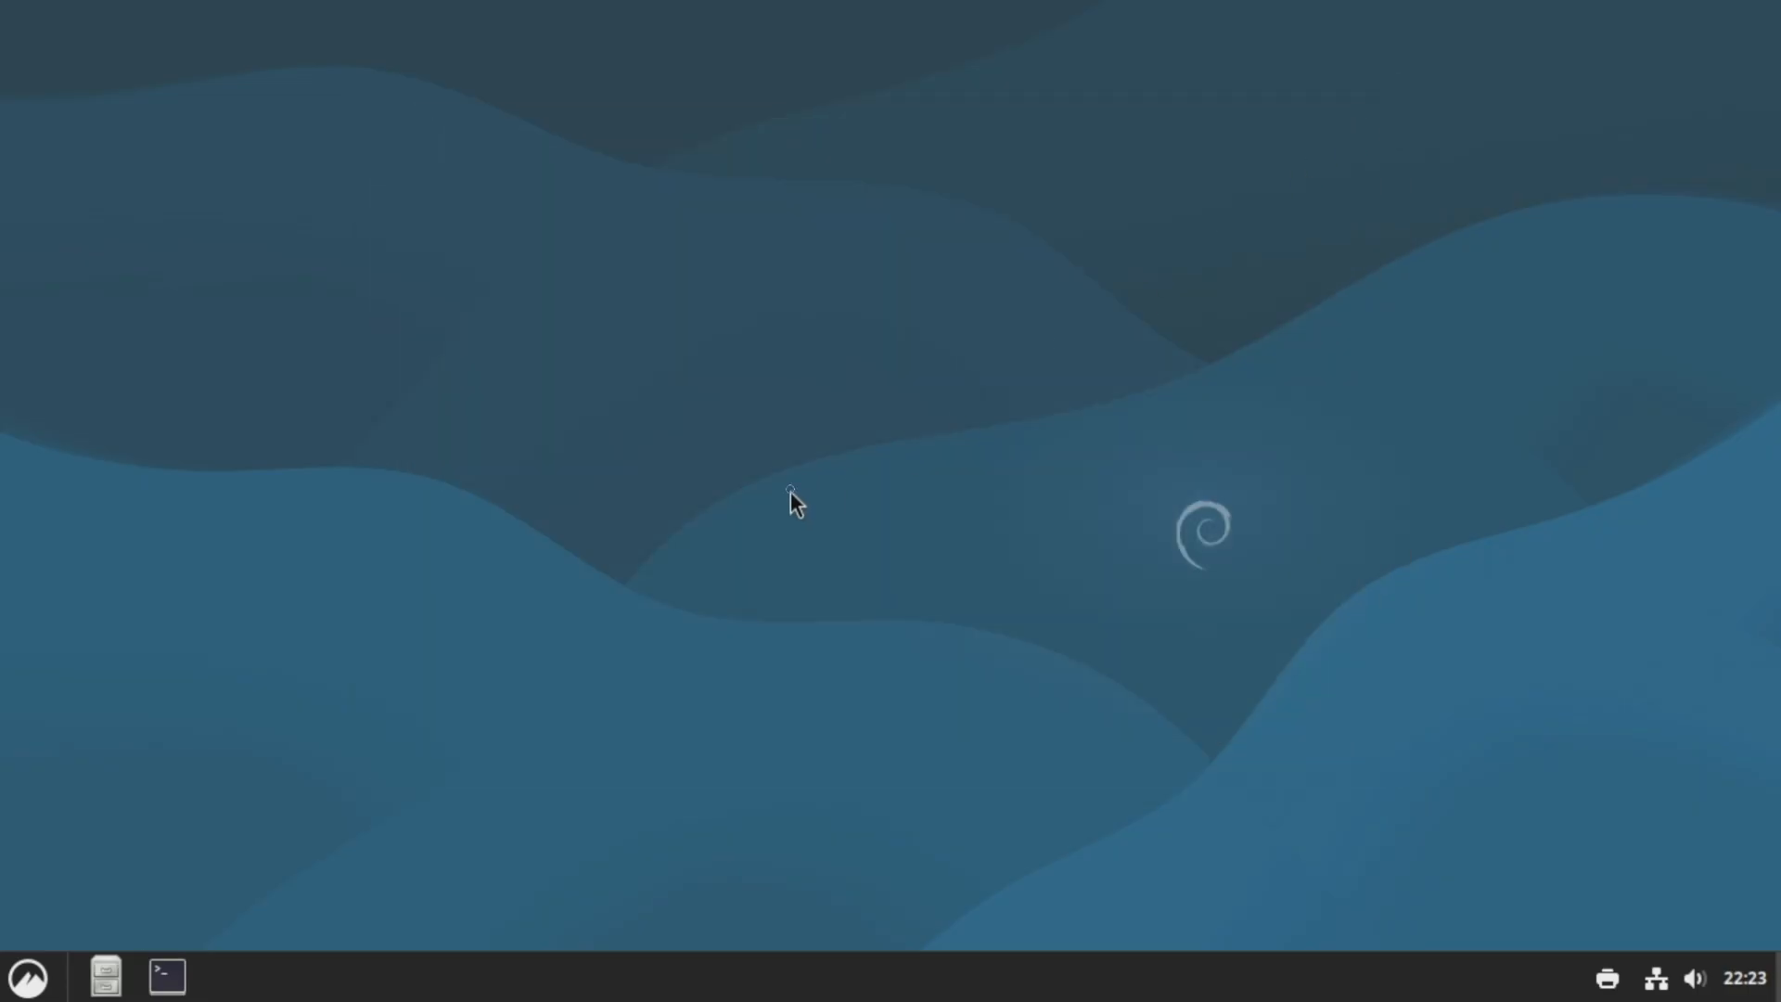
{"action": "right_click", "coordinate": [644, 475]}
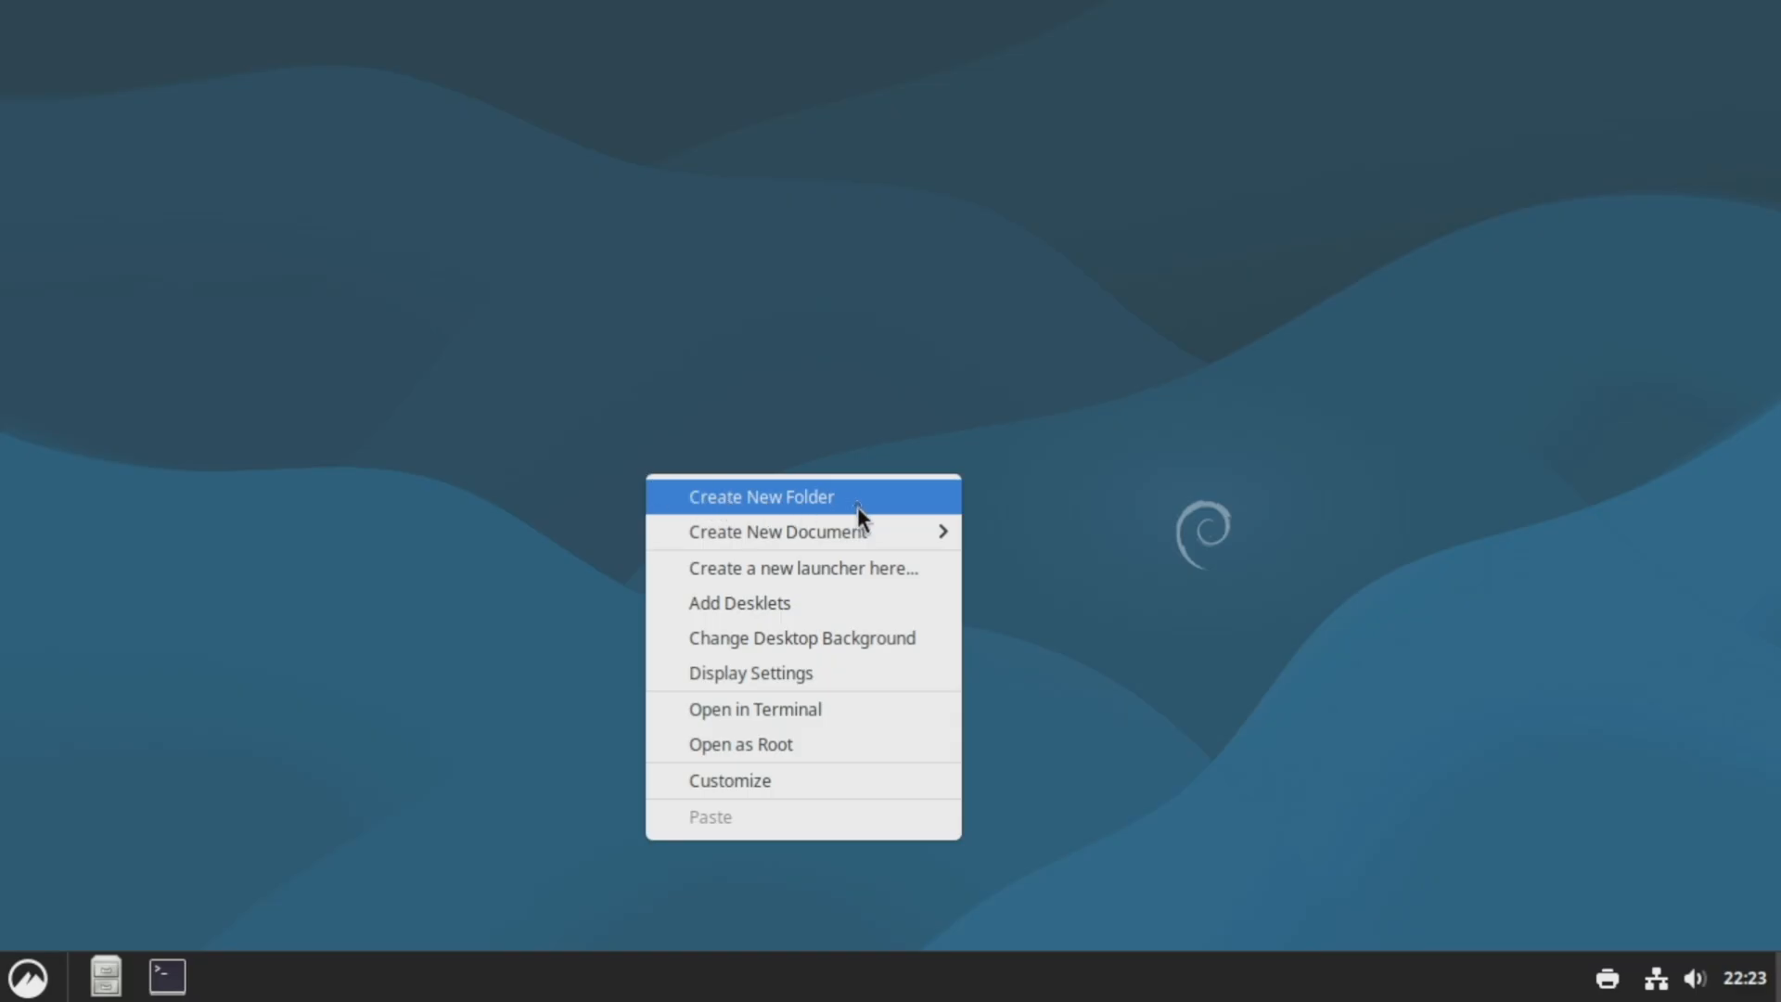
{"action": "mouse_move", "coordinate": [859, 544]}
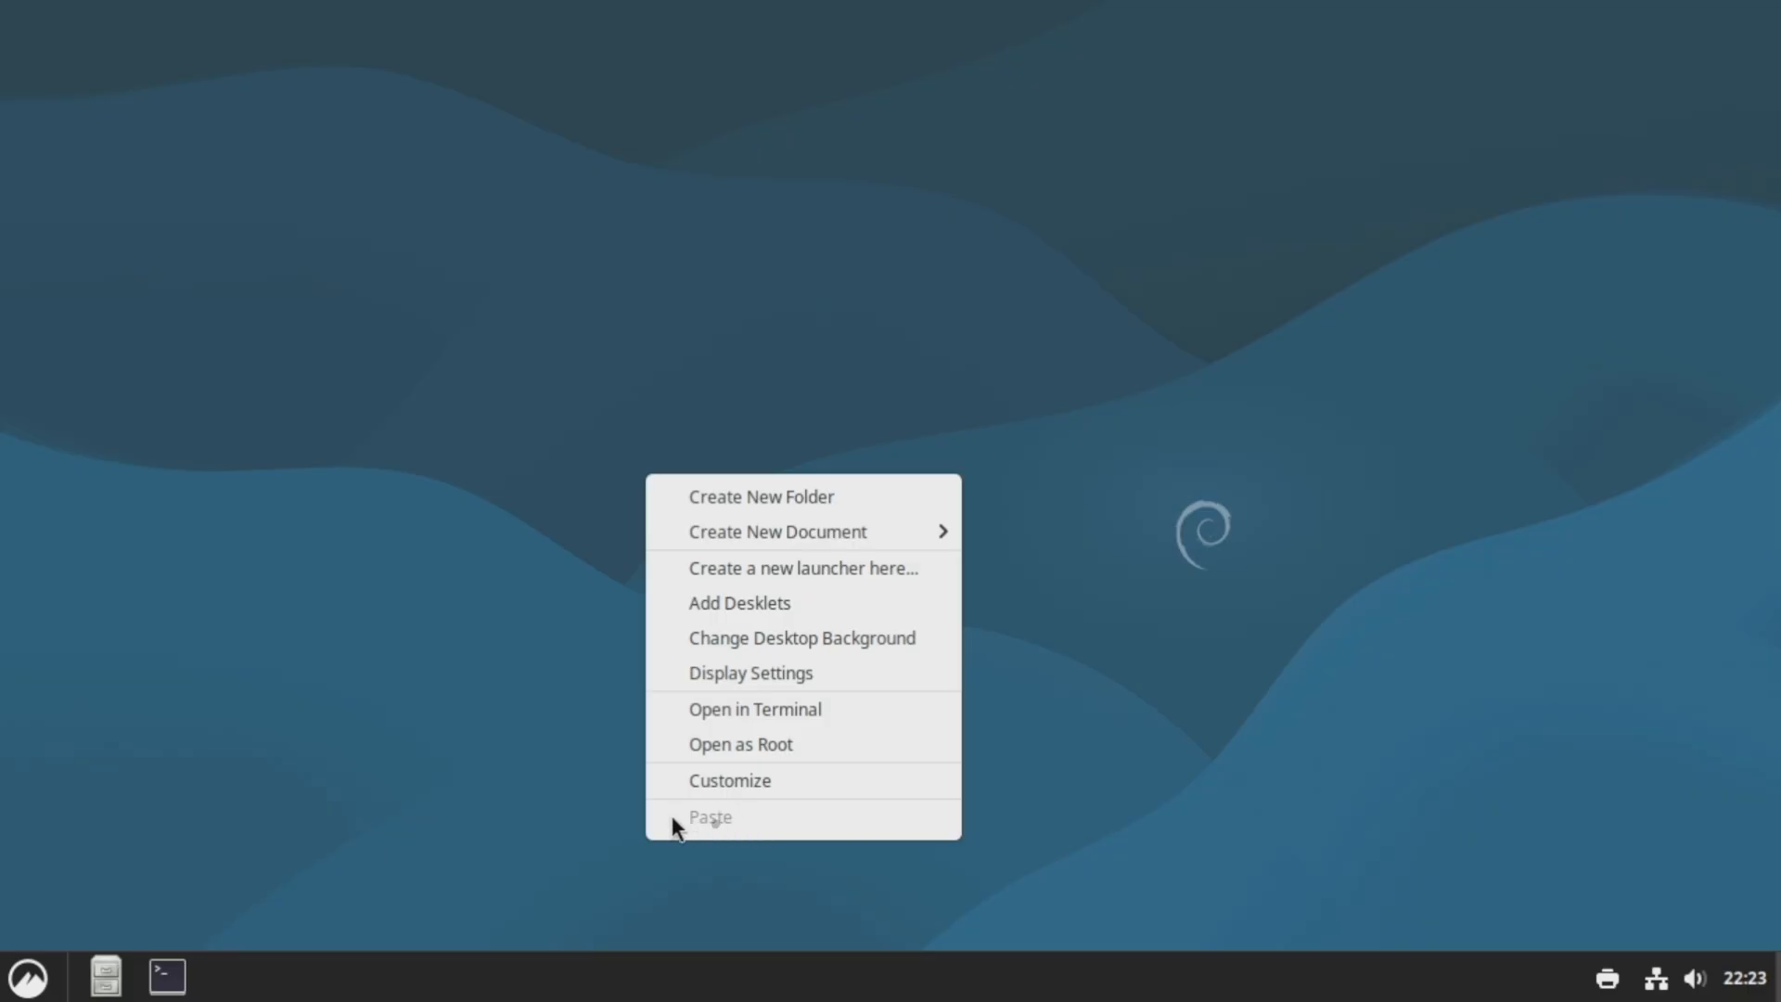
{"action": "left_click", "coordinate": [986, 516]}
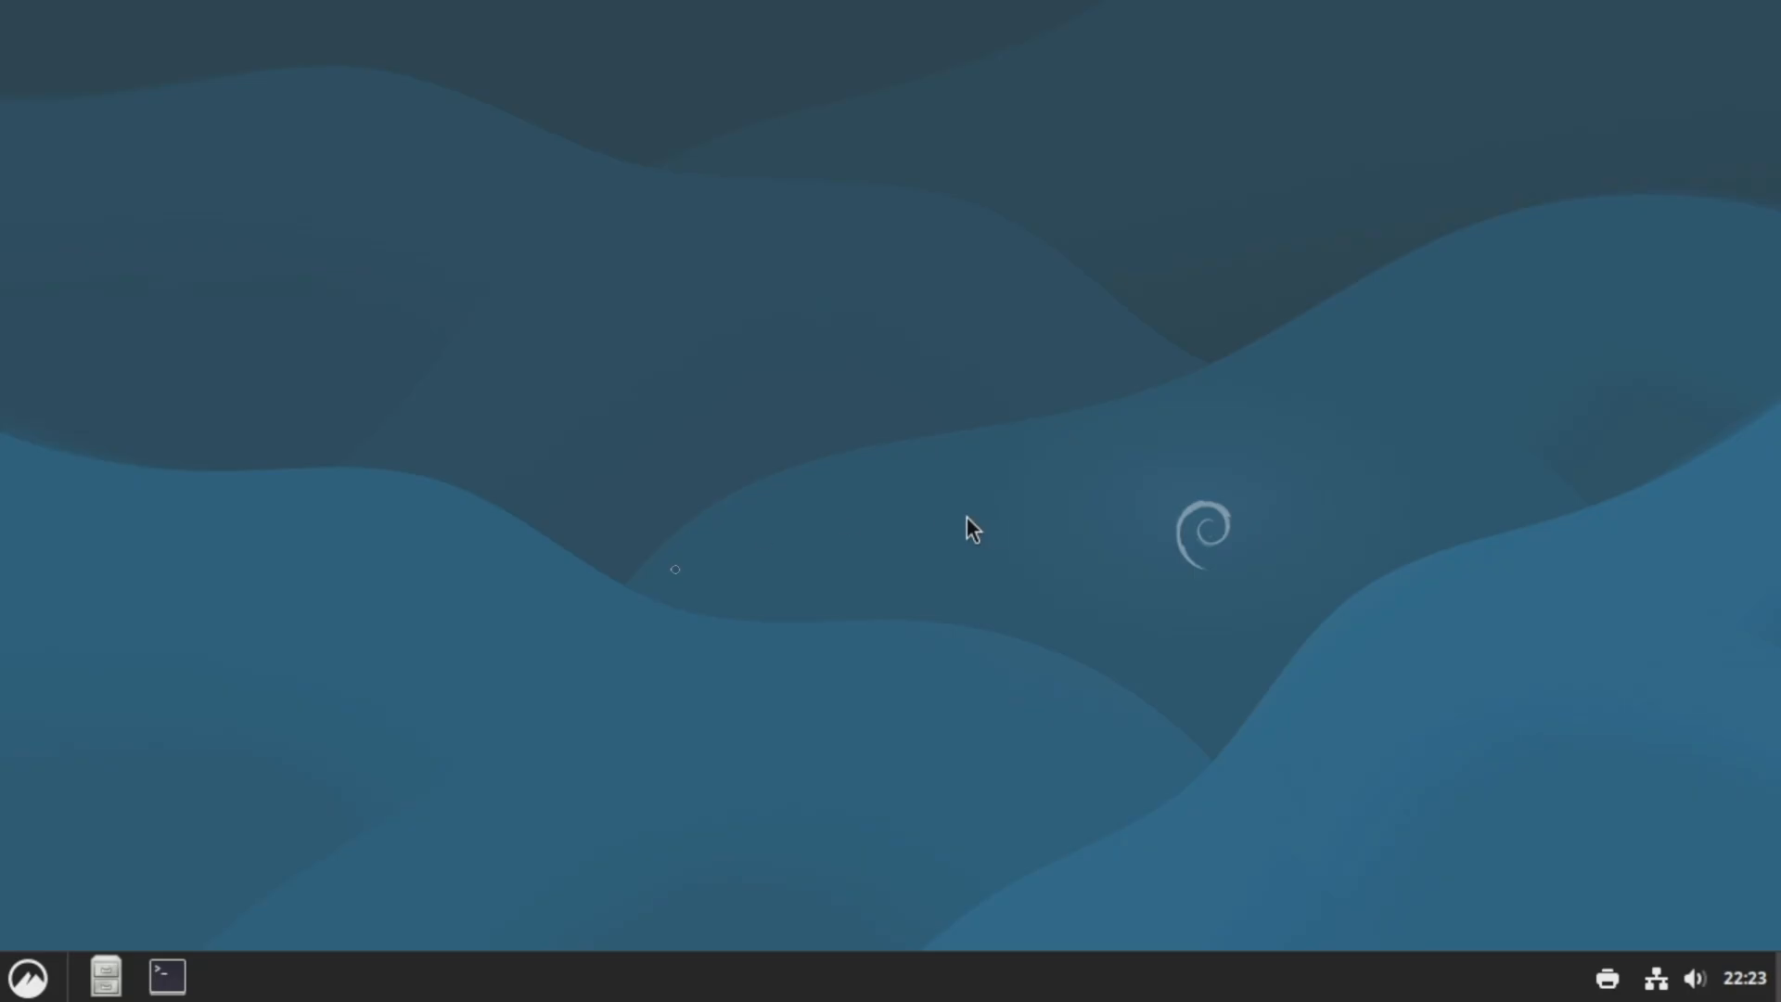
Step: Open System Settings from the application menu and maximize its window
{"action": "left_click", "coordinate": [37, 976]}
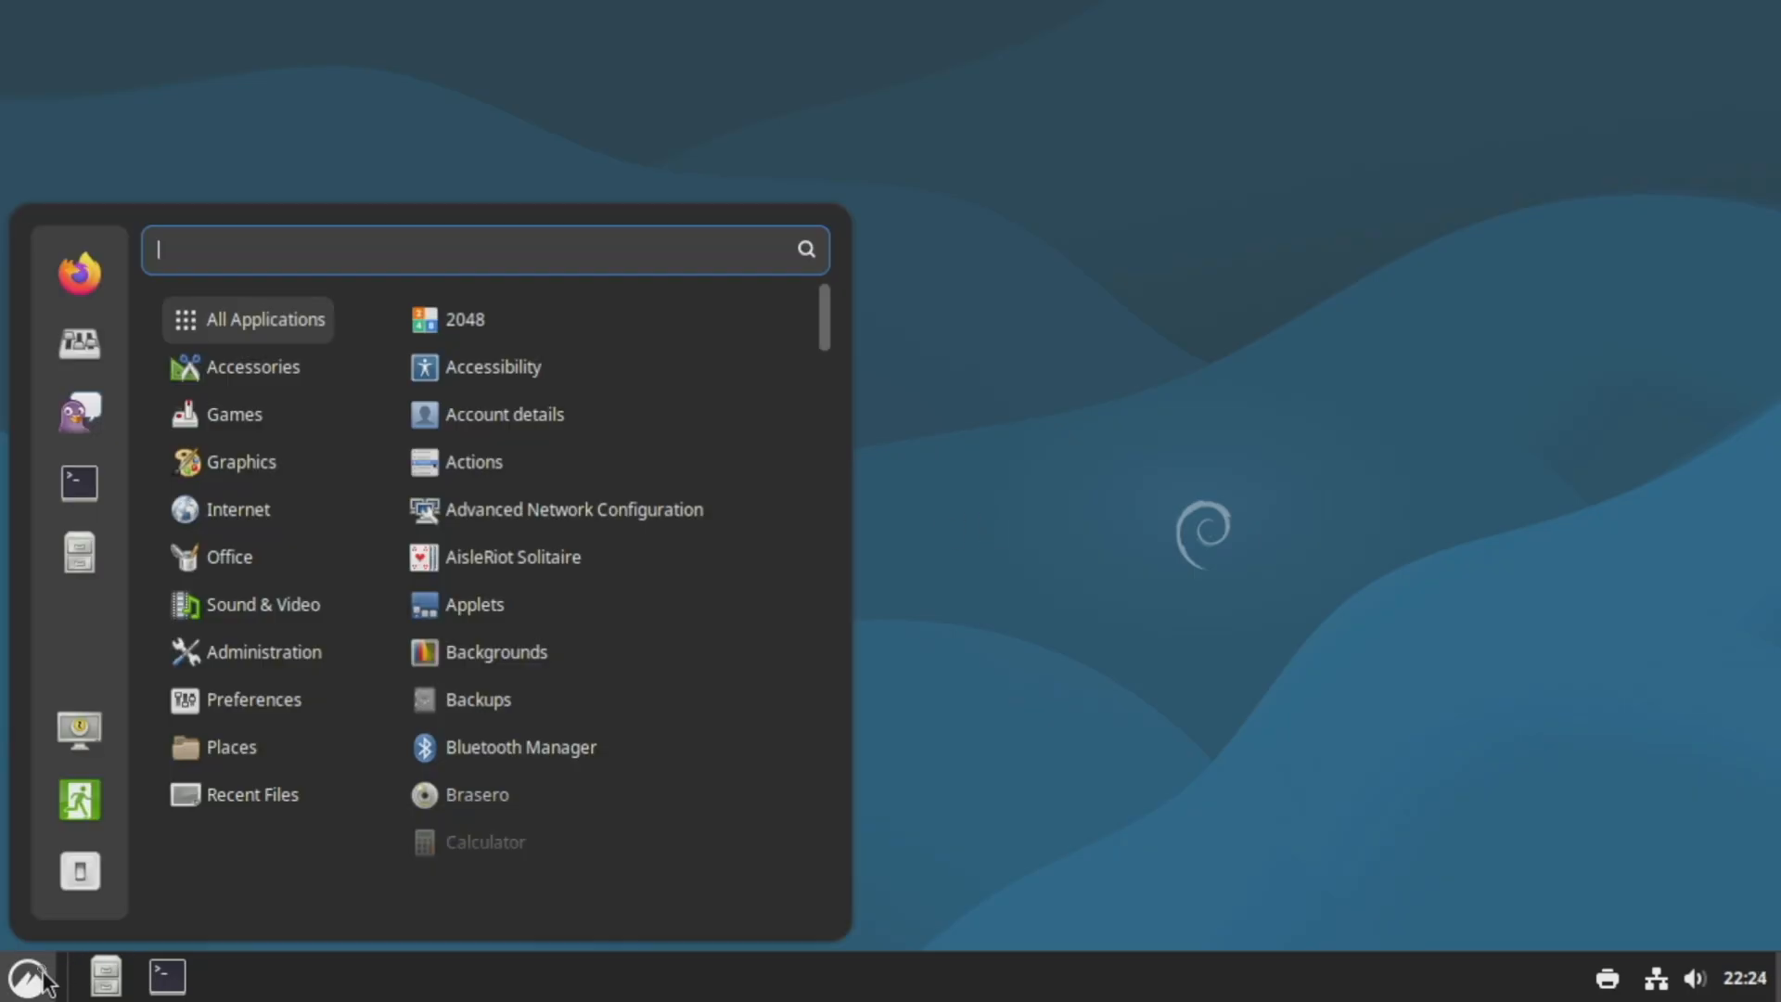
{"action": "left_click", "coordinate": [93, 347]}
{"action": "double_click", "coordinate": [1045, 96]}
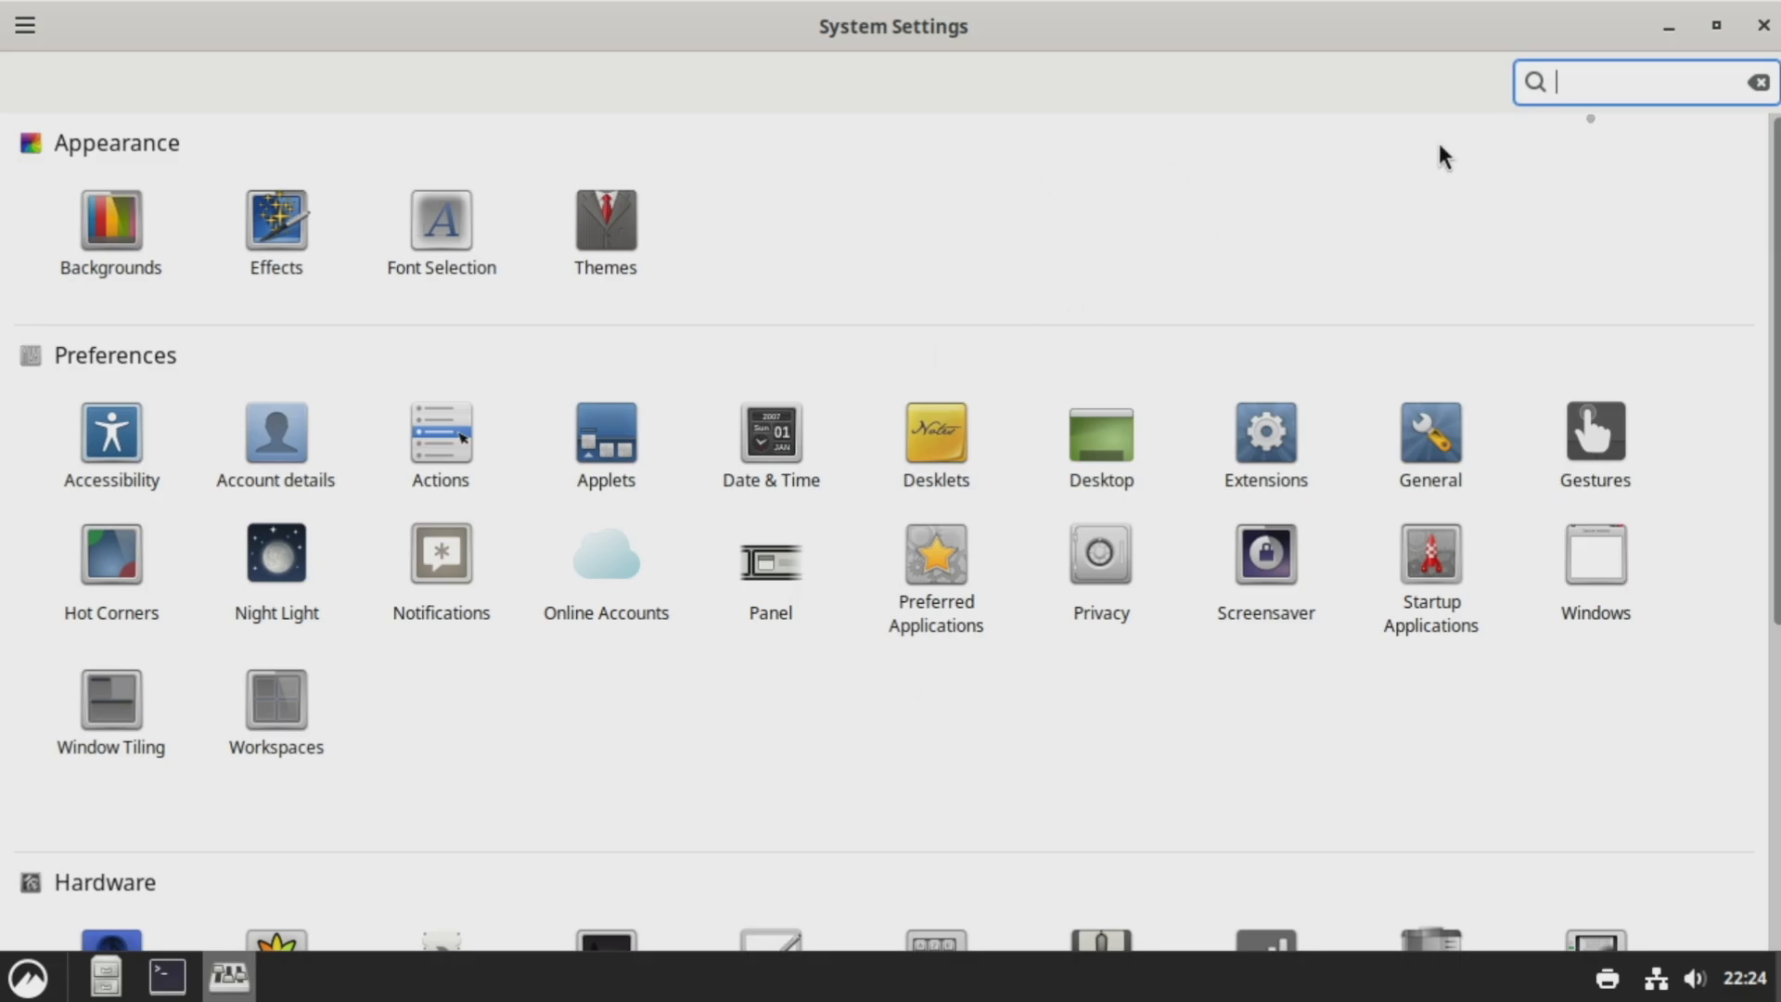
{"action": "left_click", "coordinate": [1612, 122]}
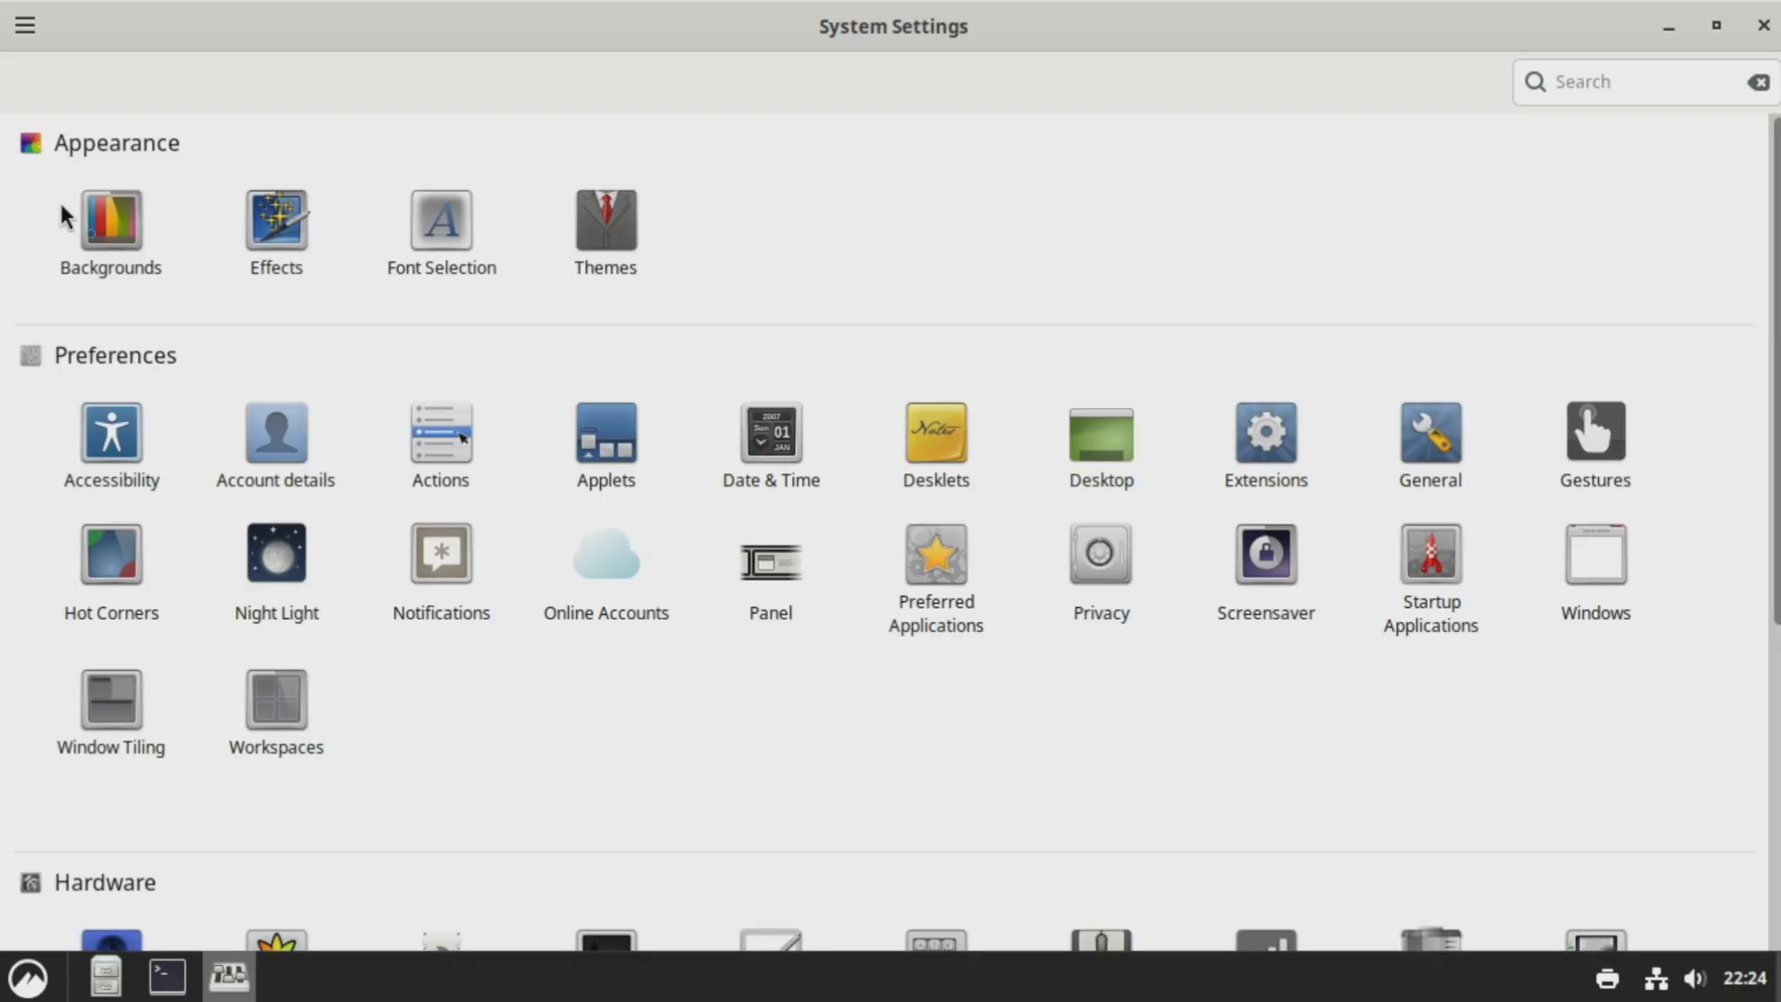
Step: Open the Backgrounds settings and look through image collections such as Blobs, Ceratopsian, Chip and Drool
{"action": "left_click", "coordinate": [113, 239]}
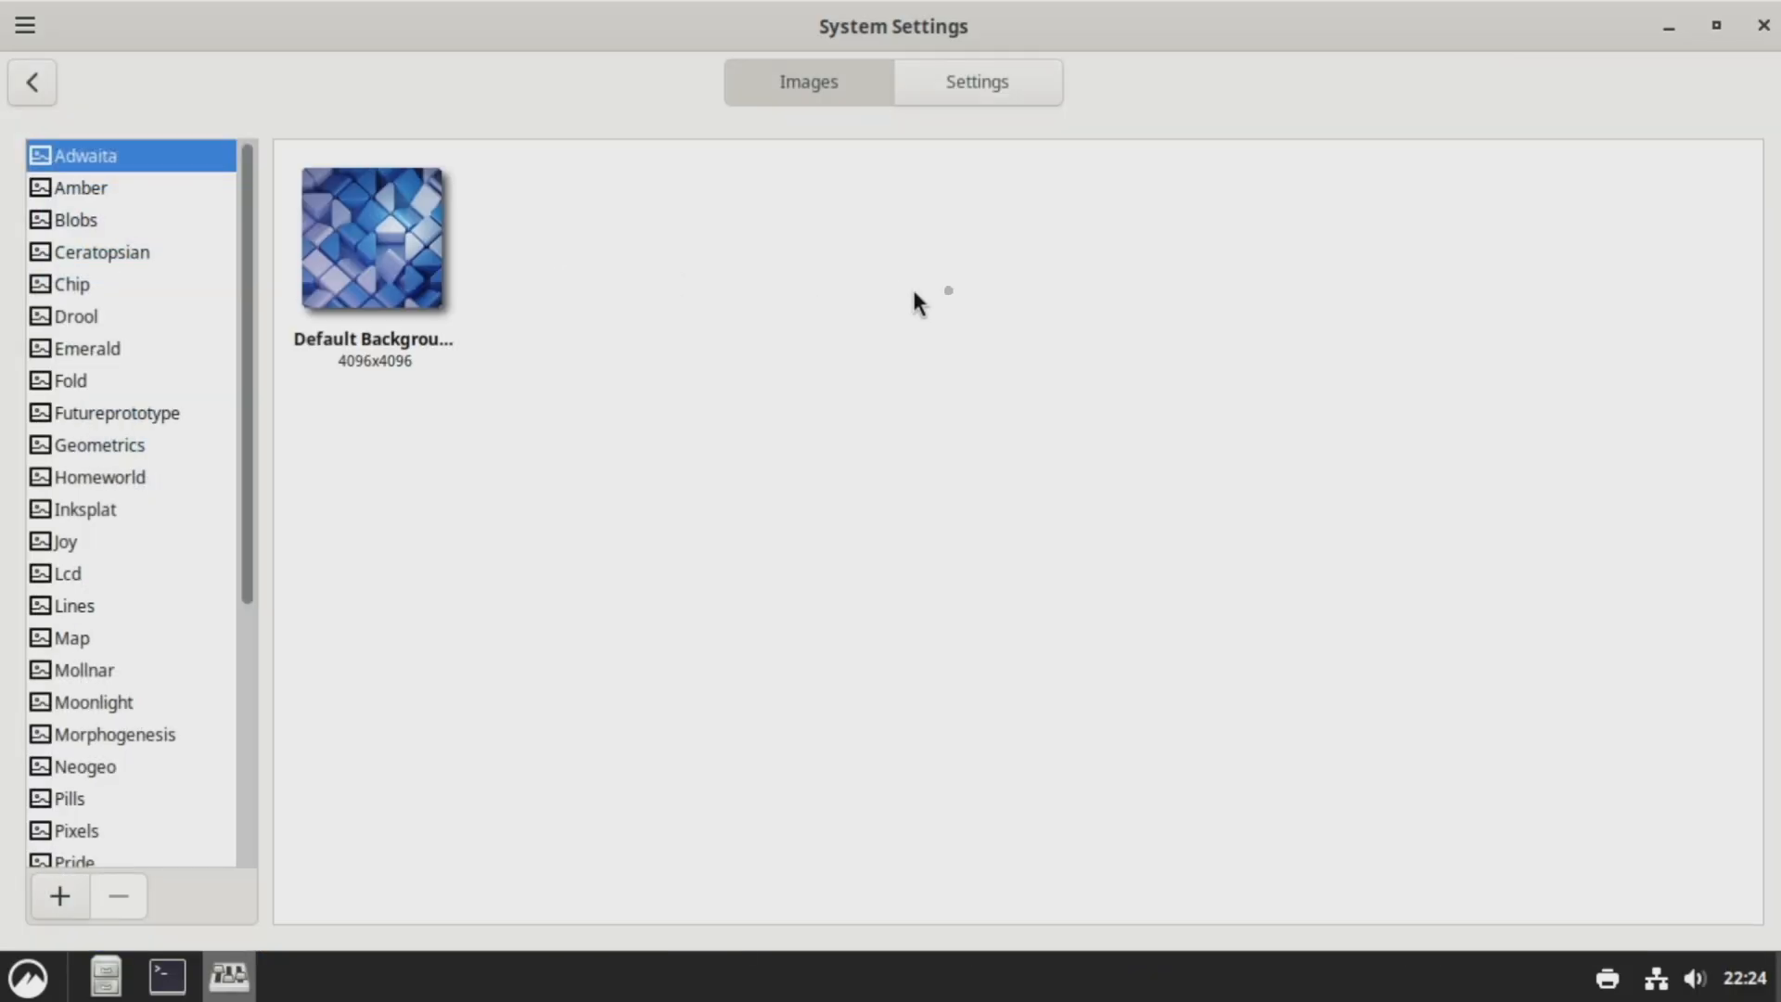
{"action": "left_click", "coordinate": [107, 221]}
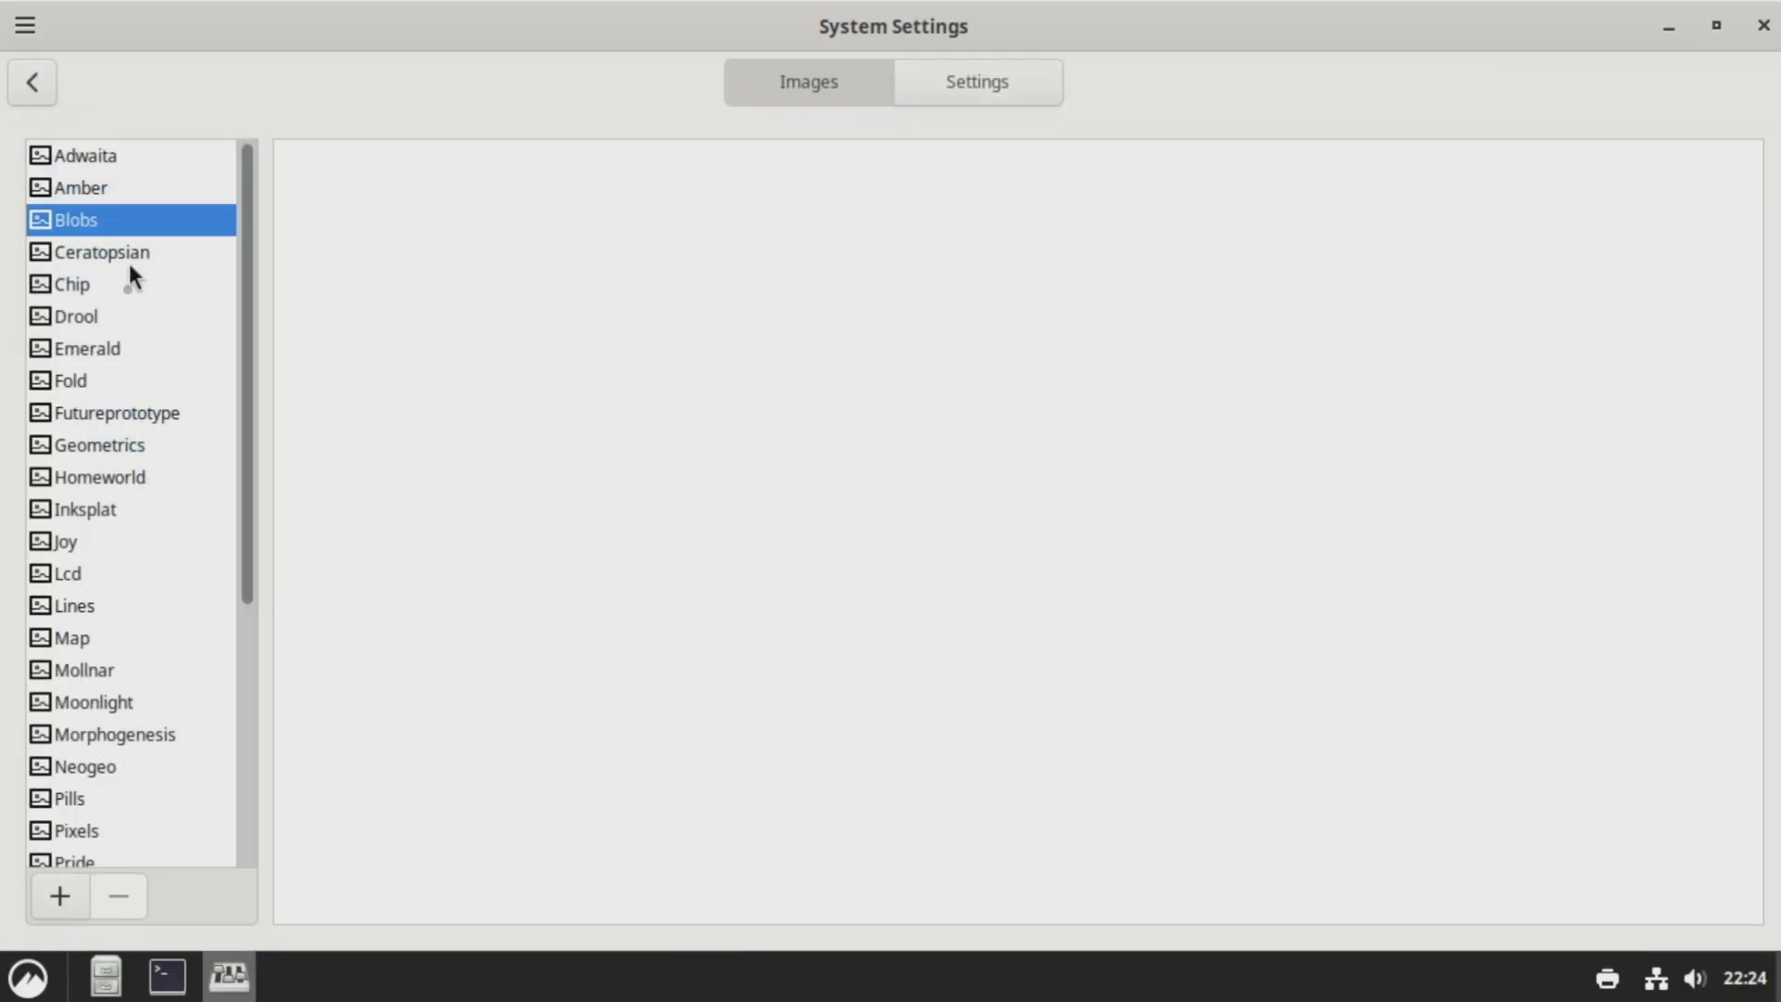
{"action": "left_click", "coordinate": [130, 259]}
{"action": "left_click", "coordinate": [127, 293]}
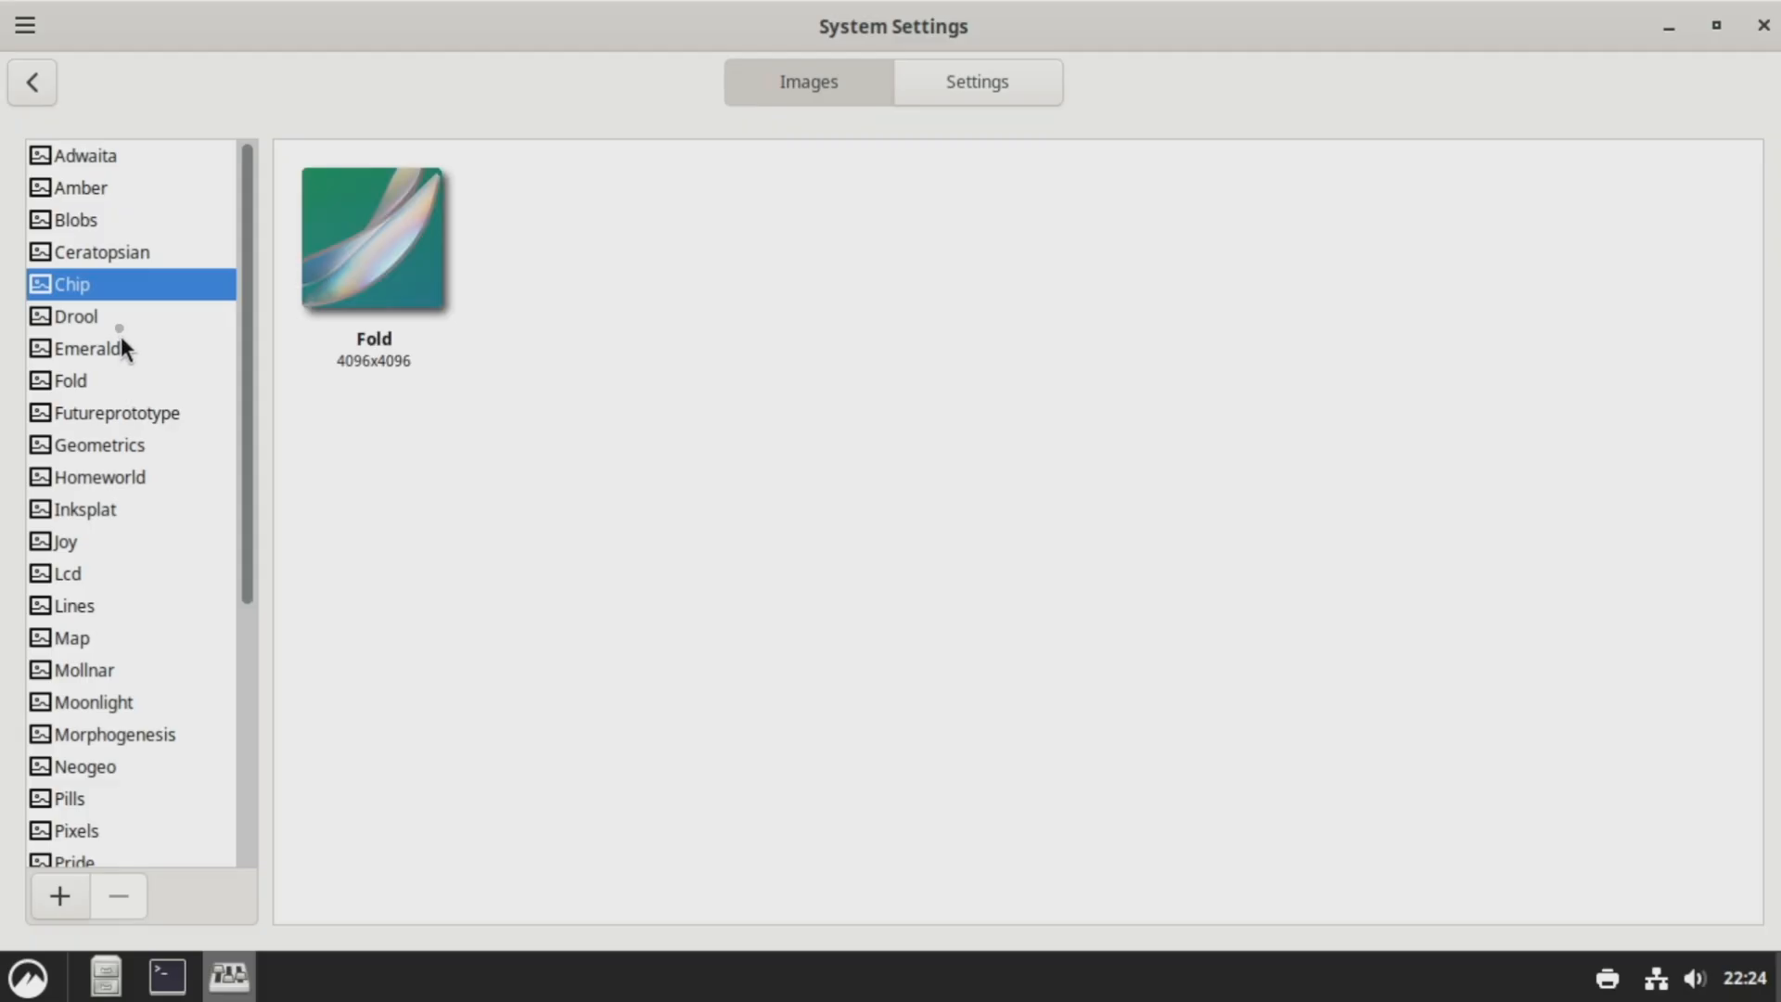
{"action": "left_click", "coordinate": [123, 320]}
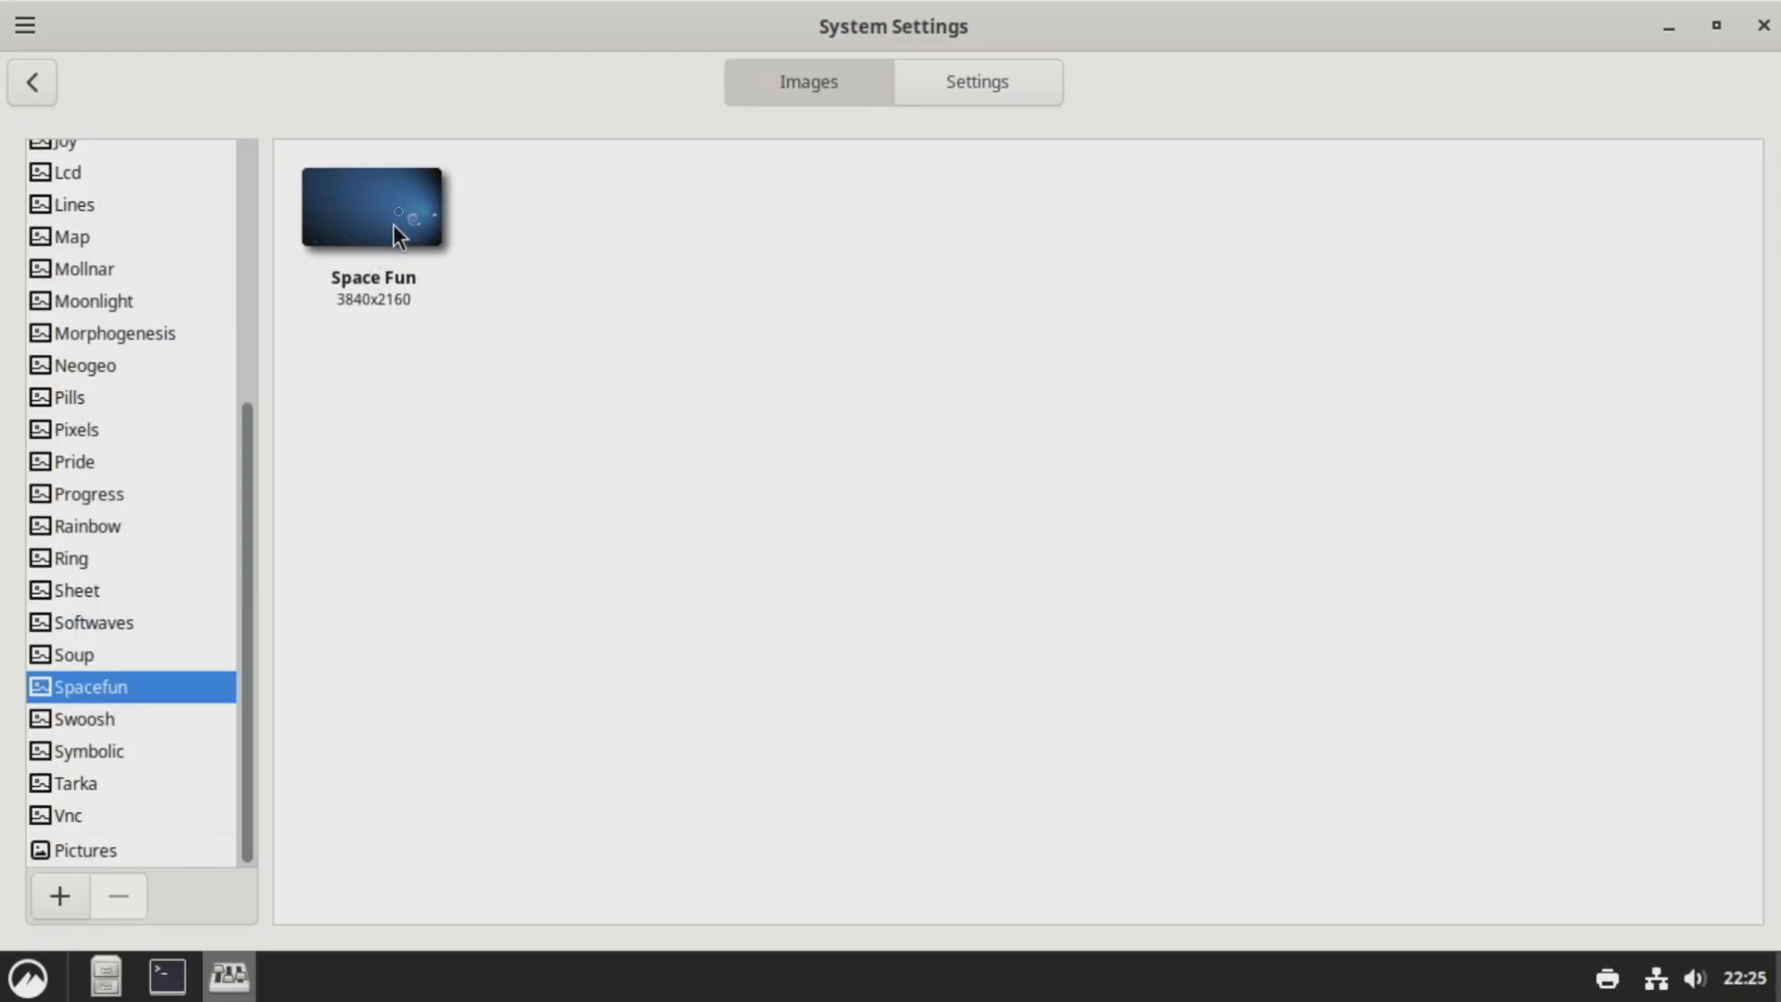
Step: Set the Space Fun image from the Spacefun collection as the desktop background, check it on the desktop, and leave the Backgrounds settings
{"action": "left_click", "coordinate": [395, 226]}
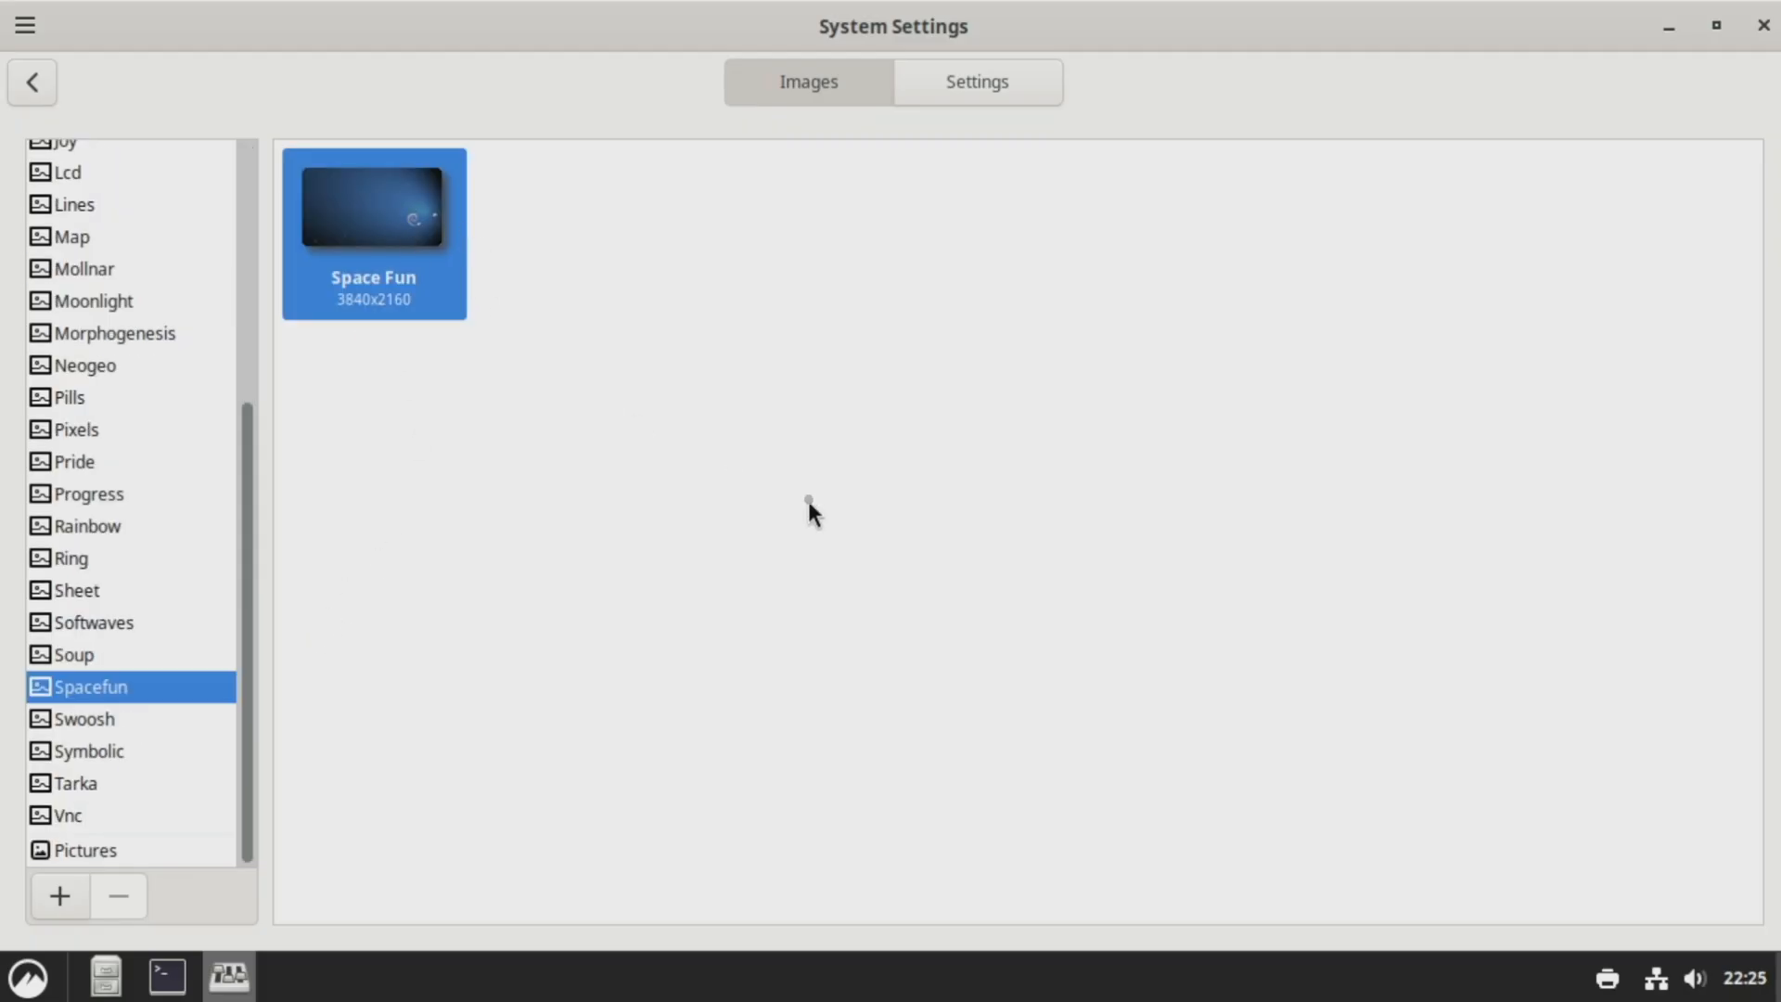
{"action": "left_click", "coordinate": [598, 503]}
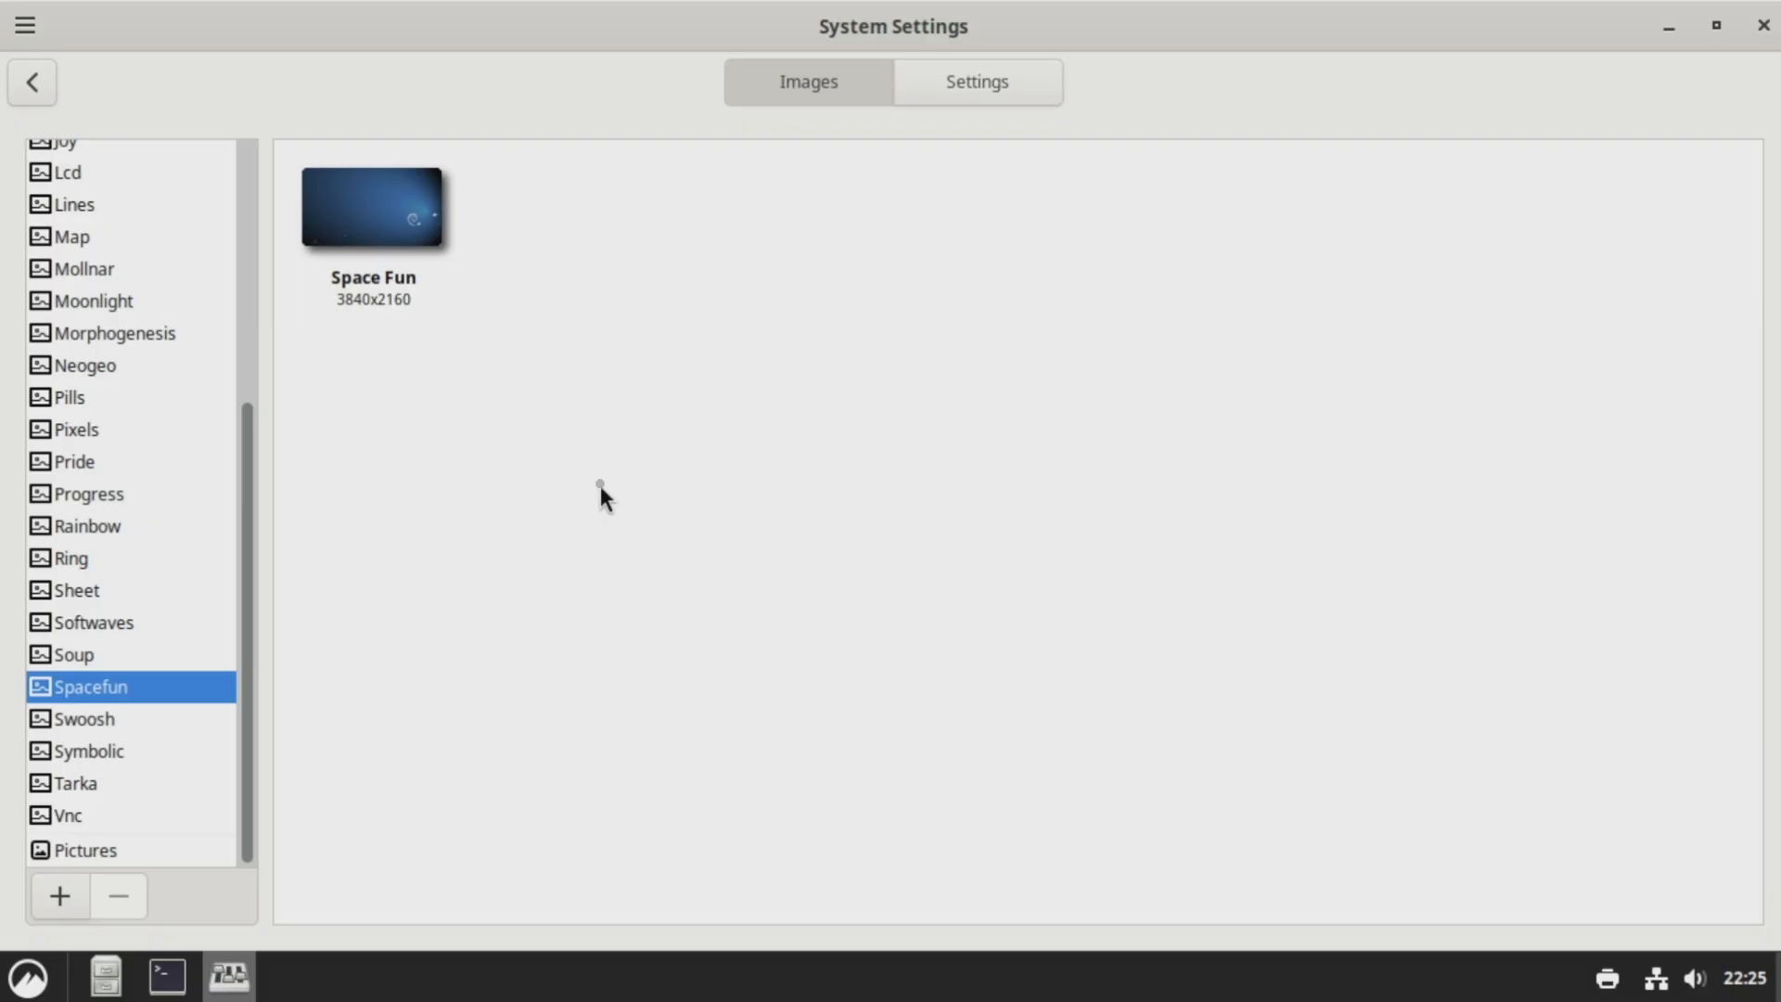
{"action": "left_click", "coordinate": [1668, 27]}
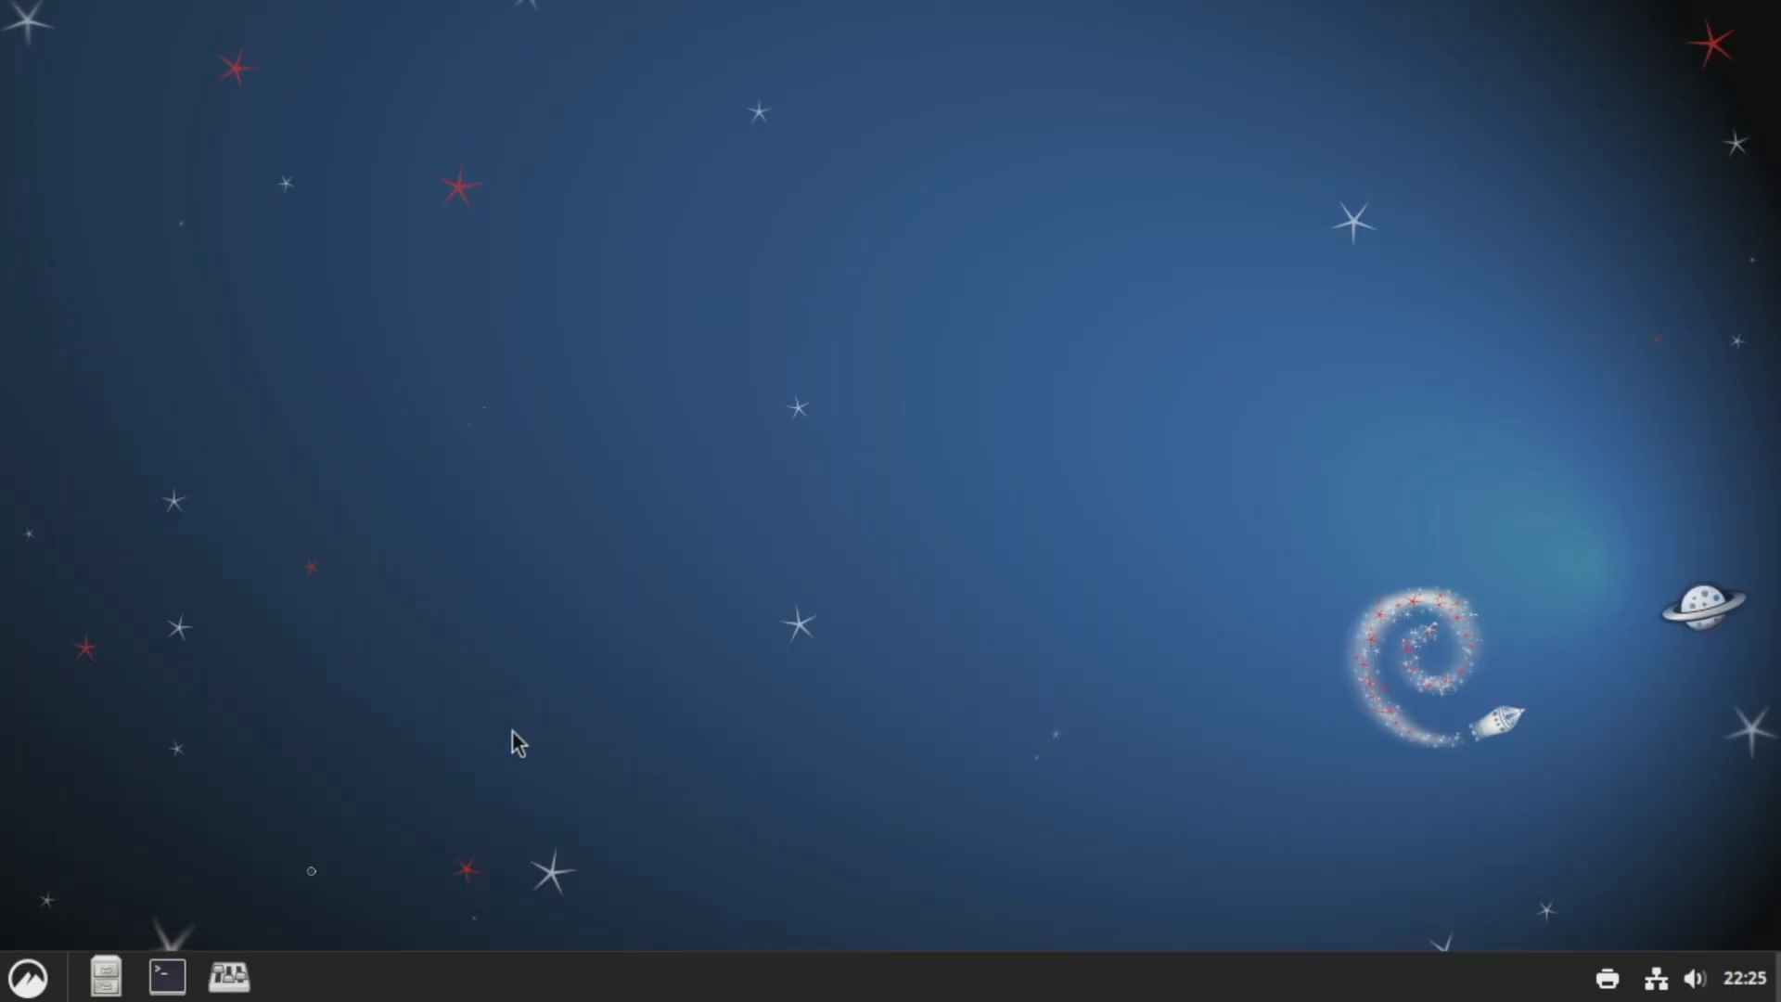
{"action": "left_click", "coordinate": [229, 976]}
{"action": "left_click", "coordinate": [107, 852]}
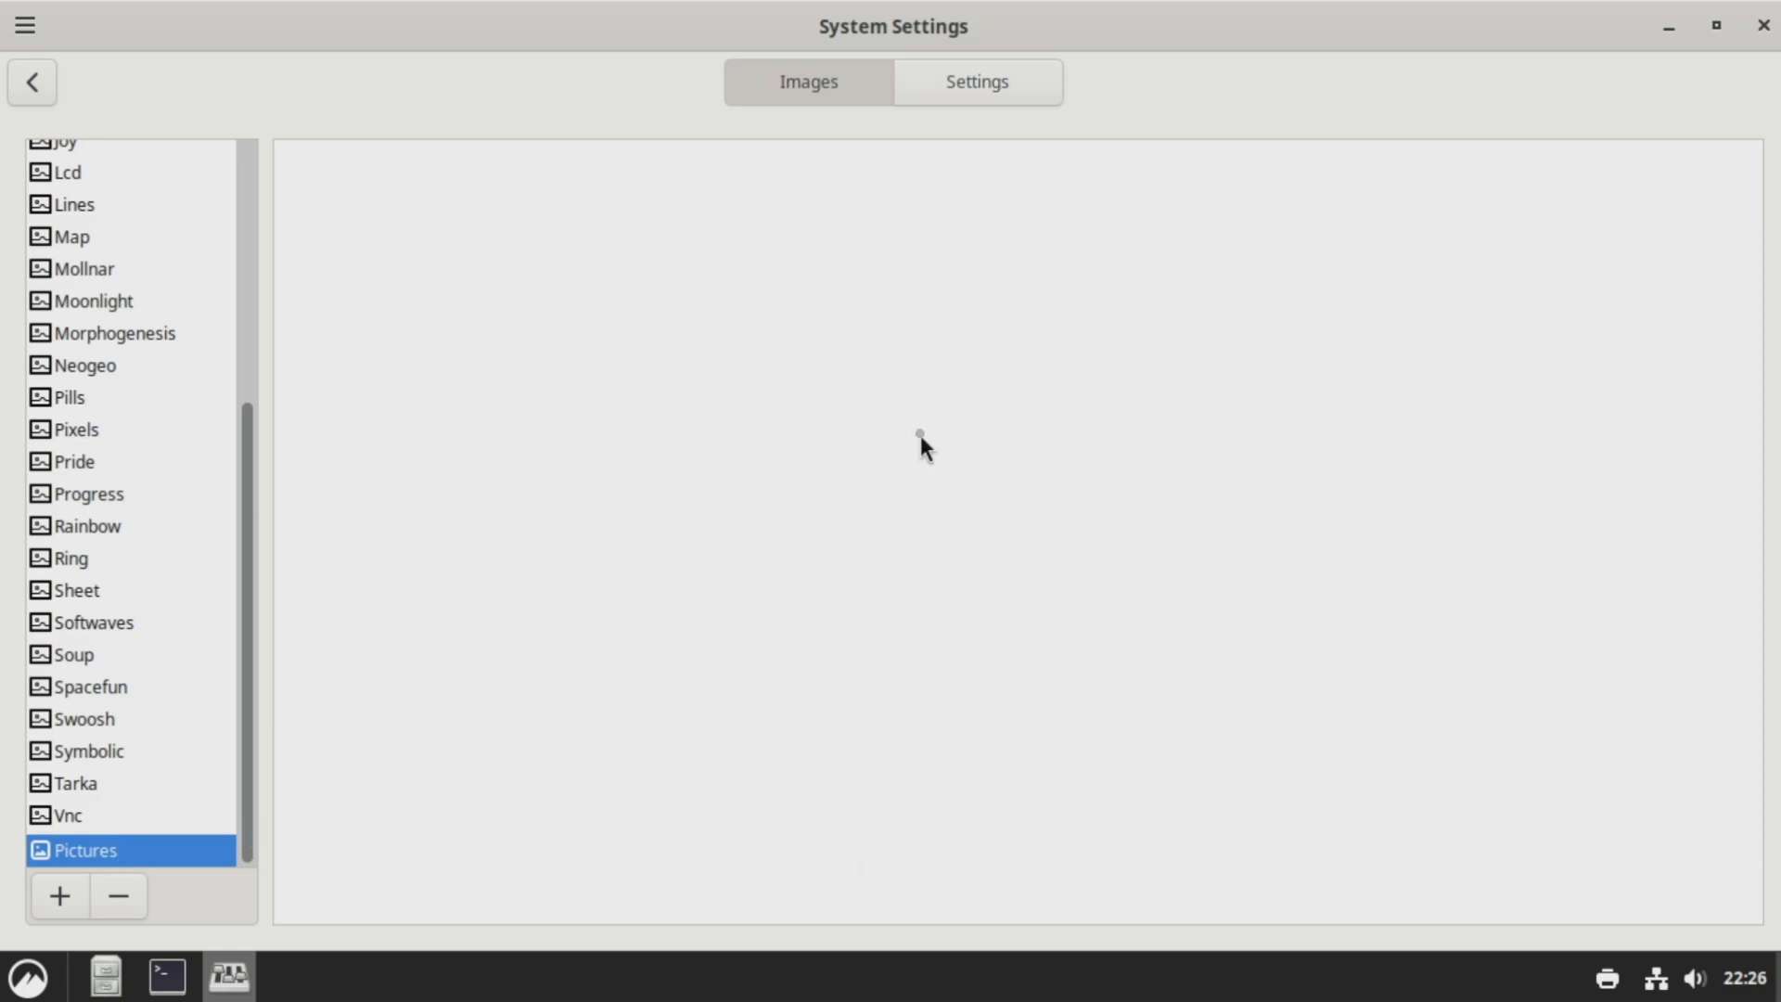
{"action": "left_click", "coordinate": [33, 82]}
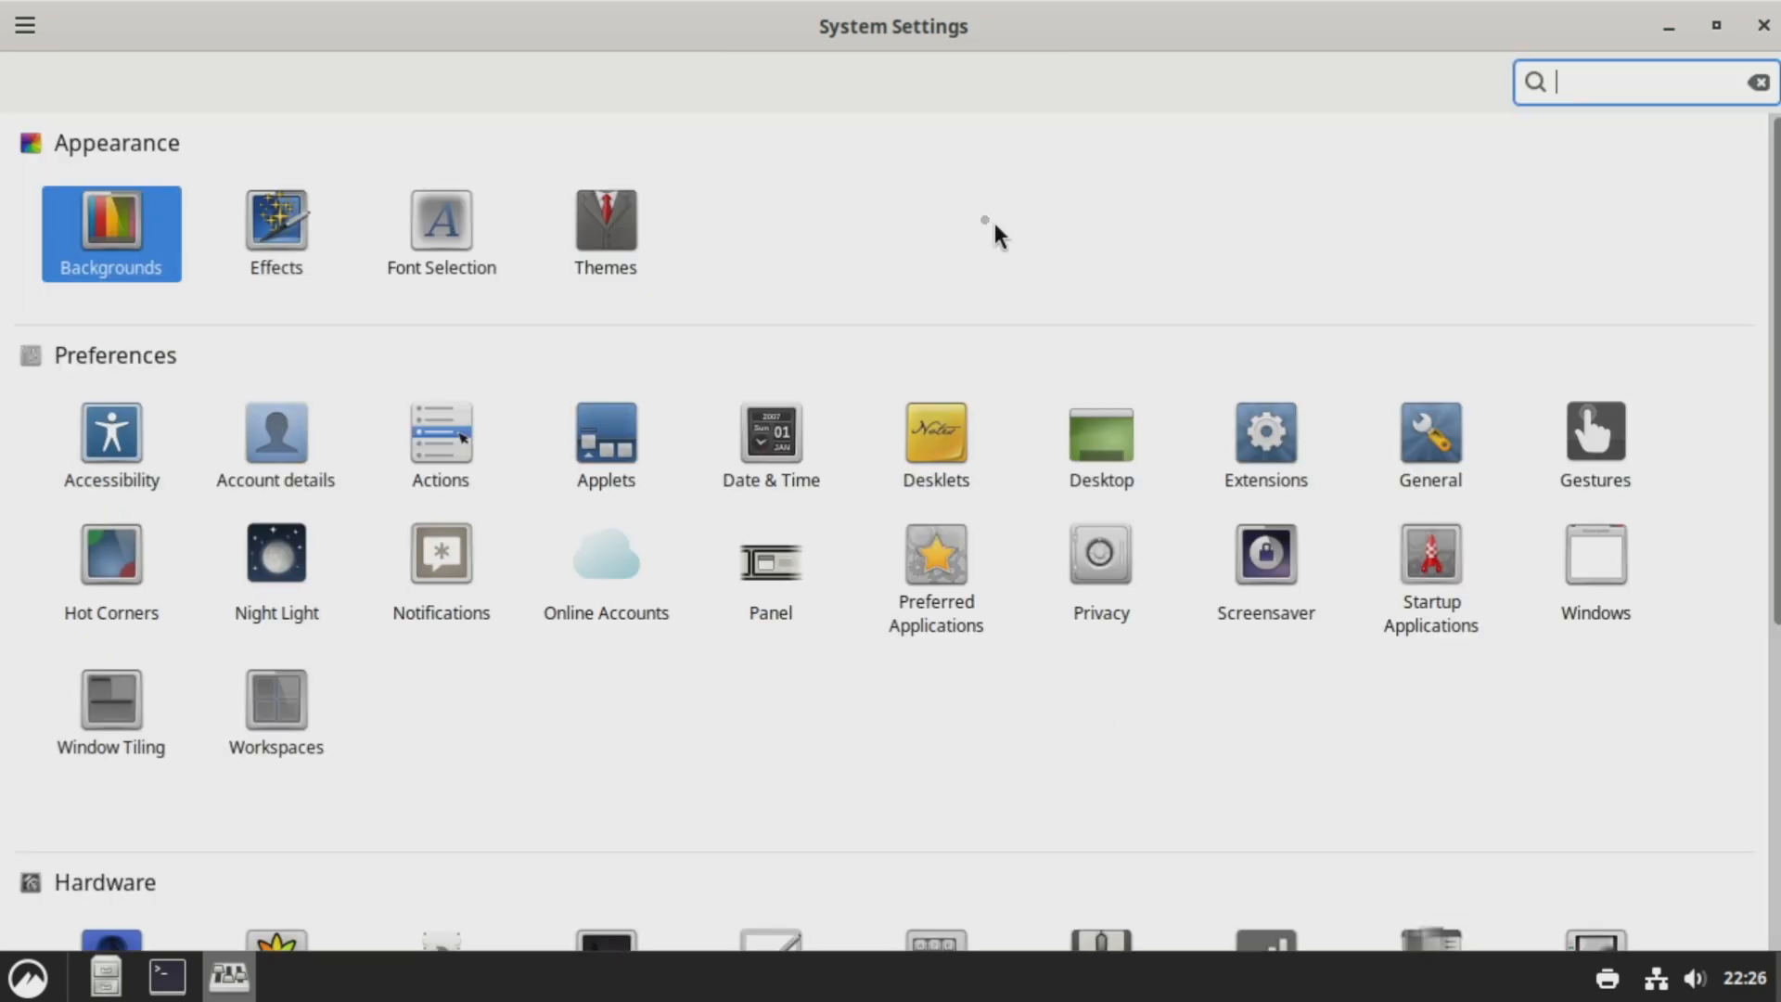
Step: View the Themes settings, including the pages for adding or removing themes and miscellaneous options, and return to the settings overview
{"action": "left_click", "coordinate": [603, 234]}
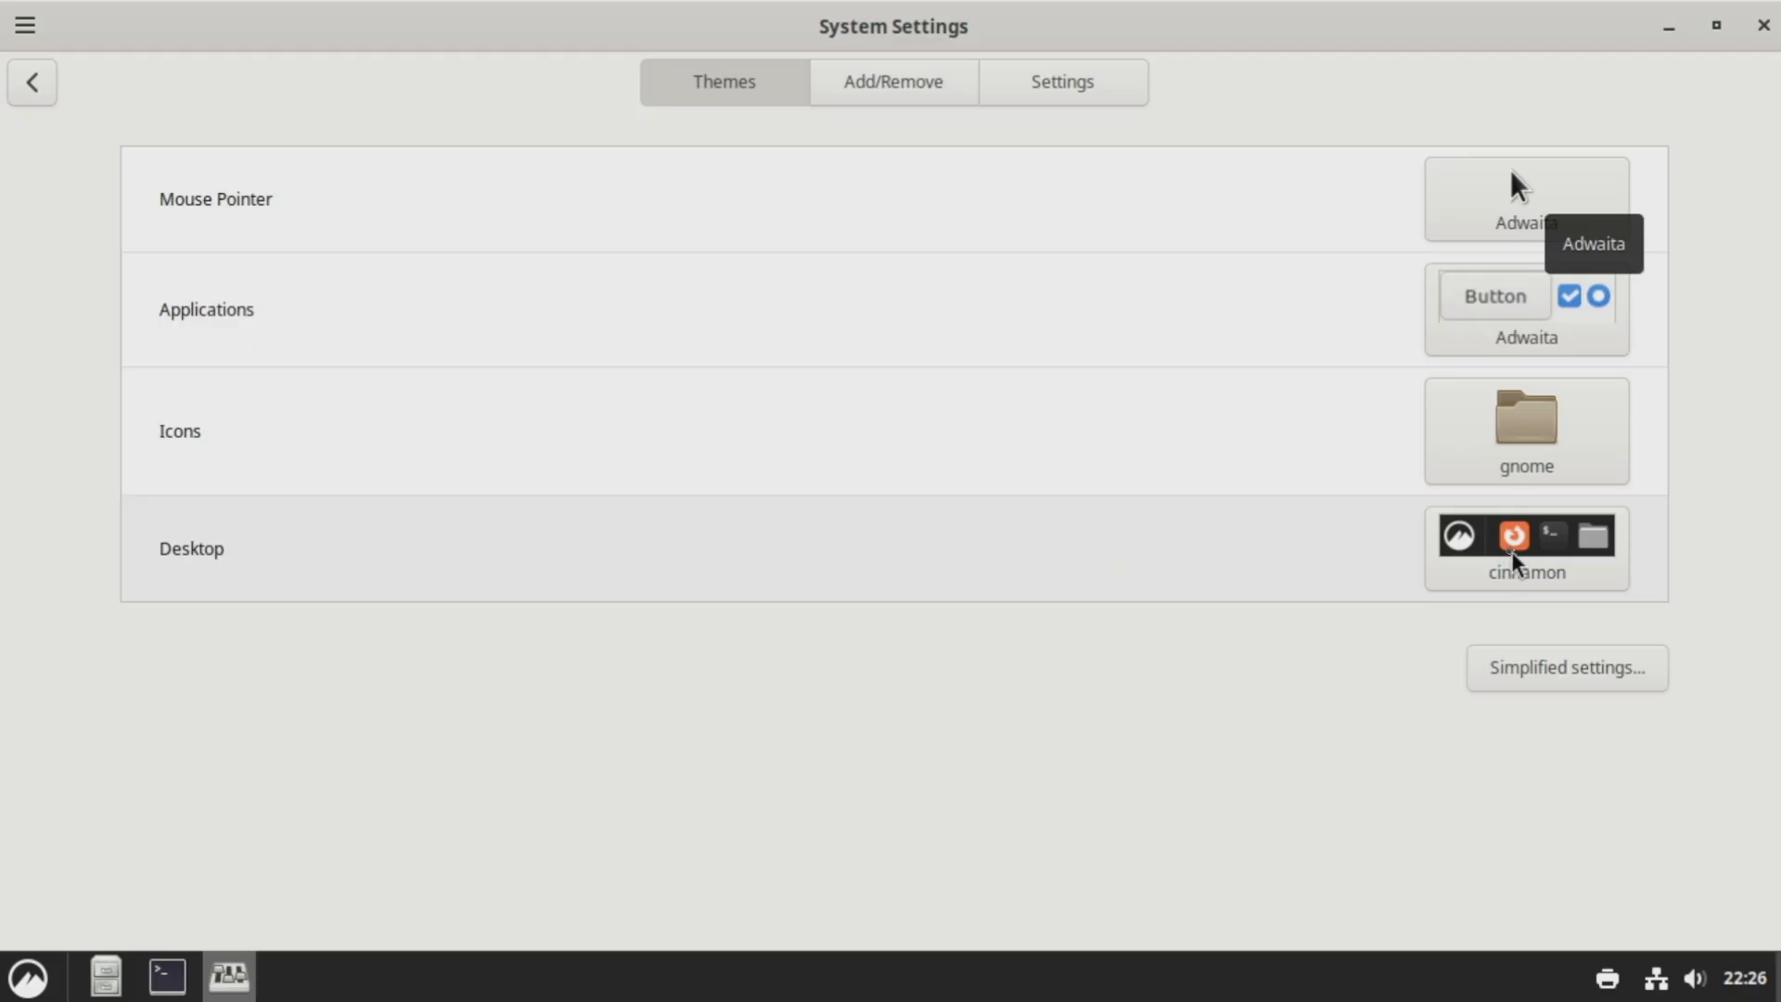
{"action": "left_click", "coordinate": [889, 97]}
{"action": "left_click", "coordinate": [1069, 91]}
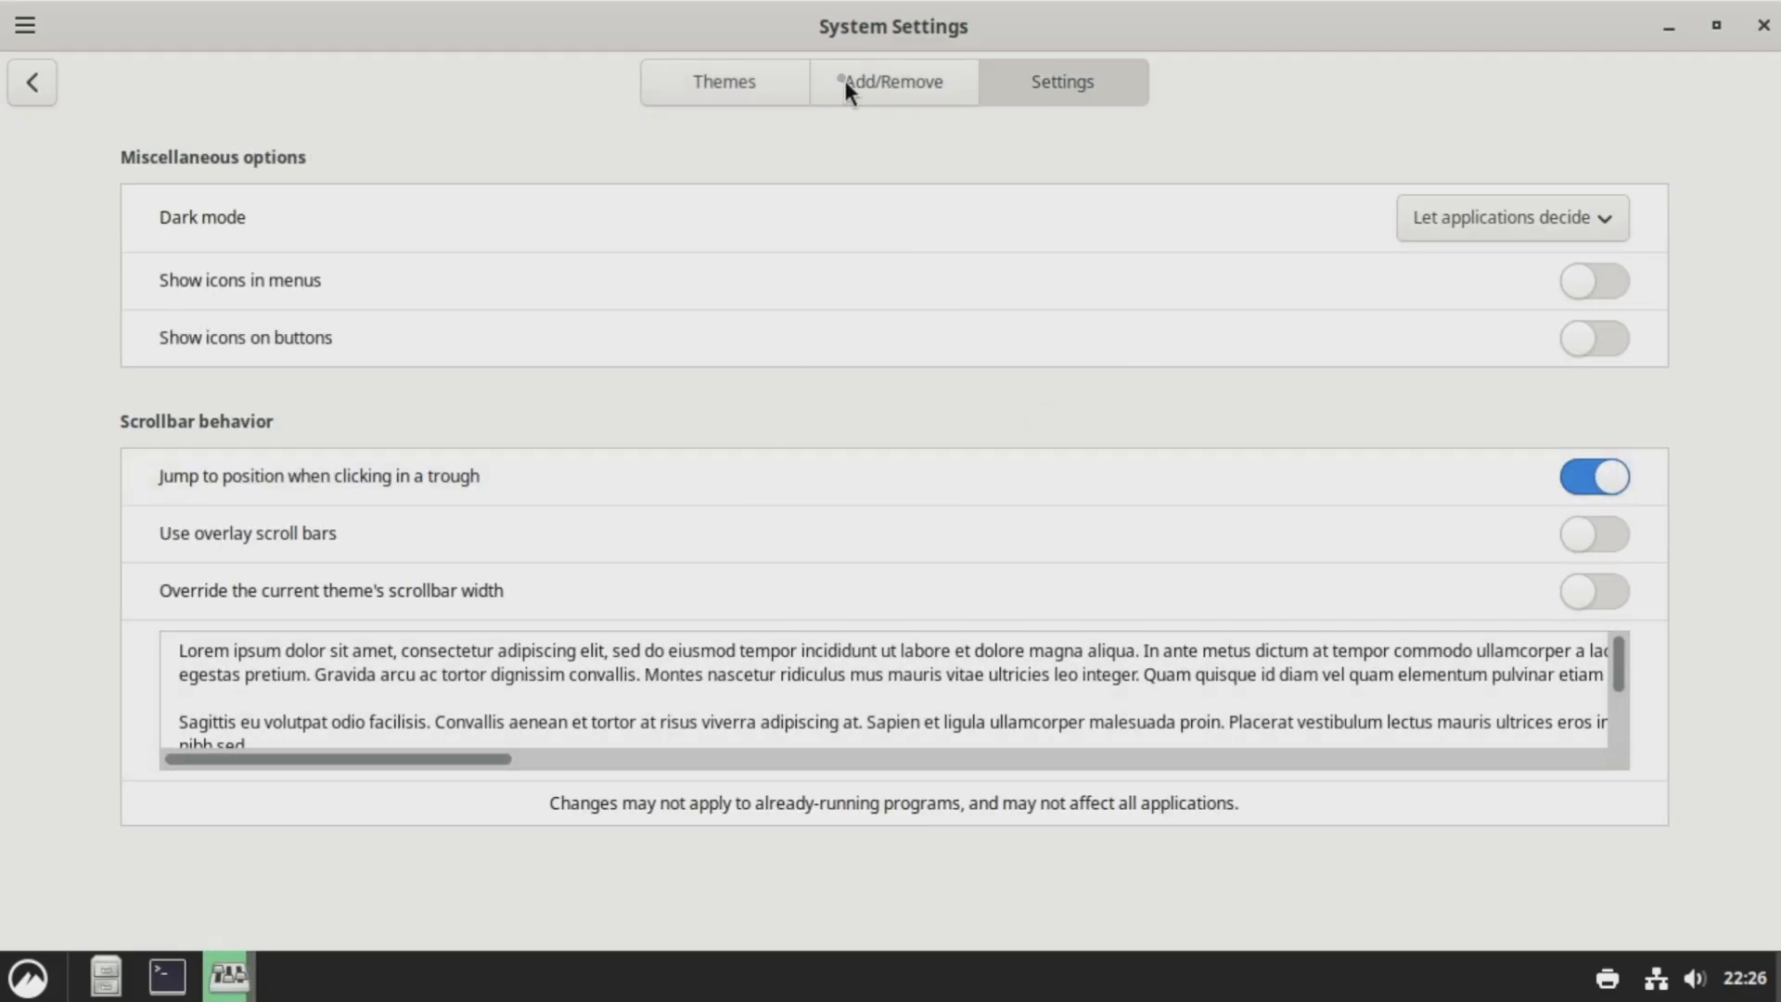
{"action": "left_click", "coordinate": [47, 86]}
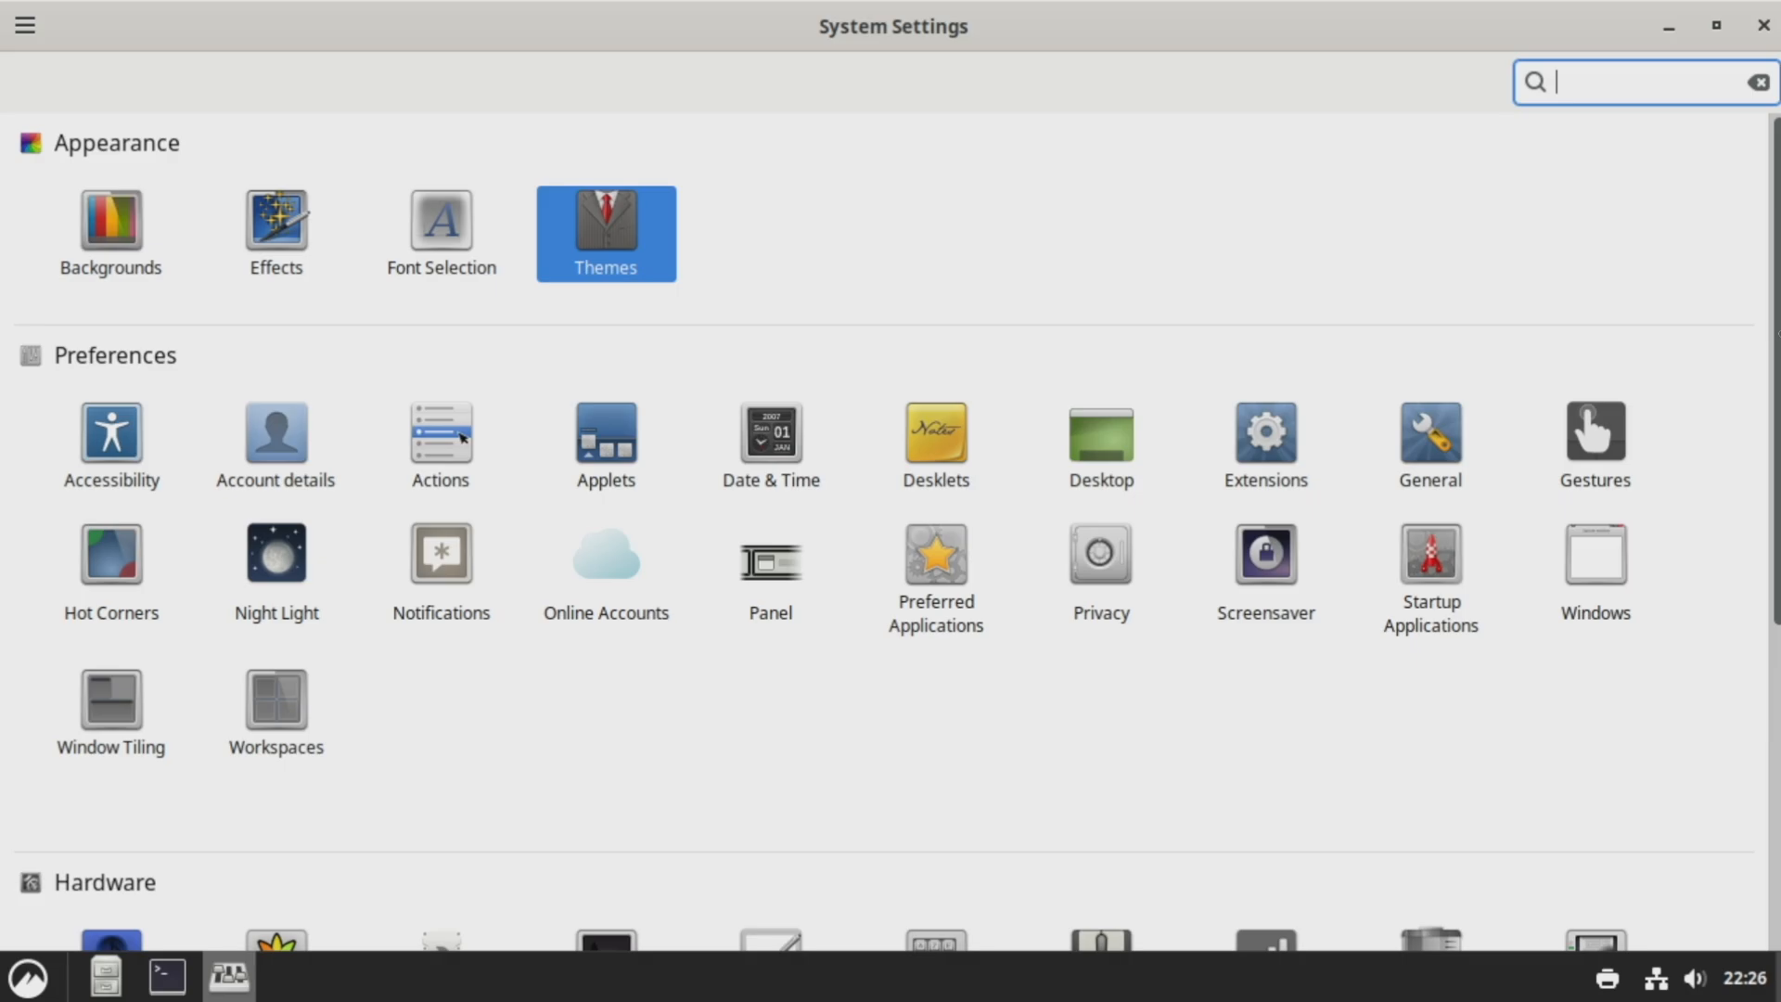
Step: Review the Power Management time choices for turning off the screen and suspending when inactive, keeping suspend at Never, and return to the overview
{"action": "left_click_drag", "start_coordinate": [1777, 337], "coordinate": [1753, 608]}
{"action": "left_click", "coordinate": [1352, 733]}
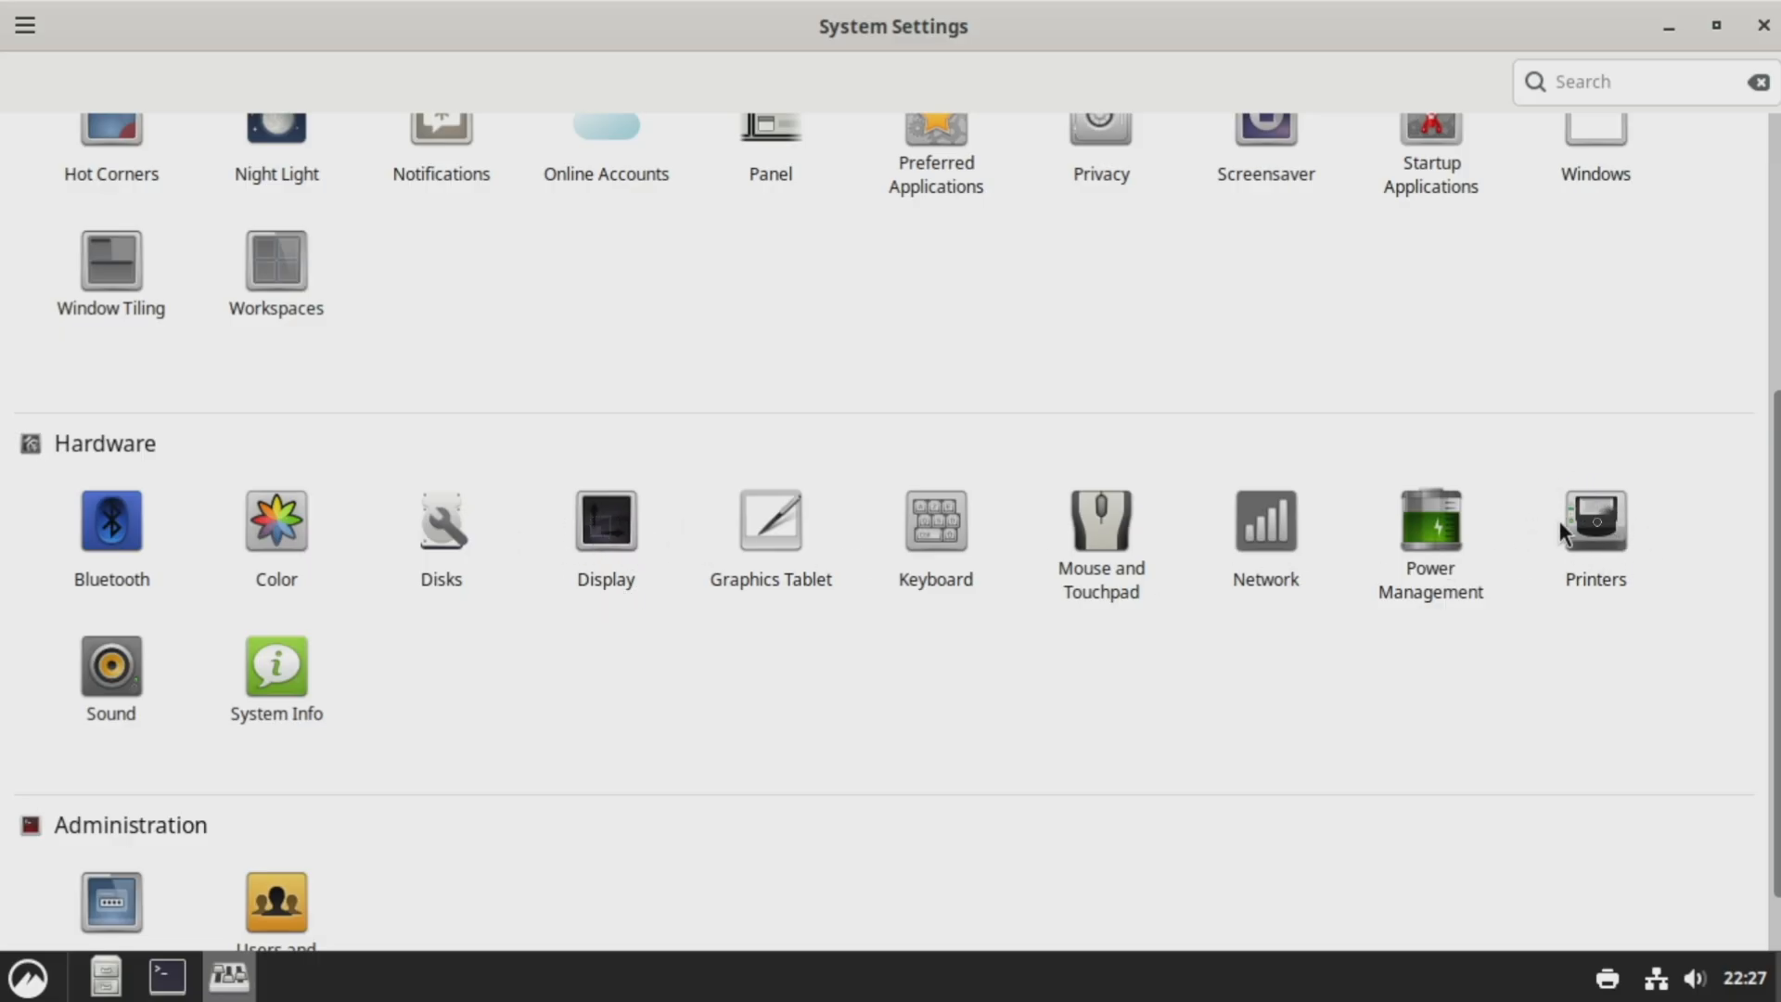
{"action": "left_click", "coordinate": [1439, 522]}
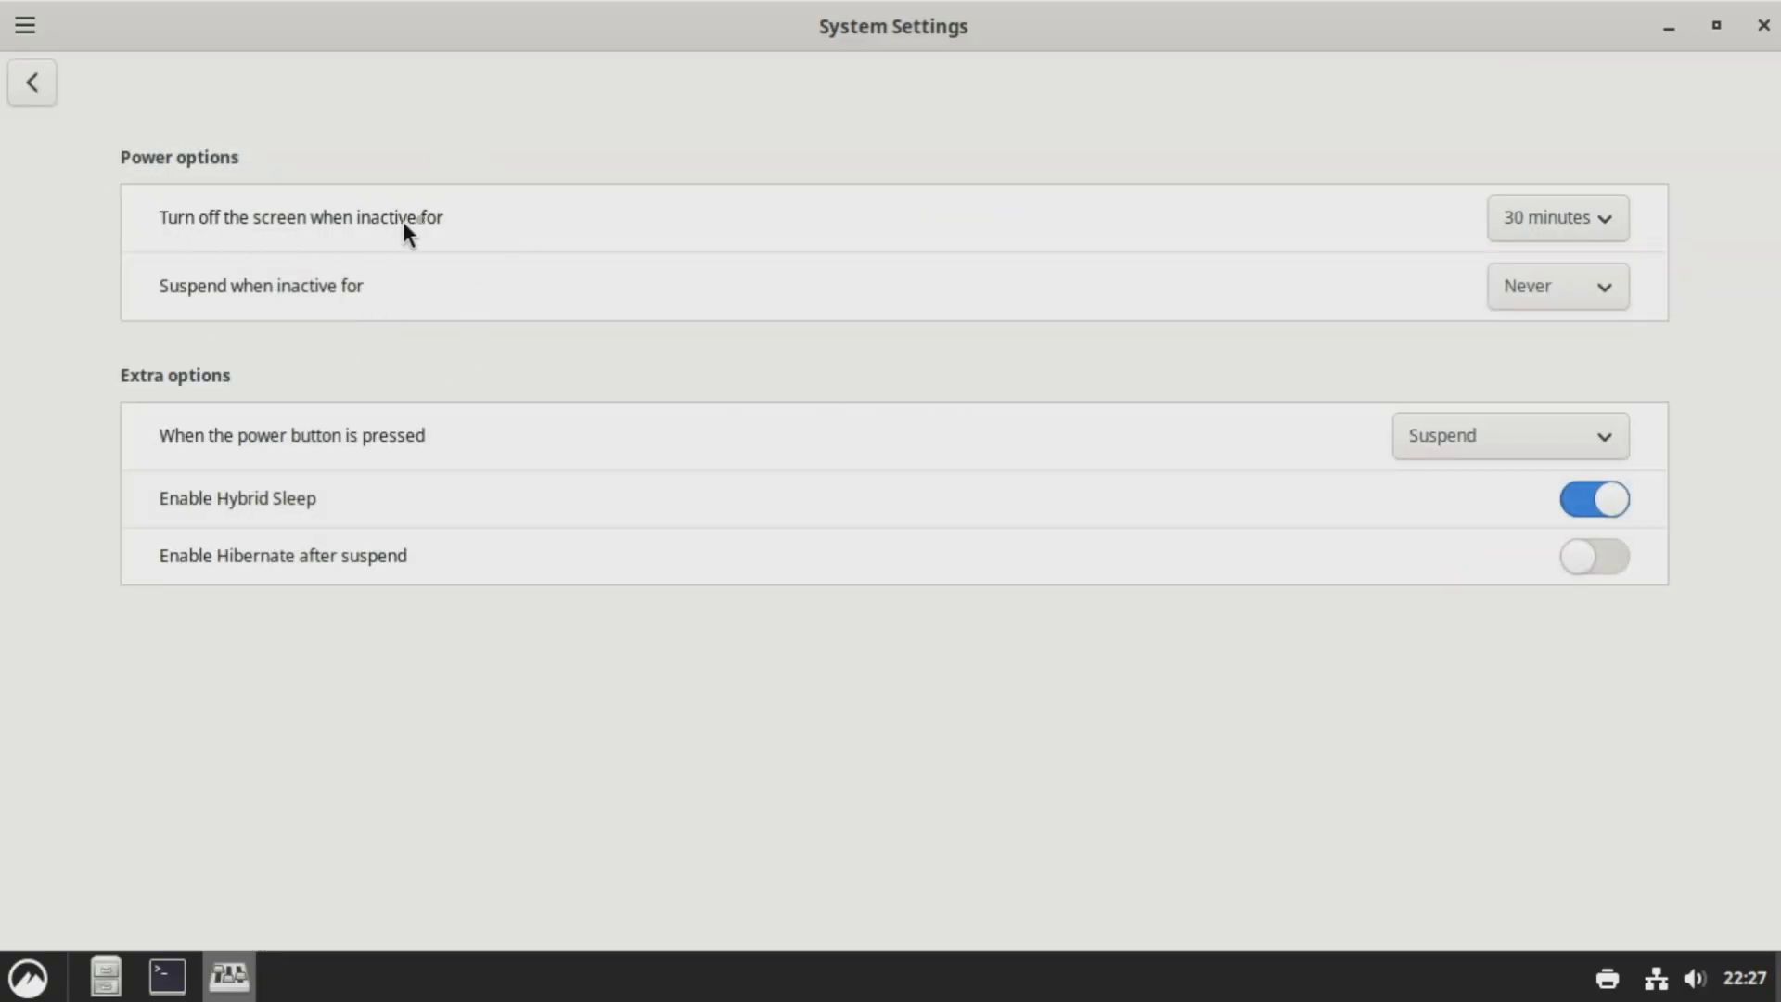
{"action": "left_click", "coordinate": [1550, 196]}
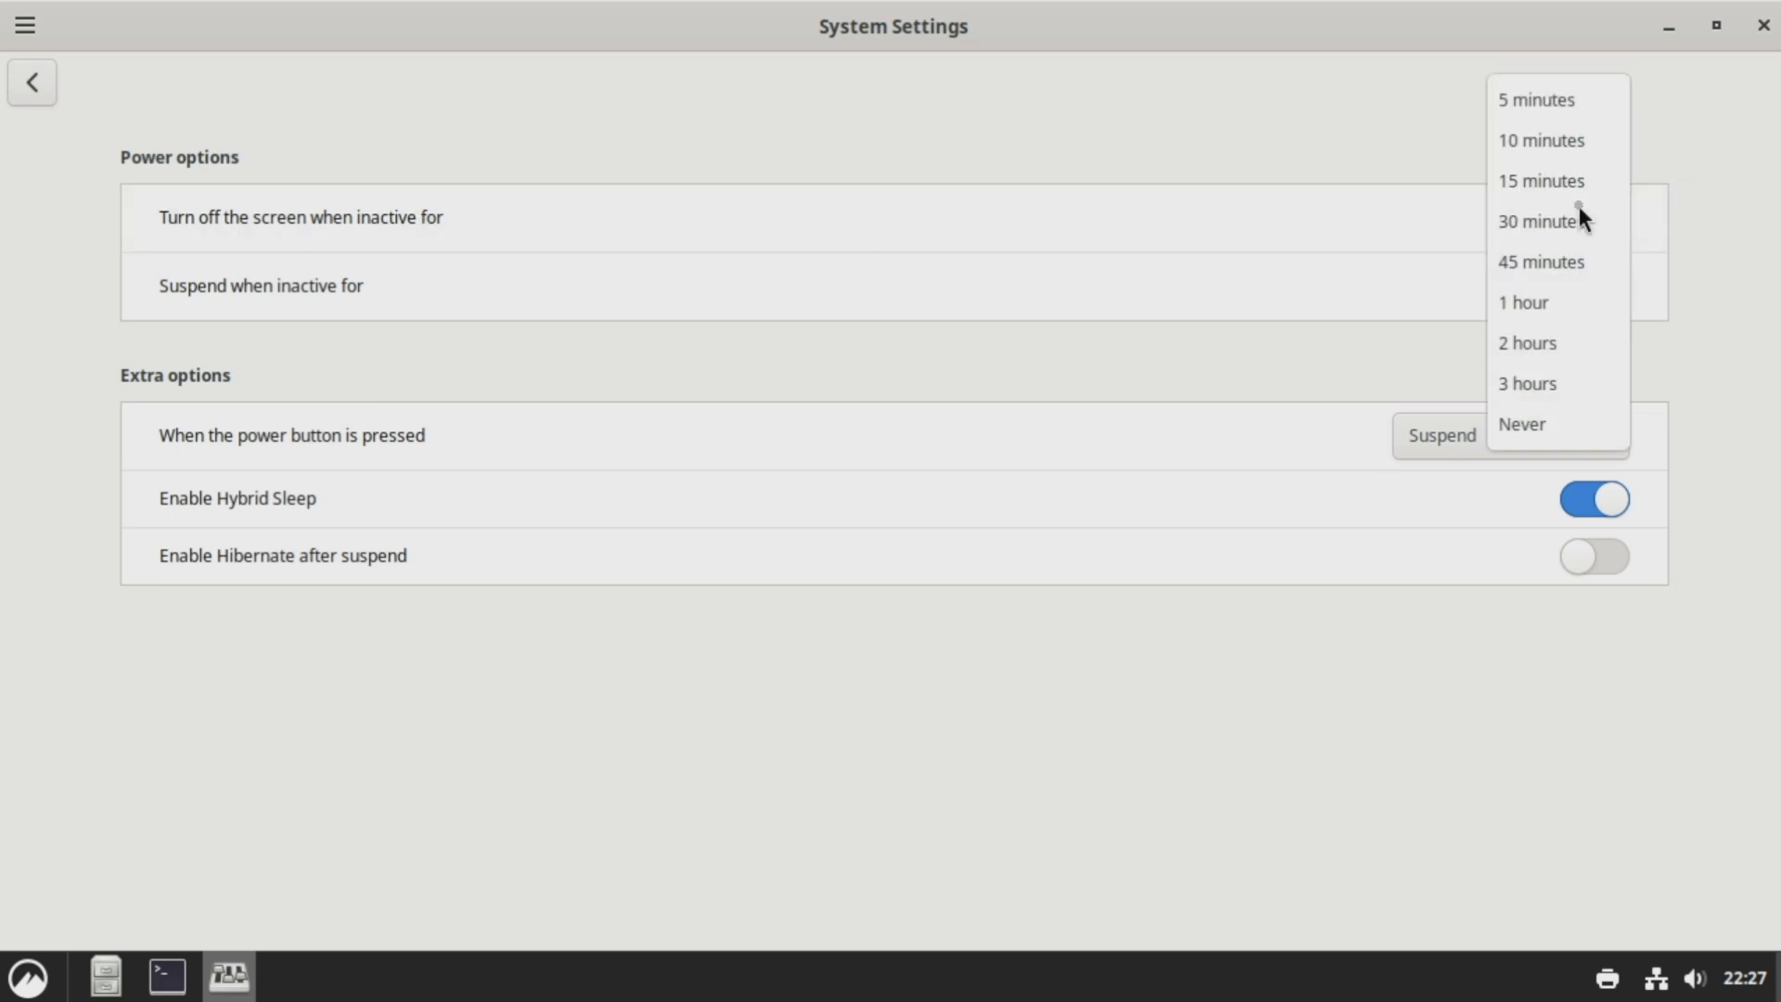
{"action": "left_click", "coordinate": [1717, 181]}
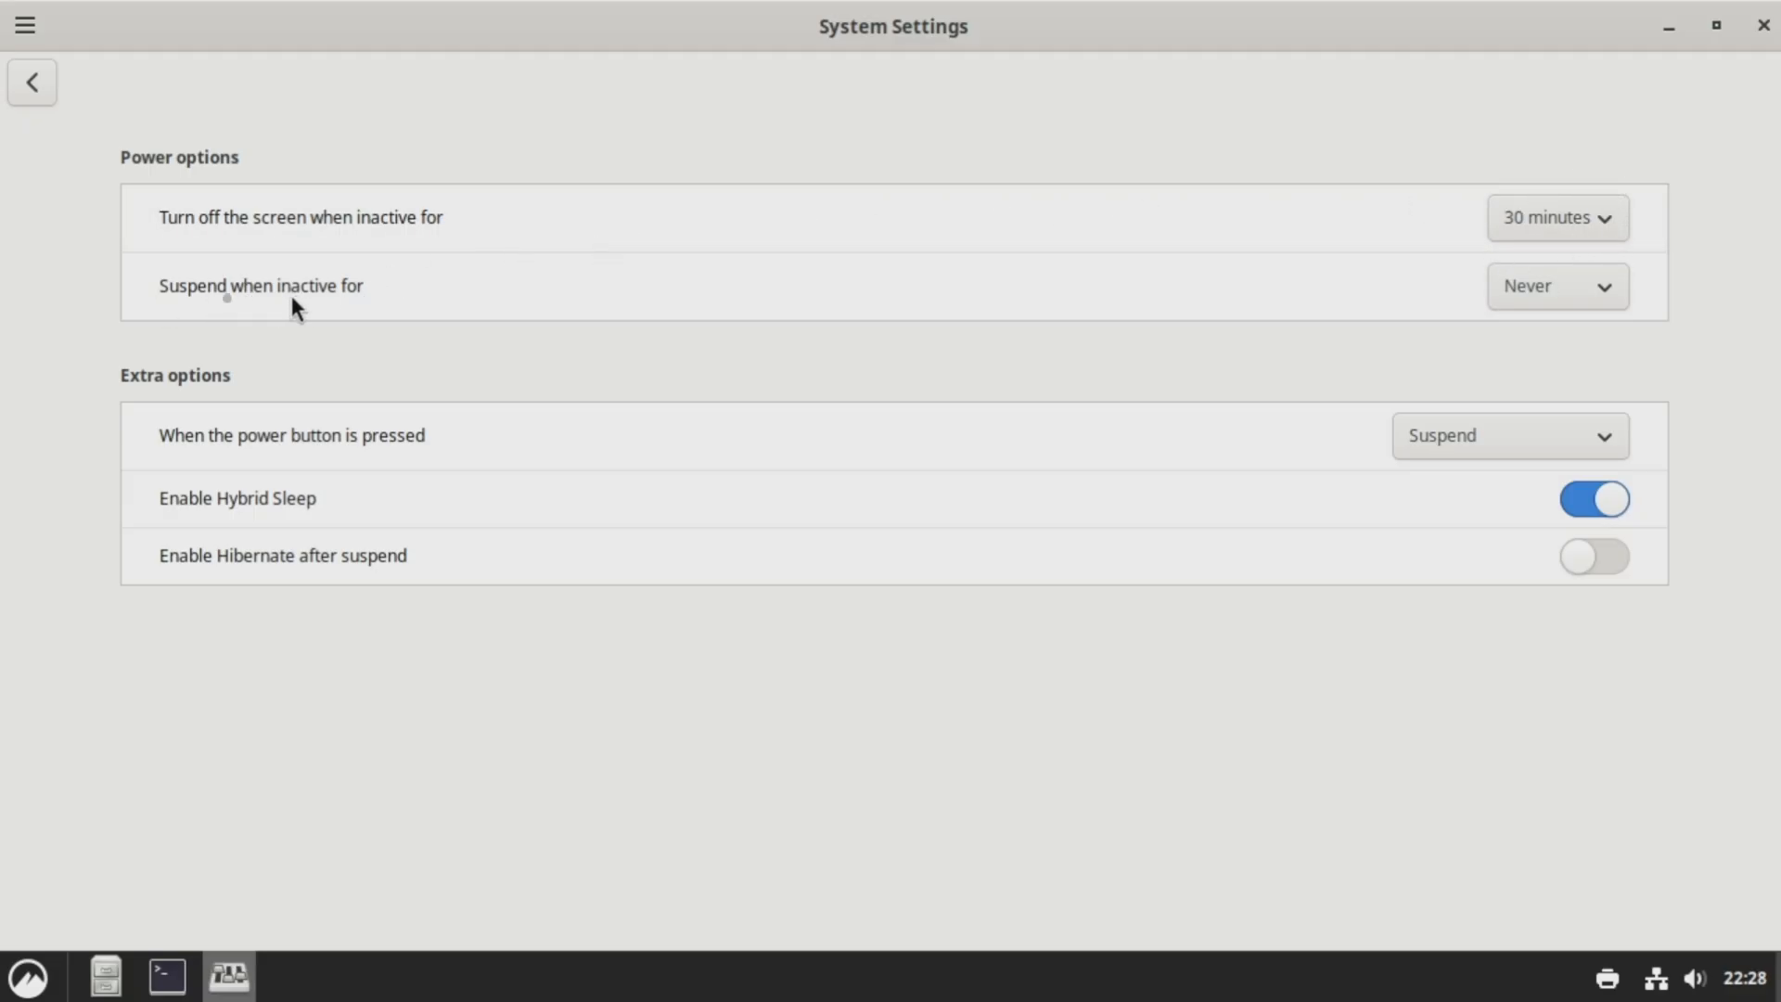
{"action": "left_click", "coordinate": [1577, 291]}
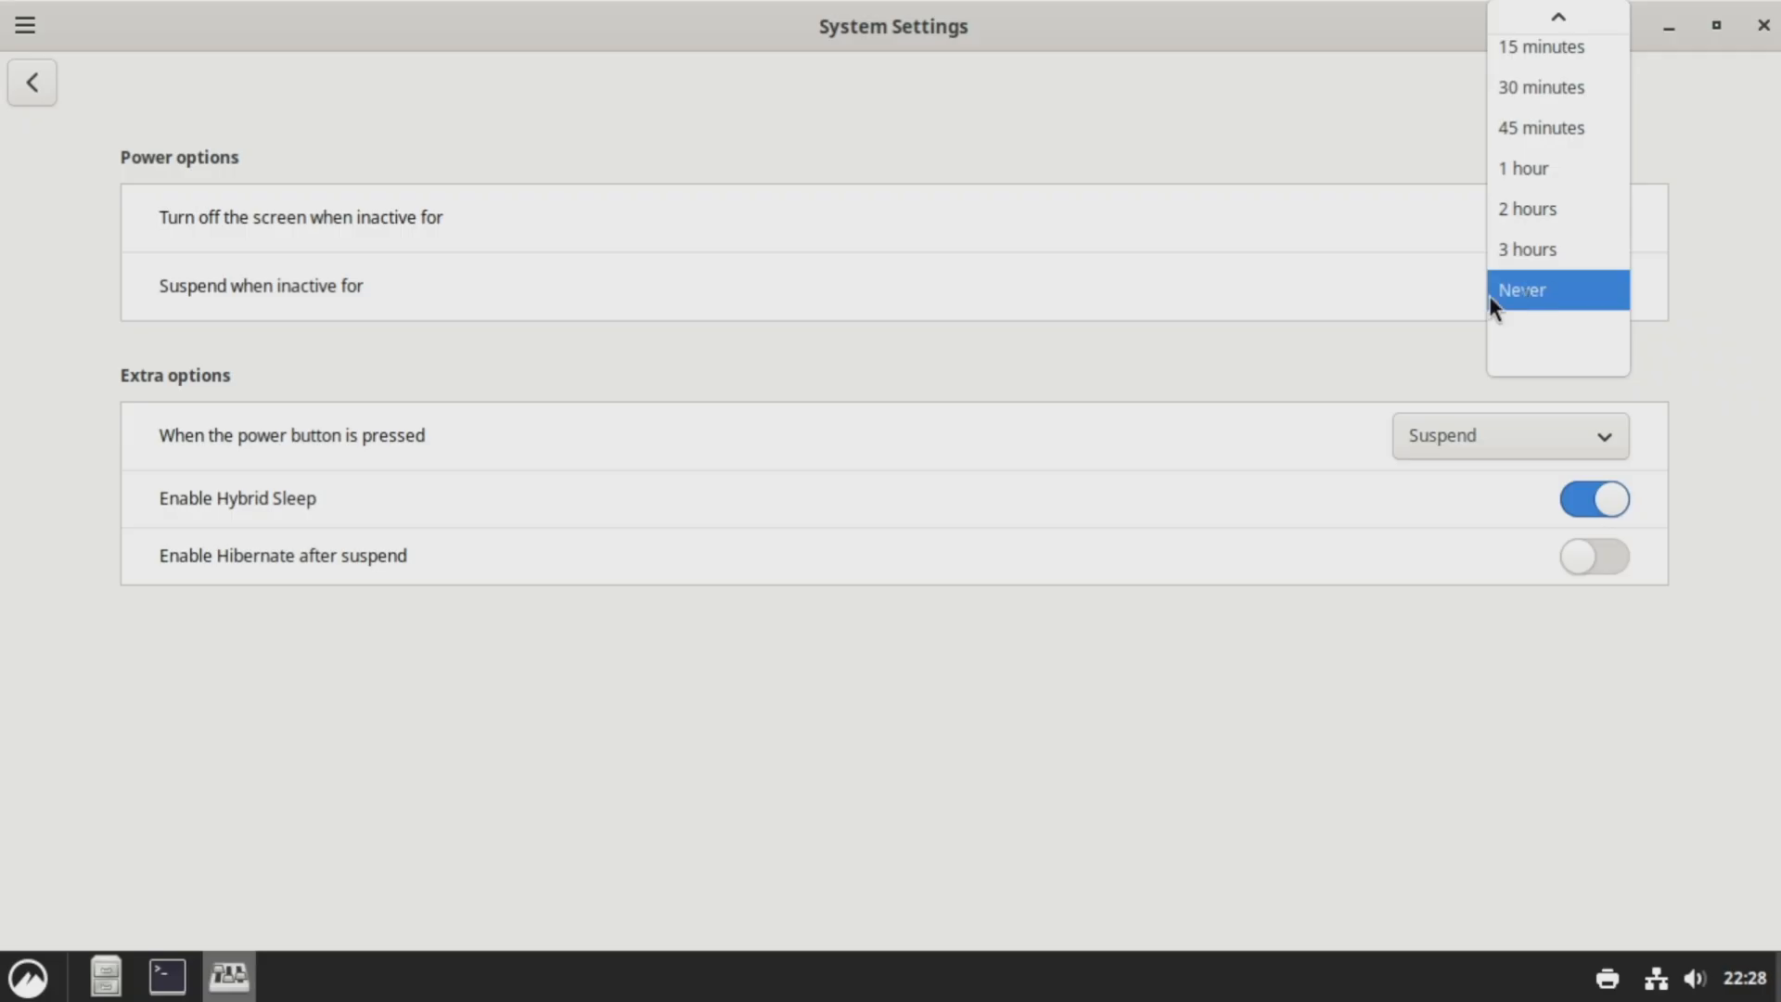
{"action": "left_click", "coordinate": [1531, 289]}
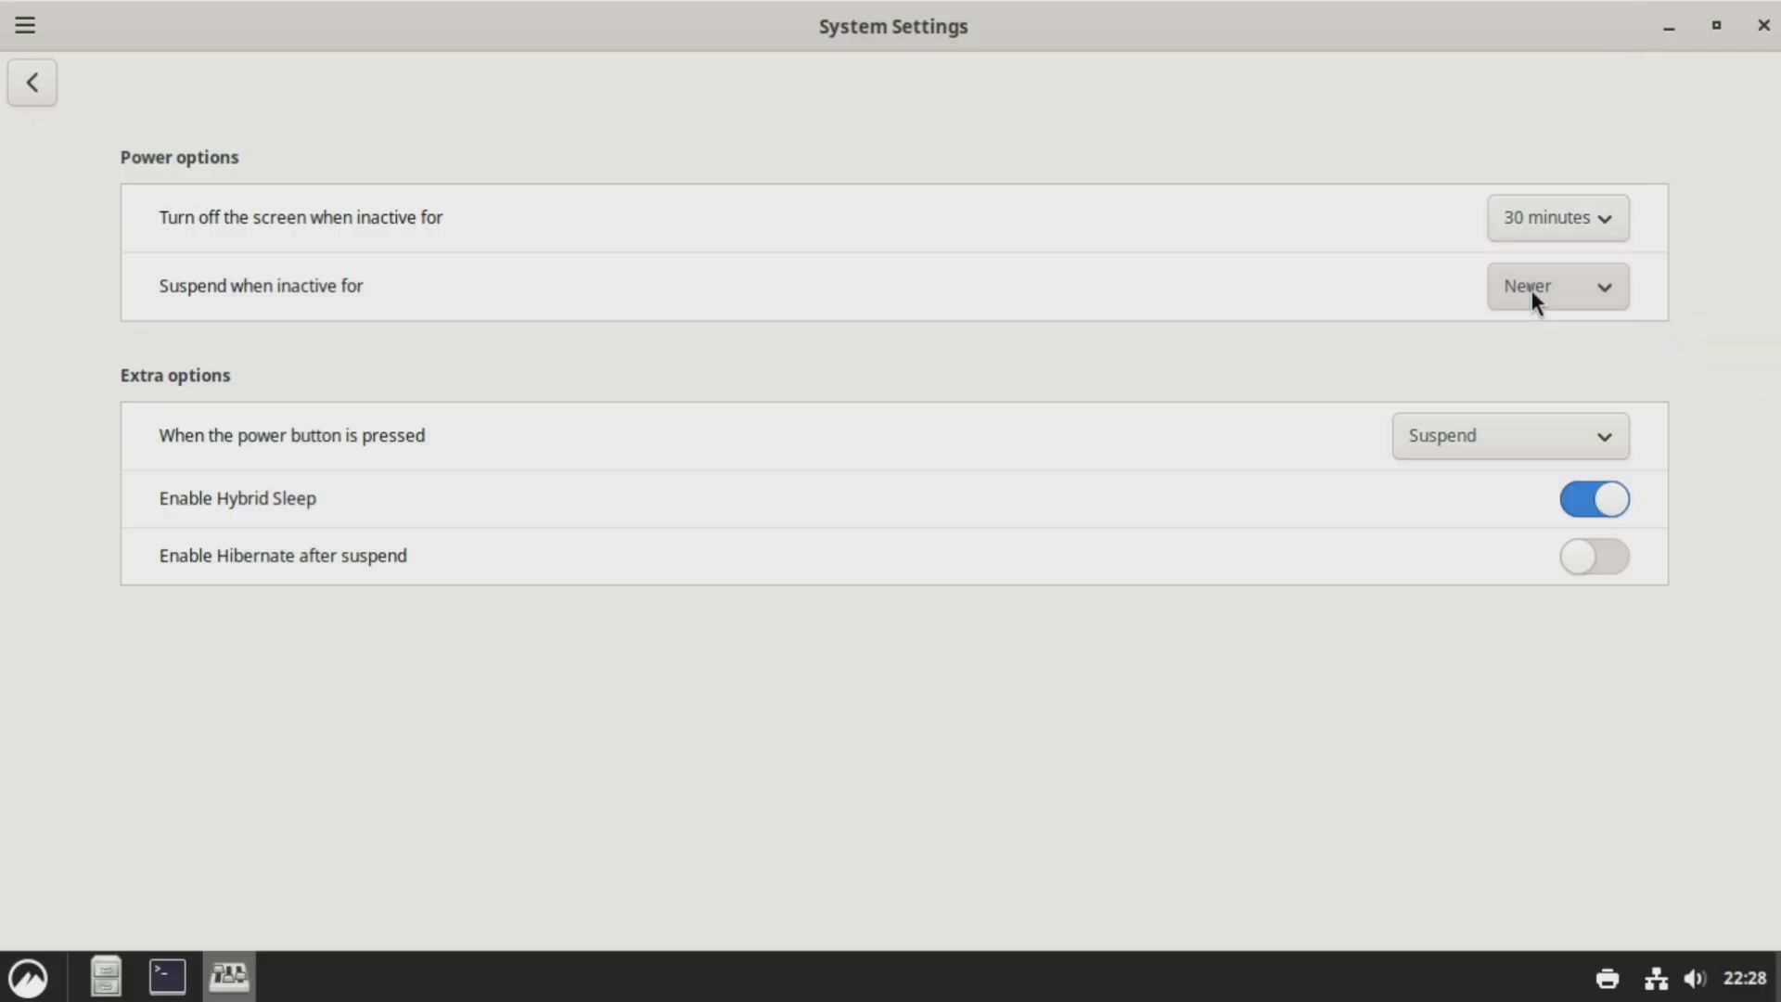
{"action": "left_click", "coordinate": [1601, 290]}
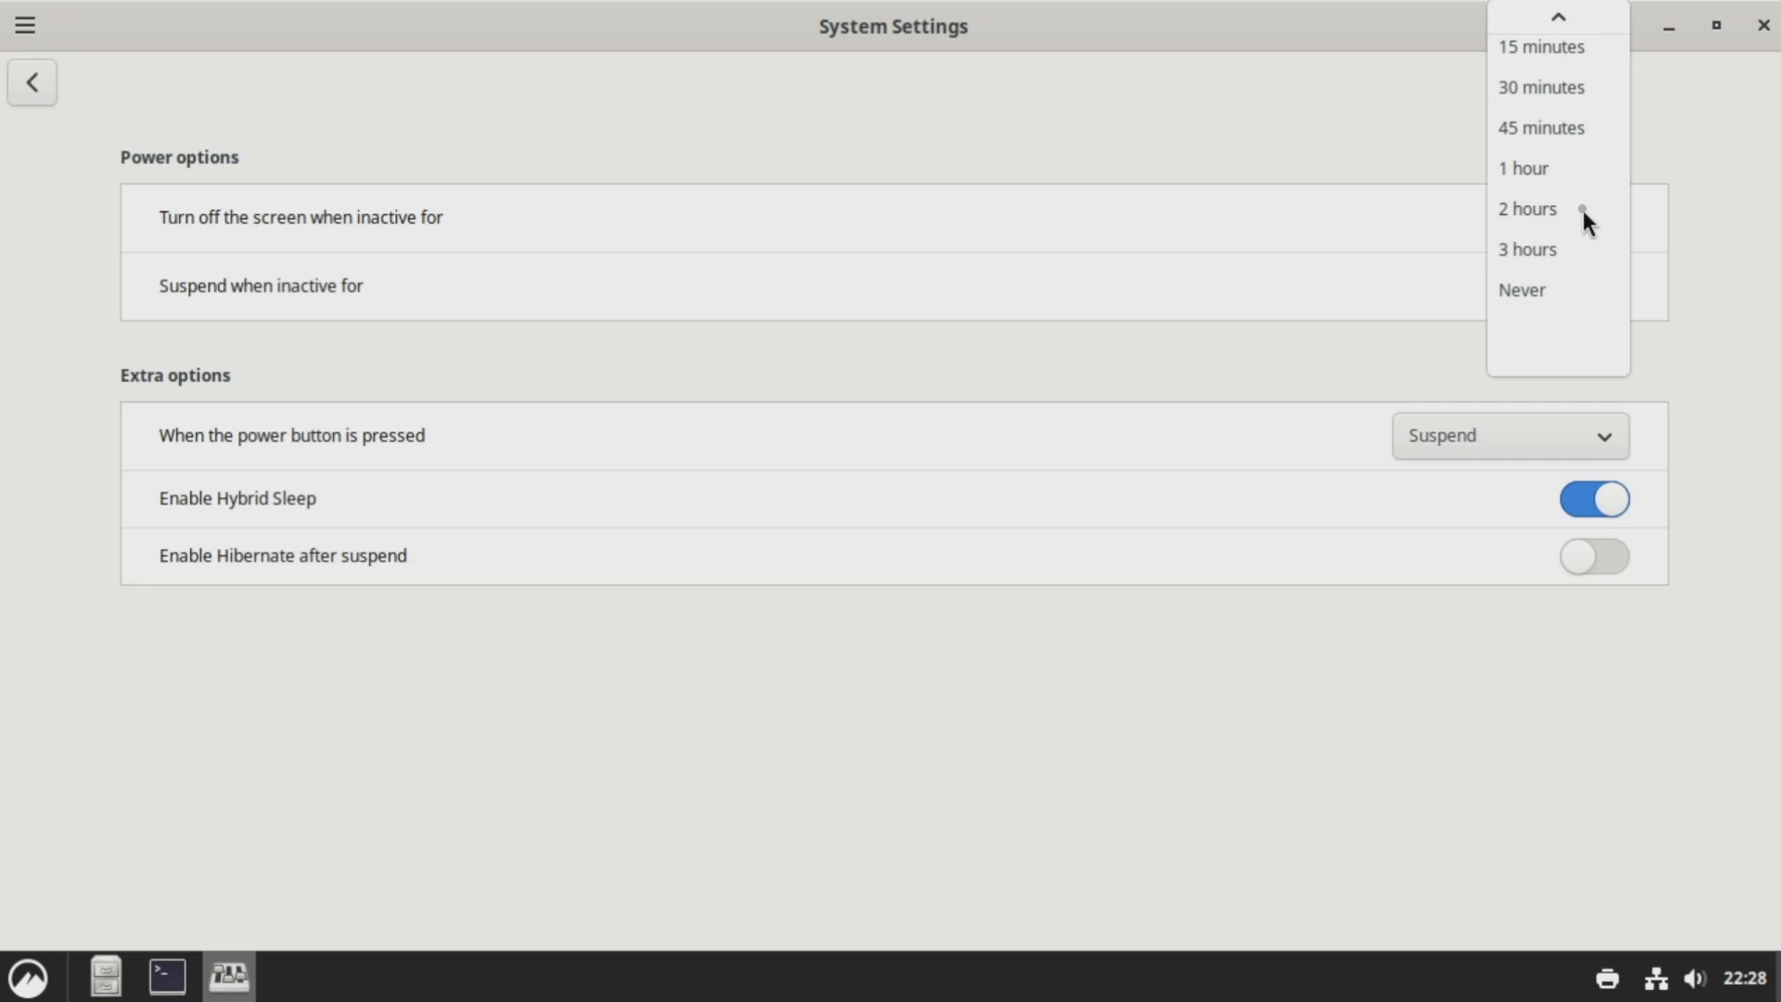
{"action": "left_click", "coordinate": [1686, 200]}
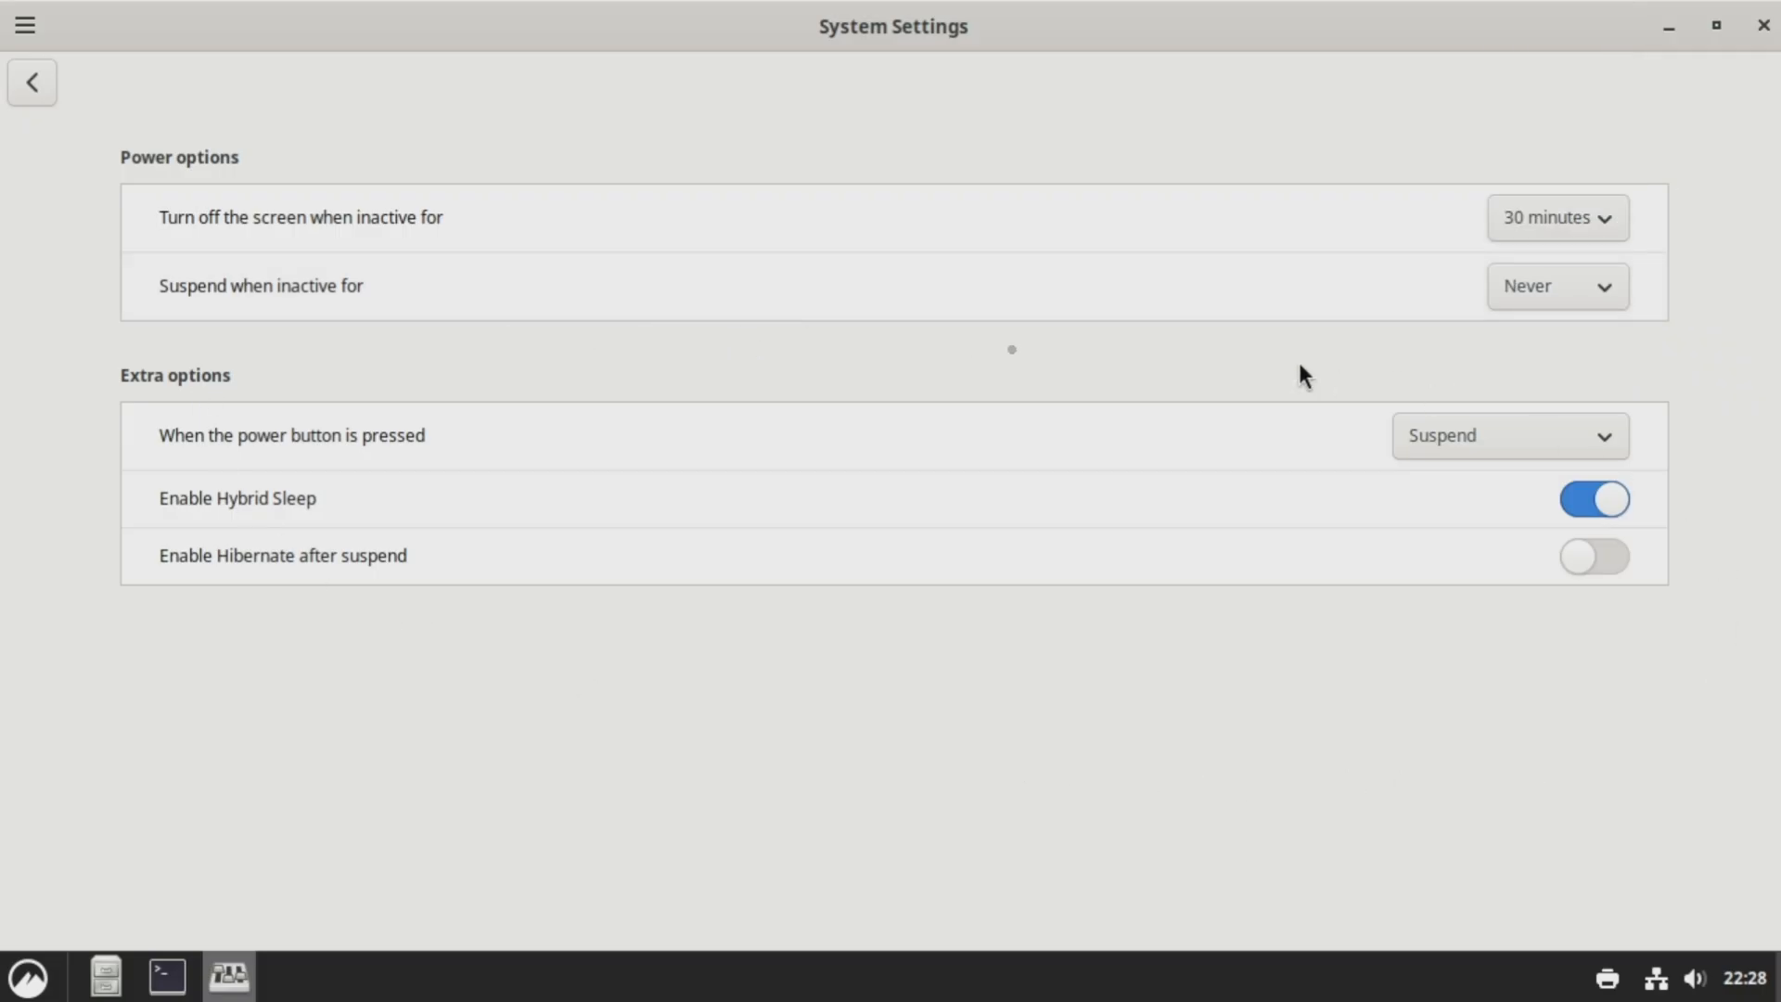
{"action": "left_click", "coordinate": [37, 82]}
Step: View the System Info page in the Hardware section and close the System Settings window
{"action": "scroll", "coordinate": [743, 606], "scroll_direction": "down", "scroll_amount": 2}
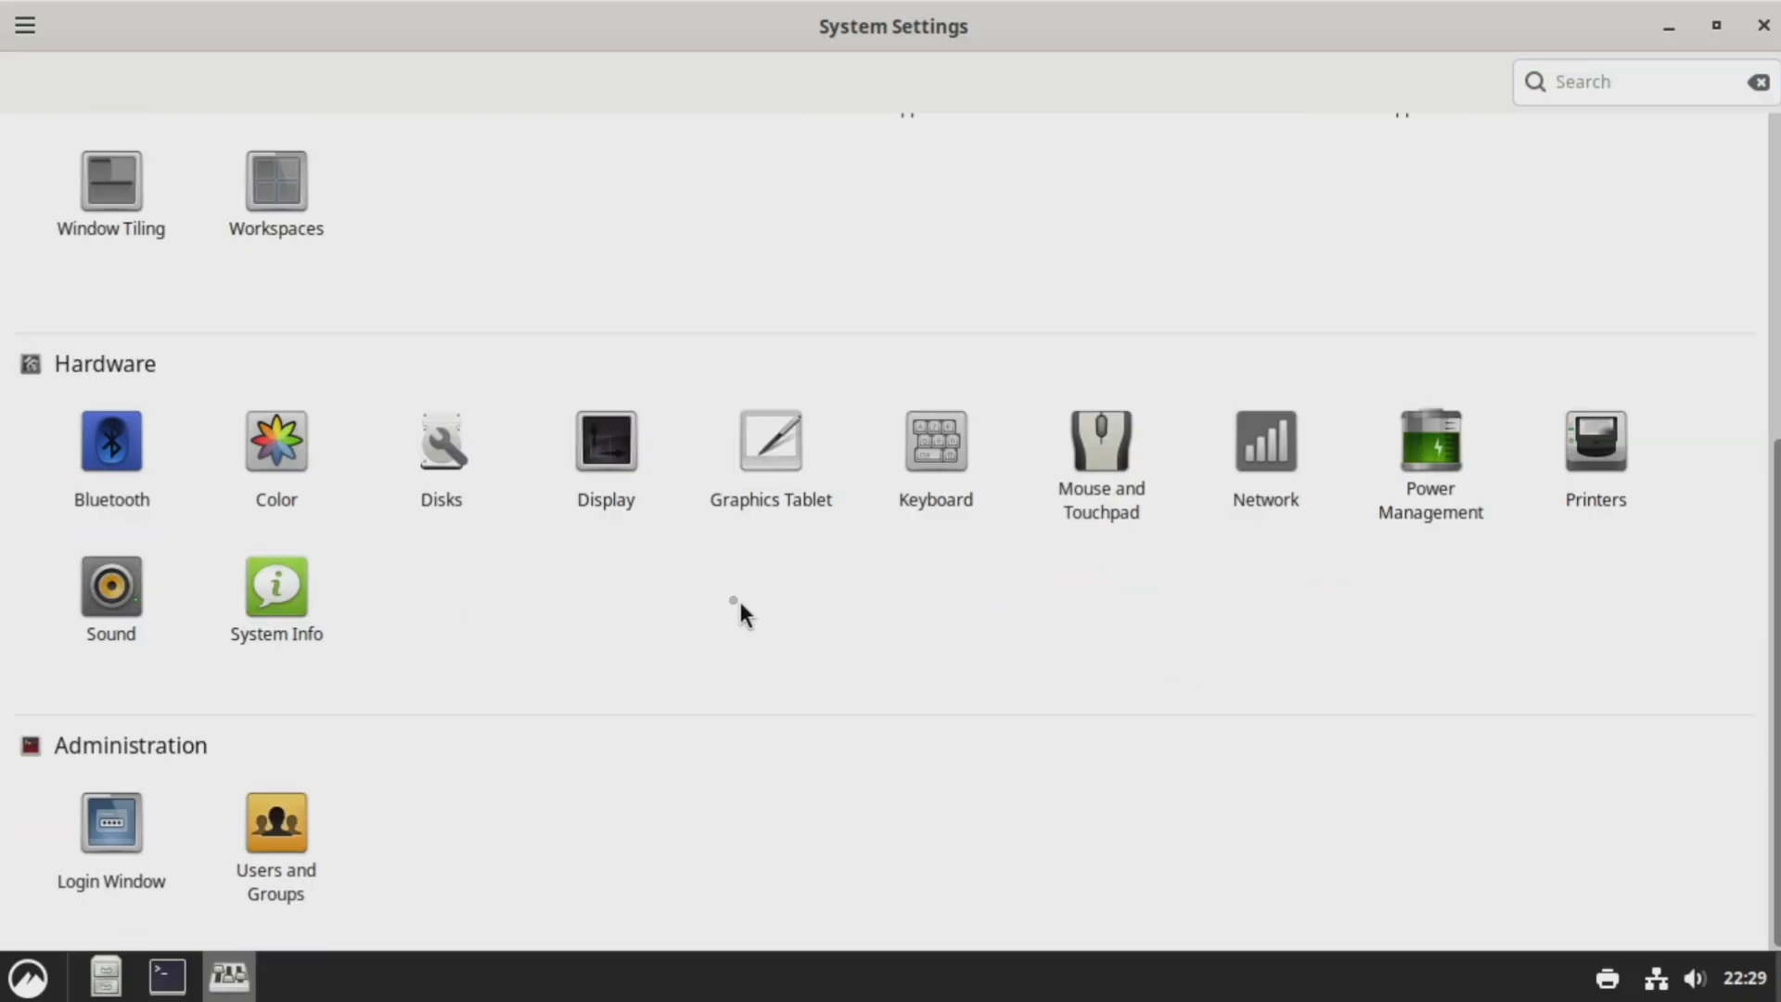
{"action": "left_click", "coordinate": [292, 607]}
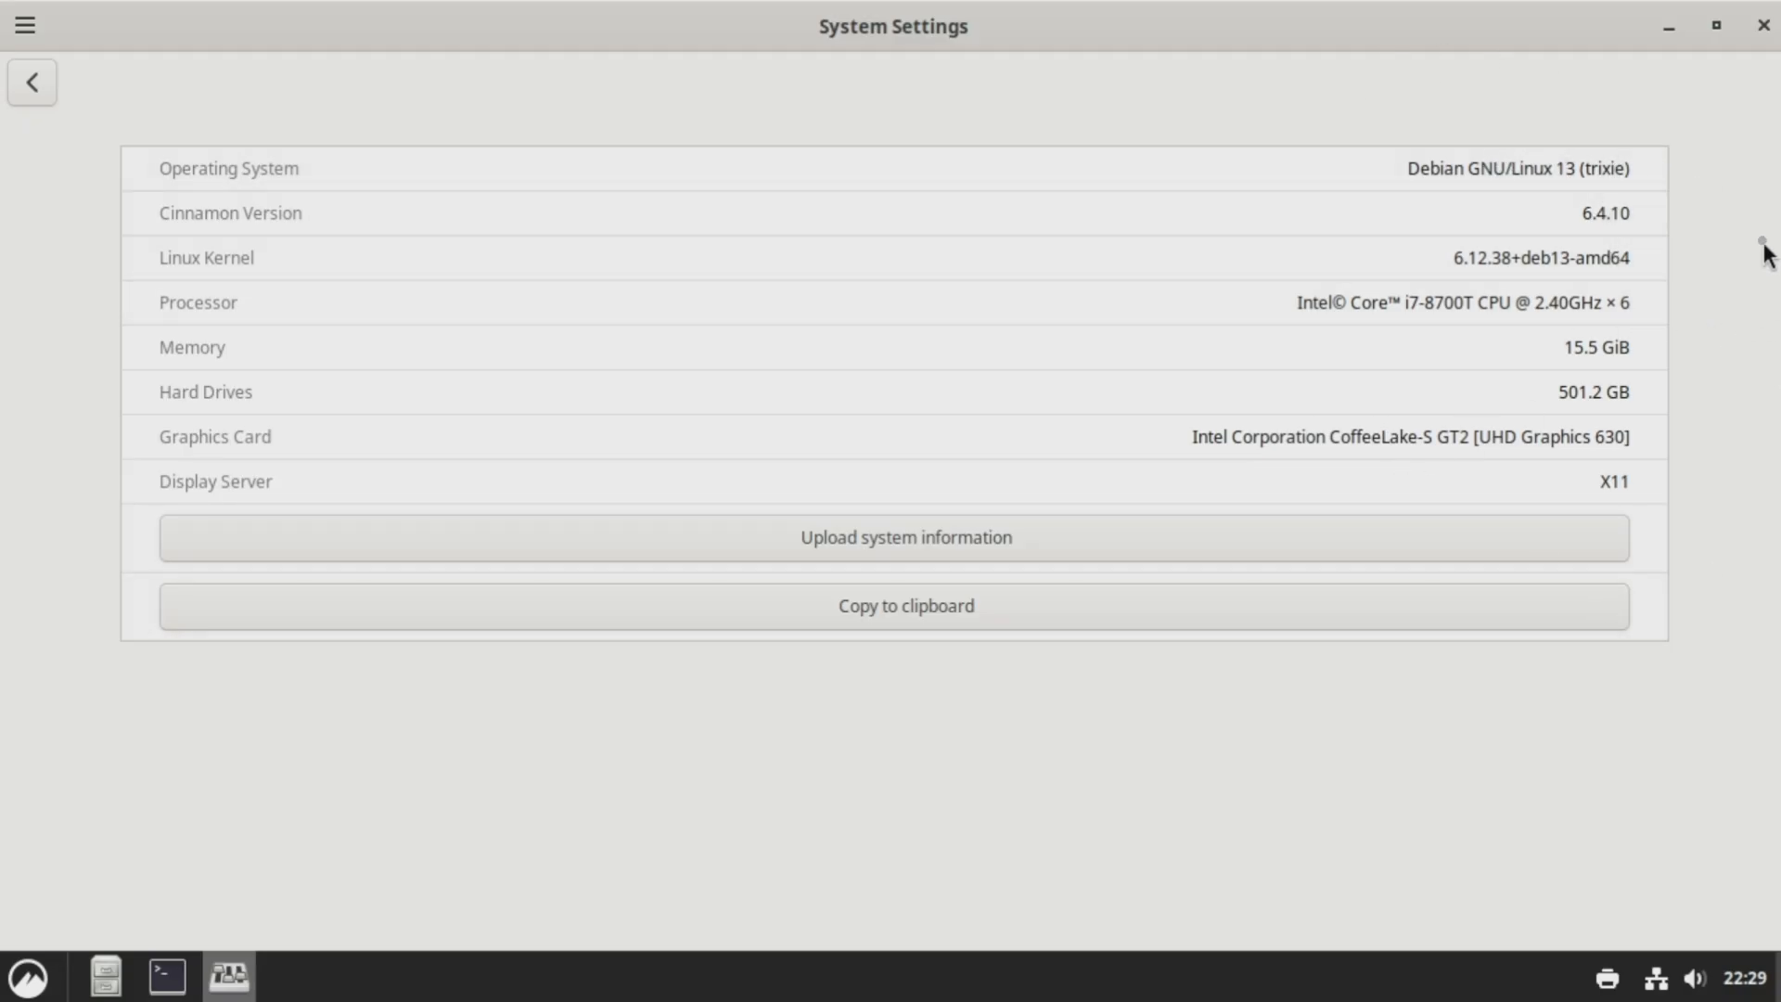
{"action": "left_click", "coordinate": [1762, 25]}
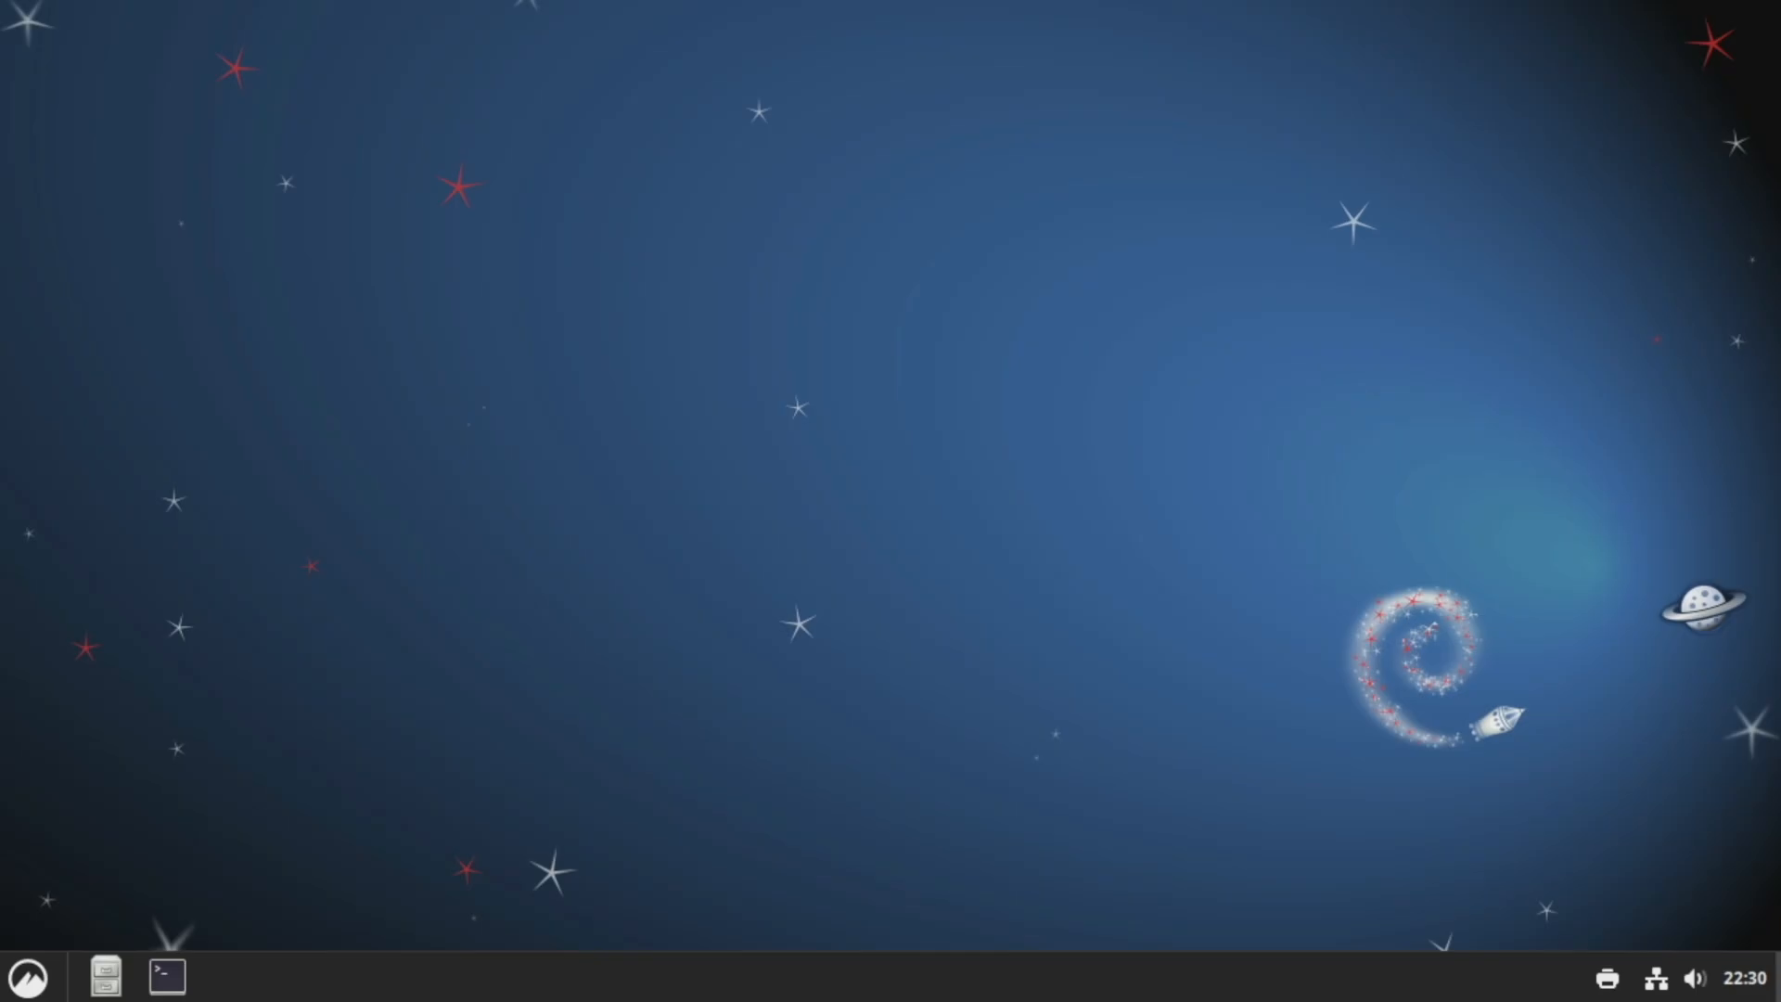